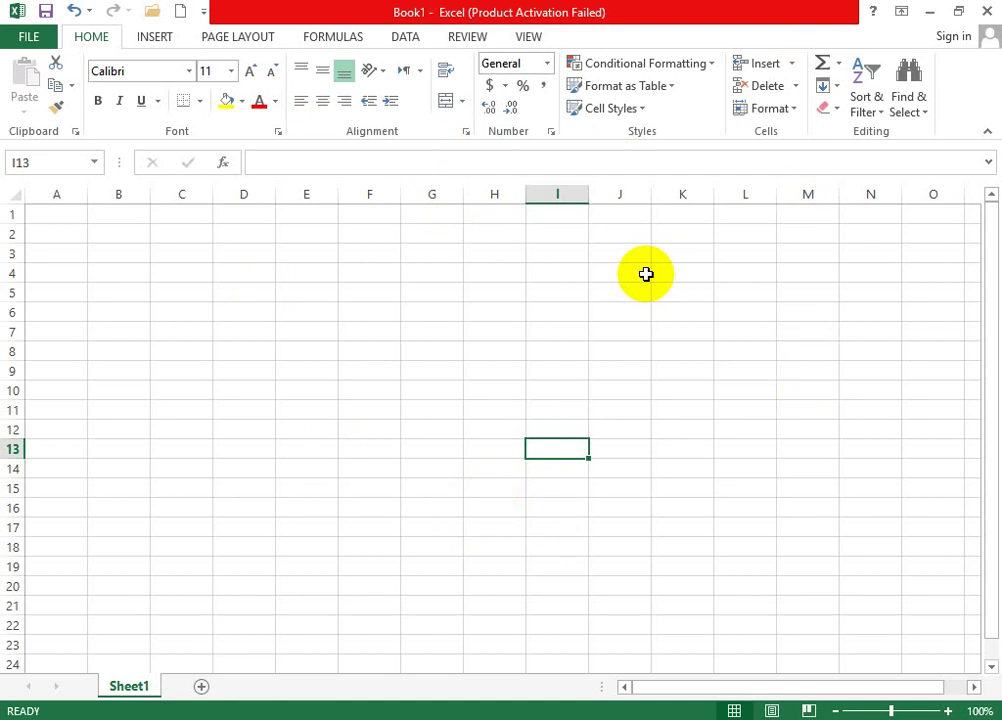
{"action": "left_click", "coordinate": [427, 271]}
{"action": "left_click", "coordinate": [230, 314]}
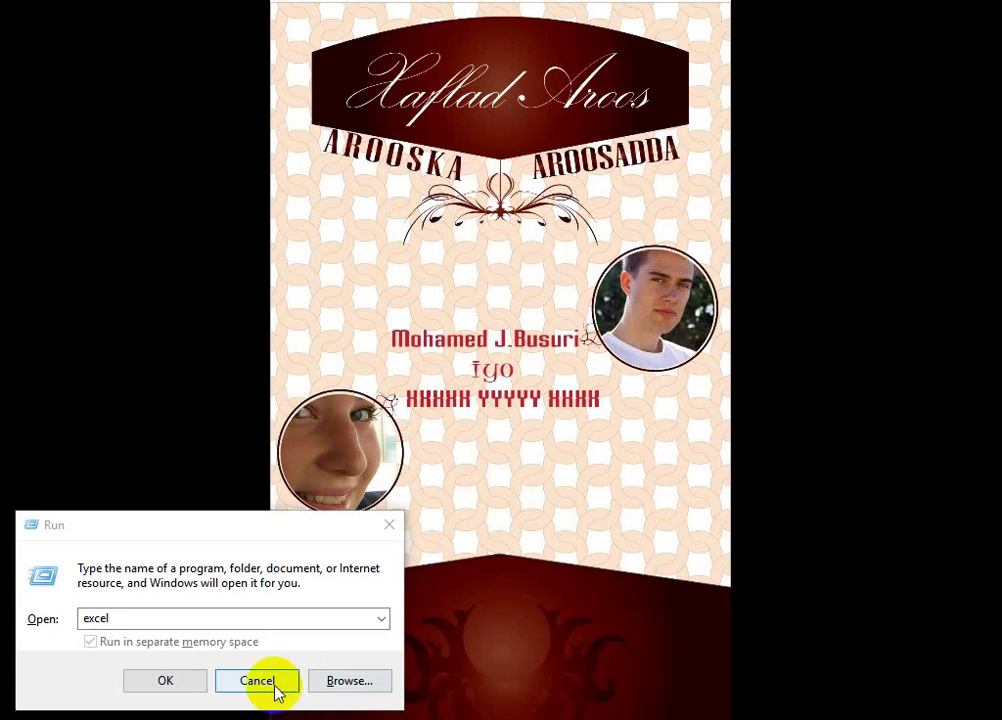
{"action": "left_click", "coordinate": [277, 690]}
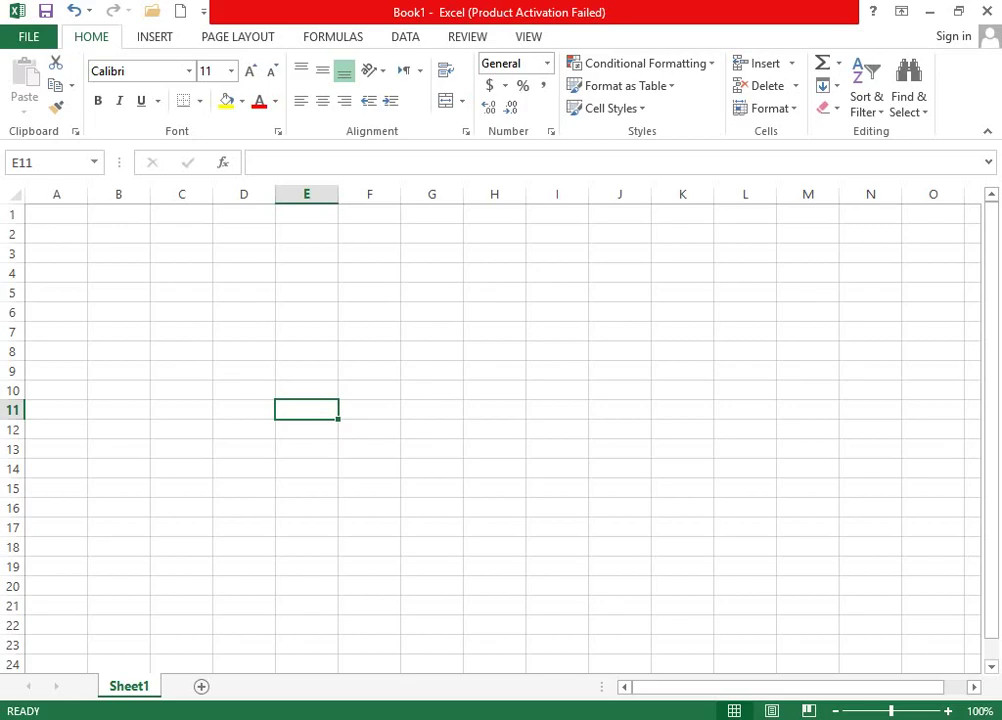
{"action": "left_click", "coordinate": [381, 472]}
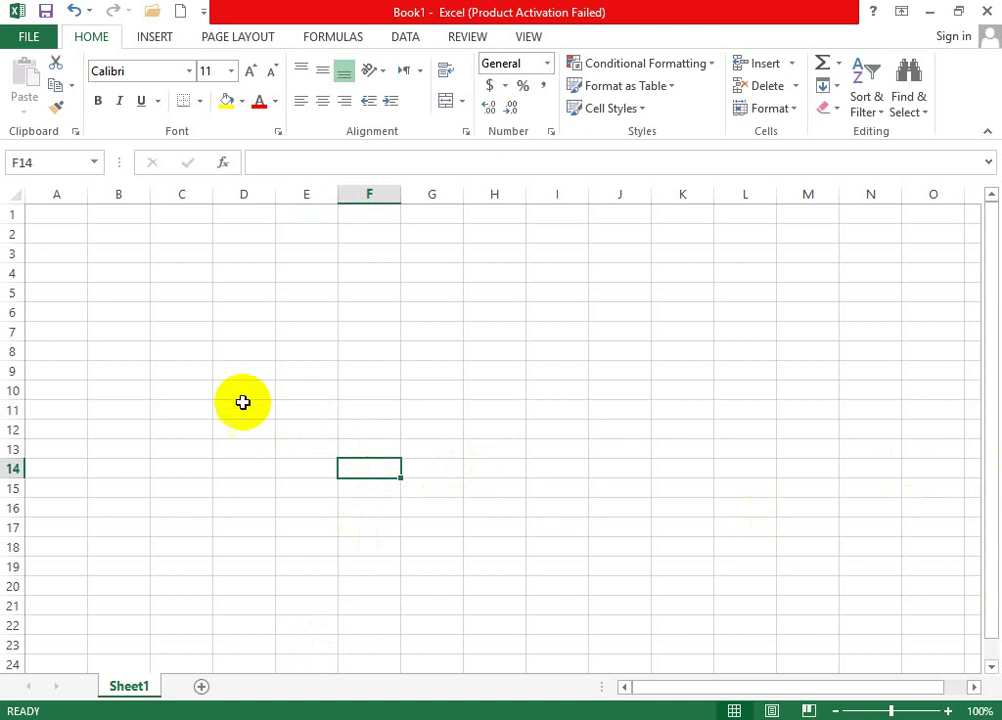
{"action": "left_click", "coordinate": [185, 287]}
{"action": "left_click", "coordinate": [116, 228]}
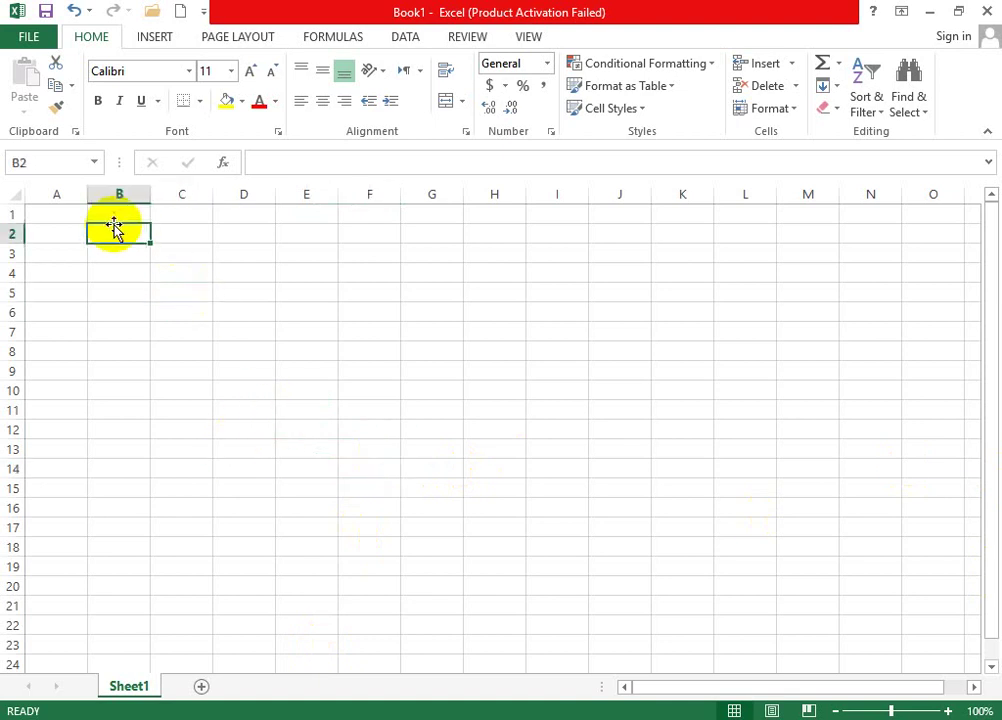
{"action": "left_click", "coordinate": [159, 307]}
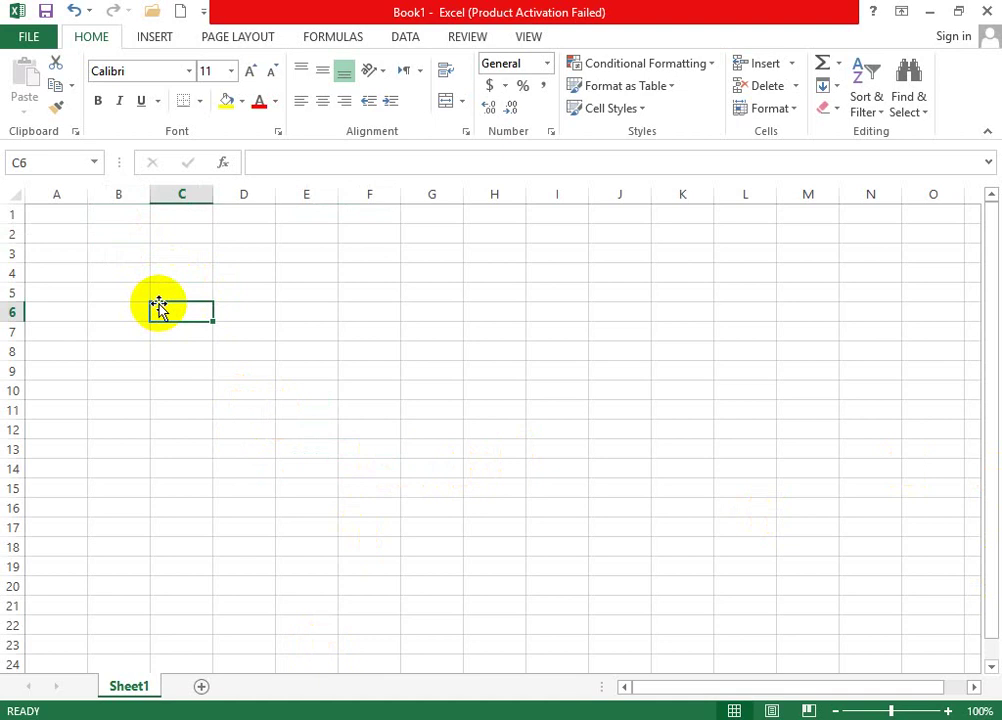
{"action": "left_click", "coordinate": [78, 250]}
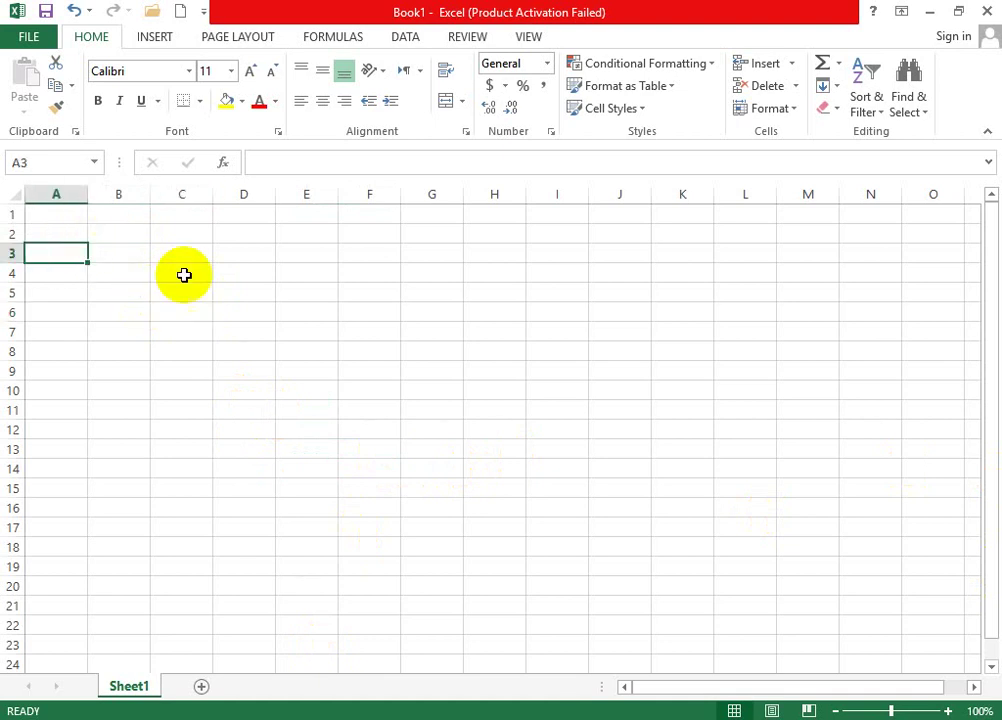
{"action": "left_click", "coordinate": [59, 230]}
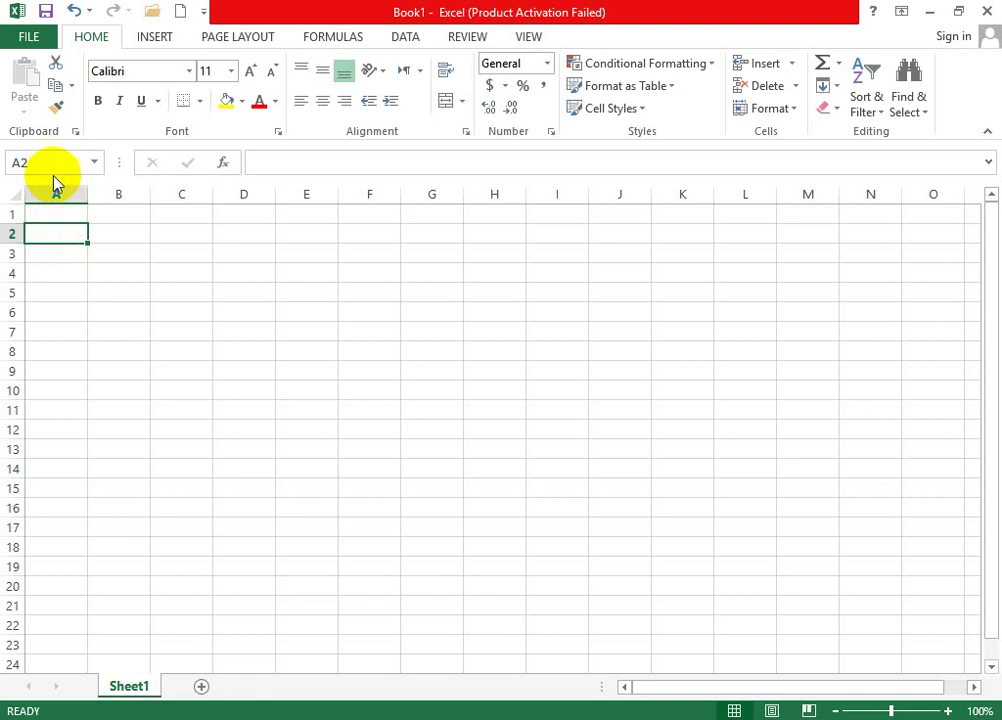
{"action": "left_click", "coordinate": [45, 274]}
- Enter the text "Entering Data in Excel" in cell A2
{"action": "left_click", "coordinate": [65, 240]}
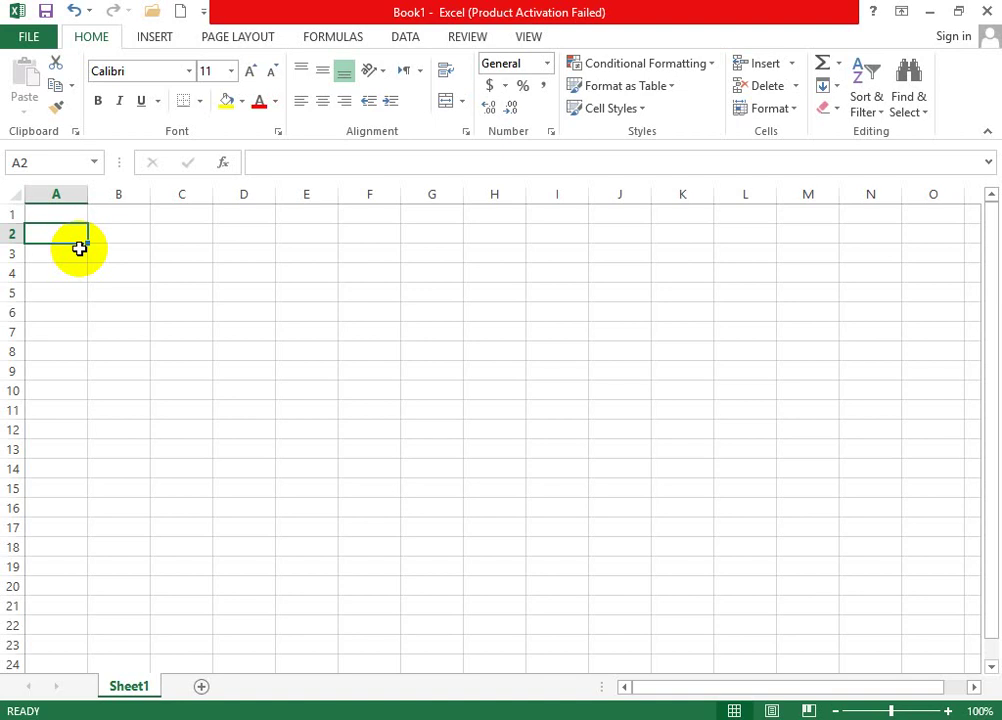
{"action": "type", "text": "E"}
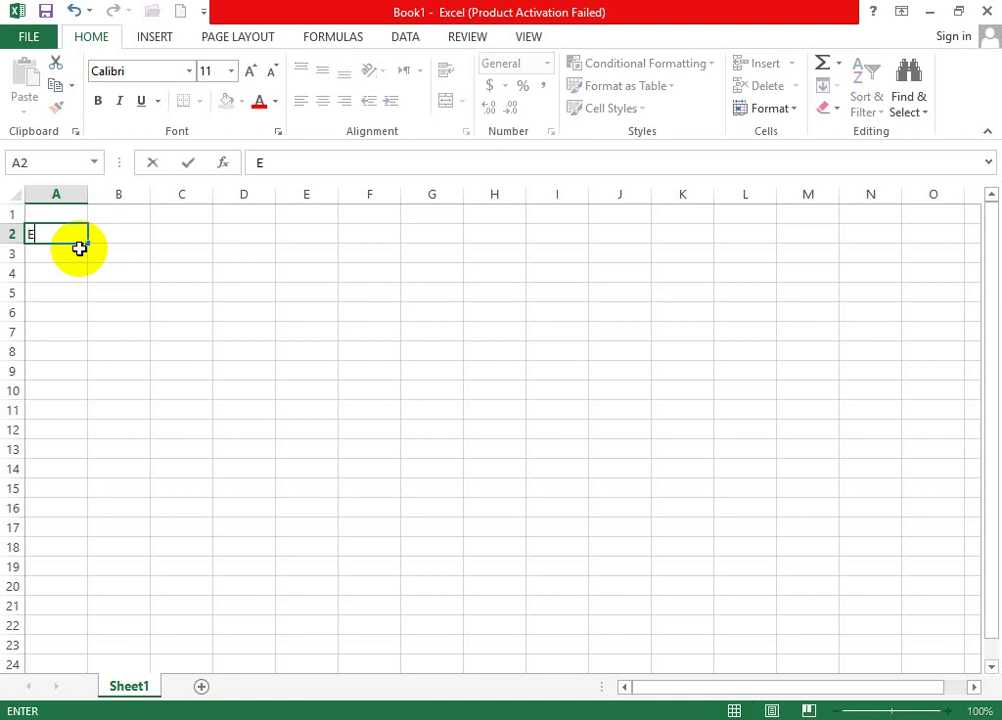
{"action": "type", "text": "ntering D"}
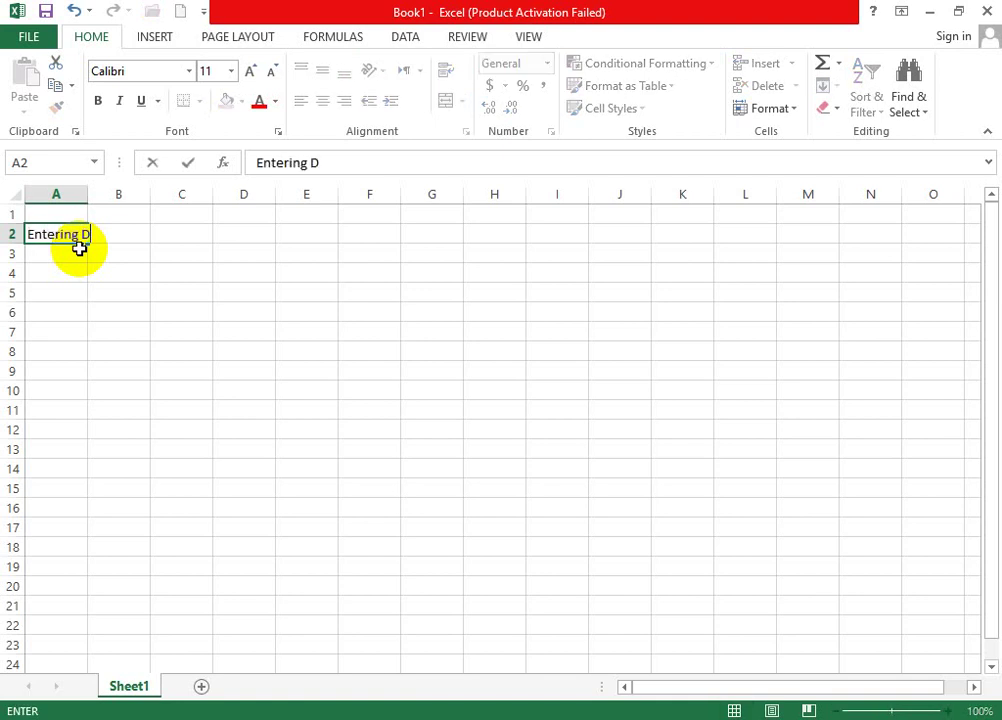
{"action": "type", "text": "ata in EX"}
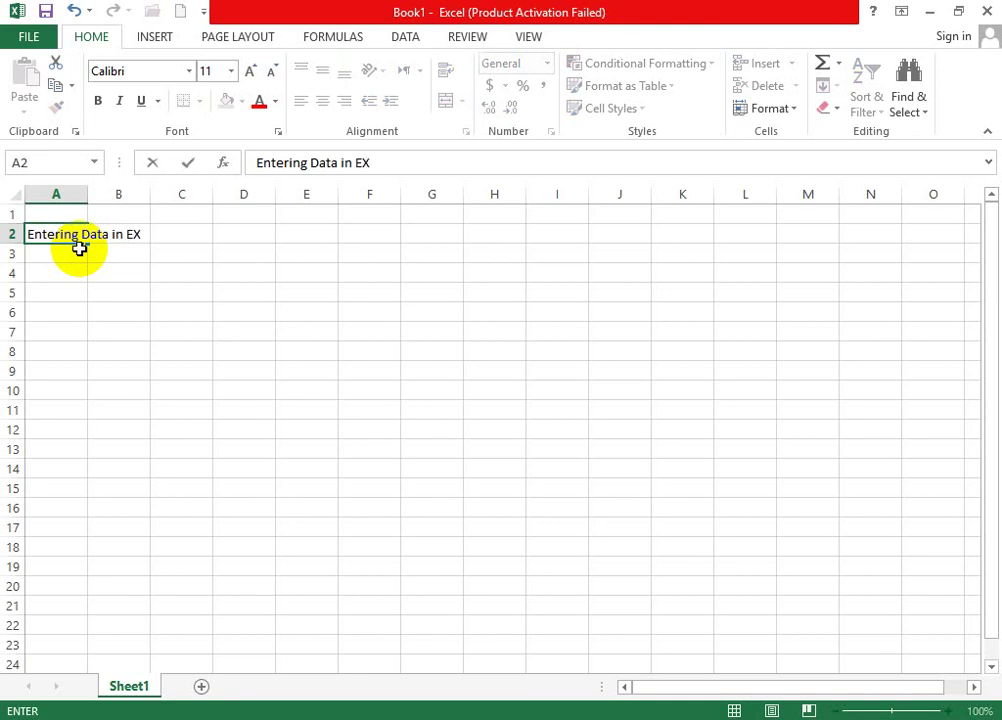
{"action": "key", "text": "BackSpace"}
{"action": "type", "text": "xcel"}
{"action": "key", "text": "Return"}
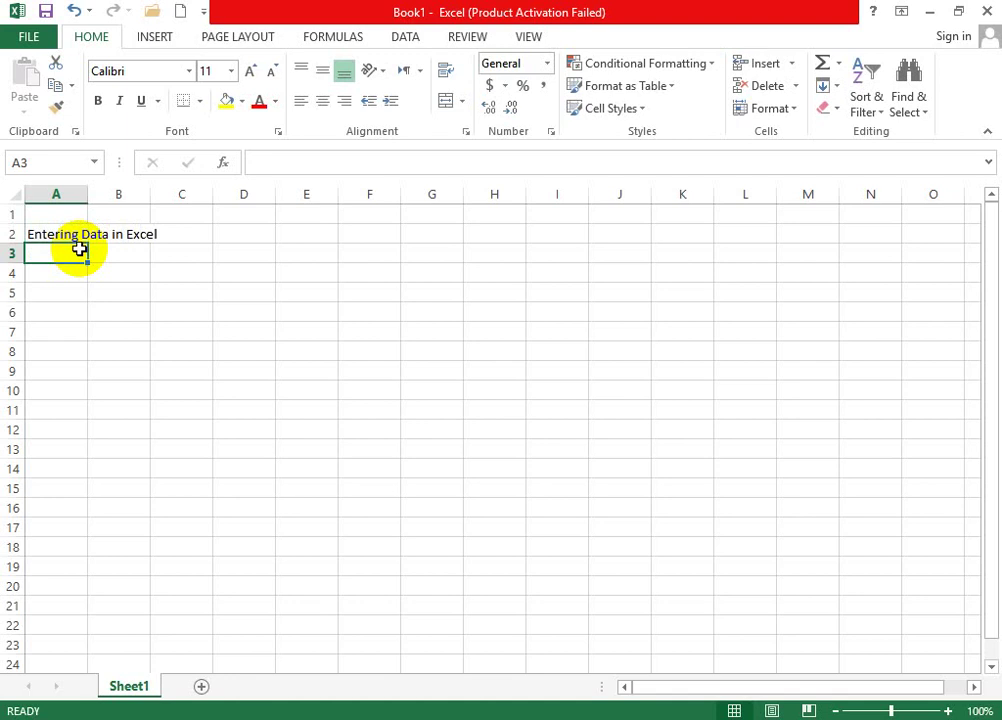
- Inspect cell A2 and the neighbouring cell B2 to check which of them actually holds the overflowing text
{"action": "left_click", "coordinate": [78, 233]}
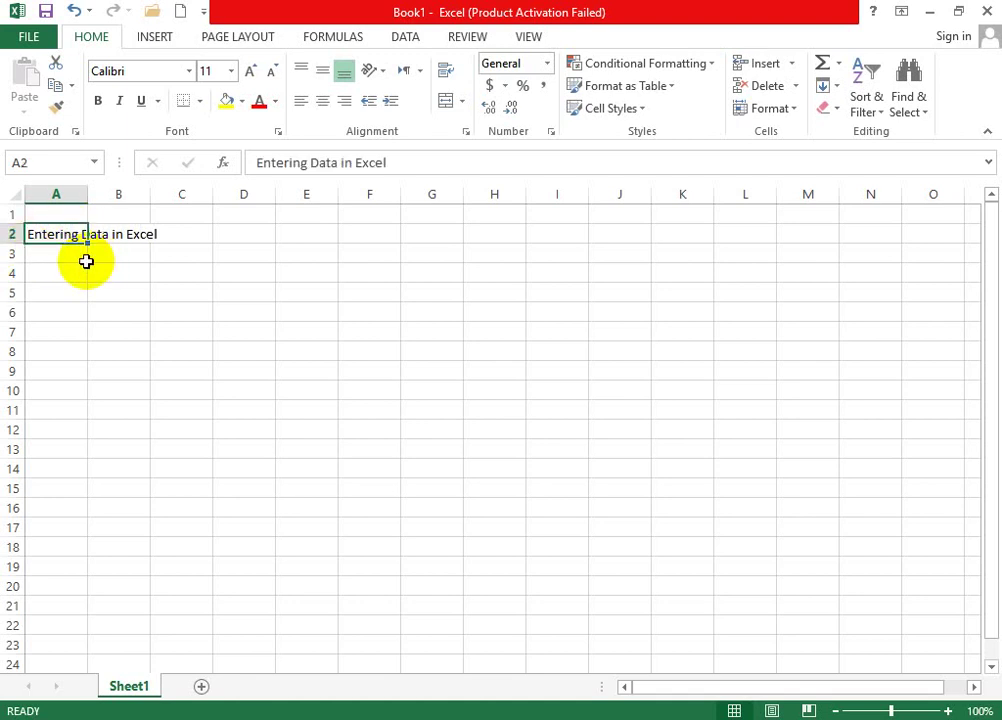
{"action": "left_click", "coordinate": [119, 233]}
{"action": "left_click", "coordinate": [43, 228]}
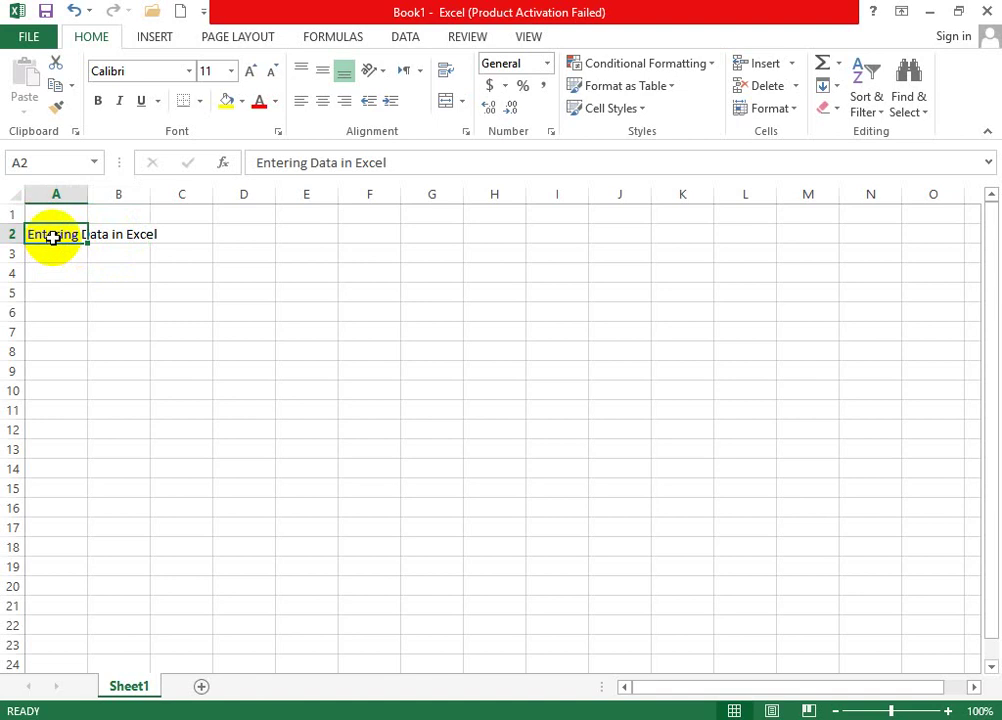
{"action": "left_click", "coordinate": [117, 291]}
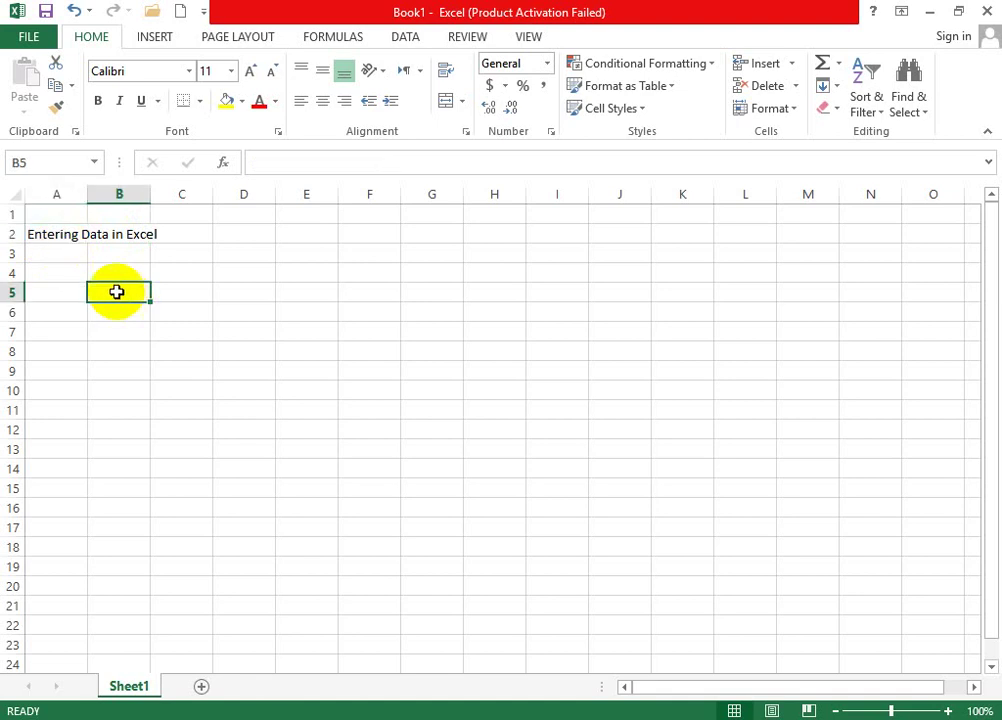
{"action": "left_click", "coordinate": [52, 237]}
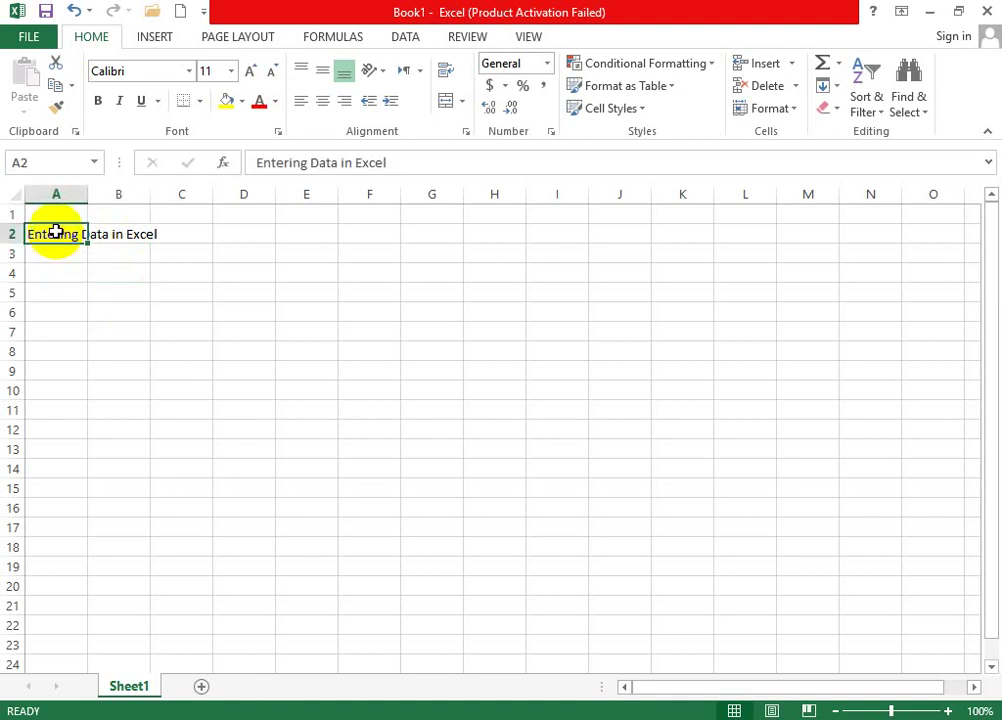
{"action": "left_click", "coordinate": [105, 232]}
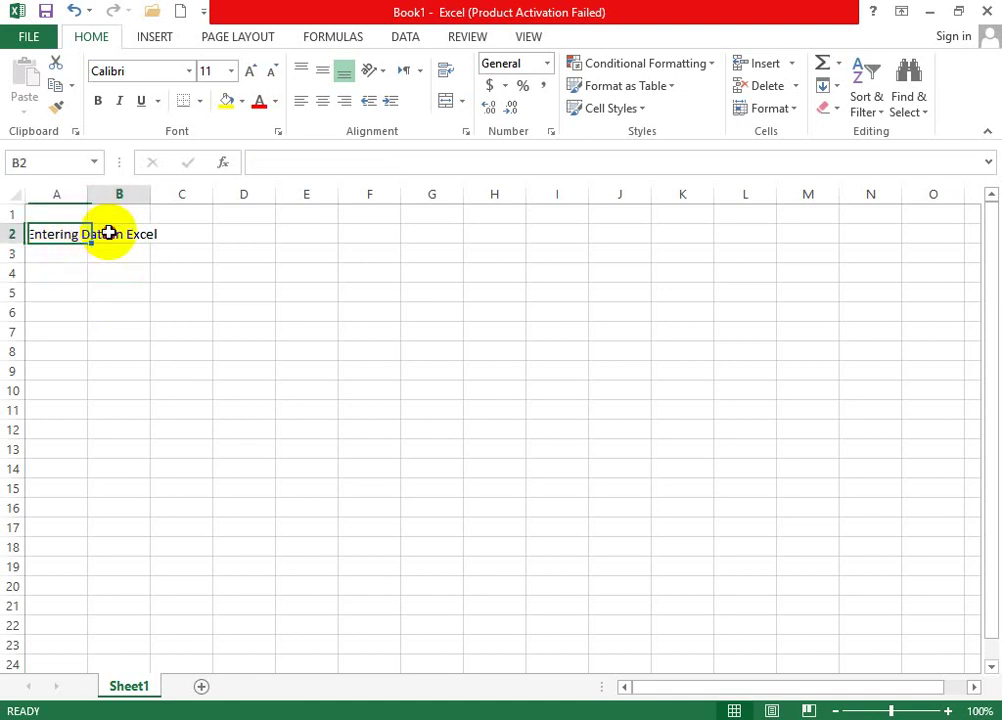
{"action": "left_click", "coordinate": [164, 328]}
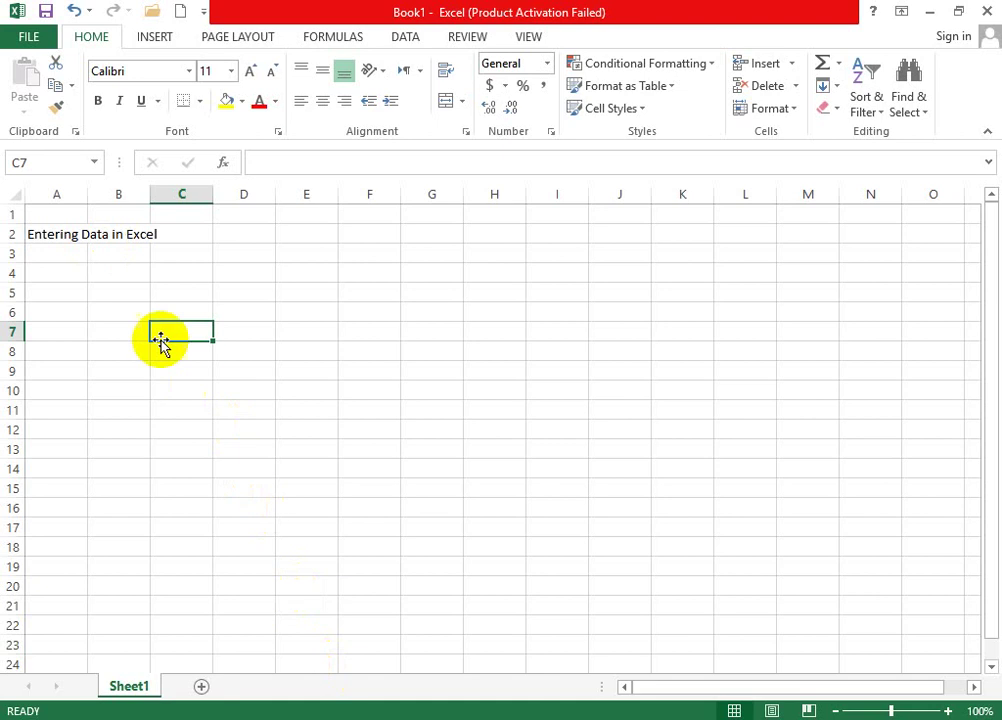
- Enter the text "Cell Content" in cell B2, beside the long text in A2
{"action": "left_click", "coordinate": [128, 234]}
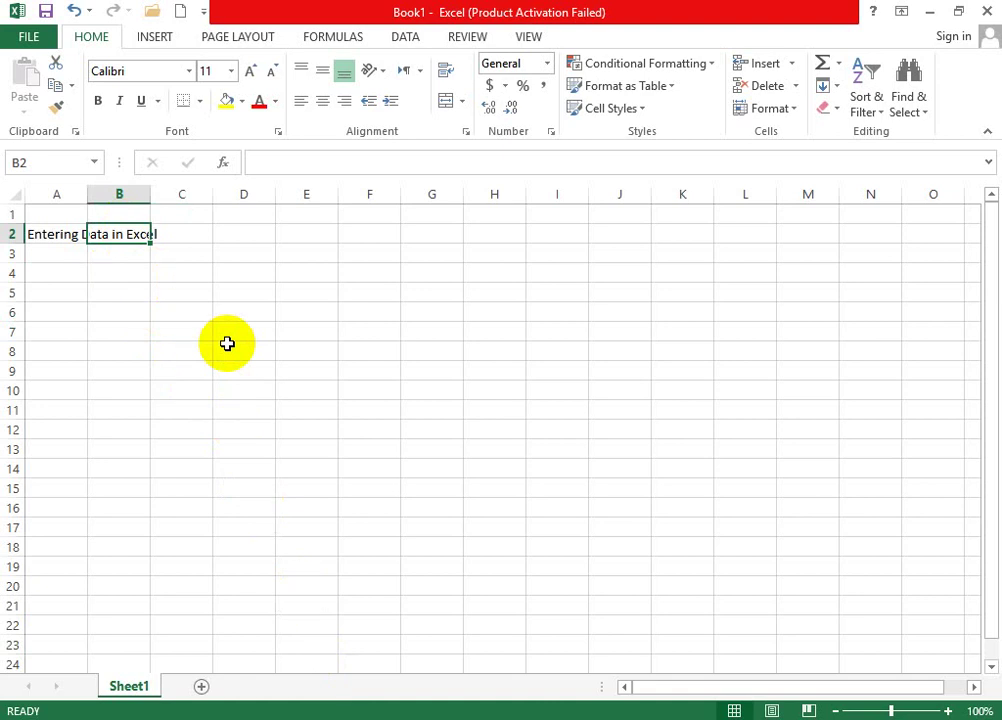
{"action": "type", "text": "Cell Co"}
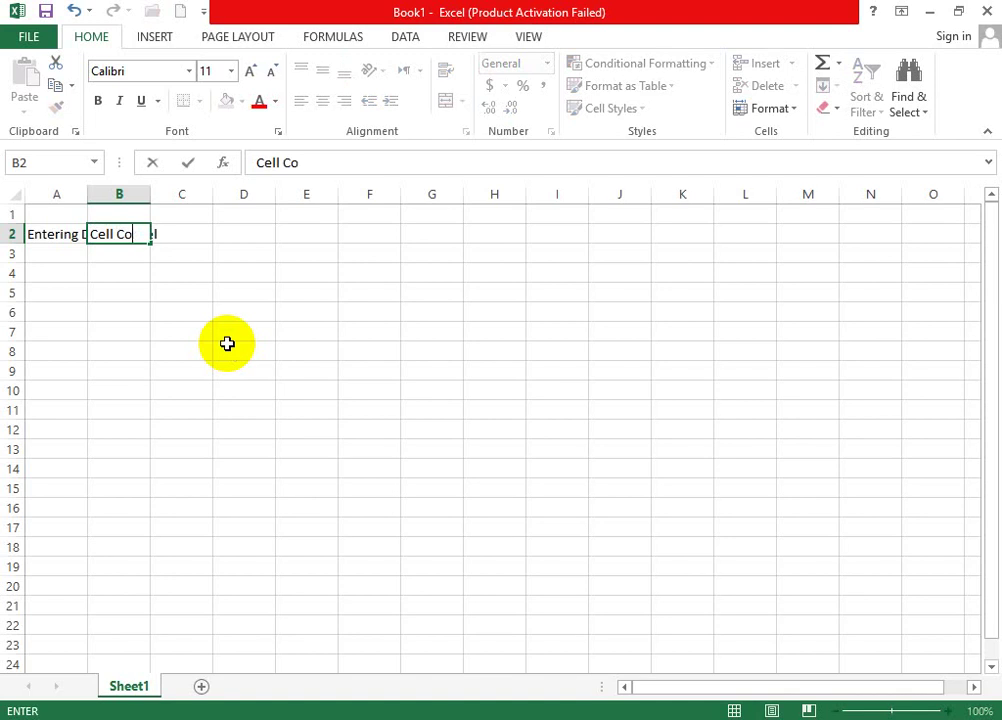
{"action": "type", "text": "ntent"}
{"action": "key", "text": "Return"}
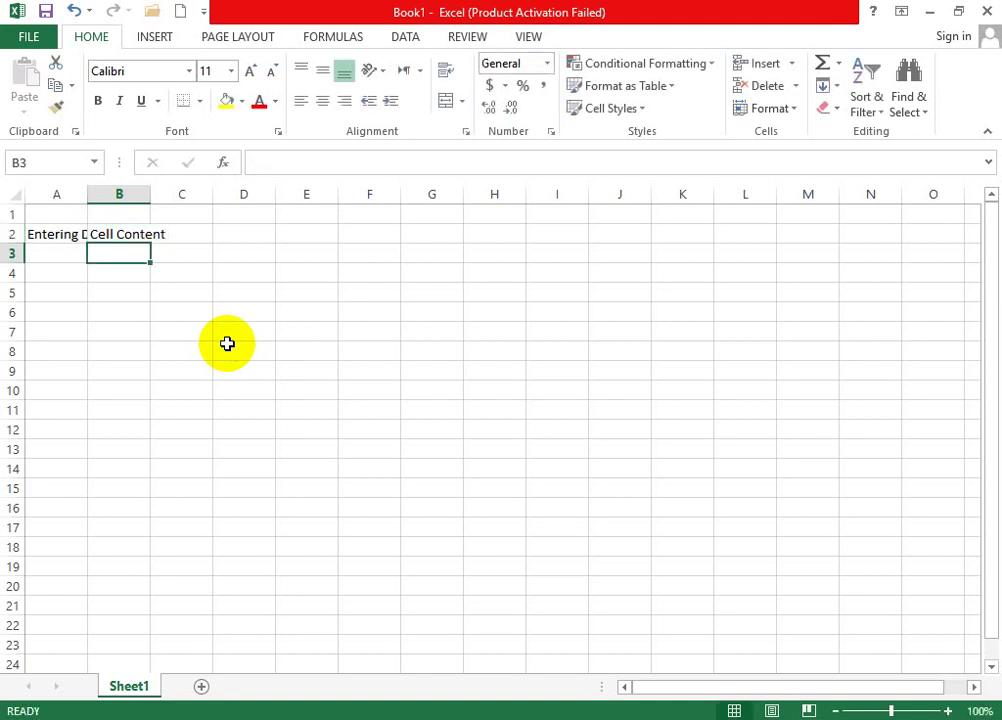
- Compare the full stored contents of cells A2 and B2 with what each cell displays
{"action": "left_click", "coordinate": [66, 229]}
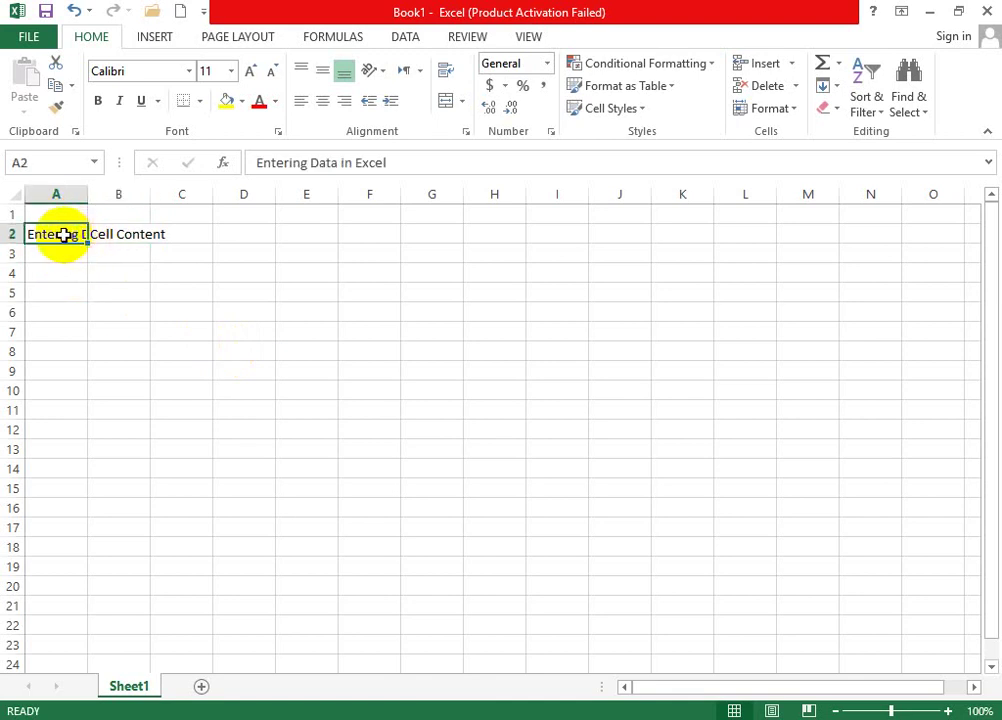
{"action": "left_click", "coordinate": [122, 293]}
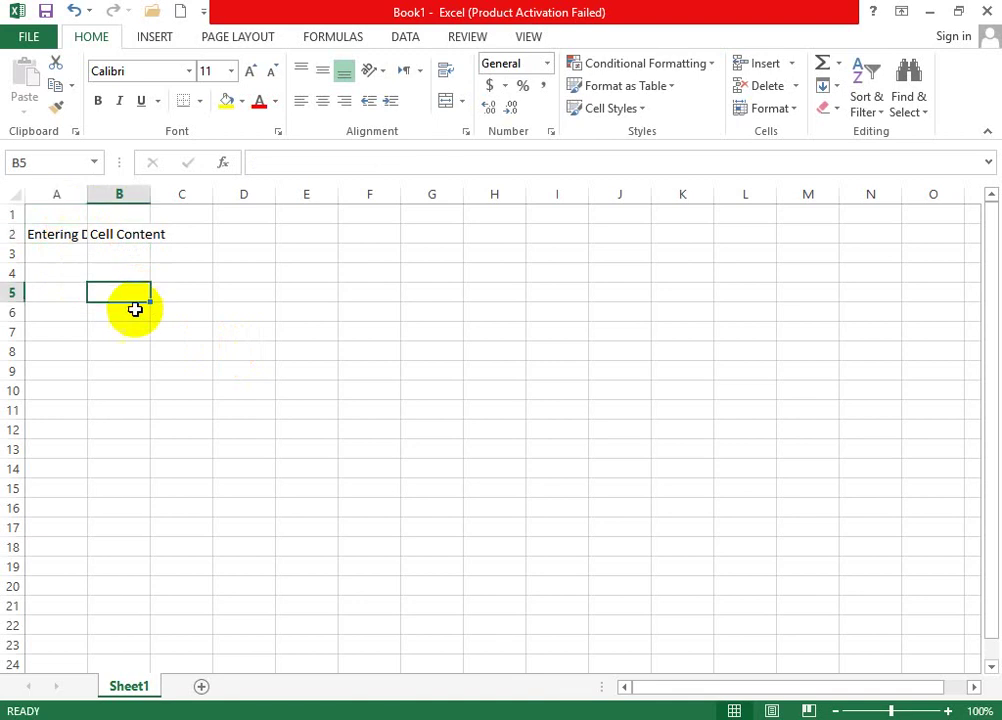
{"action": "left_click", "coordinate": [60, 235]}
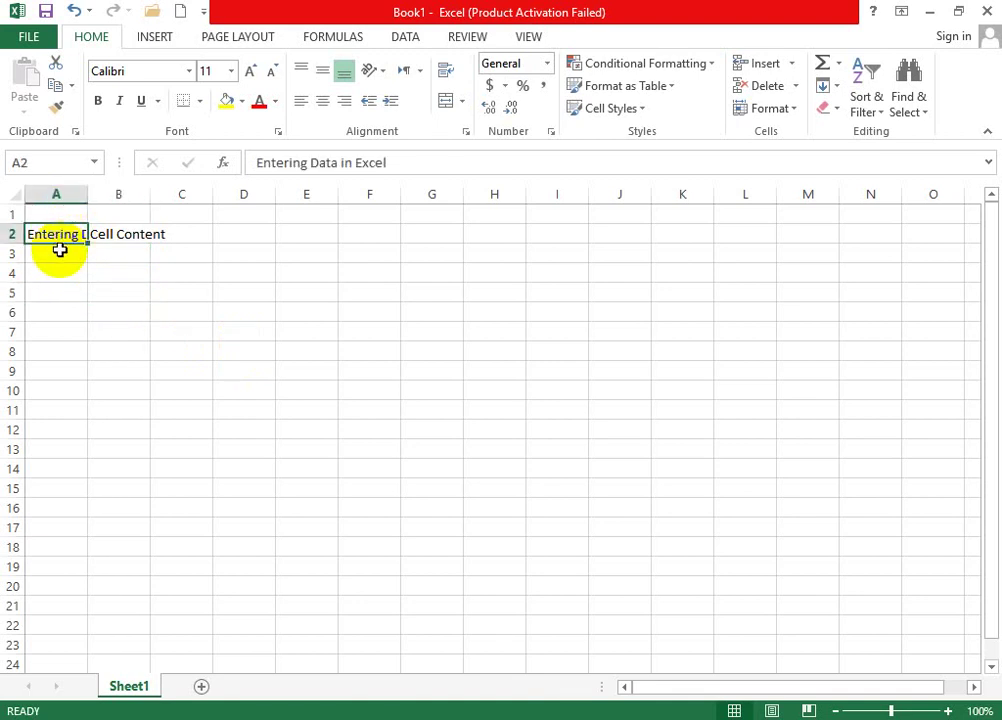
{"action": "left_click", "coordinate": [126, 232]}
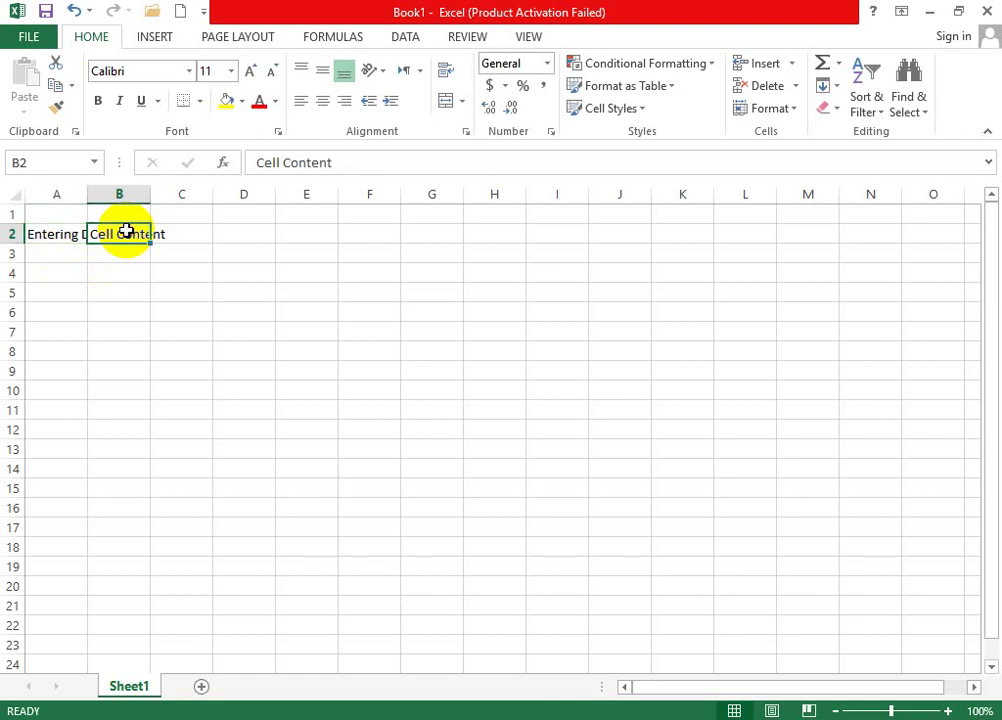
{"action": "left_click", "coordinate": [55, 228]}
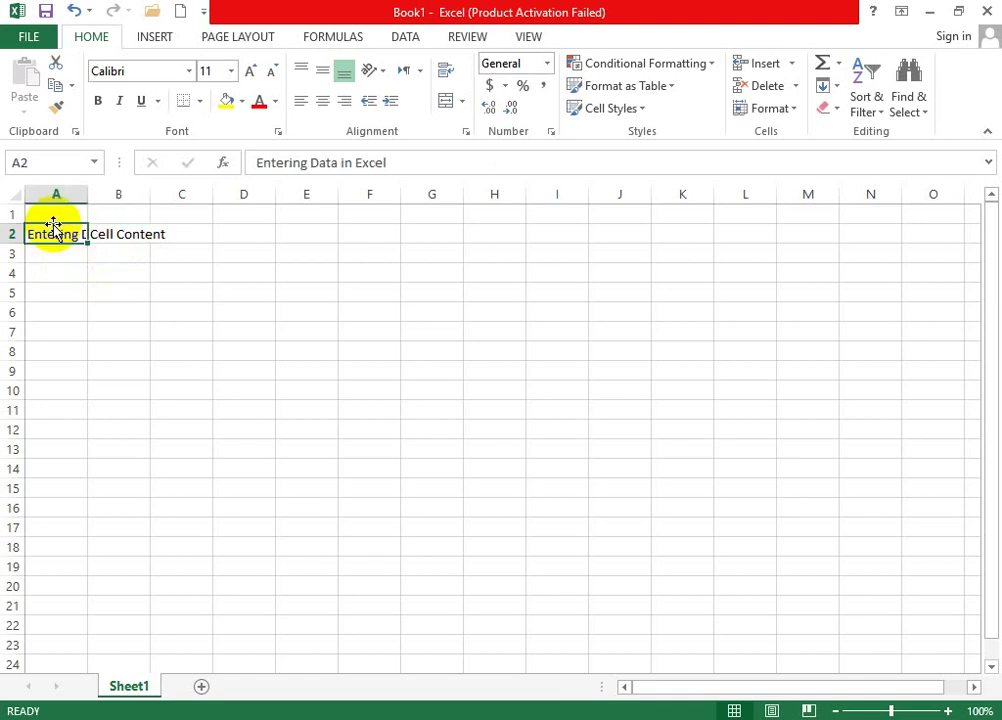
{"action": "left_click", "coordinate": [106, 231]}
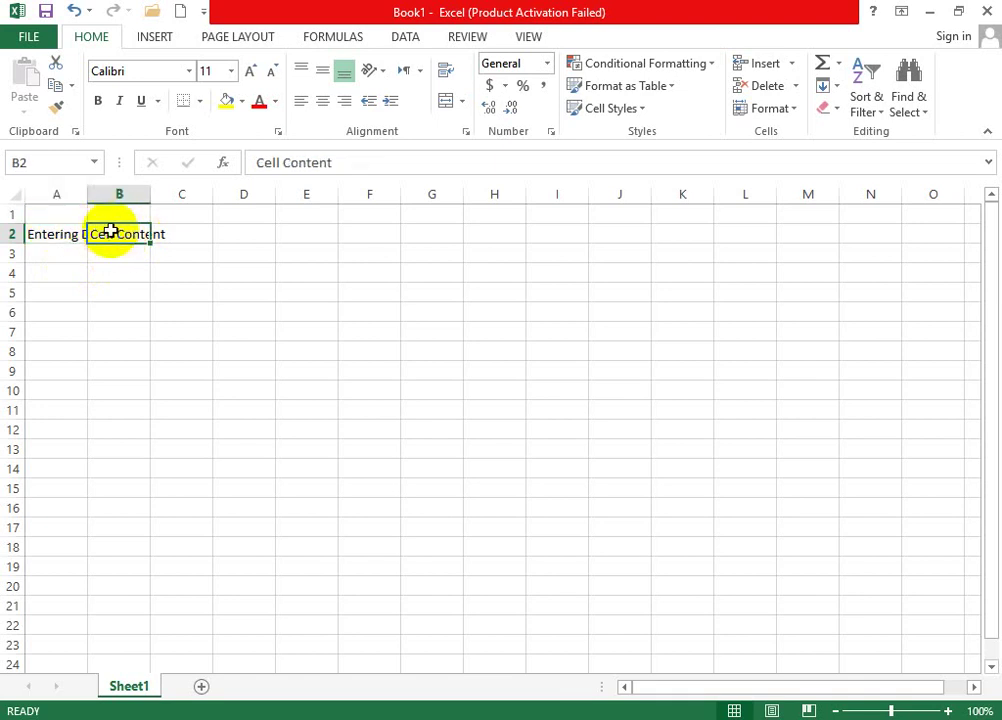
- Enter "xx" in cell C2 and check the full contents of B2 and A2
{"action": "left_click", "coordinate": [186, 233]}
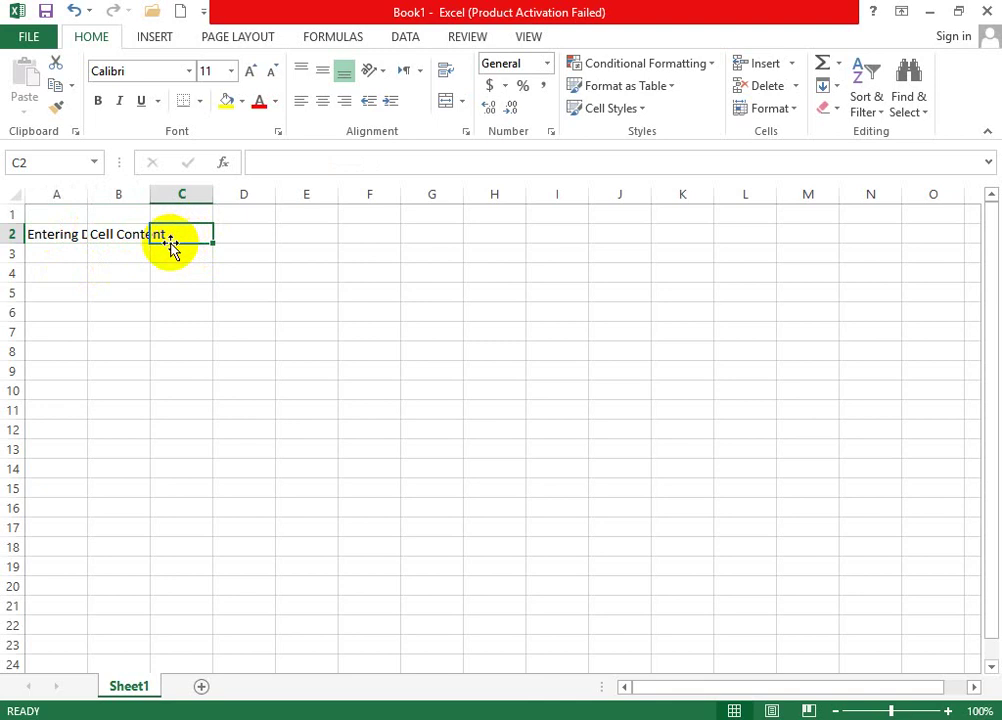
{"action": "type", "text": "xx"}
{"action": "left_click", "coordinate": [206, 341]}
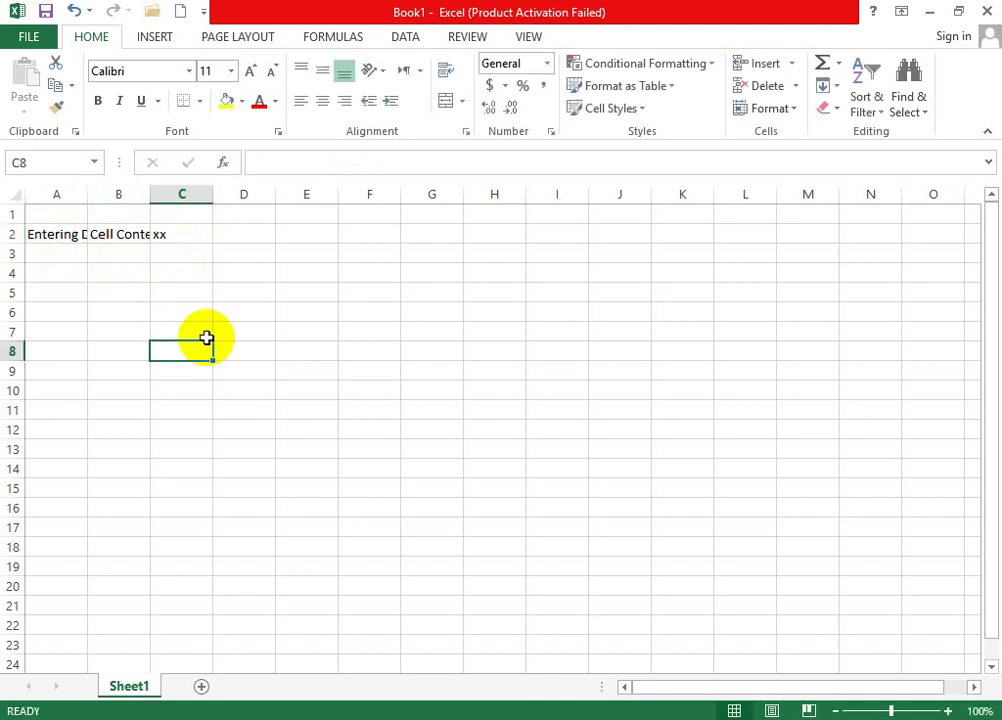
{"action": "left_click", "coordinate": [113, 235]}
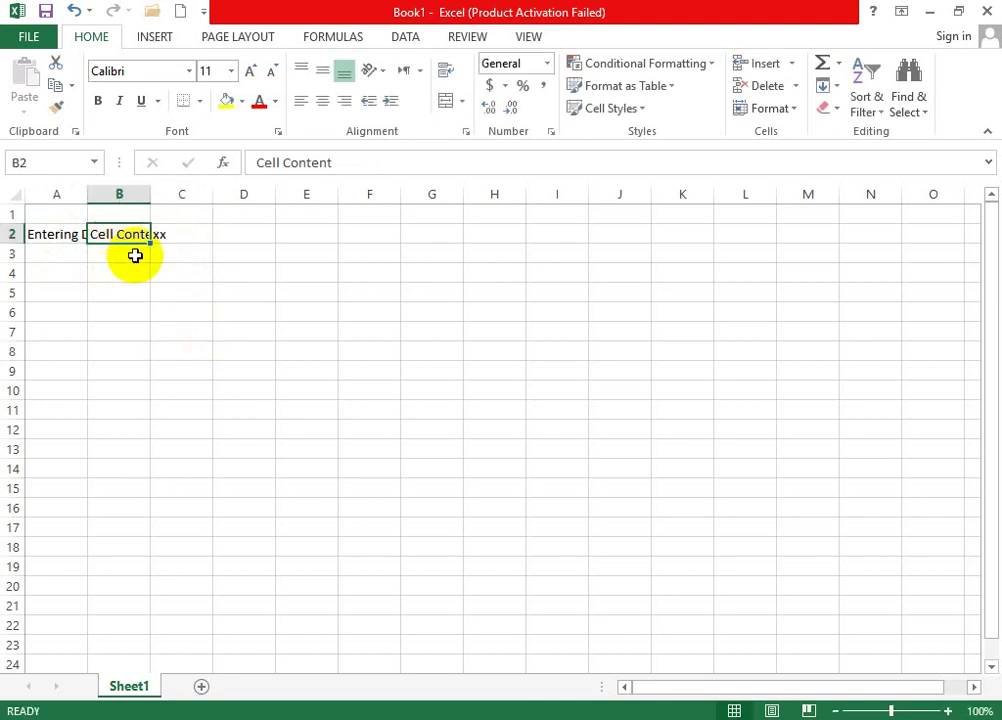
{"action": "left_click", "coordinate": [82, 233]}
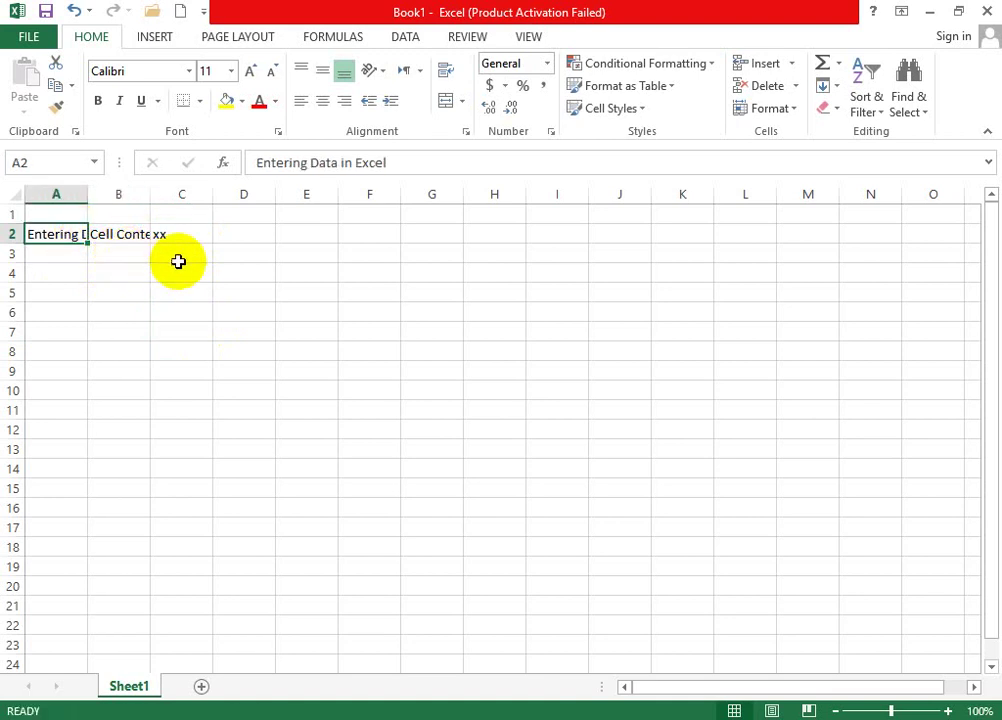
- Delete the contents of cells B2 and C2, and reselect cell A2
{"action": "left_click", "coordinate": [136, 219]}
{"action": "left_click", "coordinate": [136, 226]}
{"action": "key", "text": "Delete"}
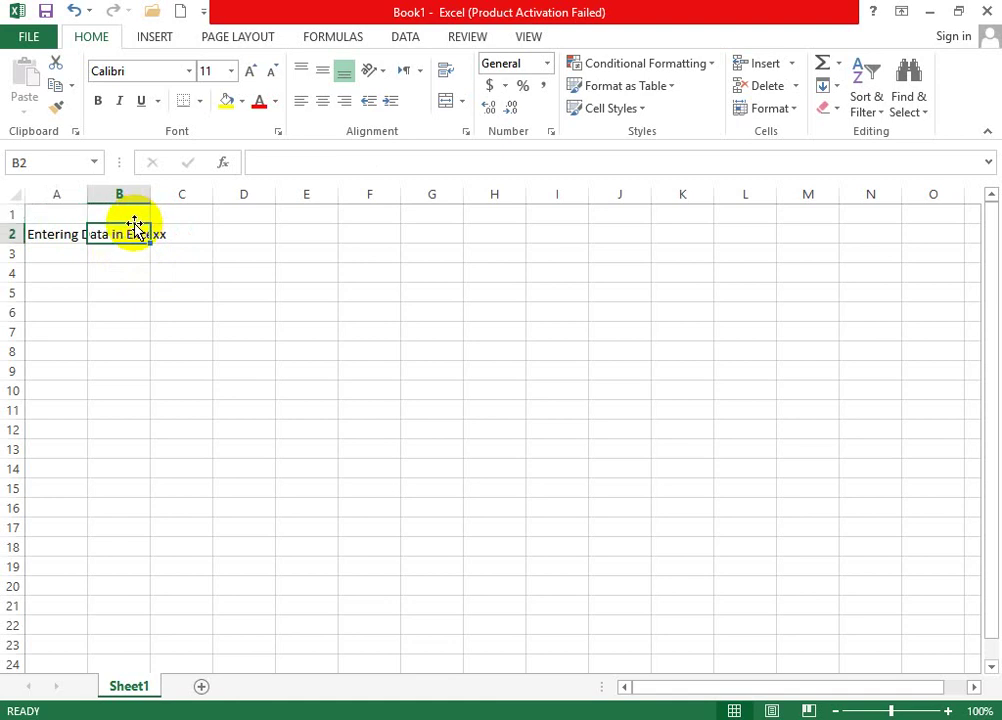
{"action": "left_click", "coordinate": [164, 276]}
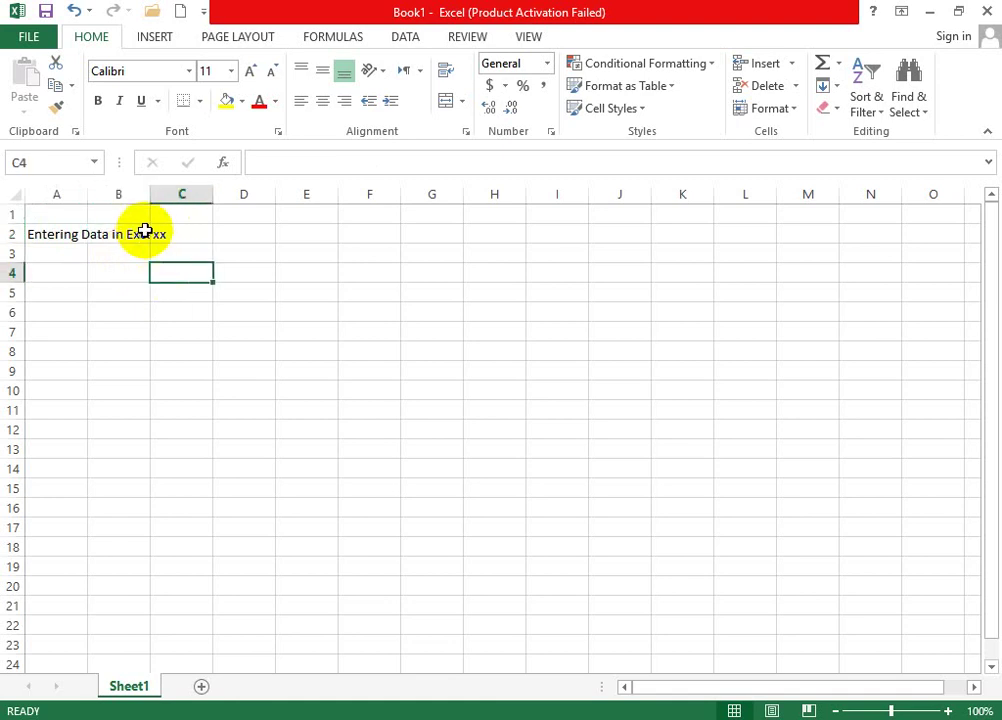
{"action": "left_click", "coordinate": [181, 233]}
{"action": "key", "text": "Delete"}
{"action": "left_click", "coordinate": [160, 310]}
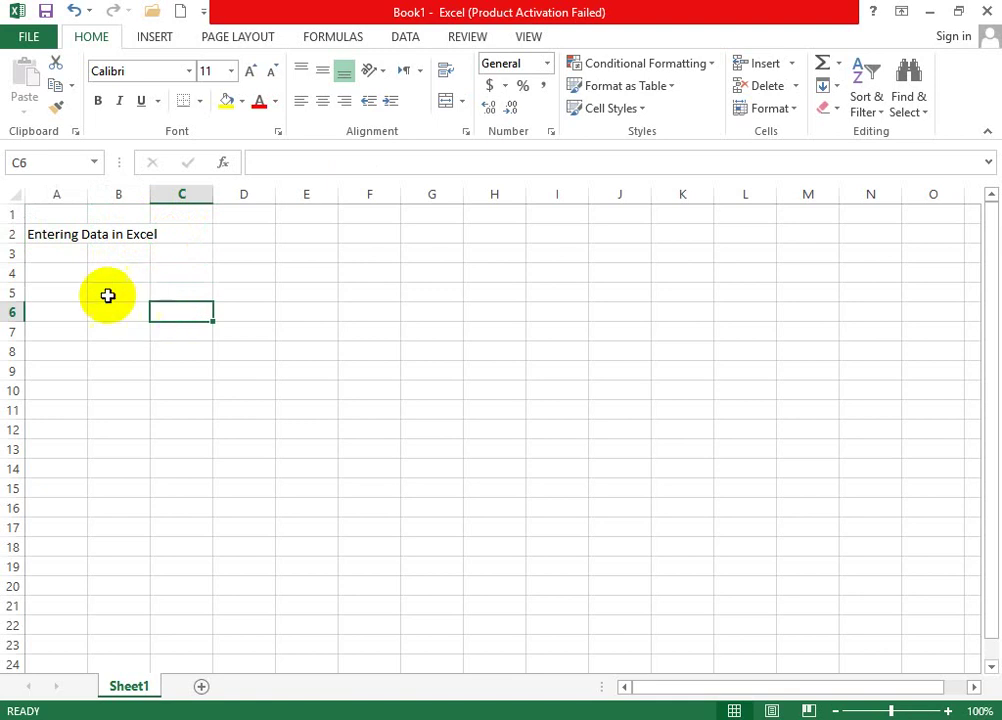
{"action": "left_click", "coordinate": [58, 234]}
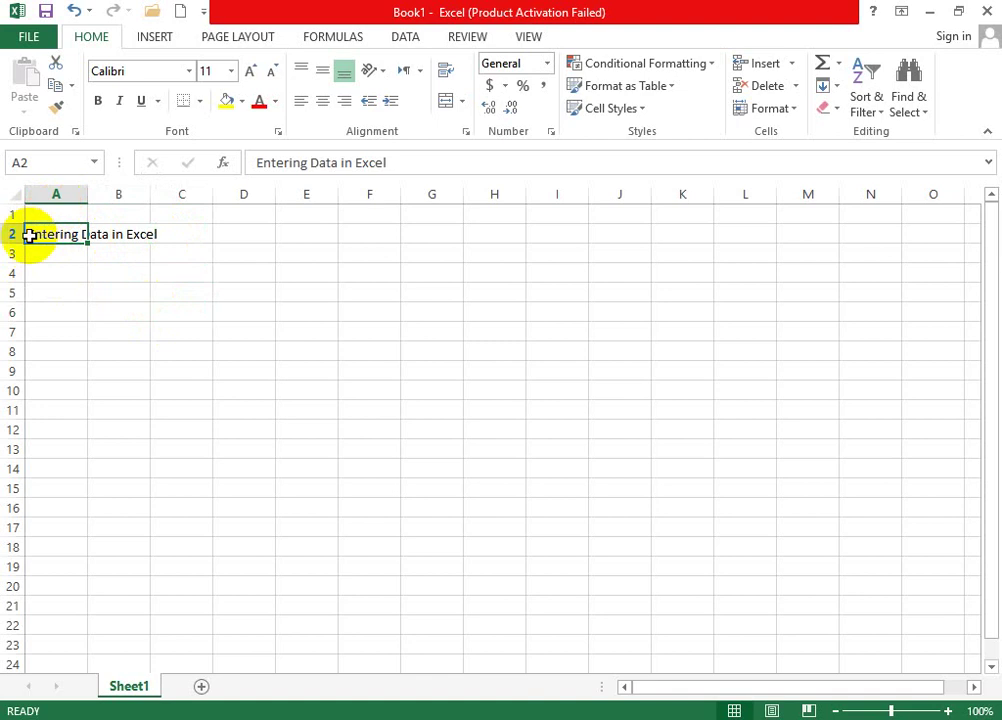
- Compare the stored contents of cells A2, B2 and C2 to see which one holds the overflowing text
{"action": "left_click", "coordinate": [135, 232]}
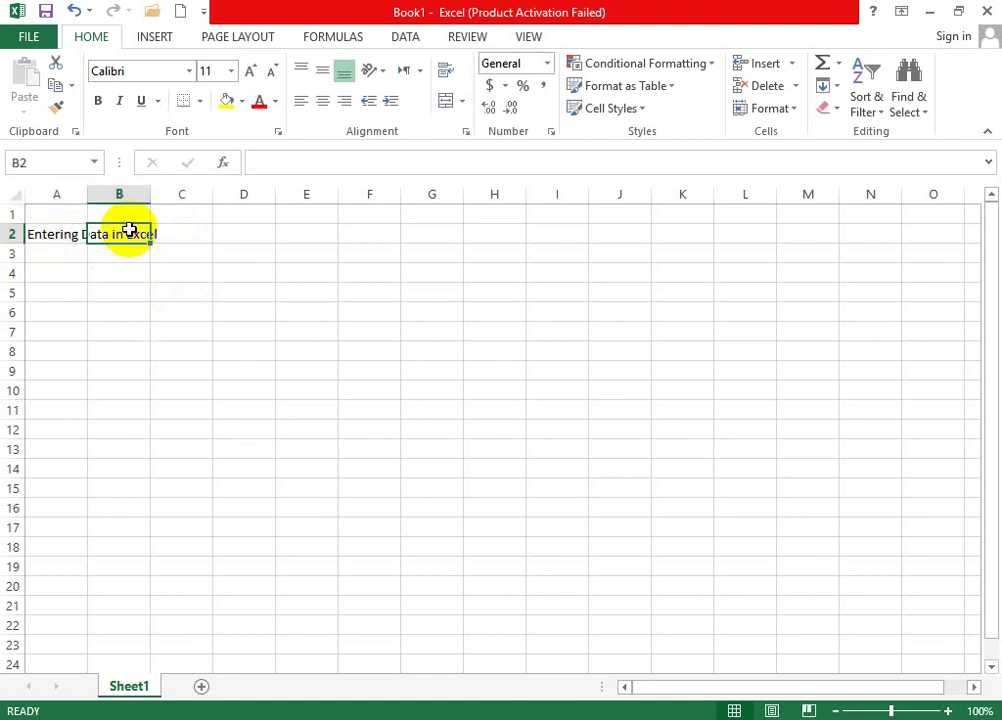
{"action": "left_click", "coordinate": [67, 233]}
{"action": "left_click", "coordinate": [128, 230]}
{"action": "left_click", "coordinate": [182, 234]}
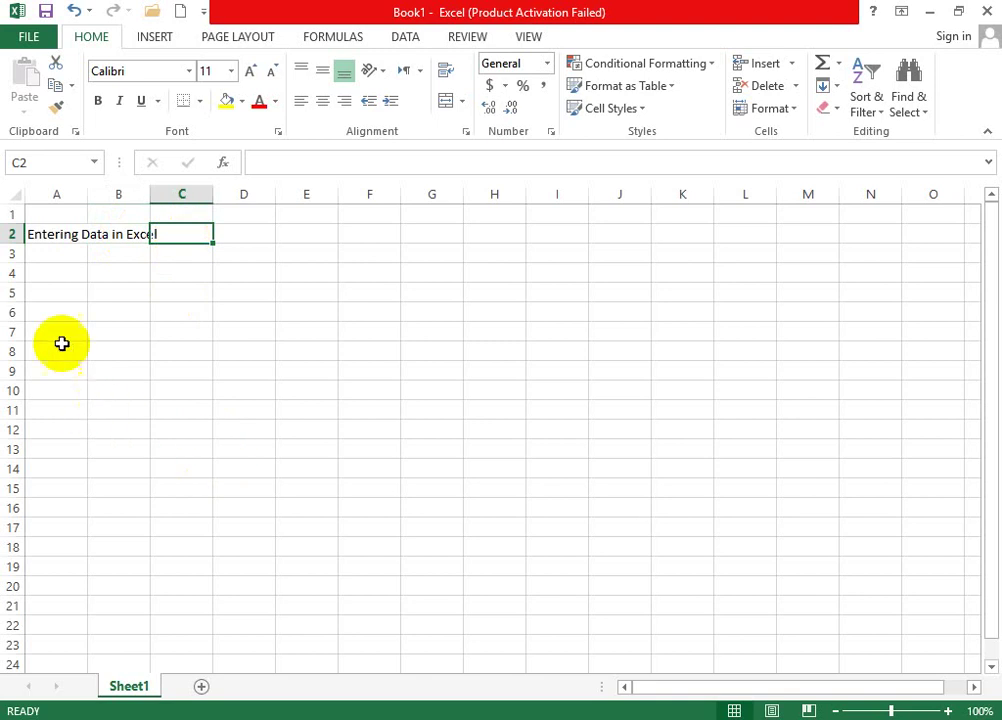
{"action": "left_click", "coordinate": [48, 230]}
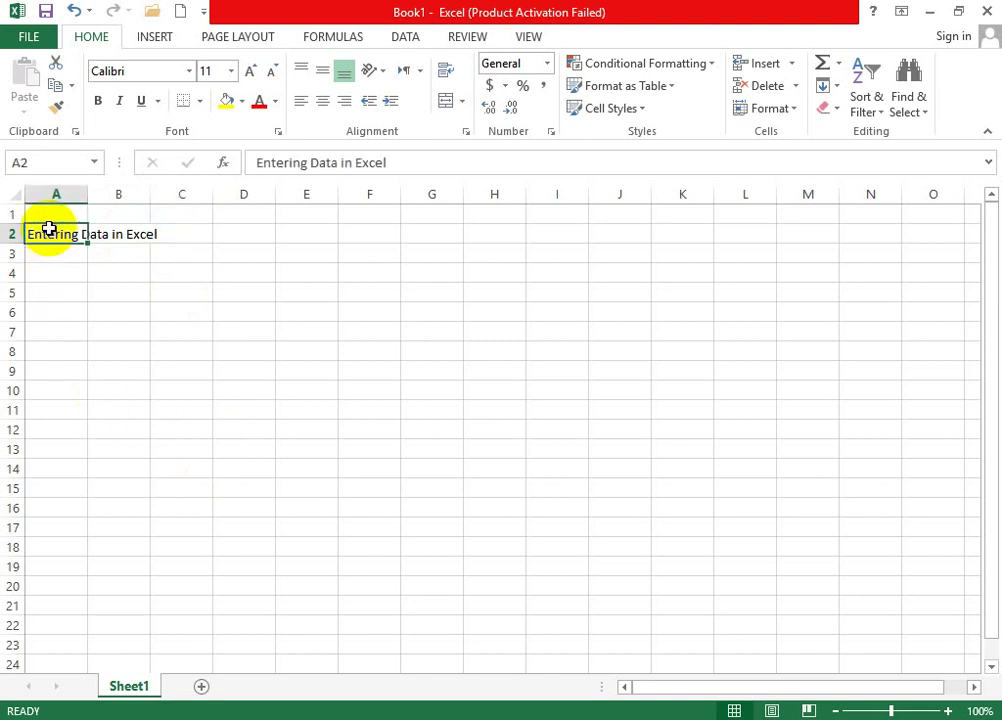
{"action": "left_click", "coordinate": [116, 215]}
{"action": "left_click", "coordinate": [123, 235]}
{"action": "left_click", "coordinate": [197, 229]}
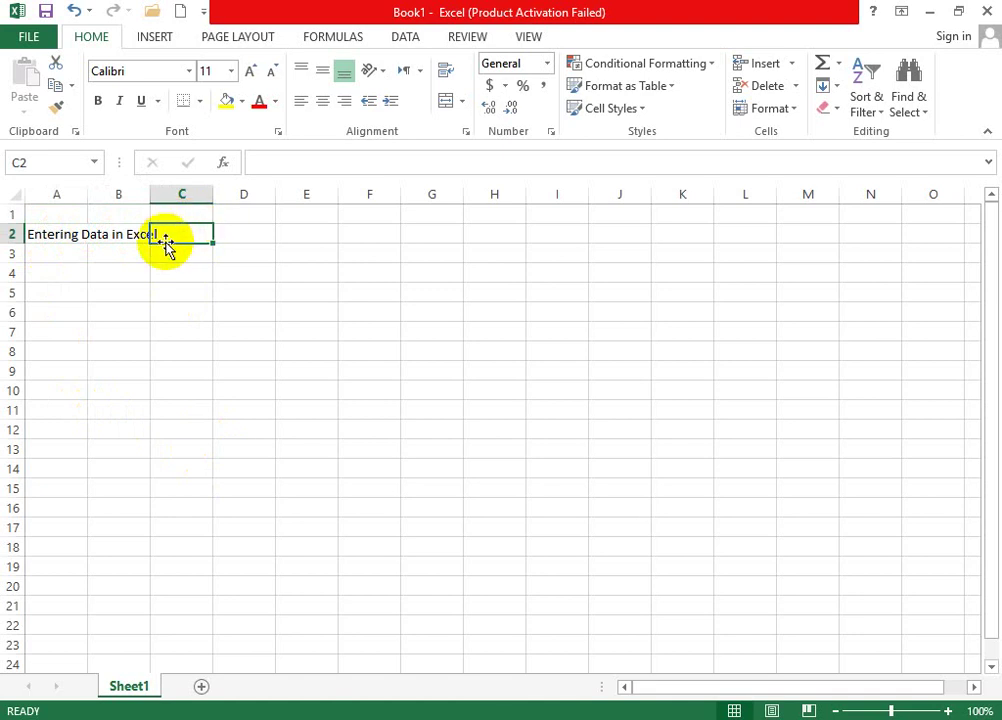
{"action": "left_click", "coordinate": [115, 238]}
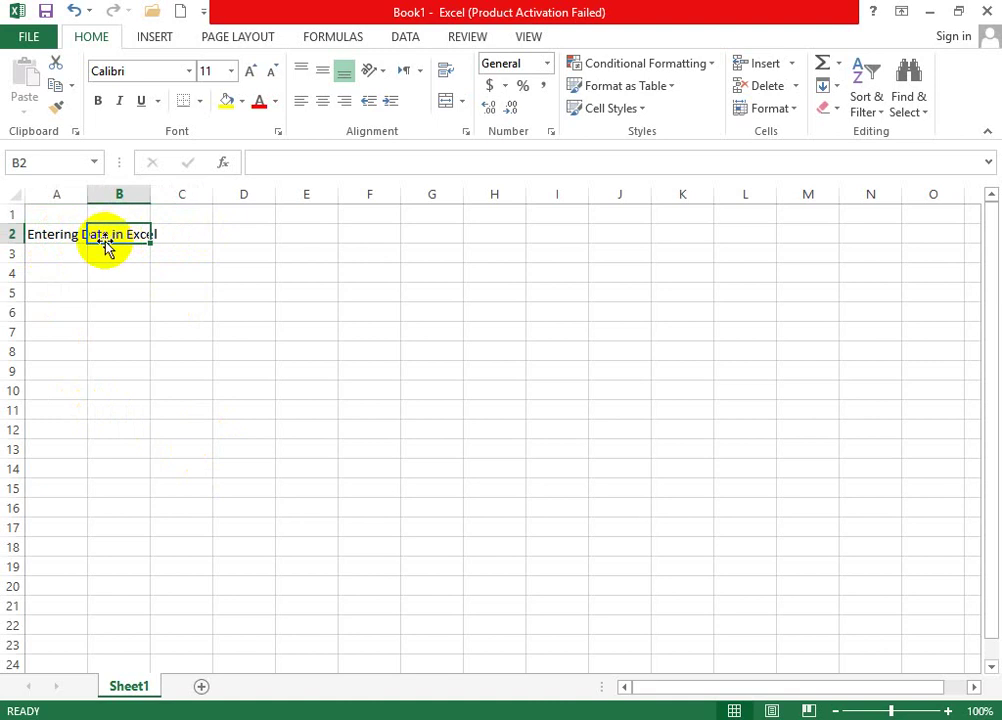
{"action": "left_click", "coordinate": [58, 235]}
{"action": "left_click", "coordinate": [128, 230]}
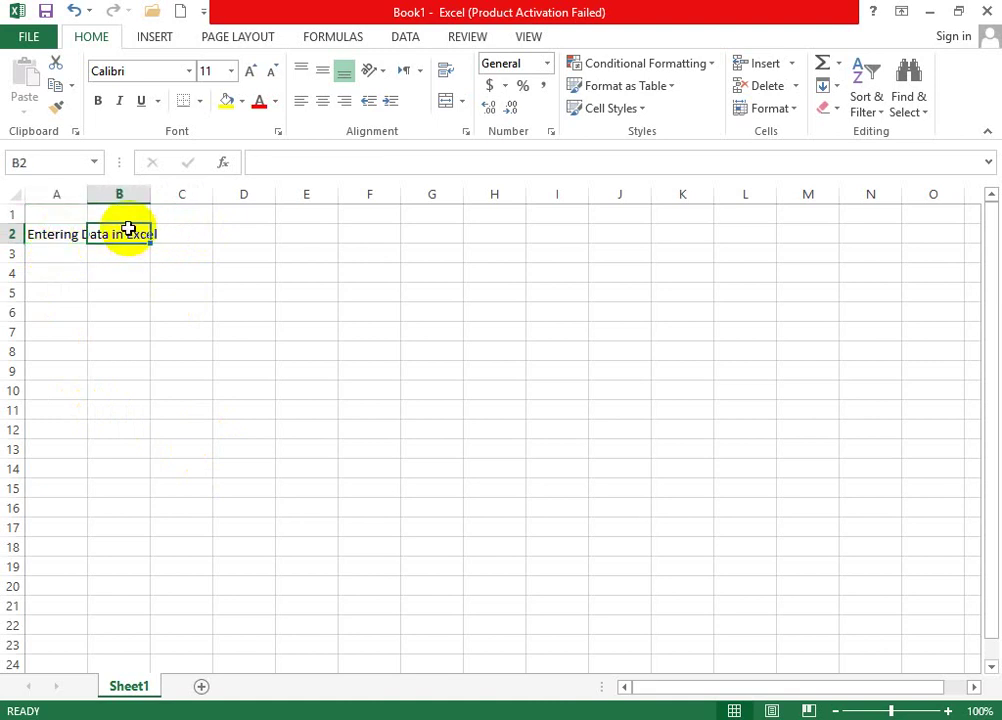
{"action": "left_click", "coordinate": [63, 222]}
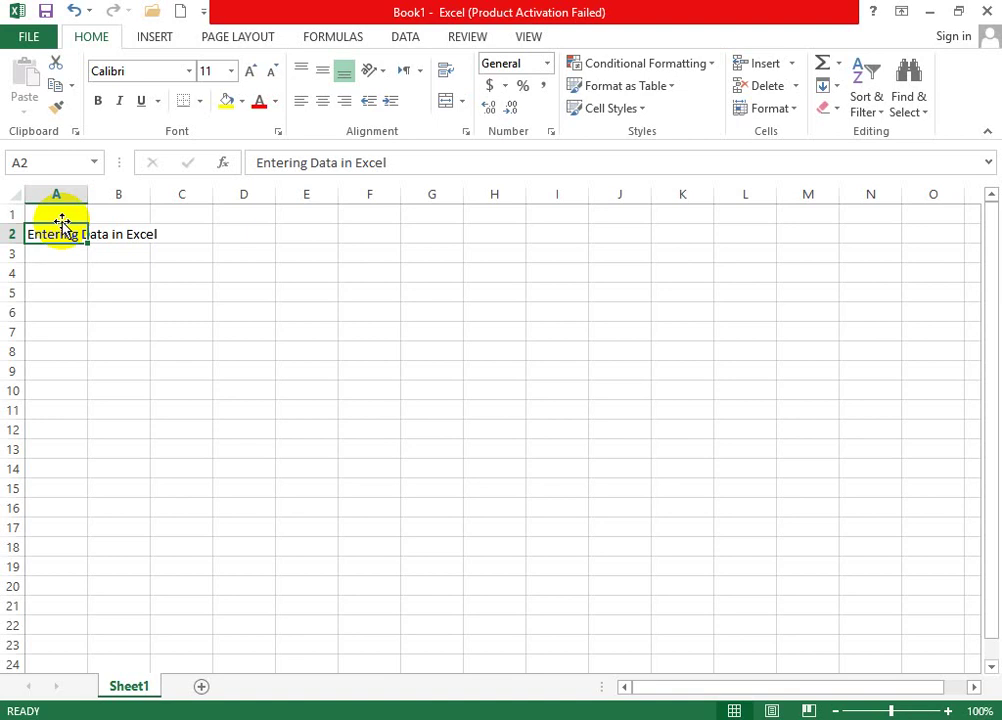
{"action": "left_click", "coordinate": [123, 231]}
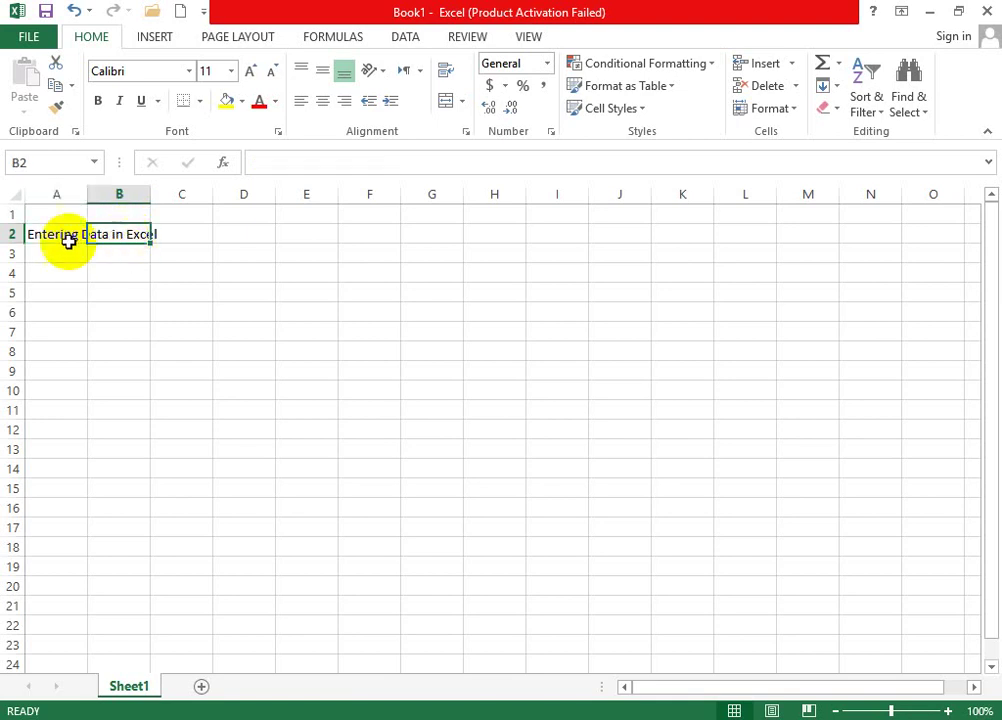
- Enter "Halkaan god haddii aan wax ku qor waa sii soconayaa ilaa godadka kale loogu soo baahdo." in cell A6
{"action": "left_click", "coordinate": [84, 314]}
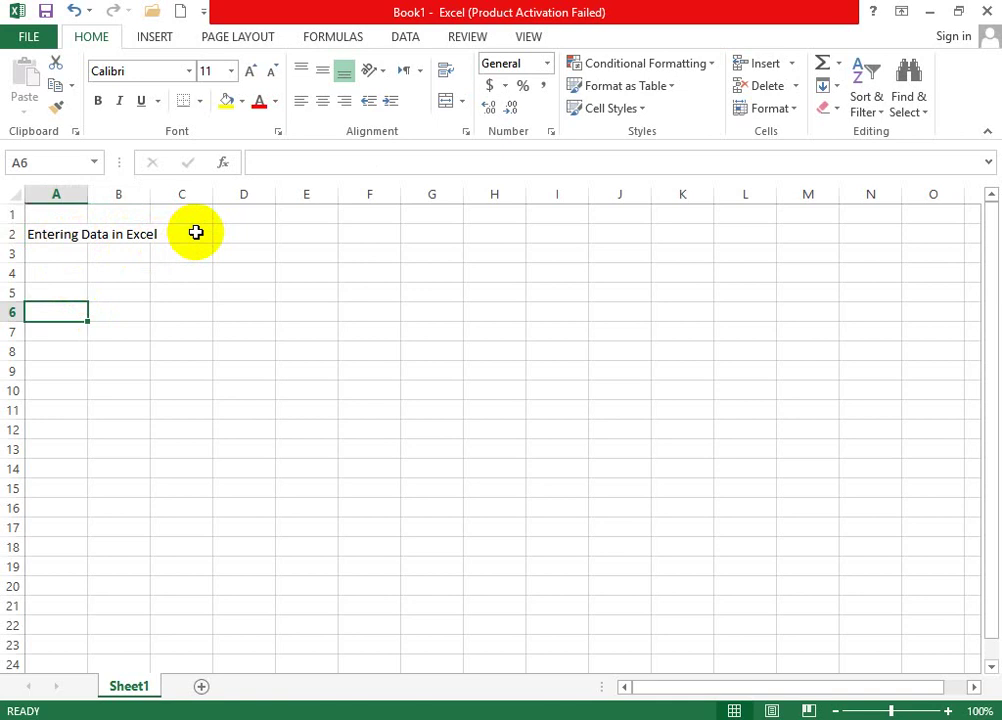
{"action": "type", "text": "Hal"}
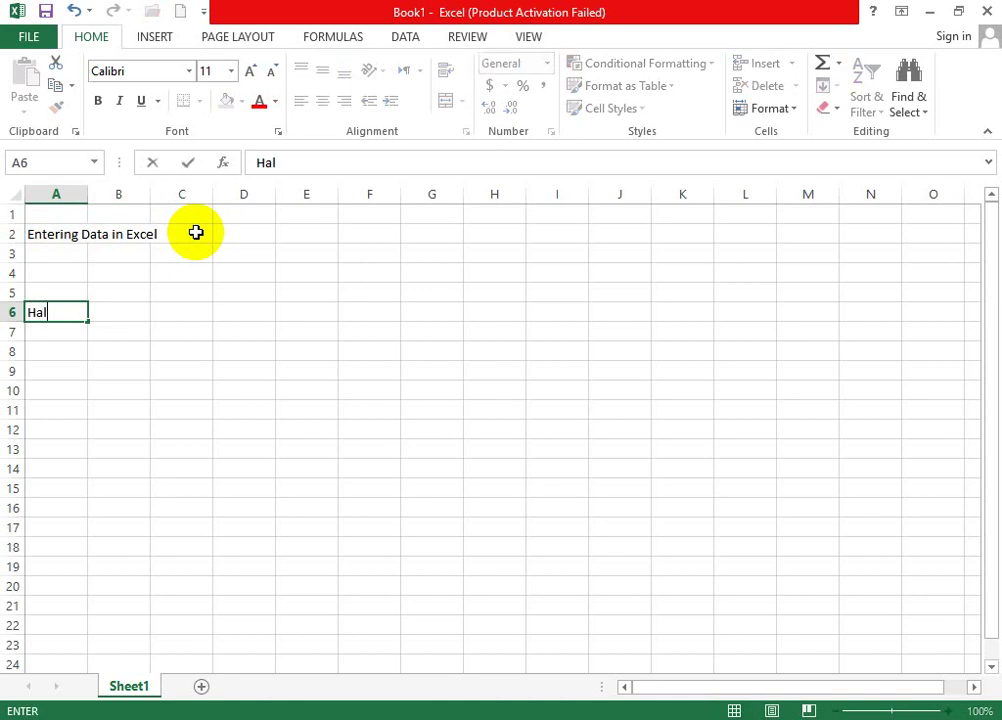
{"action": "type", "text": "kaan god "}
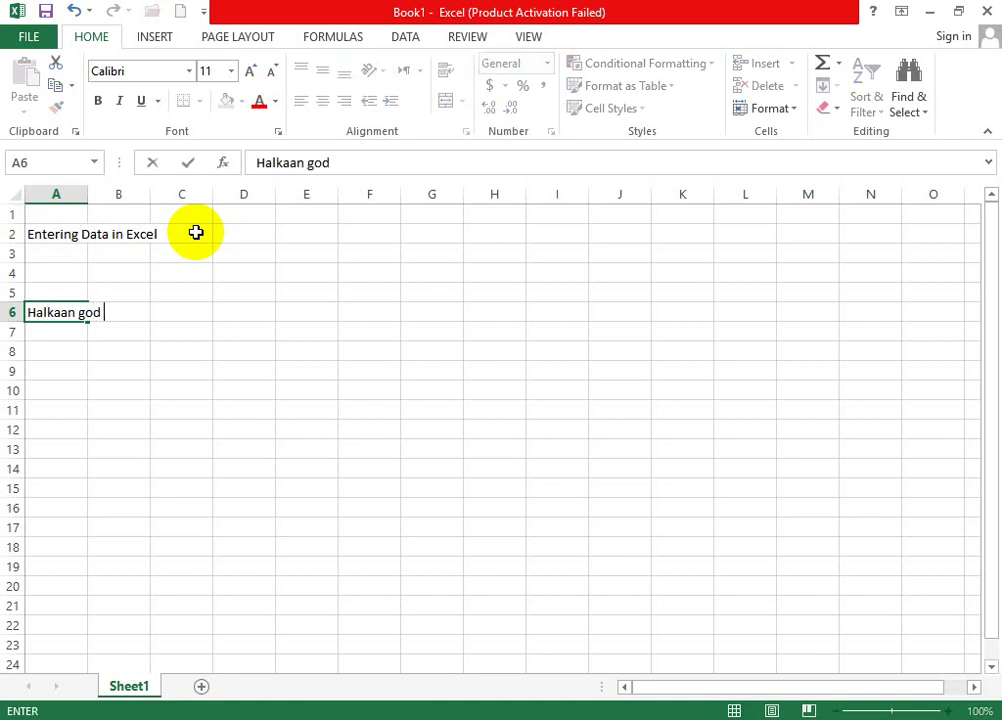
{"action": "type", "text": "haddii waan"}
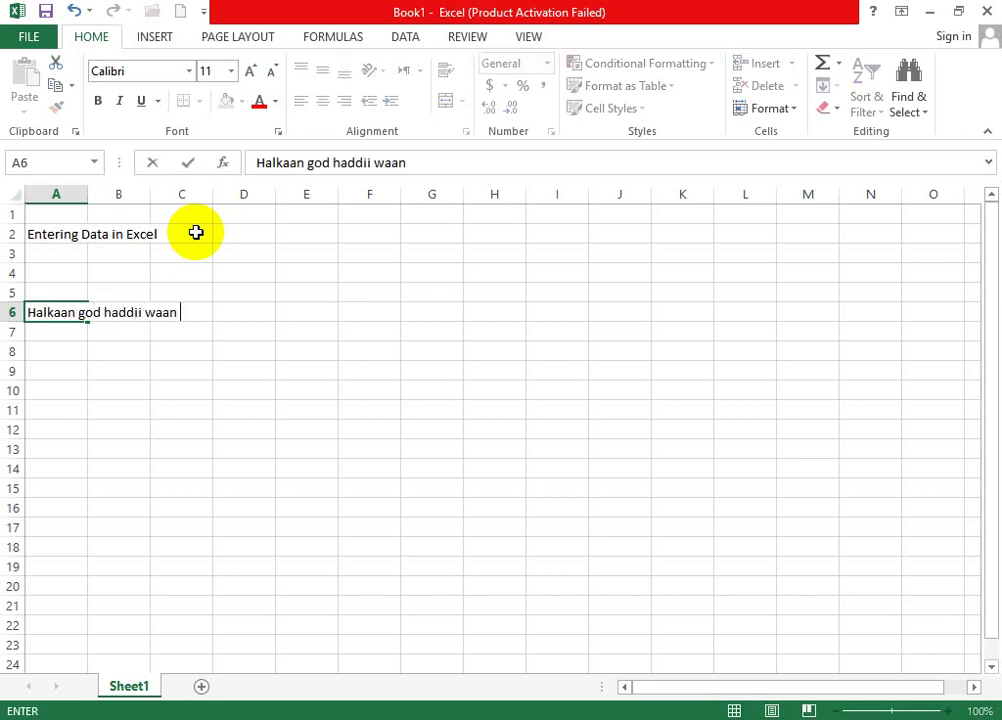
{"action": "key", "text": "BackSpace"}
{"action": "key", "text": "BackSpace"}
{"action": "key", "text": "BackSpace"}
{"action": "key", "text": "BackSpace"}
{"action": "key", "text": "BackSpace"}
{"action": "type", "text": "aan wa"}
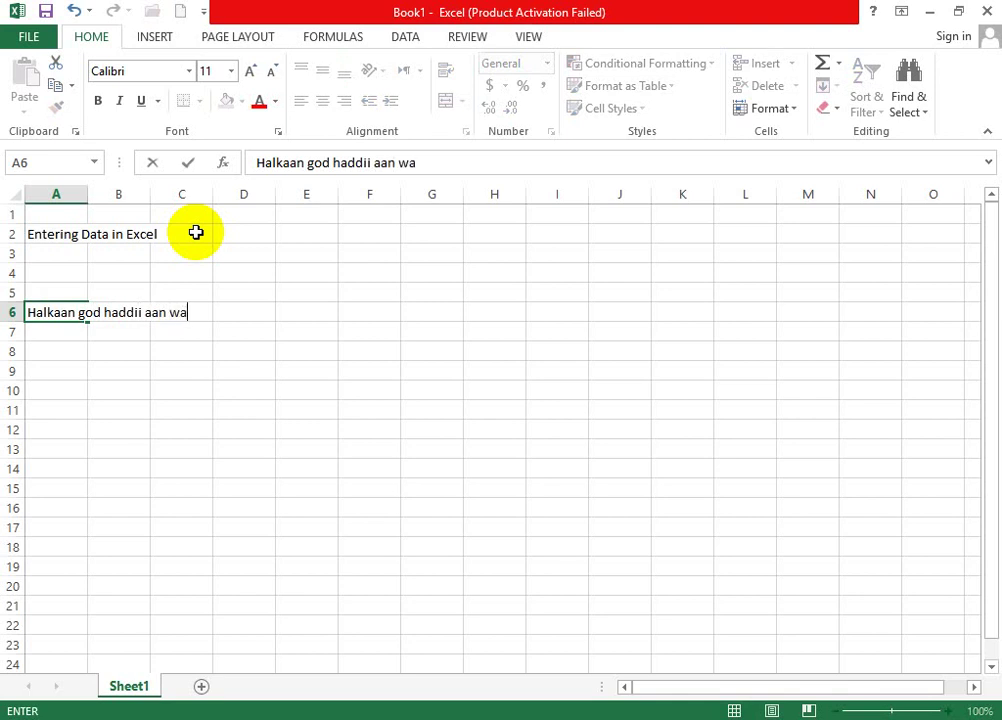
{"action": "type", "text": "x ku qor"}
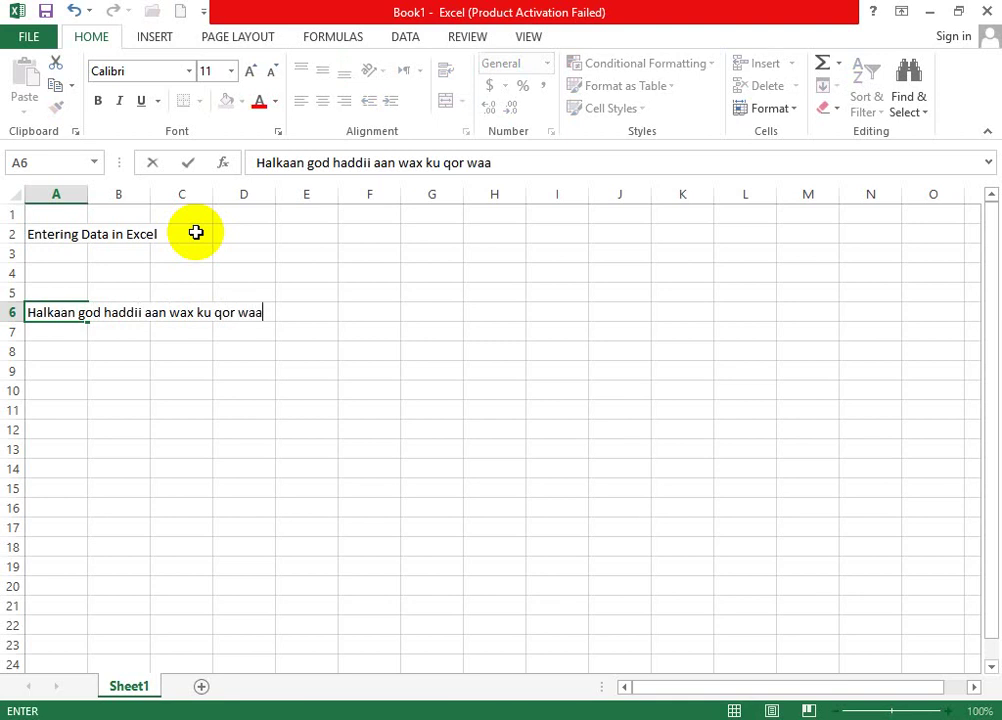
{"action": "type", "text": "waa sii soconayh"}
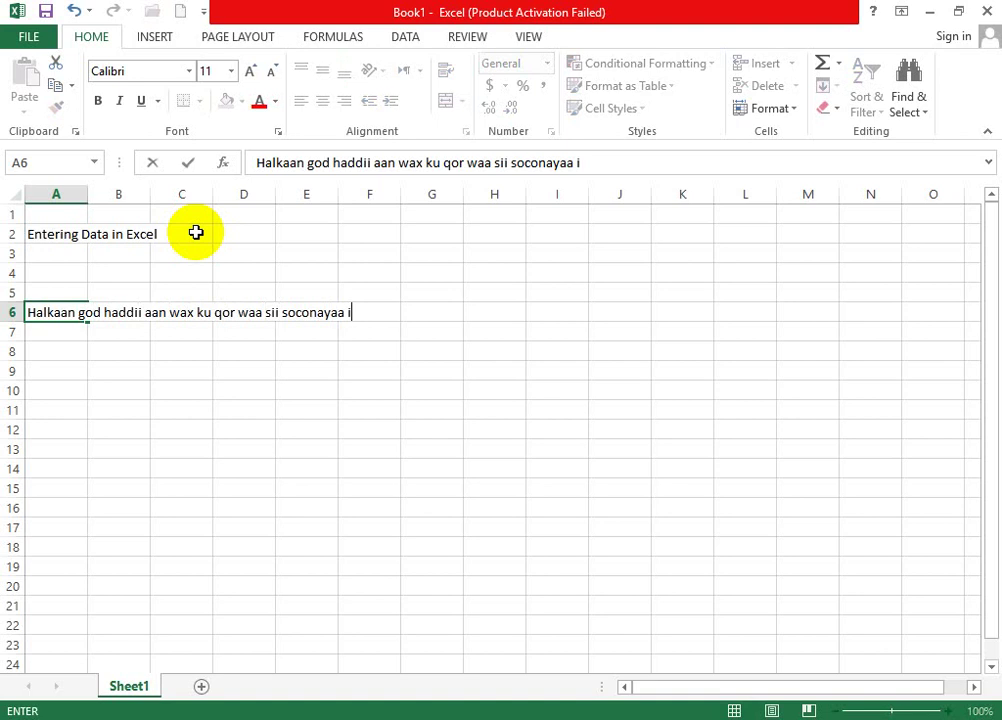
{"action": "type", "text": "goda"}
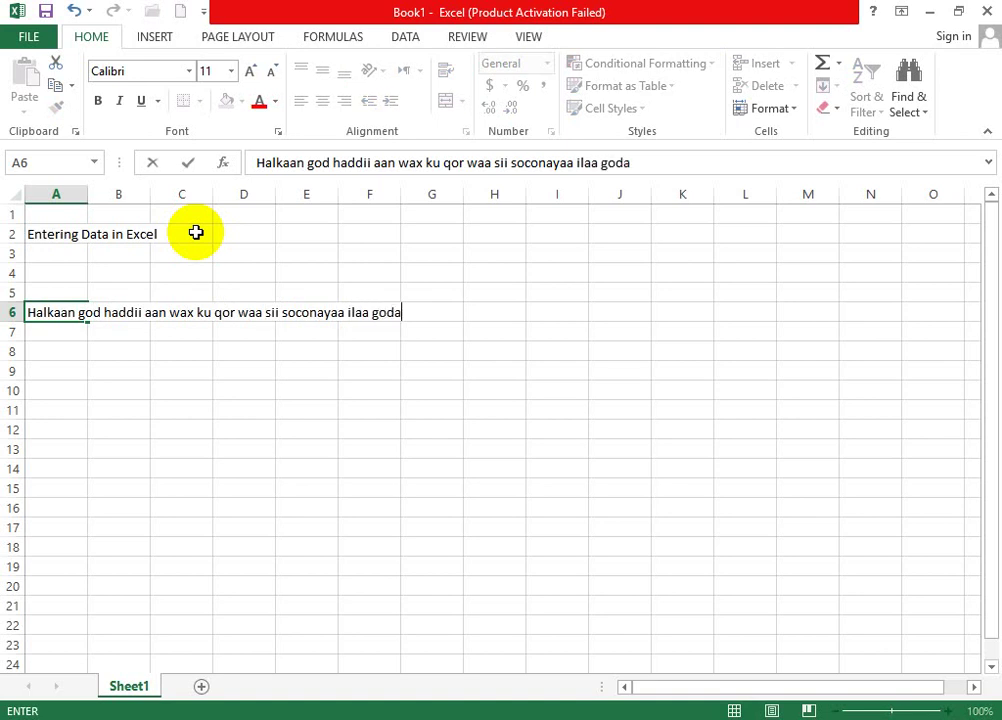
{"action": "key", "text": "BackSpace"}
{"action": "key", "text": "BackSpace"}
{"action": "type", "text": "adka kale loogu "}
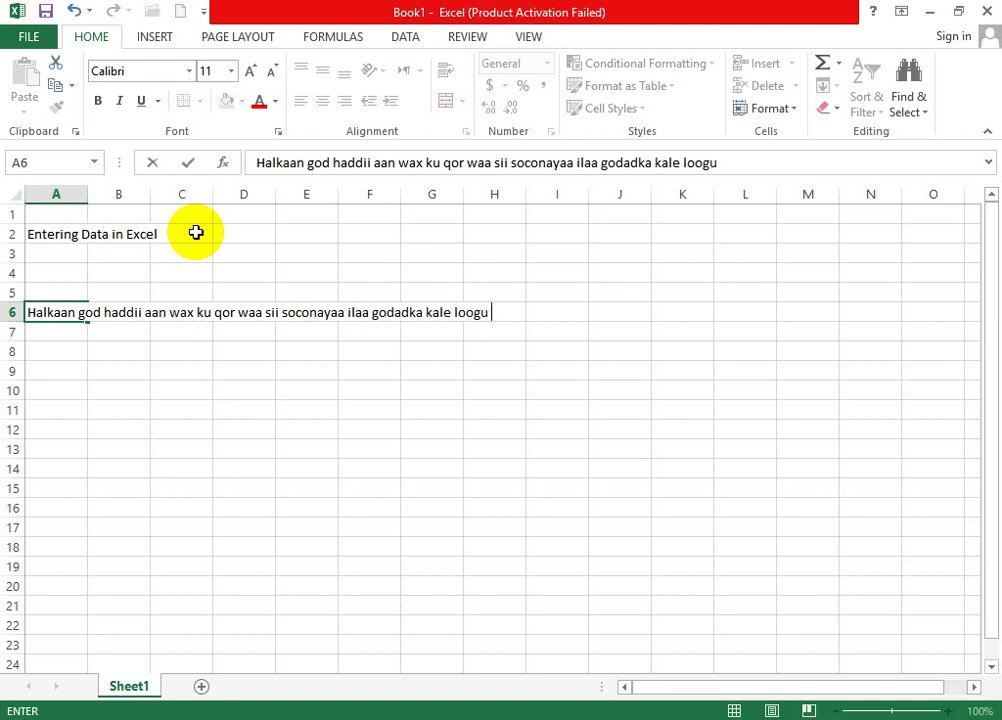
{"action": "type", "text": "soo baahdo."}
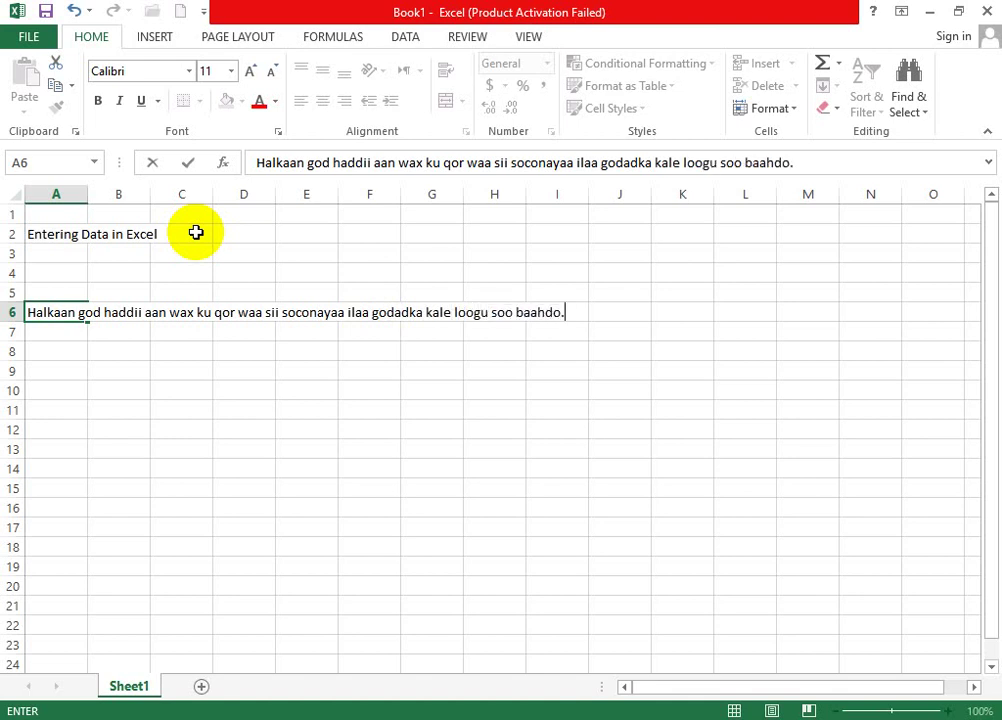
{"action": "left_click_drag", "start_coordinate": [240, 409], "coordinate": [290, 409]}
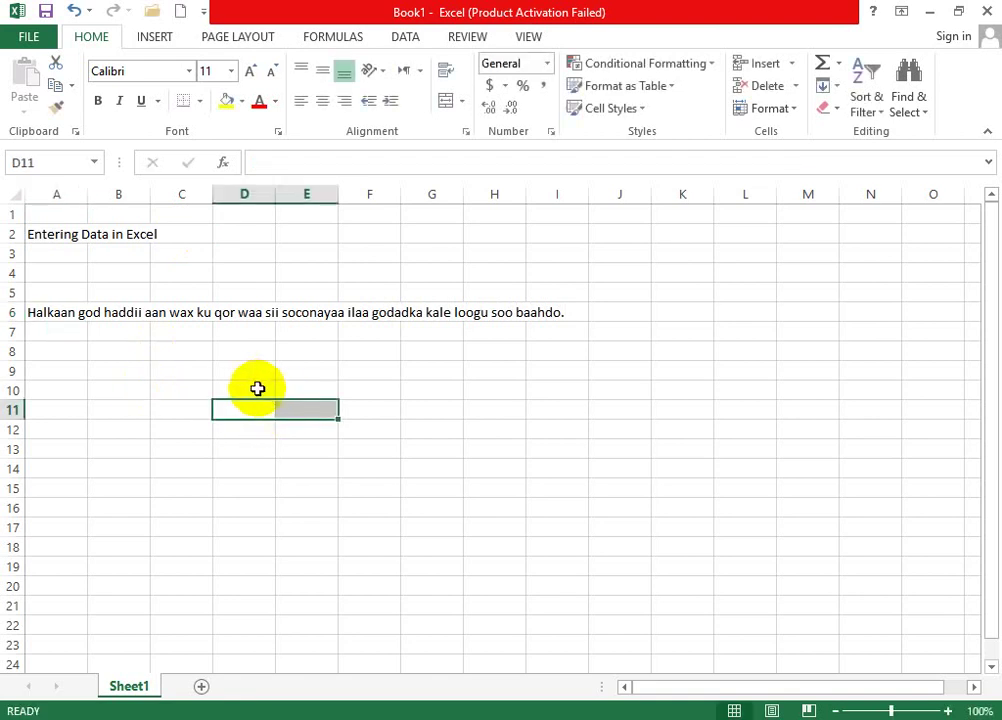
- Check the stored content of each cell in row 6 from A6 to I6 beneath the overflowing sentence
{"action": "left_click", "coordinate": [60, 309]}
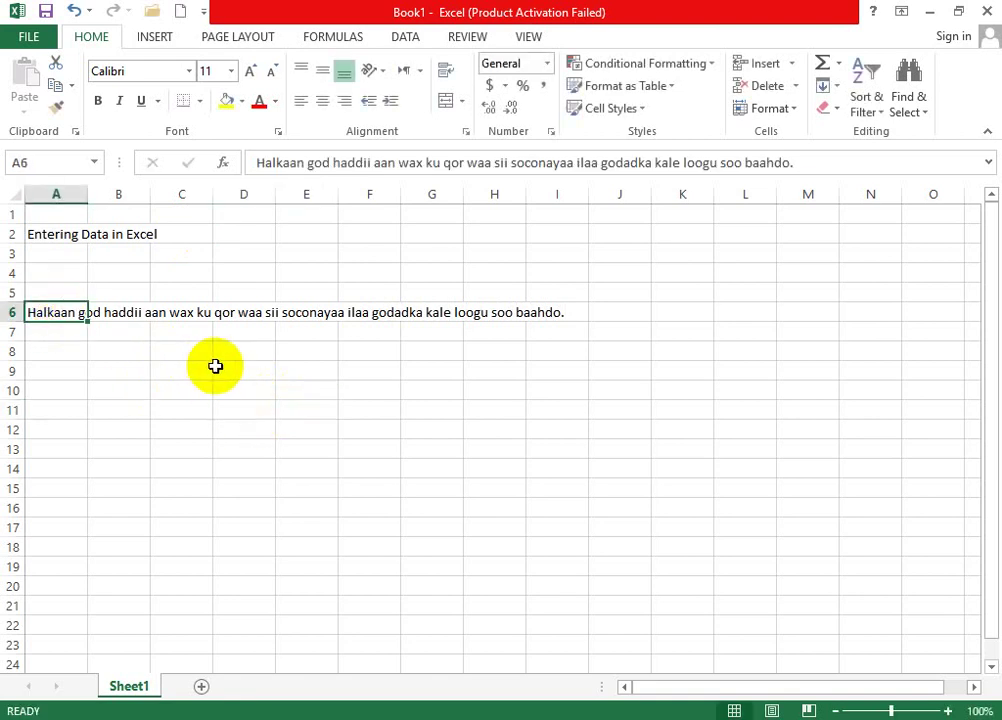
{"action": "key", "text": "Right"}
{"action": "key", "text": "Right"}
{"action": "key", "text": "Right"}
{"action": "key", "text": "Right"}
{"action": "key", "text": "Right"}
{"action": "key", "text": "Right"}
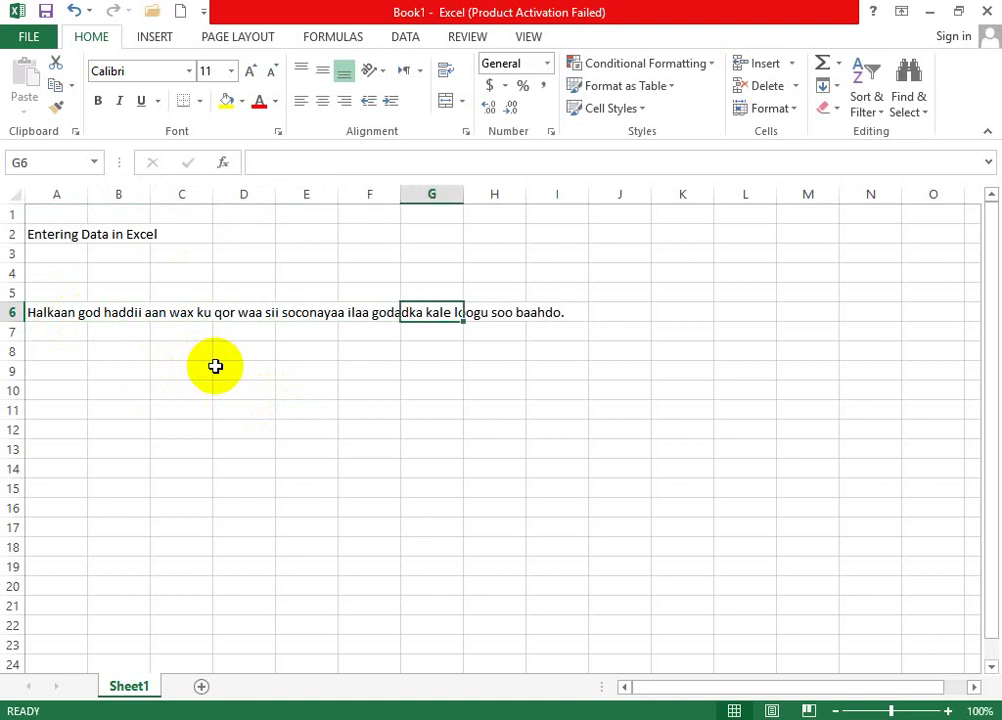
{"action": "key", "text": "Right"}
{"action": "key", "text": "Right"}
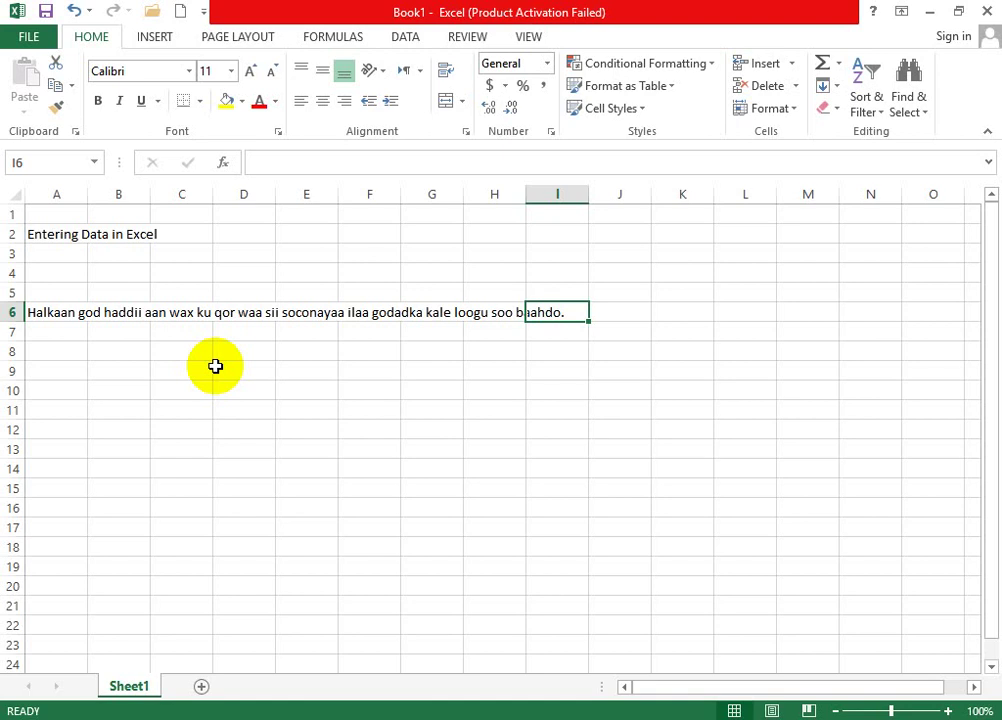
{"action": "left_click", "coordinate": [66, 311]}
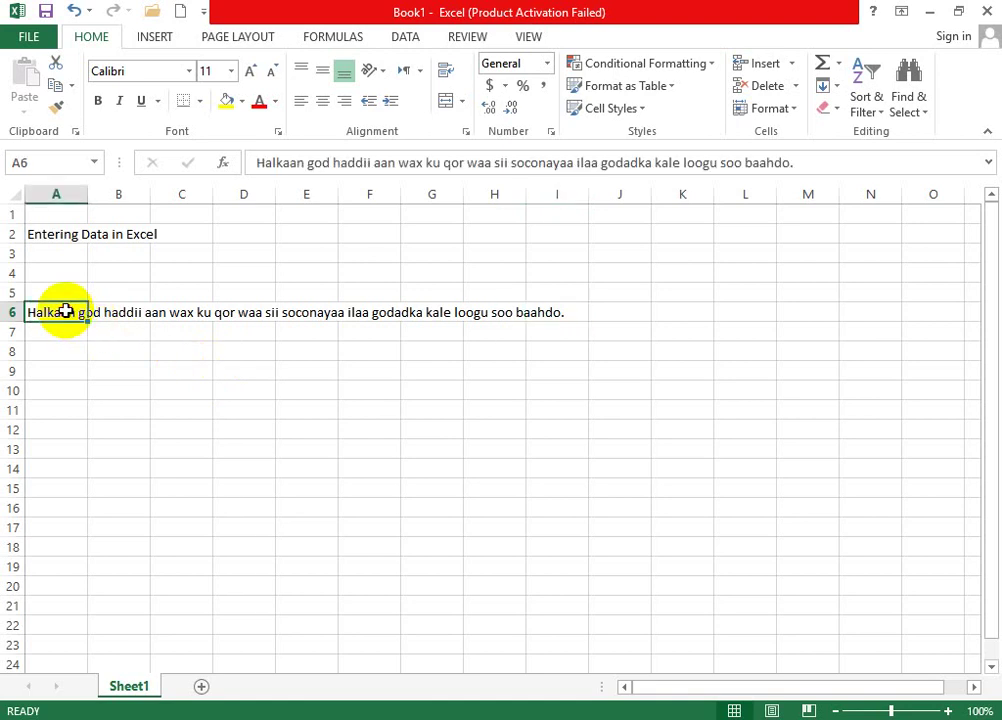
{"action": "left_click", "coordinate": [122, 312]}
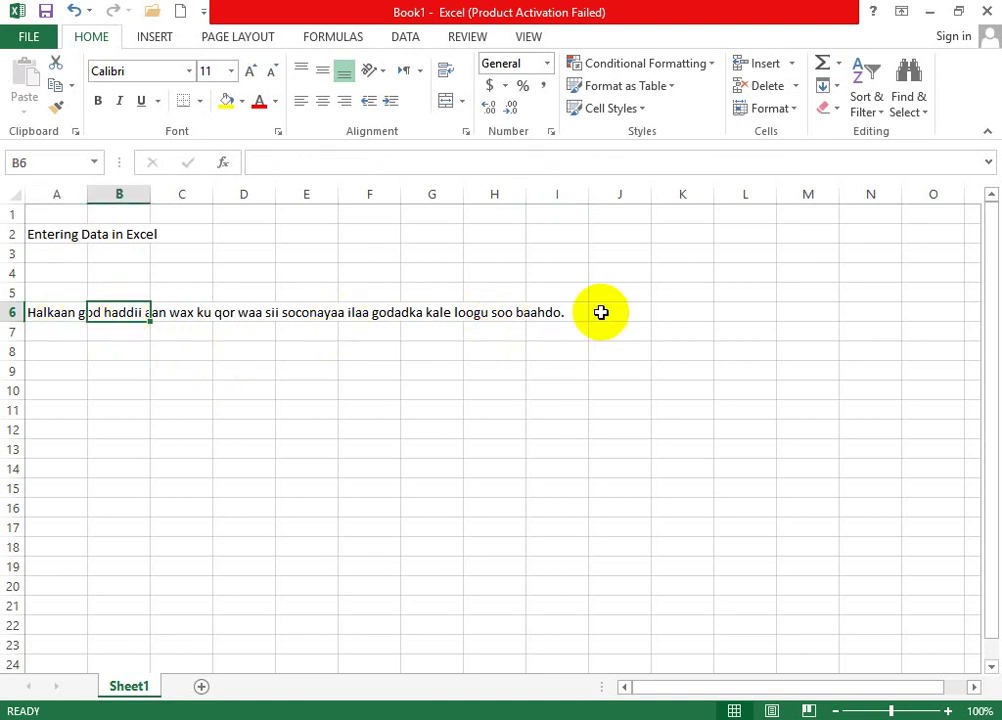
- Enter "xx" in I6, "yy" in H6 and "zz" in G6, over the overflowing sentence
{"action": "left_click", "coordinate": [557, 308]}
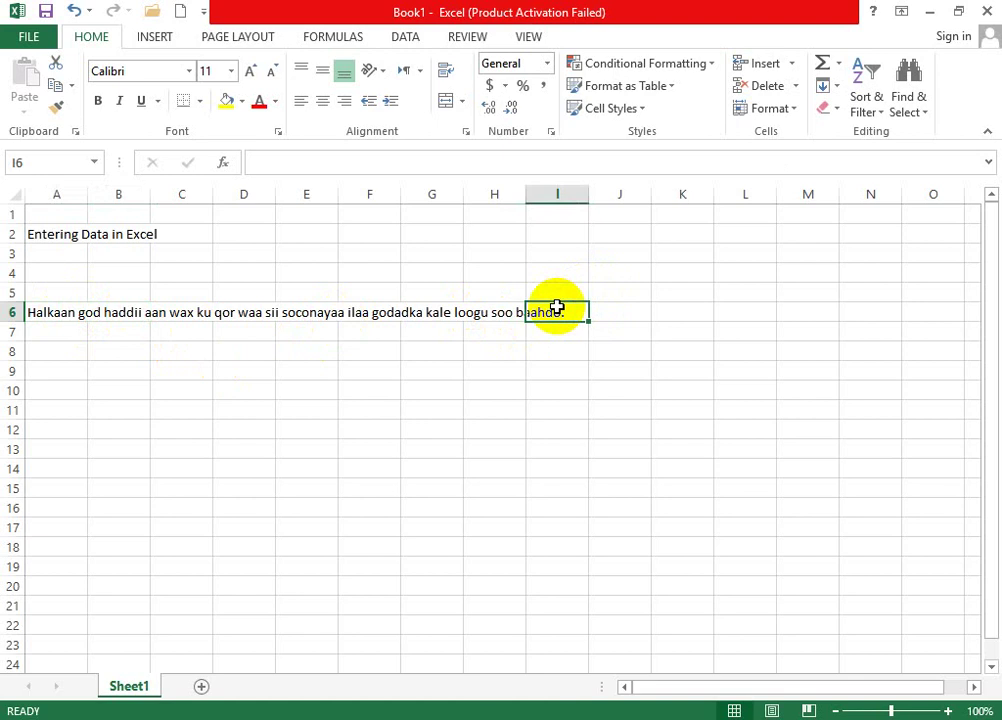
{"action": "type", "text": "xx"}
{"action": "left_click", "coordinate": [497, 324]}
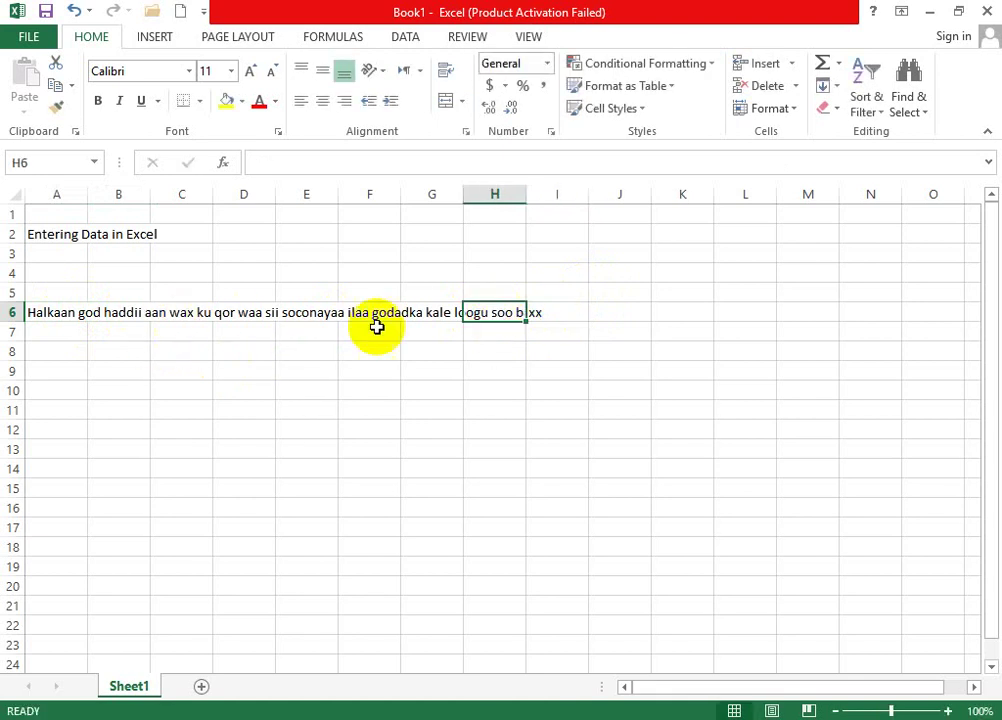
{"action": "type", "text": "yy"}
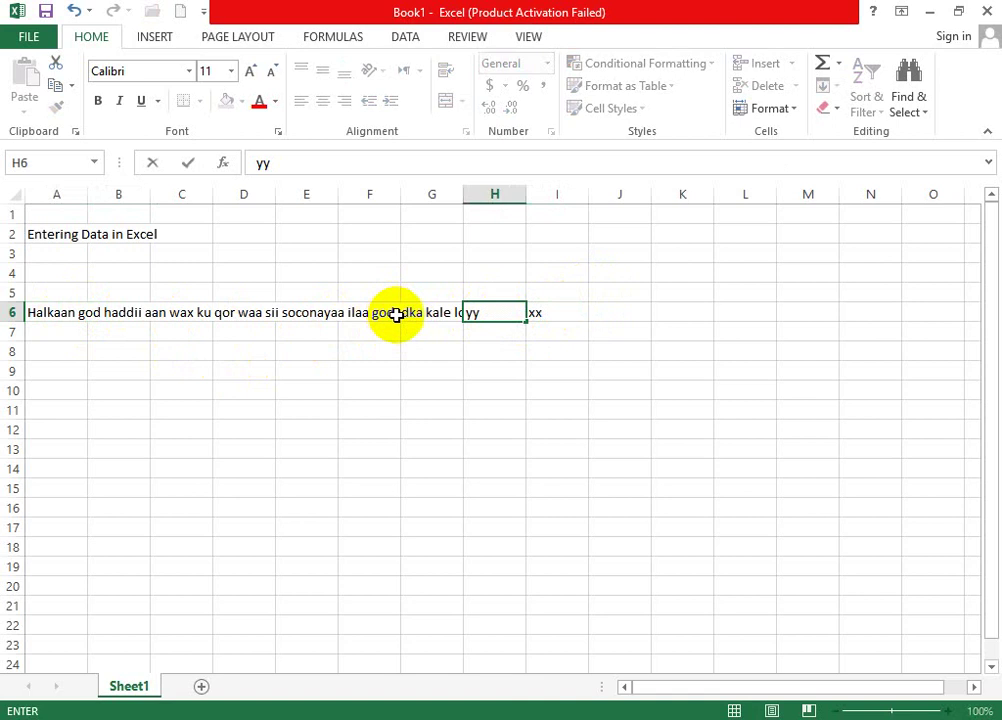
{"action": "left_click", "coordinate": [431, 314]}
{"action": "type", "text": "zz"}
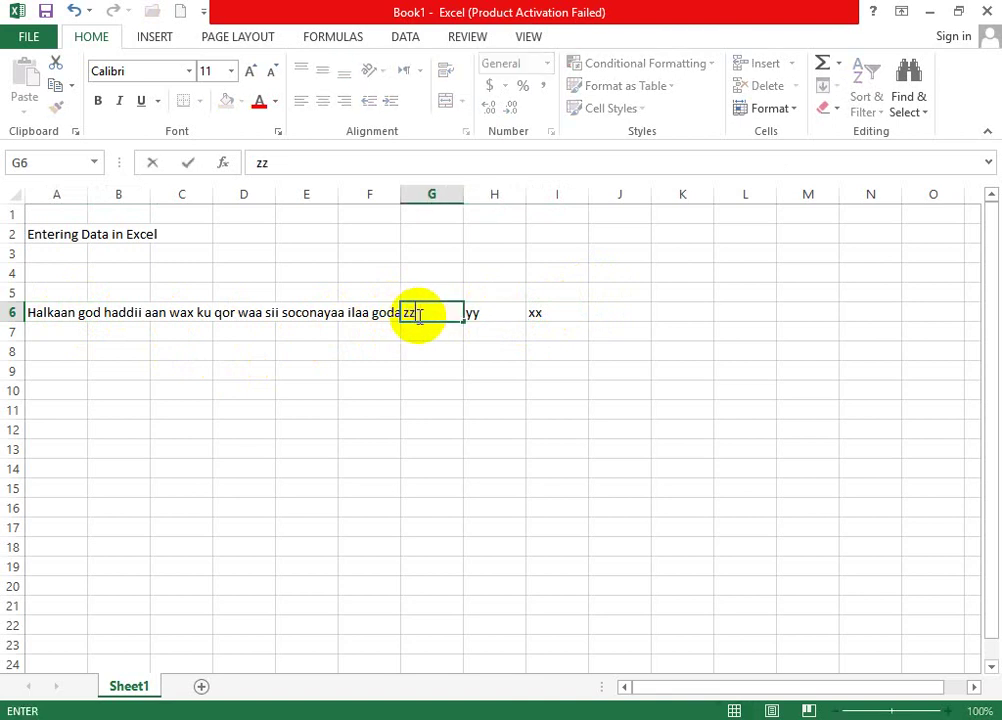
{"action": "left_click", "coordinate": [372, 312]}
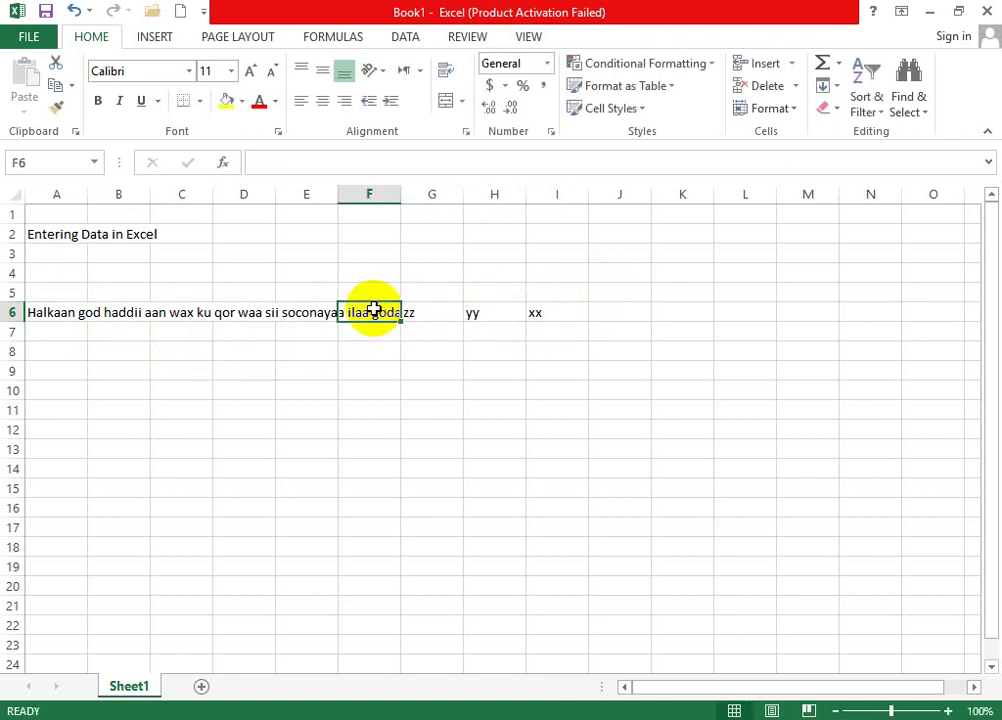
- Enter "ww" in cell C6 and "xx" in cell B6, beside the long sentence in A6
{"action": "left_click", "coordinate": [176, 310]}
{"action": "type", "text": "ww"}
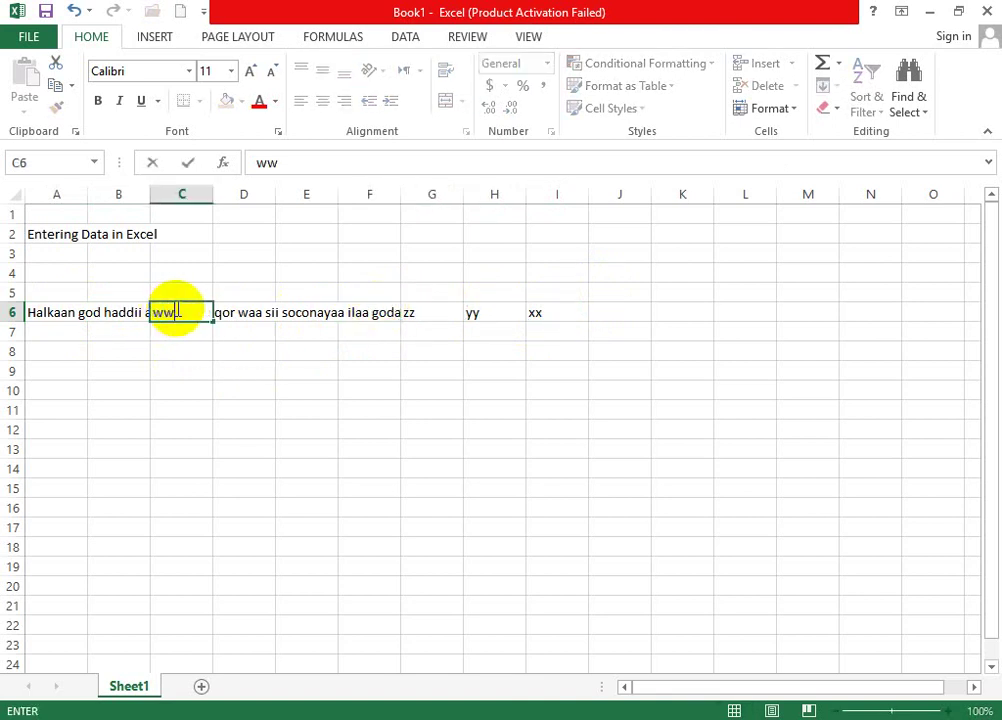
{"action": "left_click", "coordinate": [201, 348]}
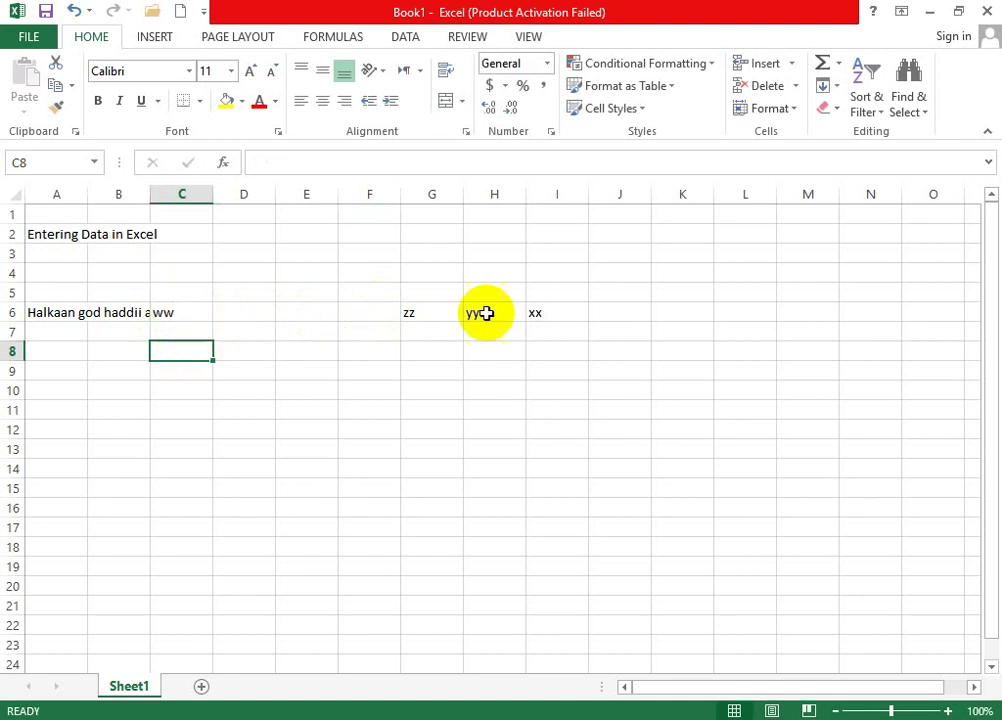
{"action": "left_click", "coordinate": [172, 313]}
{"action": "left_click", "coordinate": [105, 311]}
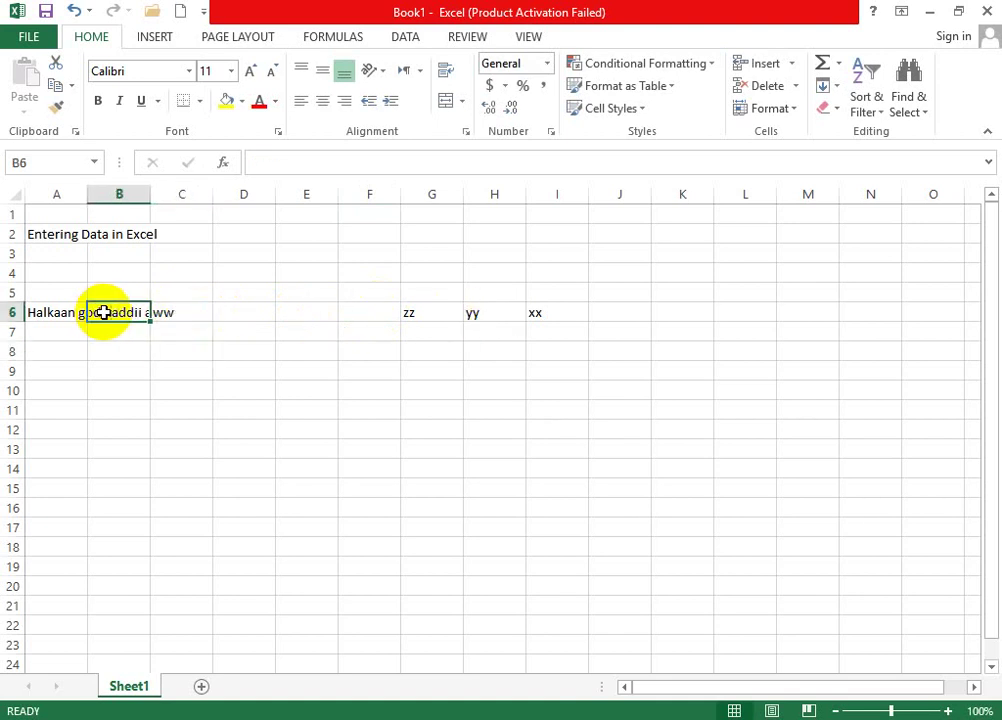
{"action": "type", "text": "xx"}
{"action": "left_click", "coordinate": [146, 393]}
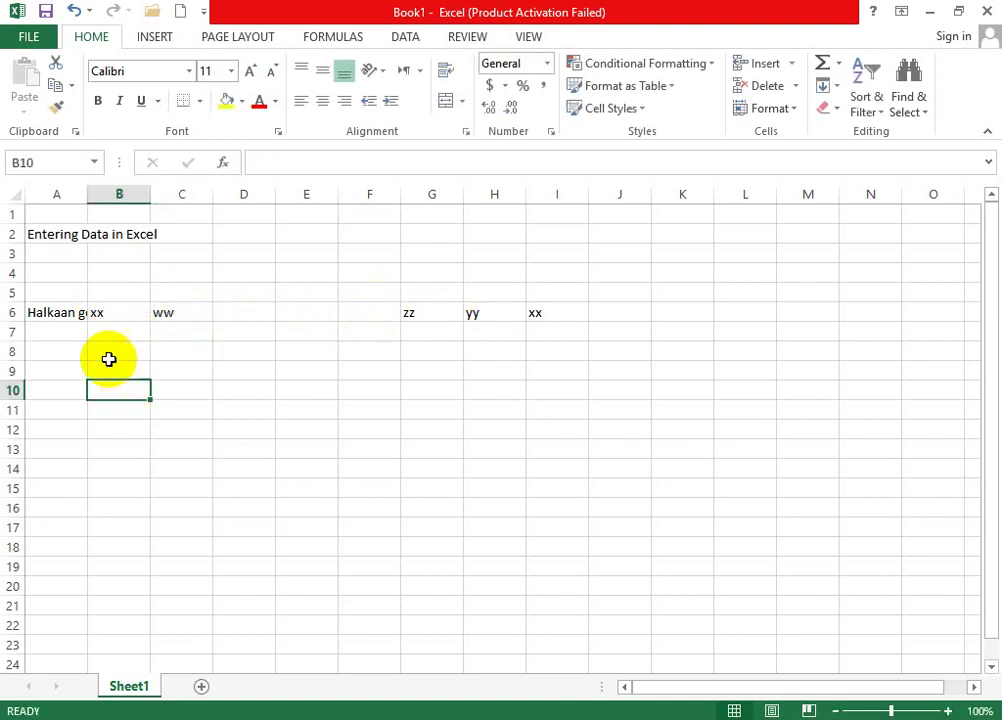
- Check the full stored contents of cells A6, B6, C6 and H6 against what they display
{"action": "left_click", "coordinate": [67, 309]}
{"action": "left_click", "coordinate": [98, 332]}
{"action": "left_click", "coordinate": [96, 309]}
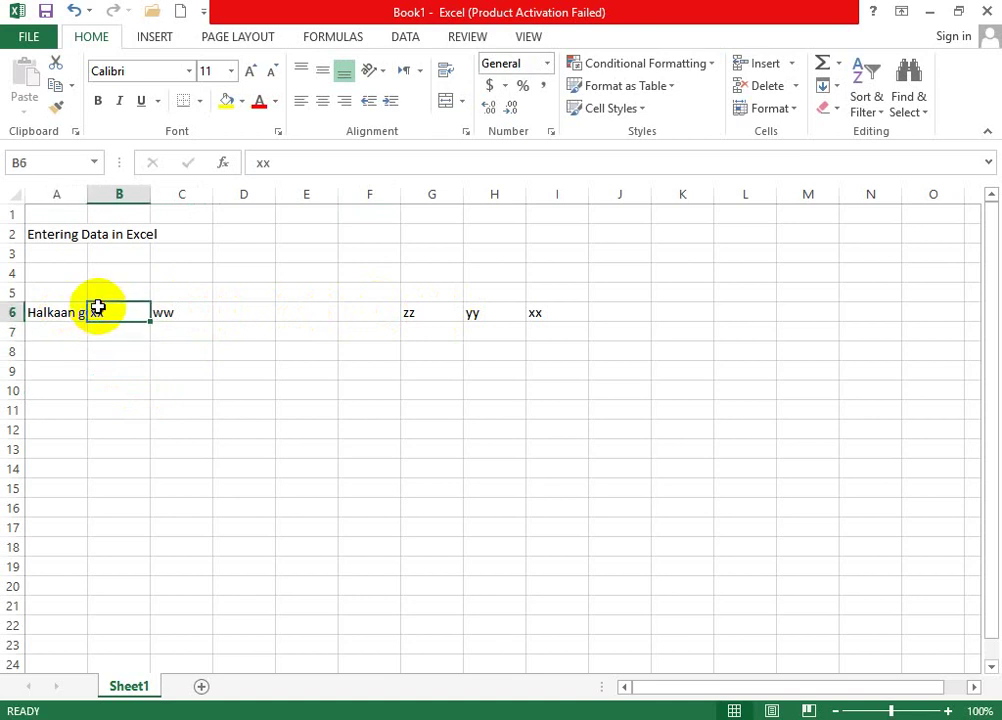
{"action": "left_click", "coordinate": [181, 311]}
{"action": "left_click", "coordinate": [332, 331]}
{"action": "left_click", "coordinate": [492, 309]}
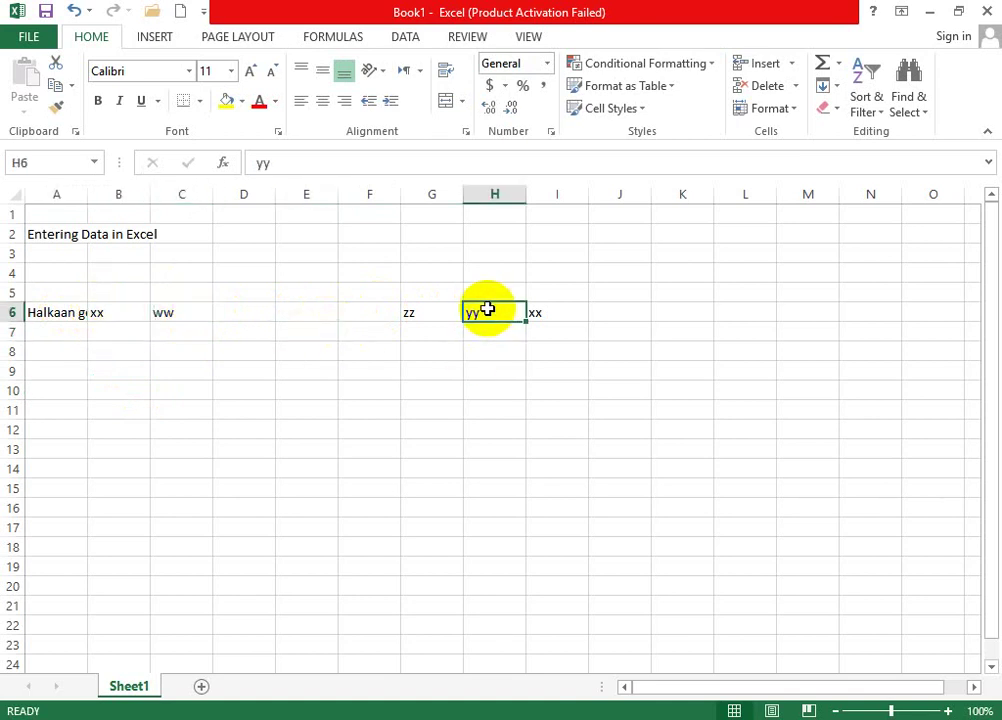
- Compare the full sentence stored in A6 with the contents of neighbouring cell B6 and empty cell G8
{"action": "left_click", "coordinate": [56, 306]}
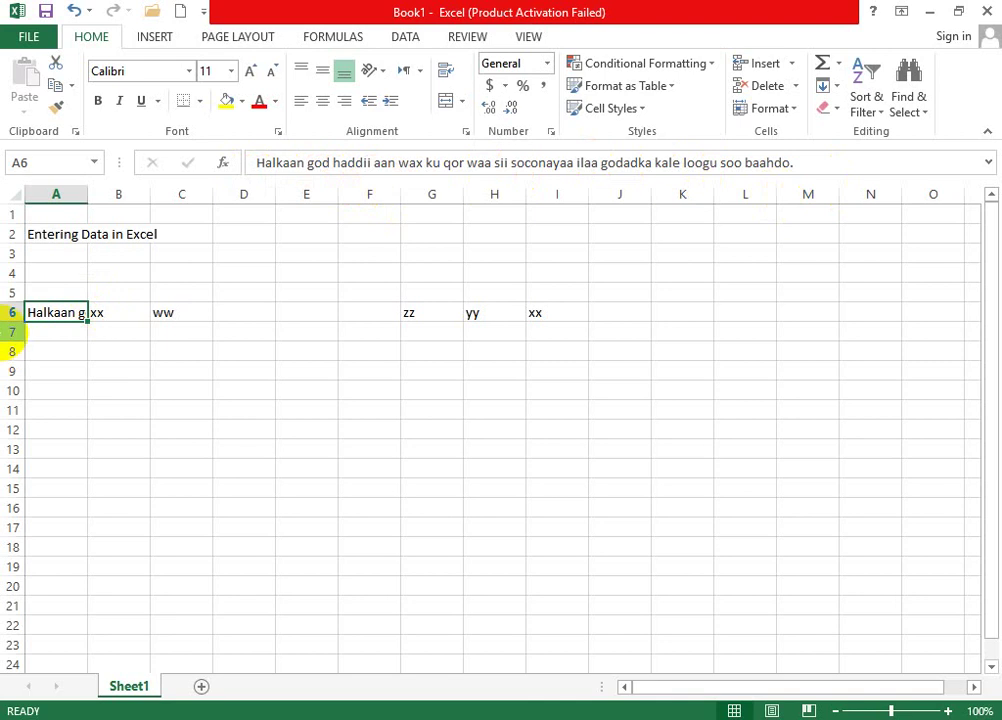
{"action": "left_click", "coordinate": [100, 314]}
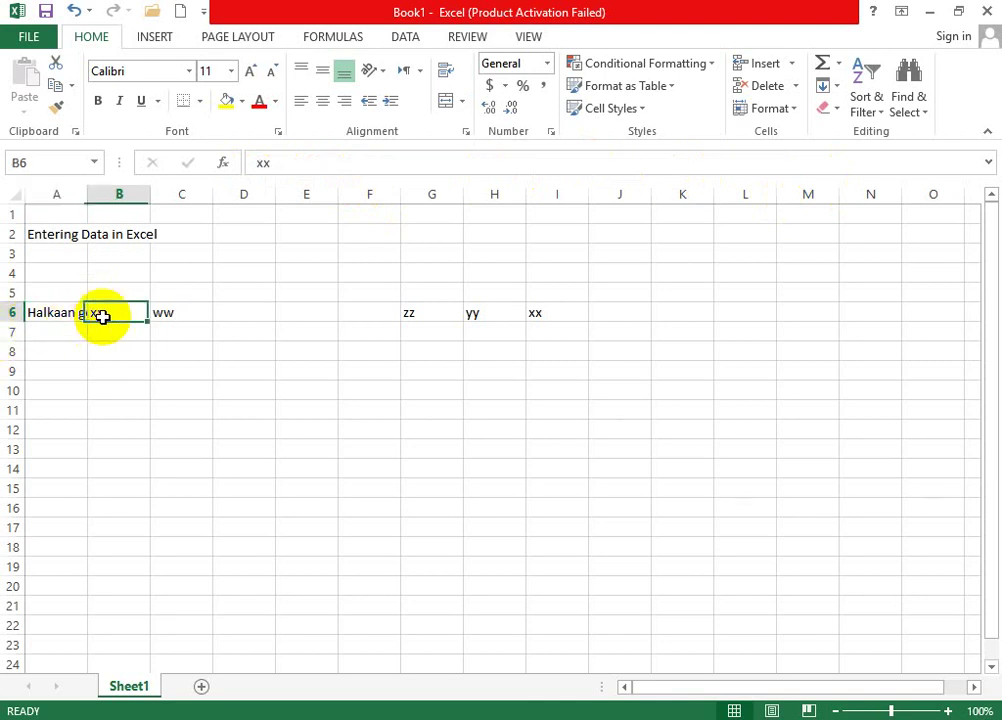
{"action": "left_click", "coordinate": [37, 318]}
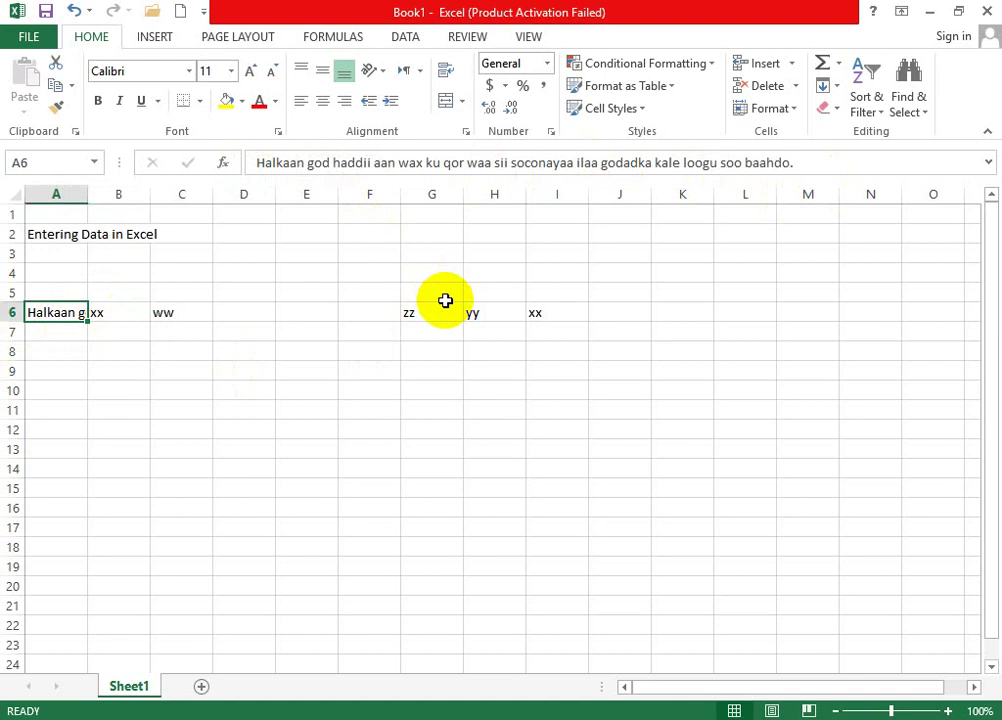
{"action": "left_click", "coordinate": [442, 345]}
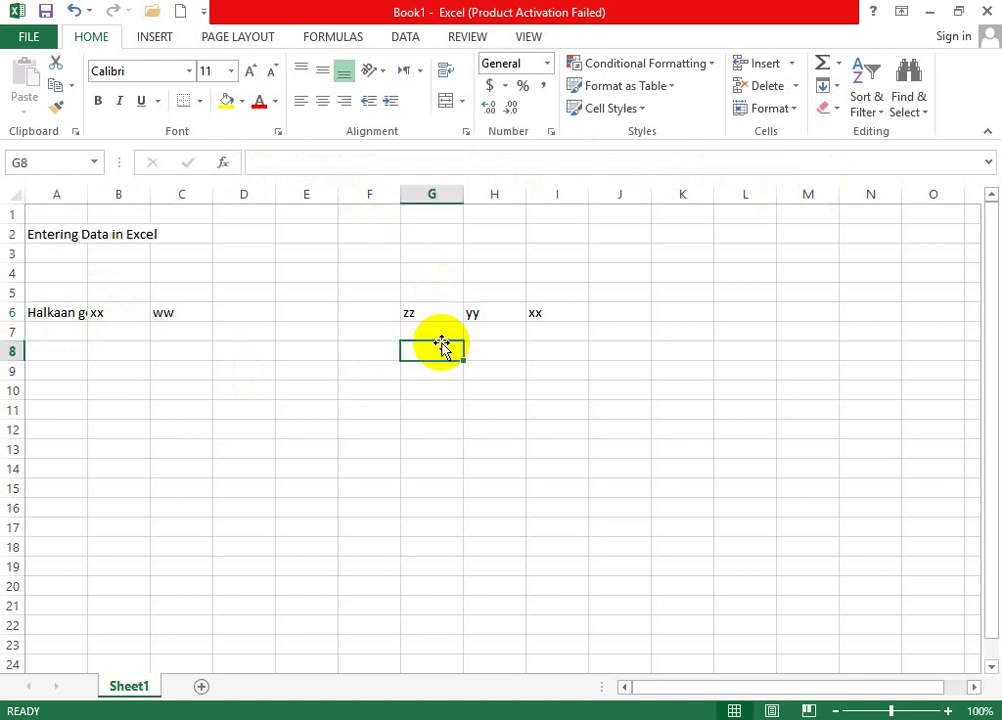
{"action": "left_click", "coordinate": [58, 312]}
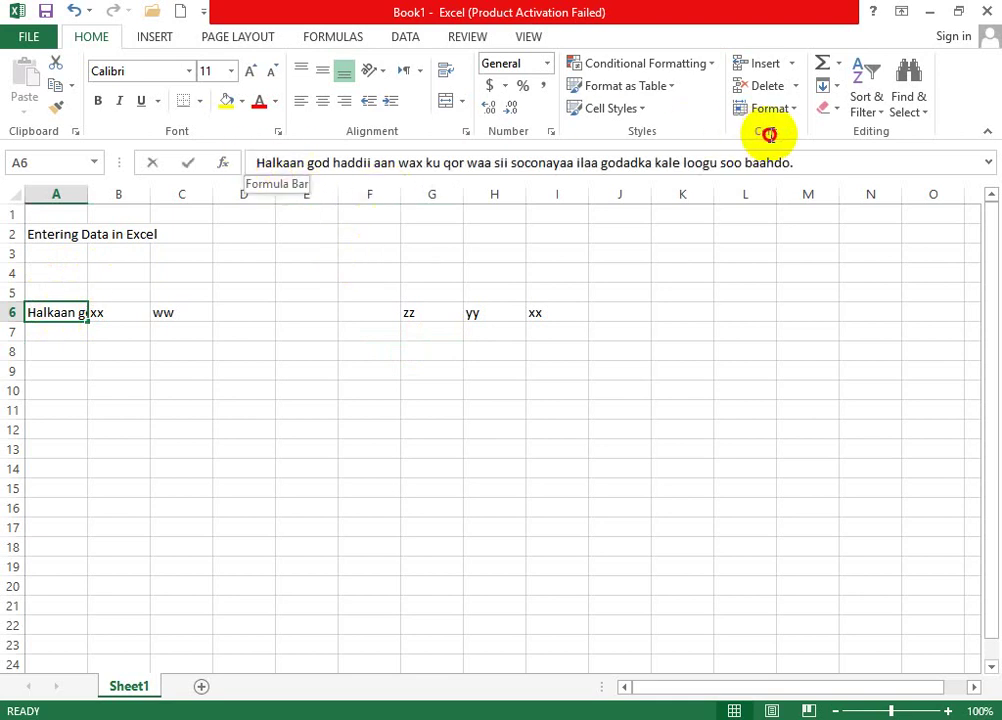
{"action": "left_click", "coordinate": [843, 165]}
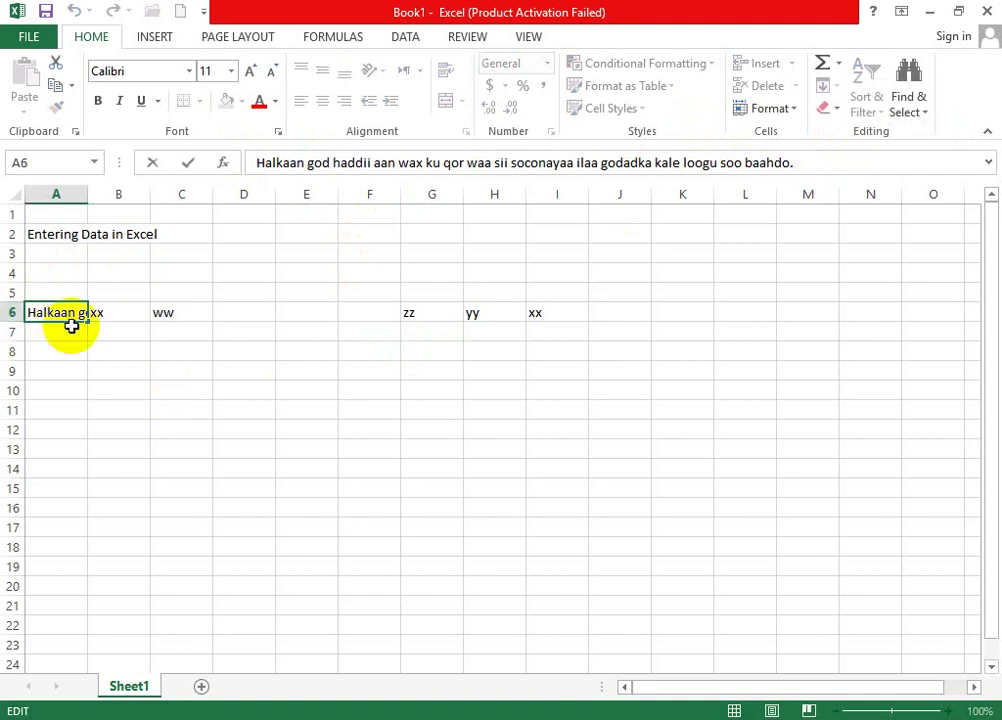
{"action": "left_click", "coordinate": [578, 163]}
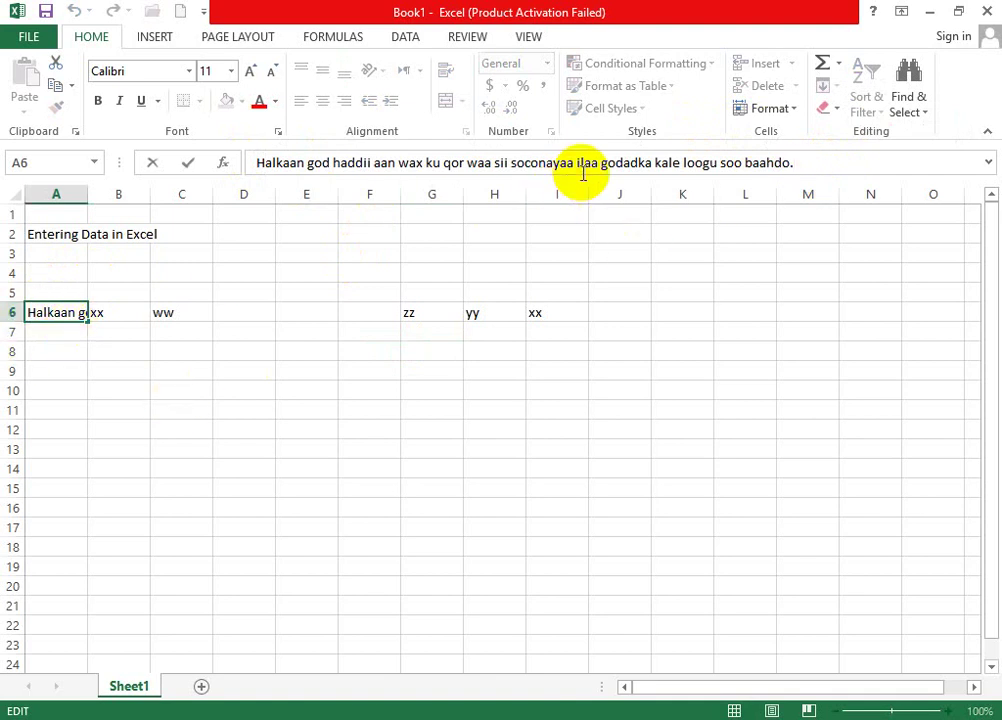
- Clear the contents of cells B6 and C6 beside the long sentence in A6
{"action": "left_click", "coordinate": [123, 314]}
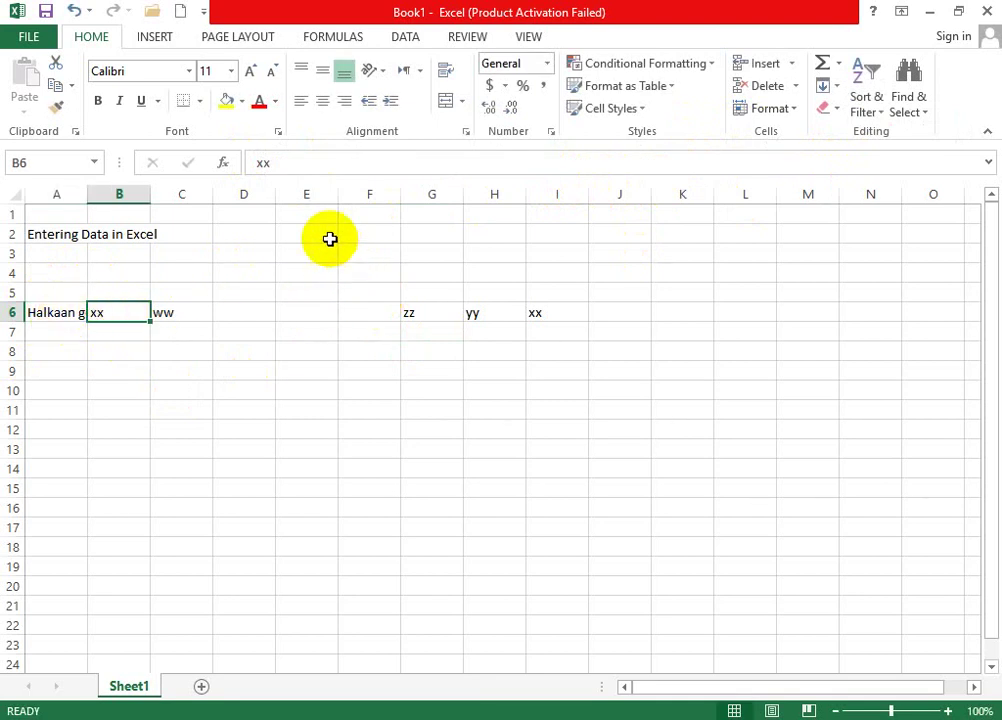
{"action": "key", "text": "Delete"}
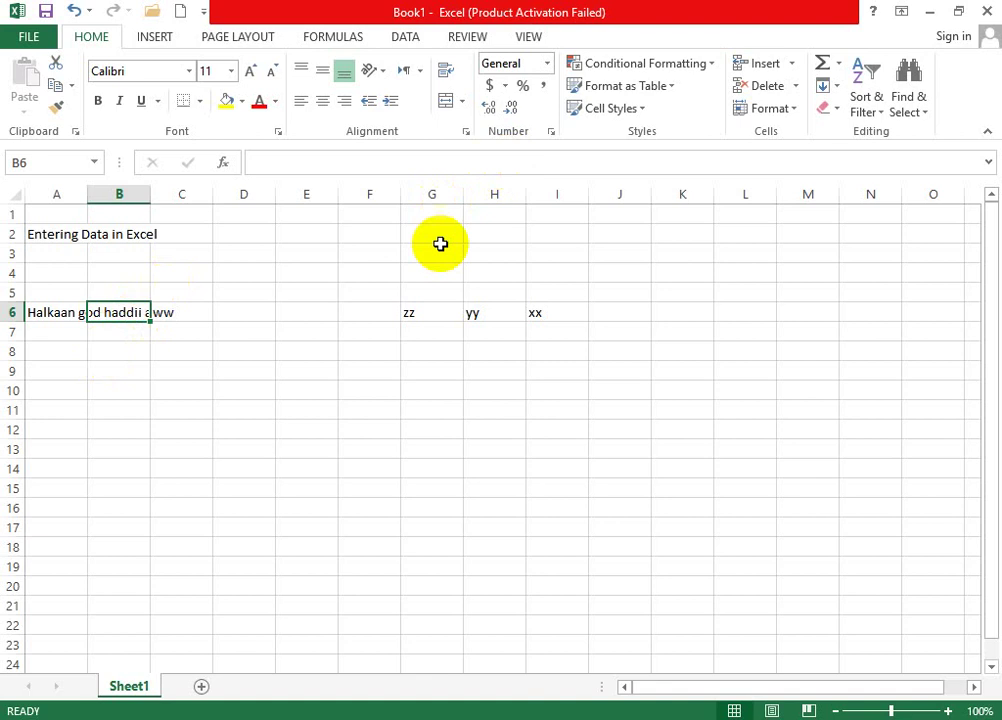
{"action": "left_click", "coordinate": [369, 370]}
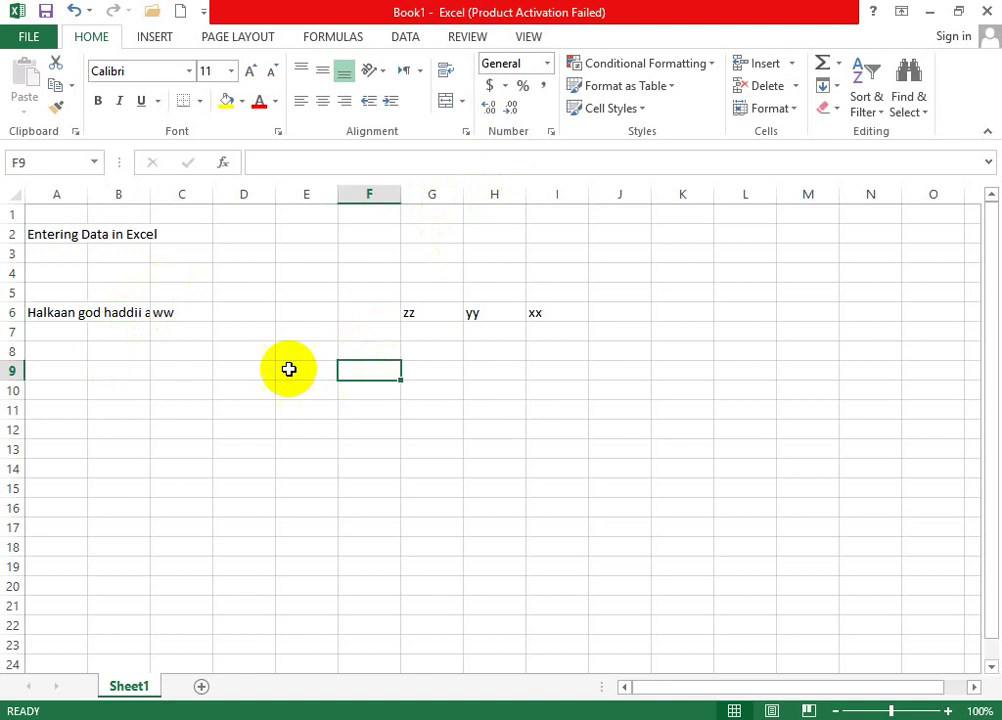
{"action": "left_click", "coordinate": [126, 311]}
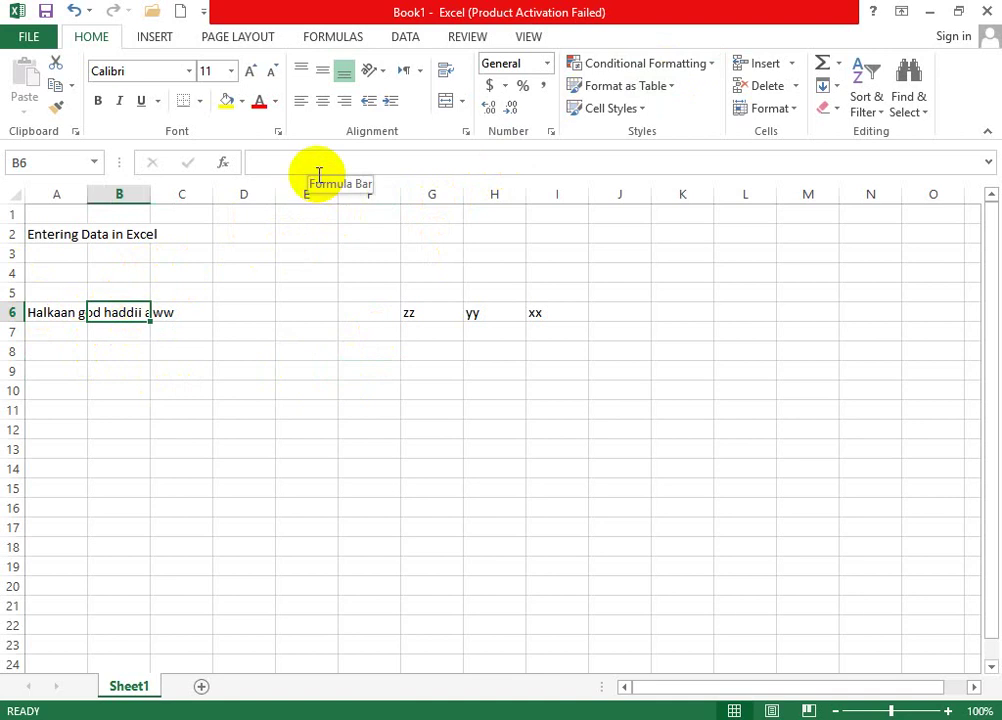
{"action": "left_click", "coordinate": [58, 316]}
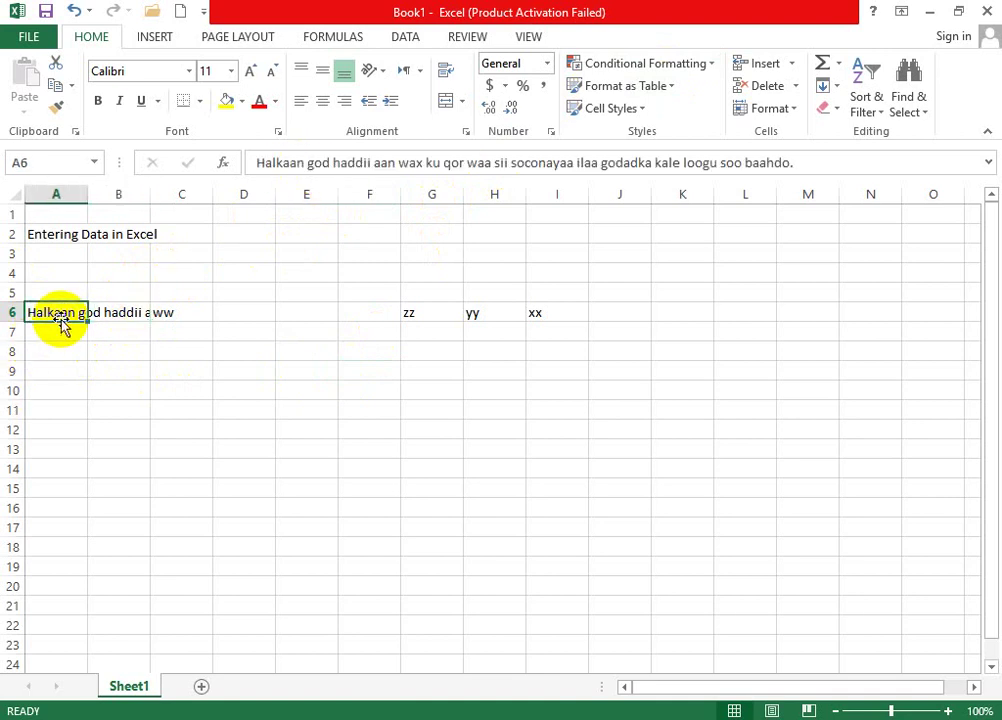
{"action": "left_click", "coordinate": [169, 309]}
{"action": "key", "text": "Delete"}
{"action": "left_click", "coordinate": [289, 452]}
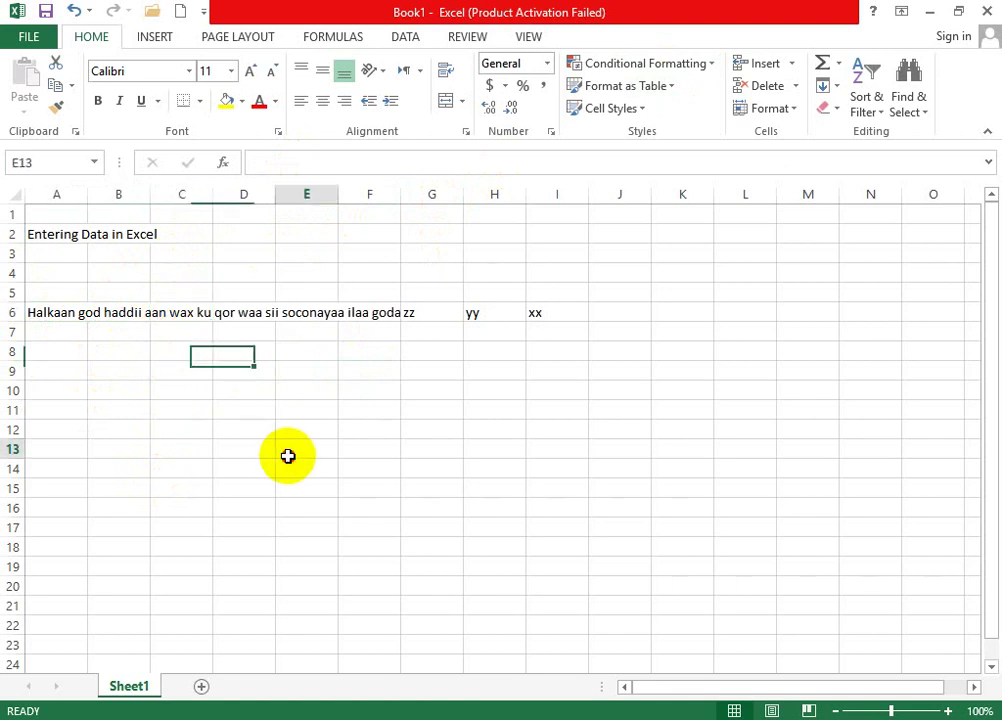
- Check the stored contents of row 6 from F6 back to A6 beneath the overflowing sentence
{"action": "left_click", "coordinate": [377, 313]}
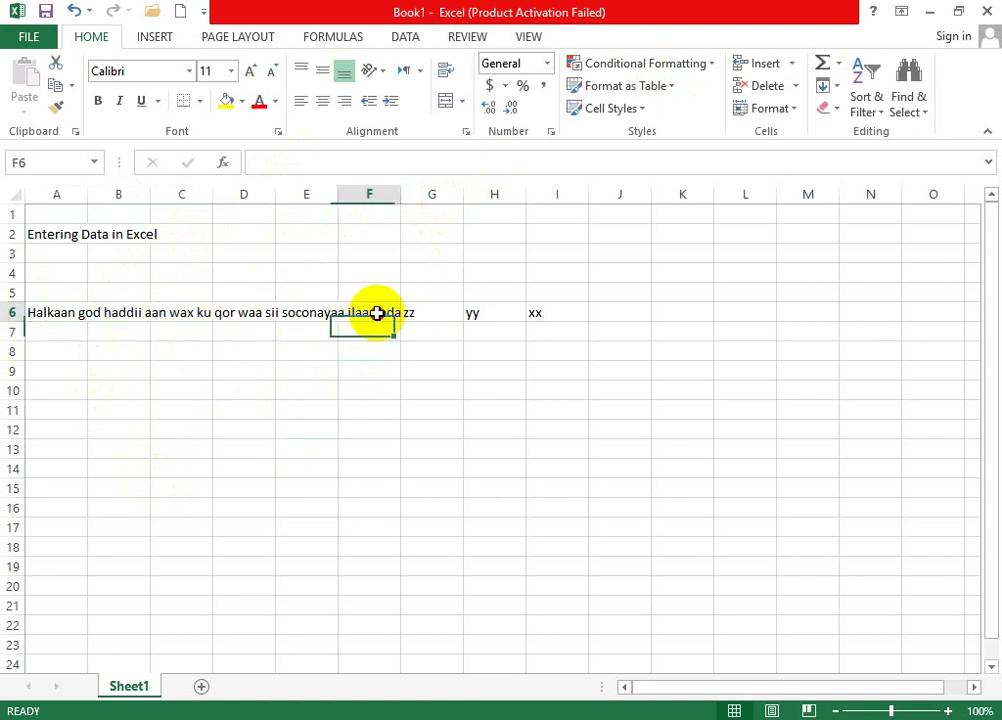
{"action": "left_click", "coordinate": [306, 312]}
{"action": "left_click", "coordinate": [257, 313]}
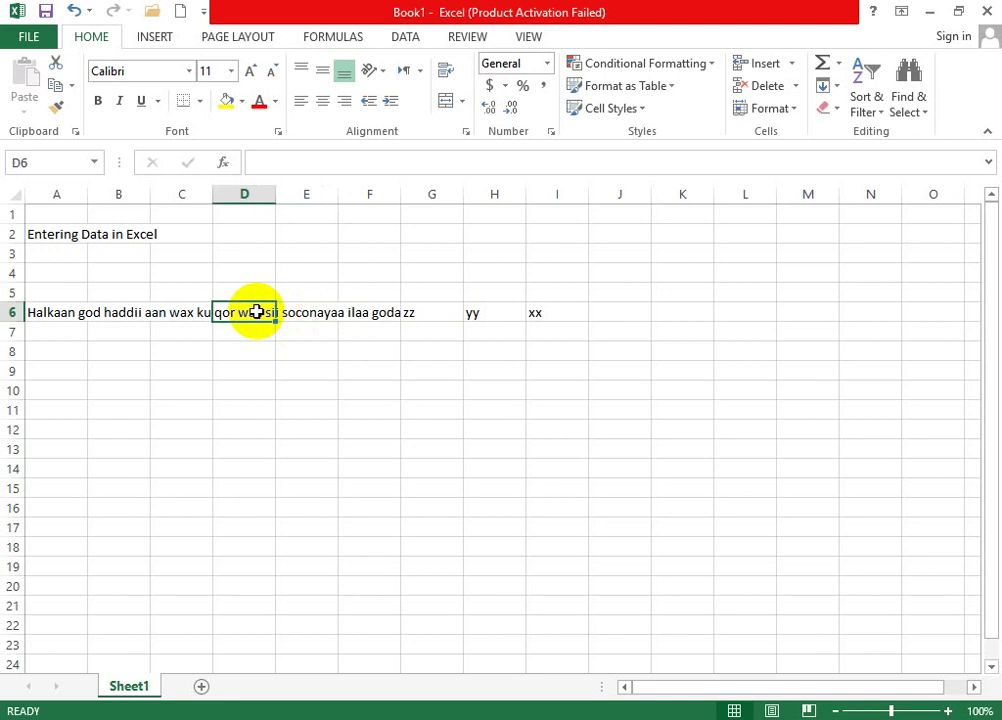
{"action": "left_click", "coordinate": [174, 329]}
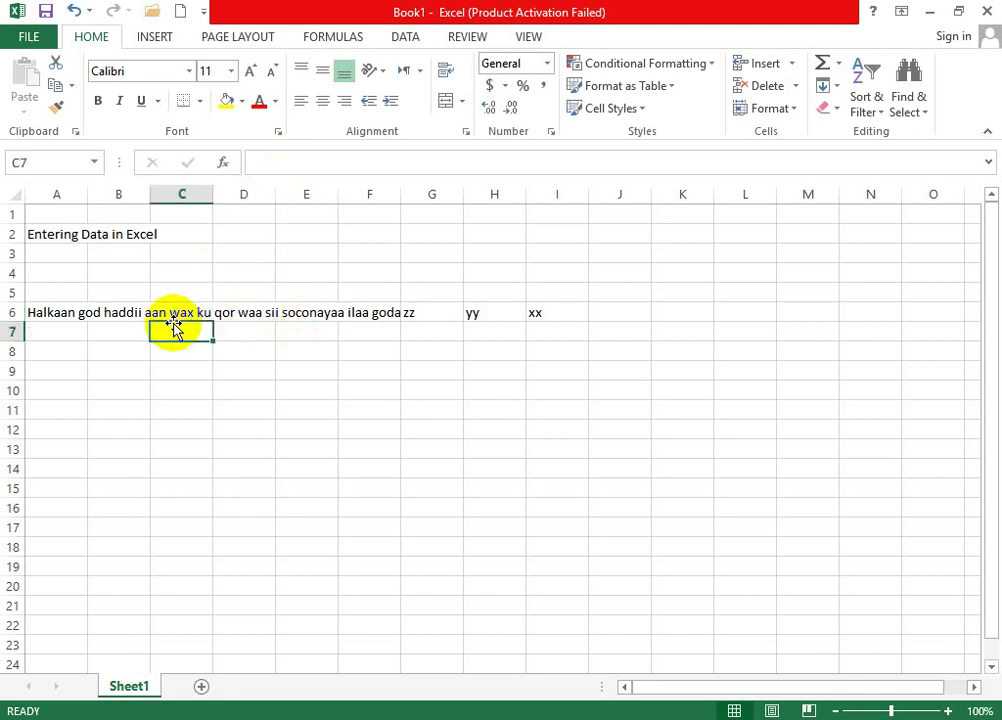
{"action": "left_click", "coordinate": [175, 317]}
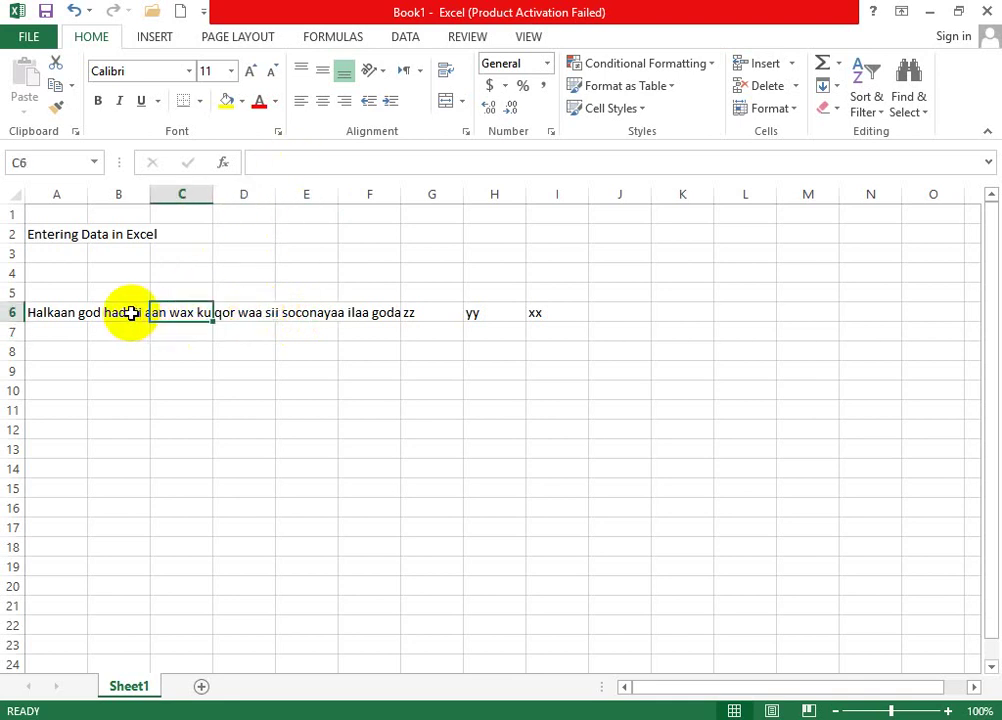
{"action": "left_click", "coordinate": [130, 313]}
{"action": "left_click", "coordinate": [64, 311]}
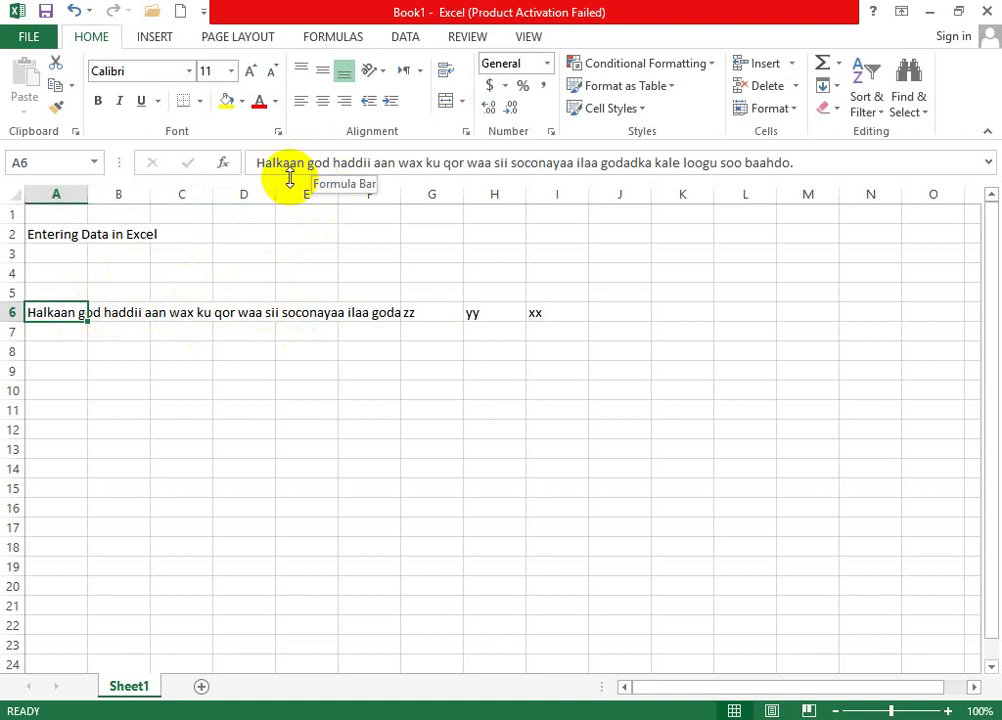
{"action": "left_click", "coordinate": [732, 155]}
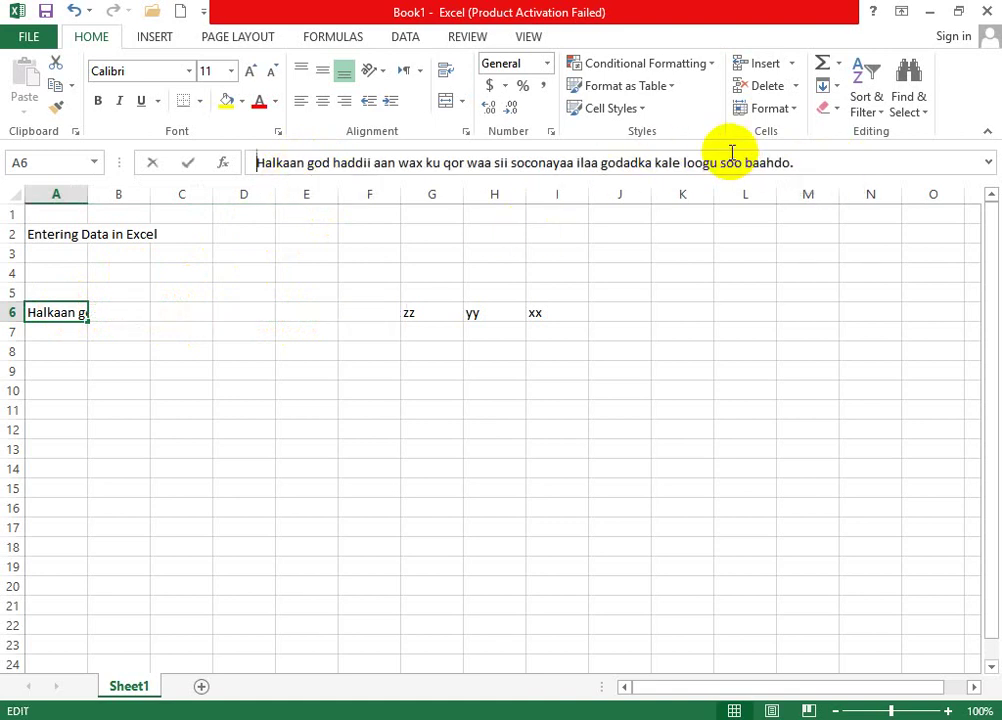
{"action": "left_click", "coordinate": [456, 427]}
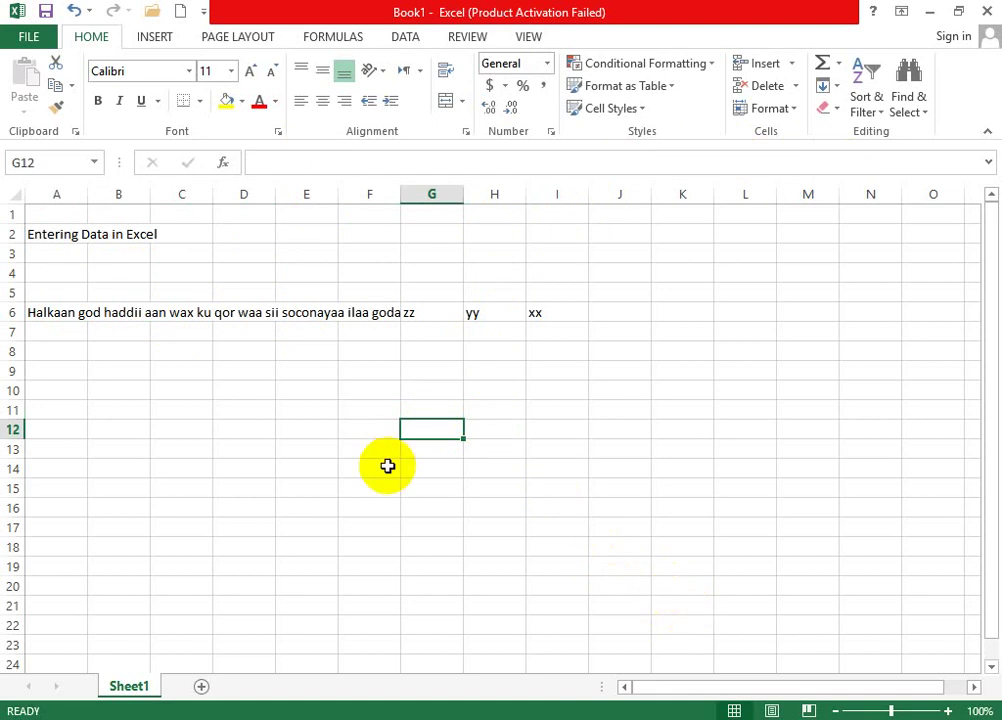
{"action": "left_click", "coordinate": [52, 318]}
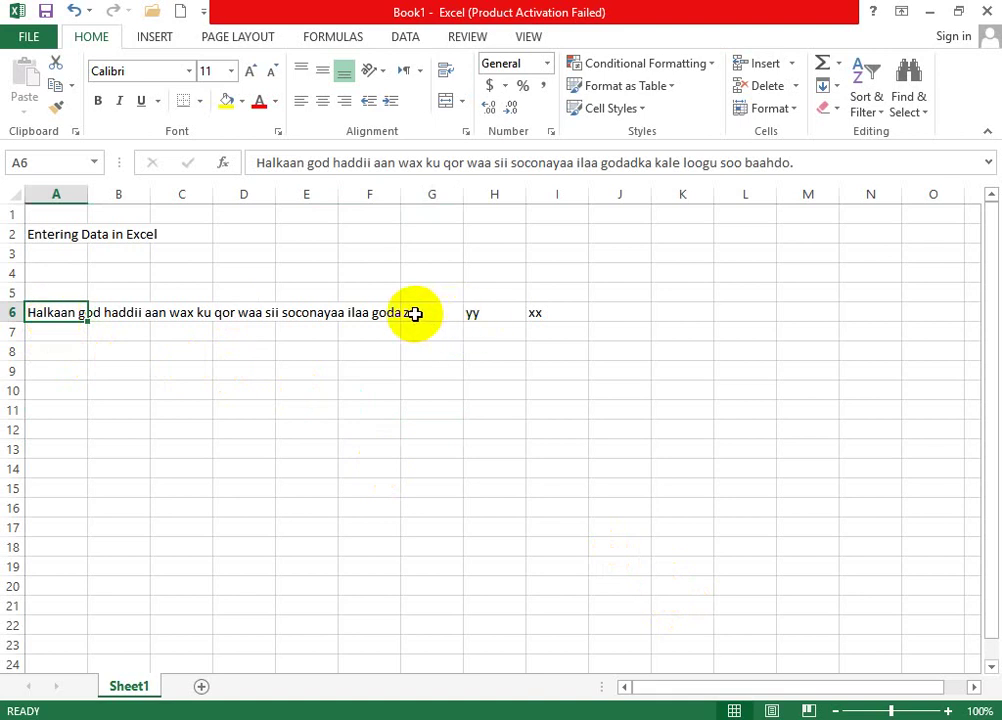
{"action": "left_click", "coordinate": [364, 306]}
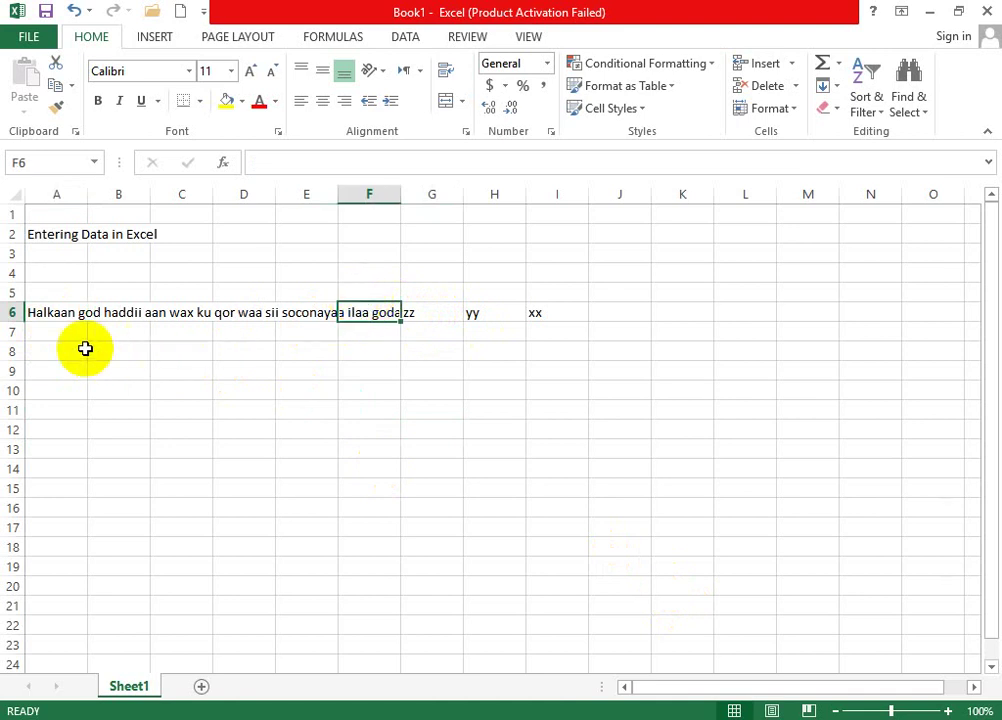
- Insert "XXXXXXX" before "qor" in the sentence stored in A6, and check the stored content of D6
{"action": "left_click", "coordinate": [72, 312]}
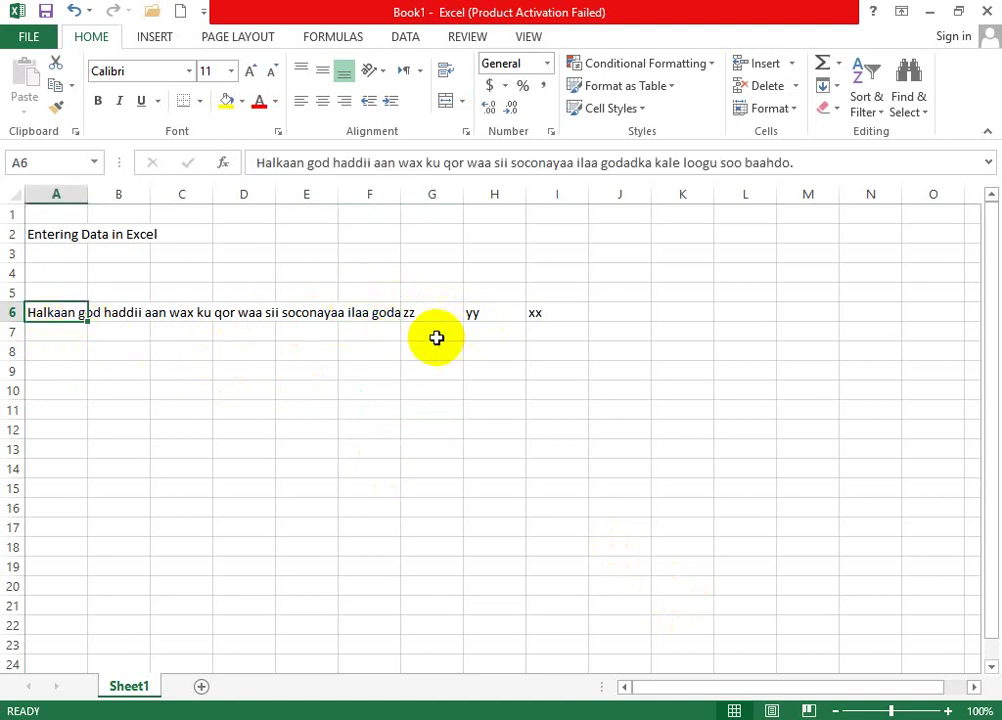
{"action": "left_click", "coordinate": [467, 165]}
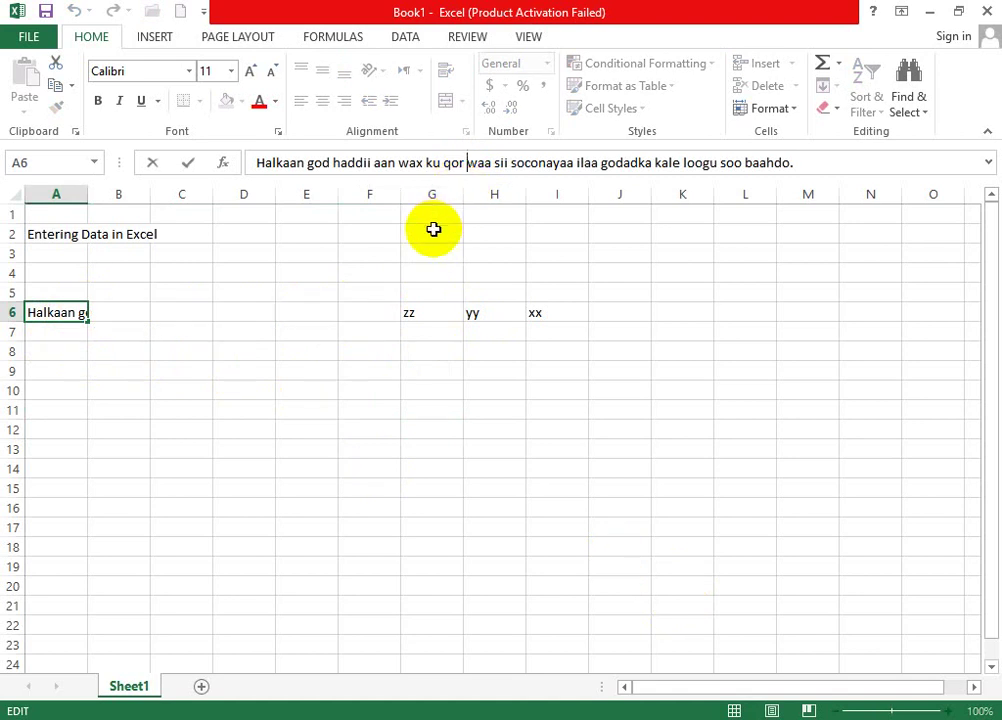
{"action": "left_click", "coordinate": [445, 164]}
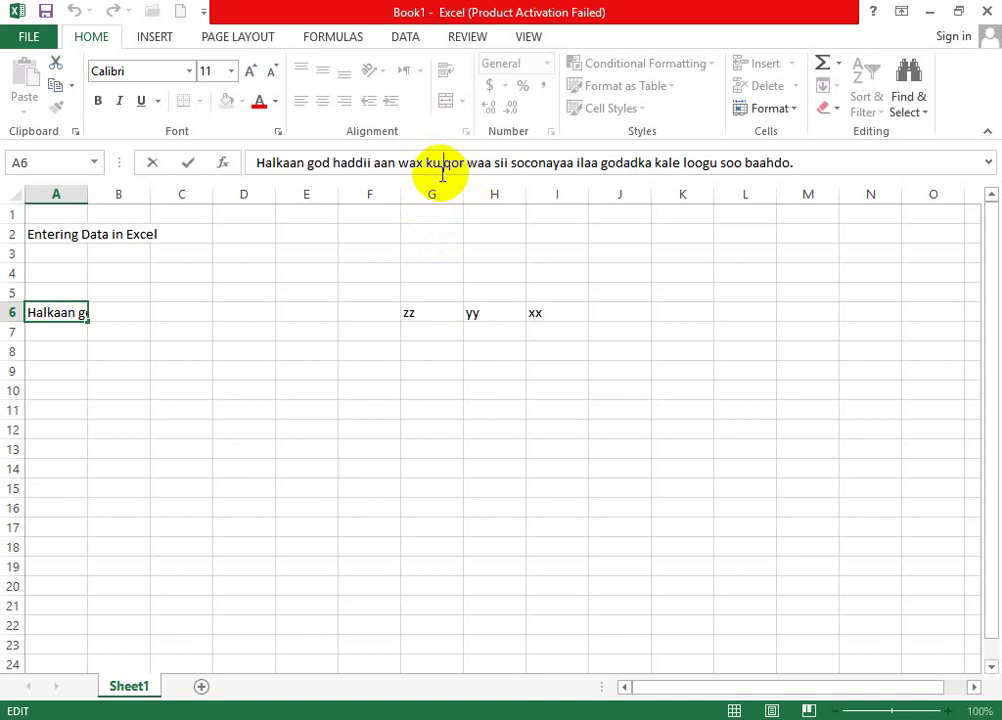
{"action": "type", "text": "XXXXXXX"}
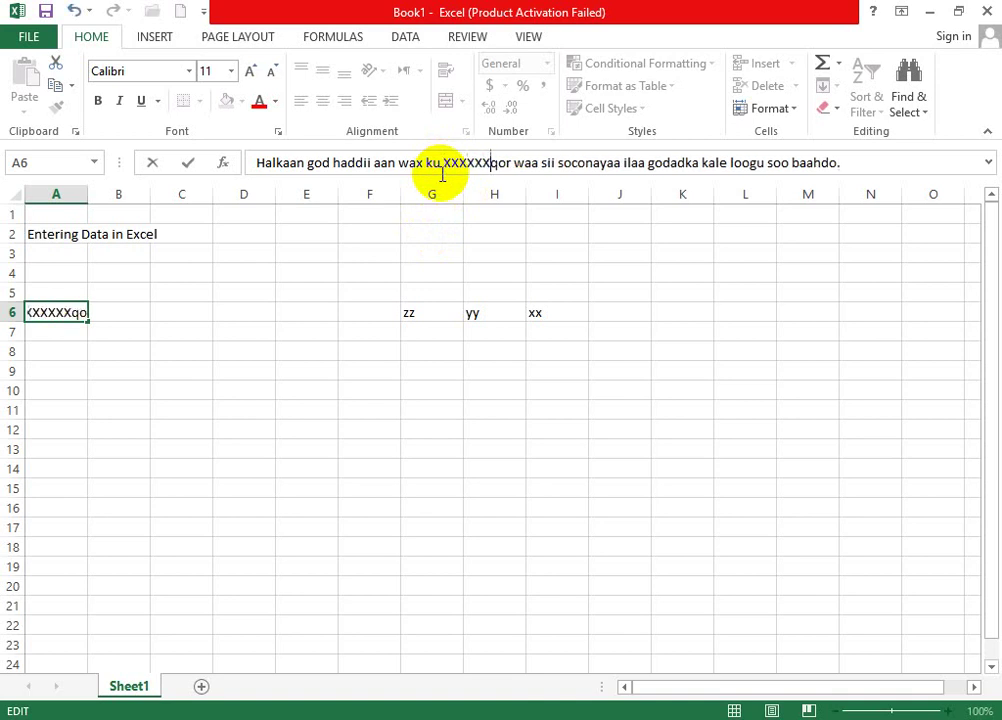
{"action": "left_click", "coordinate": [130, 338]}
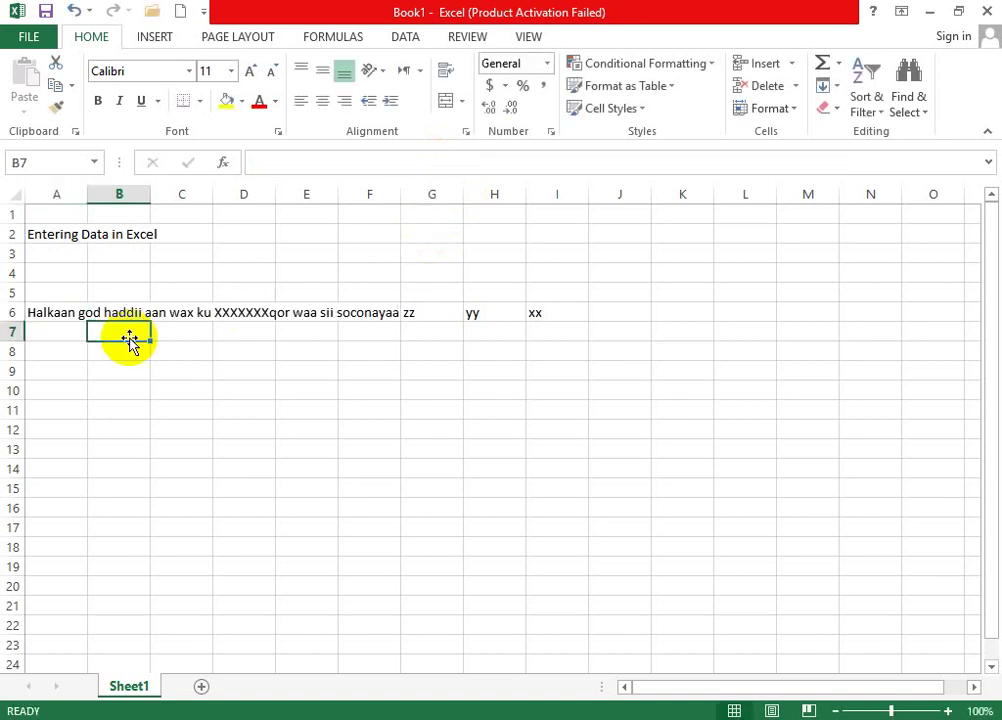
{"action": "left_click", "coordinate": [253, 317]}
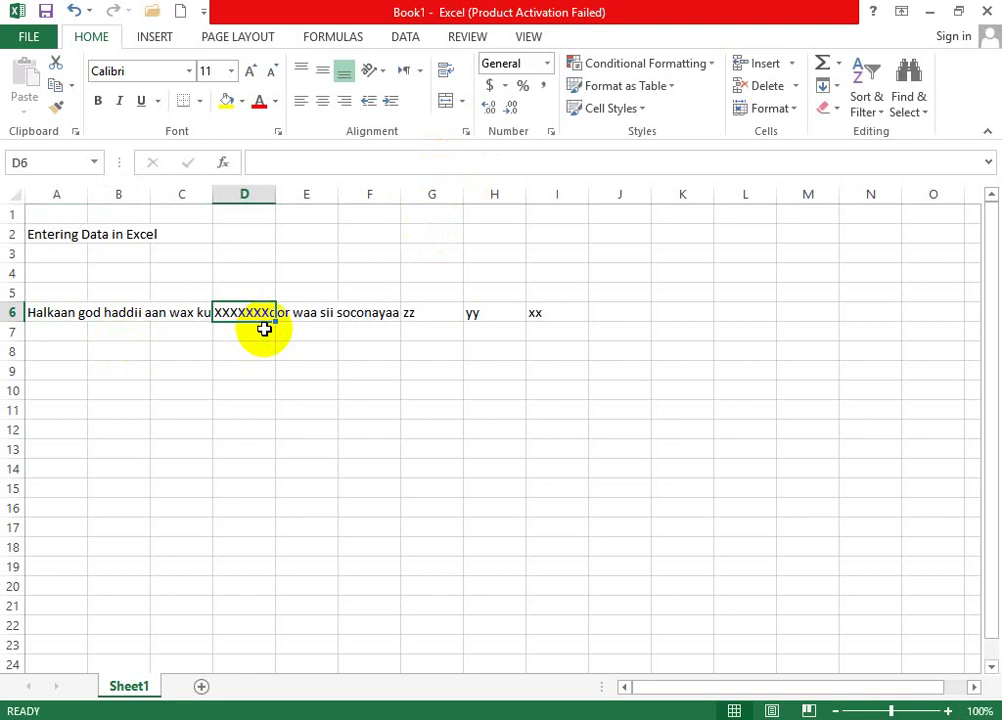
{"action": "left_click", "coordinate": [401, 172]}
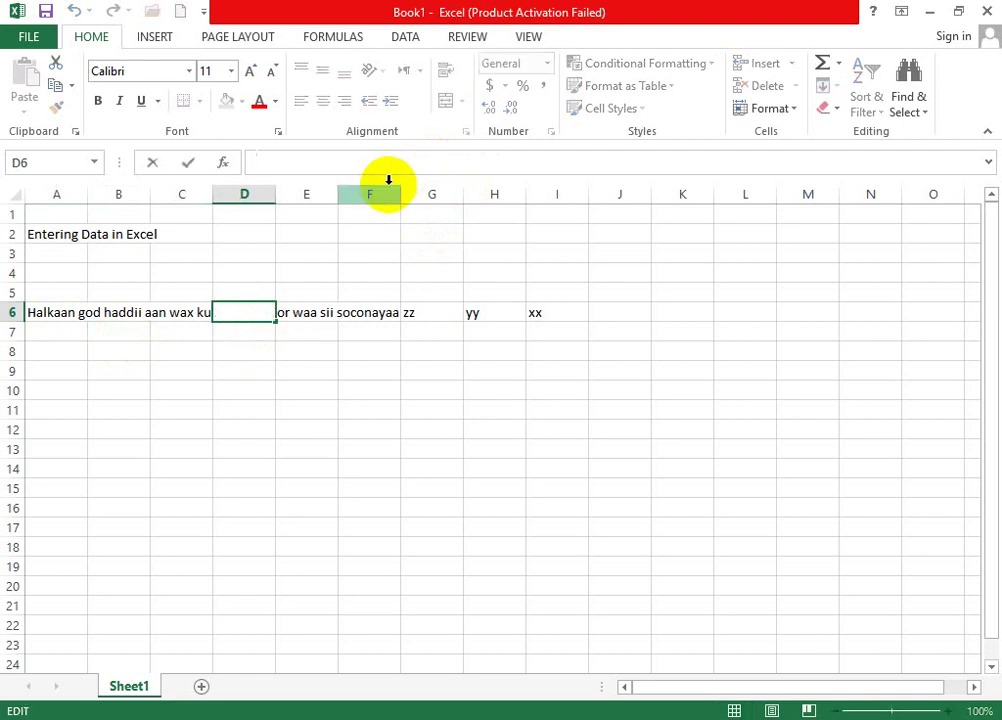
- Remove the "XXXXXXX" before "qor" from the sentence in A6 and commit the edit
{"action": "left_click", "coordinate": [66, 312]}
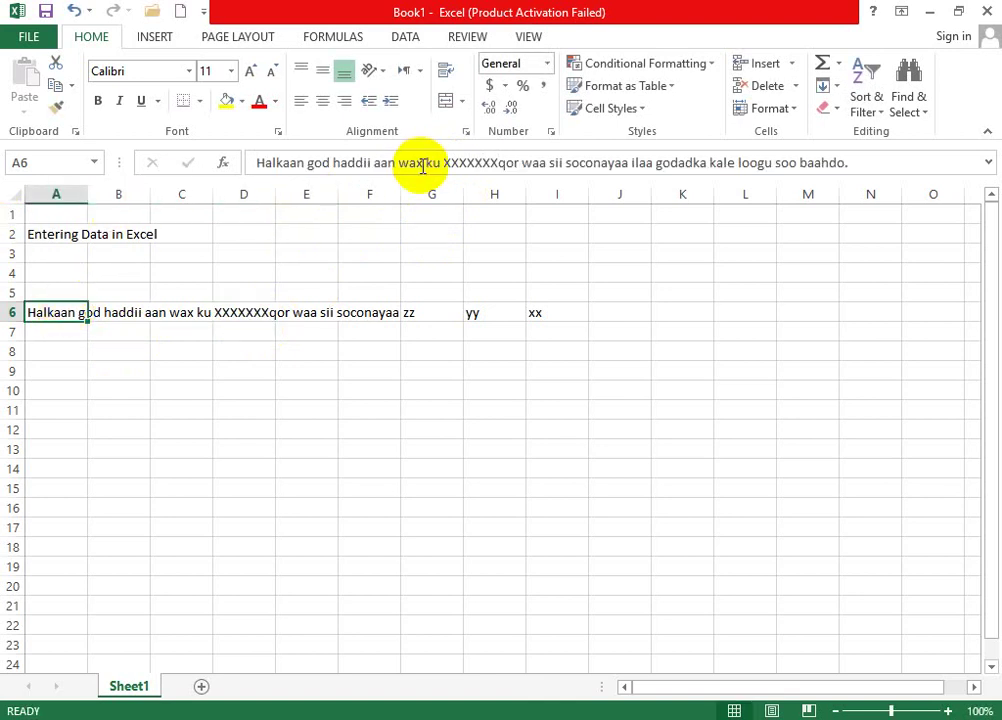
{"action": "double_click", "coordinate": [466, 163]}
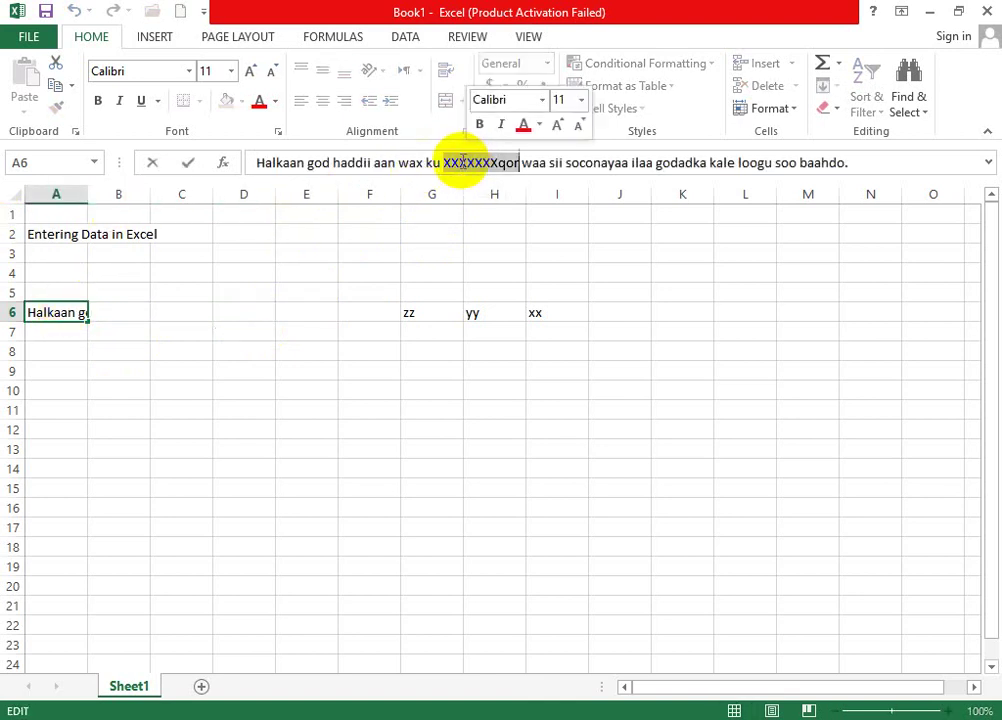
{"action": "left_click", "coordinate": [500, 162]}
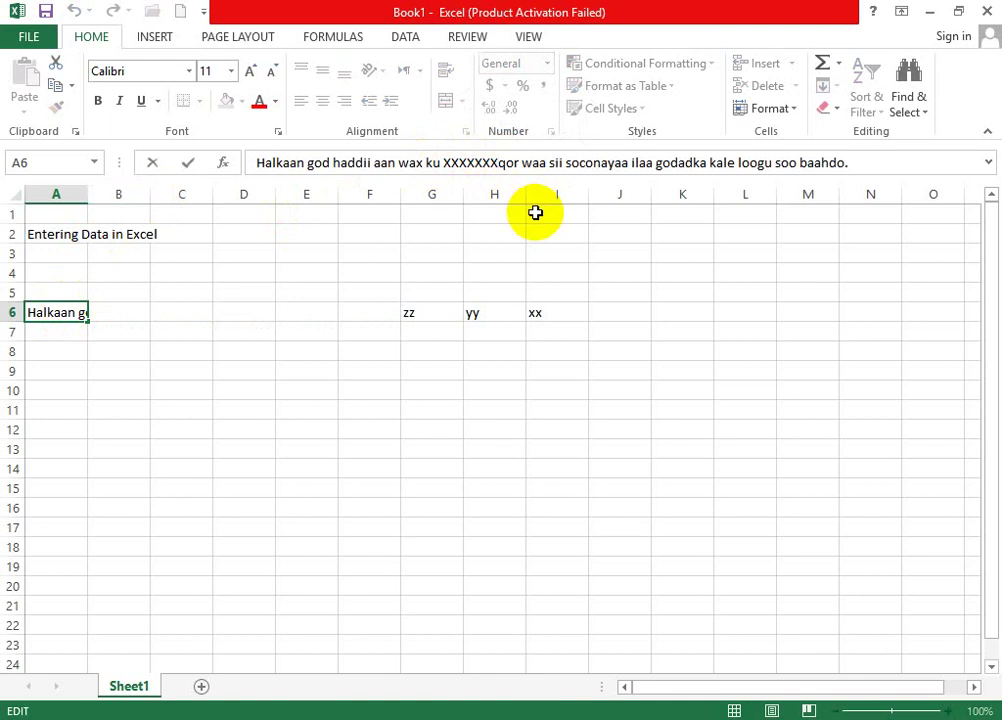
{"action": "key", "text": "BackSpace"}
{"action": "key", "text": "BackSpace"}
{"action": "key", "text": "BackSpace"}
{"action": "key", "text": "BackSpace"}
{"action": "key", "text": "BackSpace"}
{"action": "key", "text": "BackSpace"}
{"action": "key", "text": "BackSpace"}
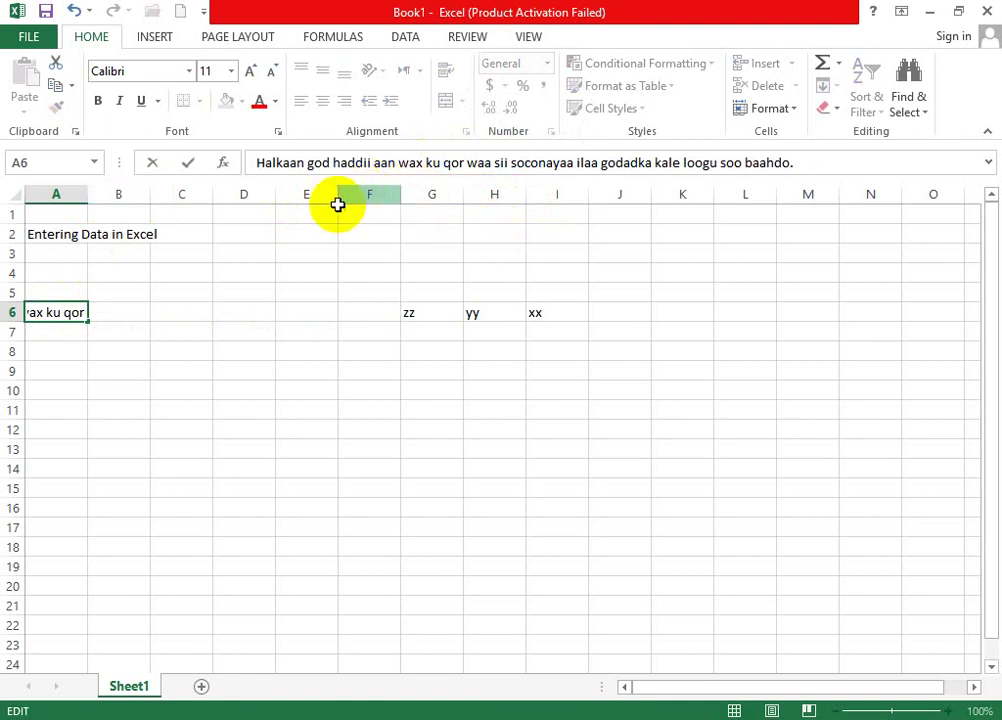
{"action": "left_click", "coordinate": [135, 316]}
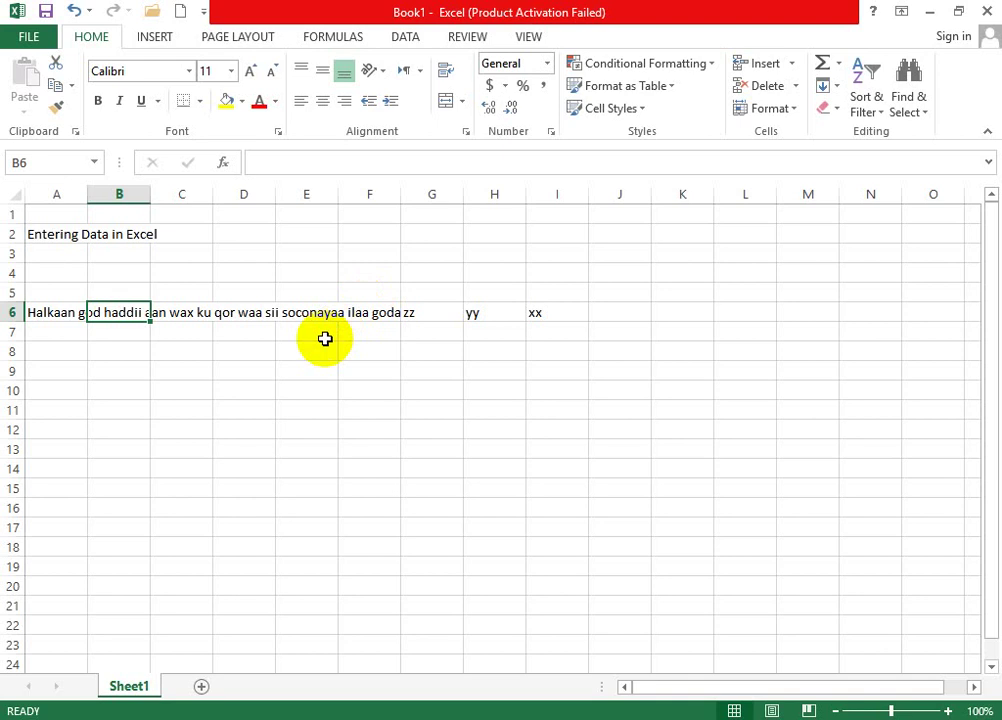
{"action": "key", "text": "Left"}
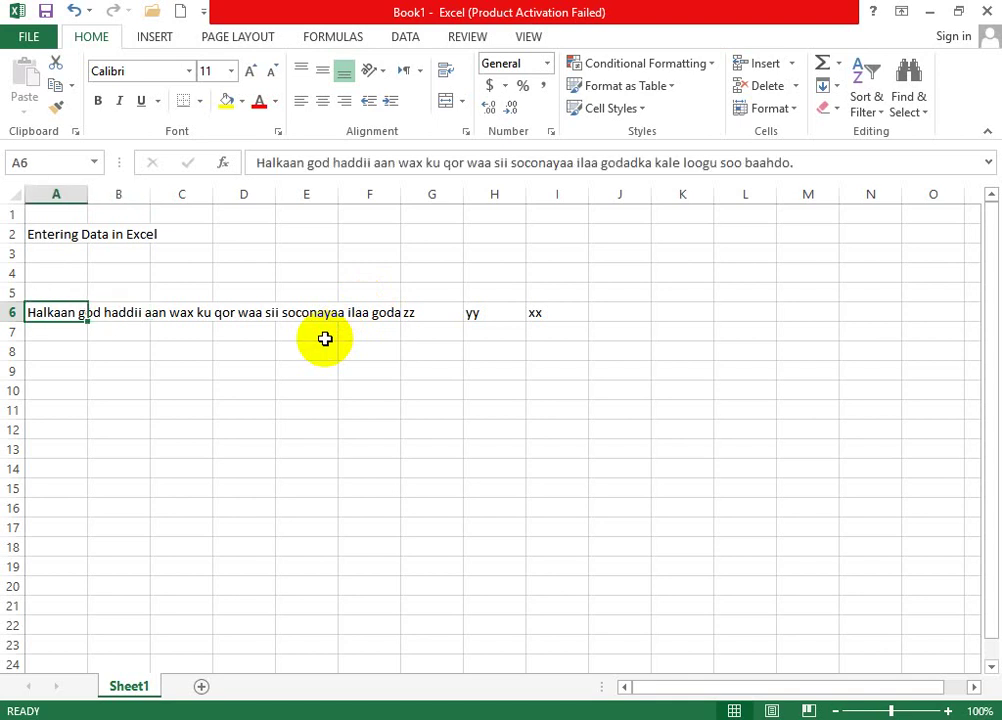
- Append "hghgfdhdhdfhdf" to the end of the sentence in A6 and commit the edit
{"action": "key", "text": "F2"}
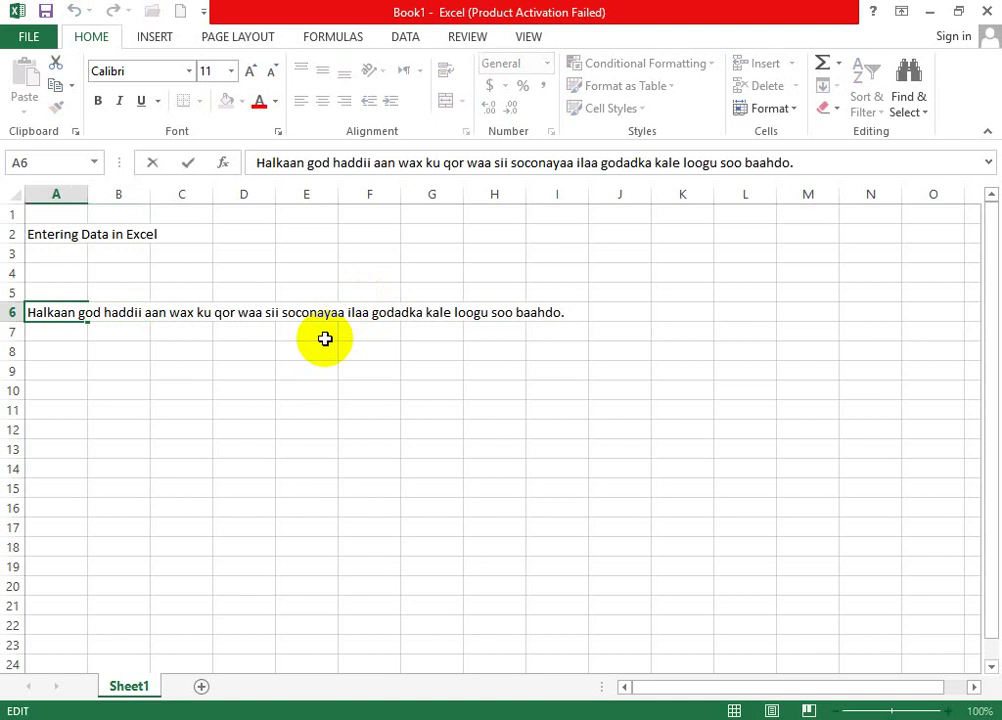
{"action": "type", "text": "hghgfdhdhdfhdf"}
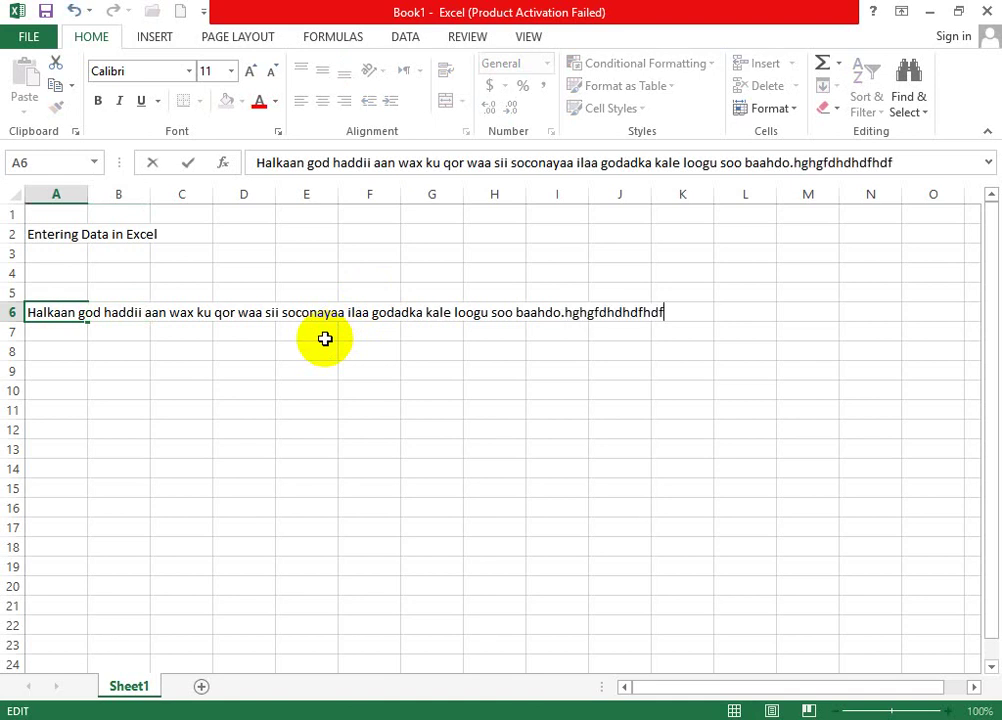
{"action": "key", "text": "Return"}
{"action": "key", "text": "Up"}
{"action": "key", "text": "Up"}
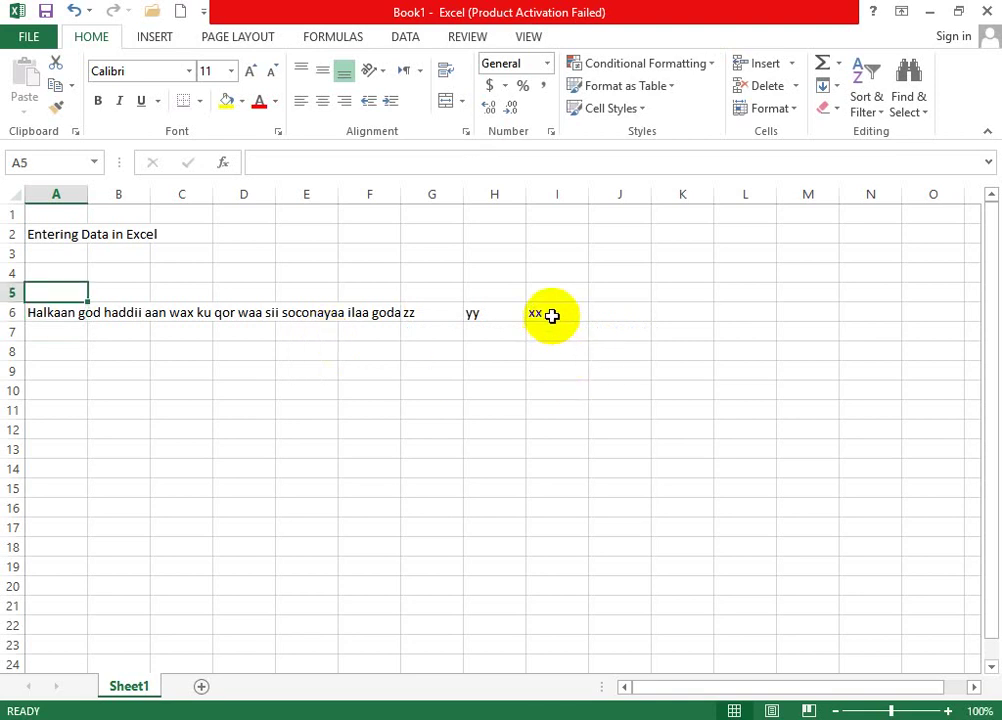
- Clear the contents of cells G6 to I6, which cut off the long sentence
{"action": "left_click_drag", "start_coordinate": [550, 315], "coordinate": [429, 315]}
{"action": "key", "text": "Delete"}
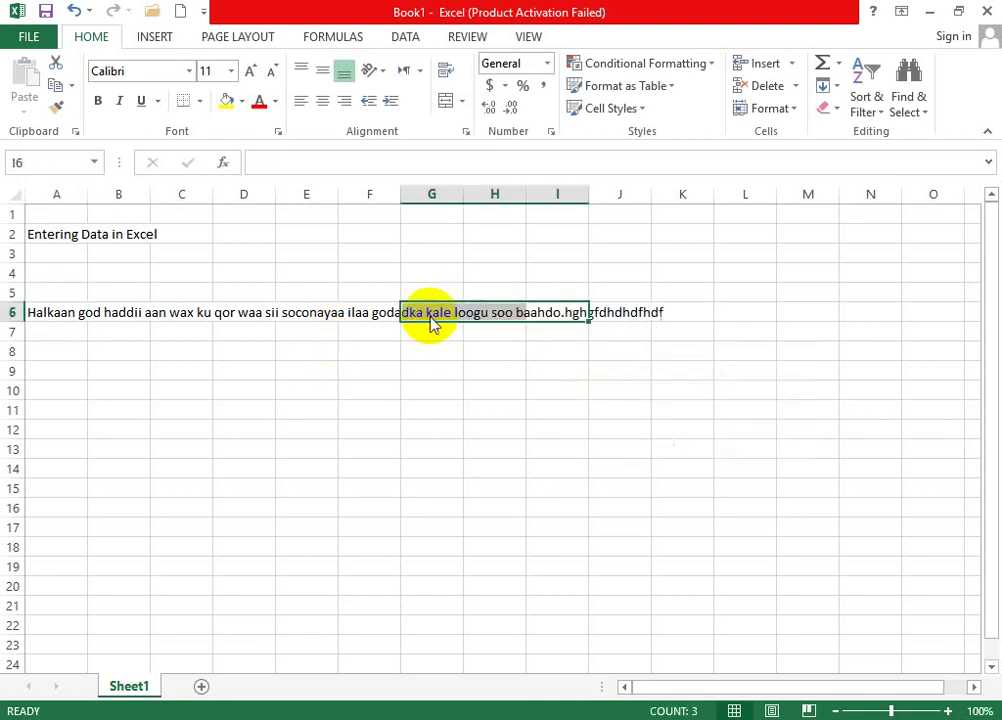
{"action": "left_click", "coordinate": [367, 366]}
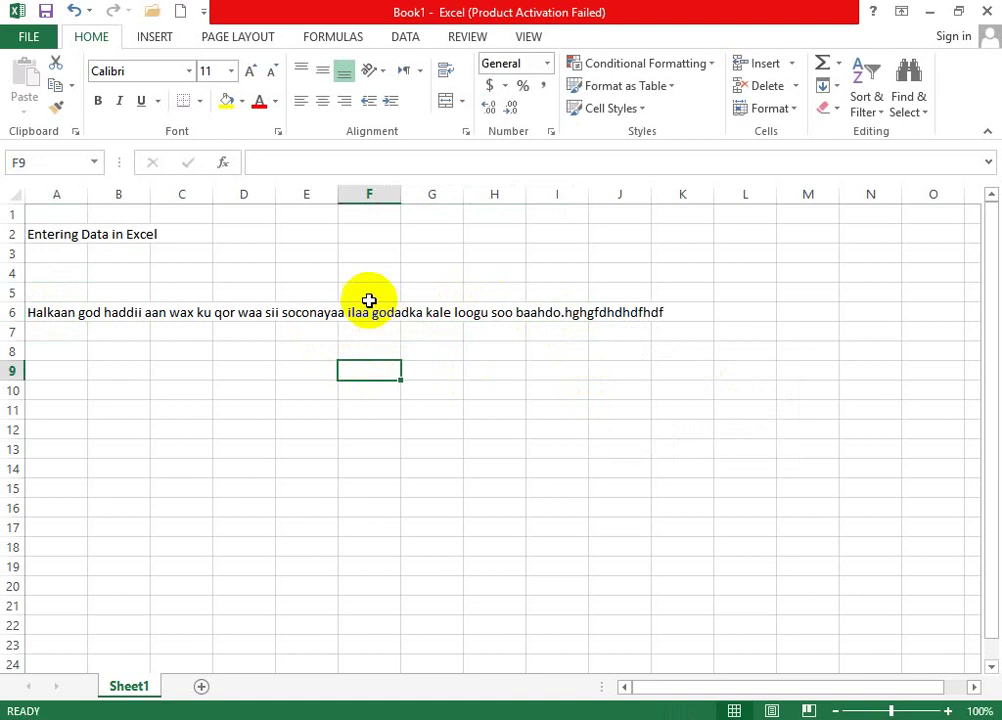
- Check the stored content of cells B6 to G6 beneath the overflowing sentence
{"action": "left_click", "coordinate": [238, 312]}
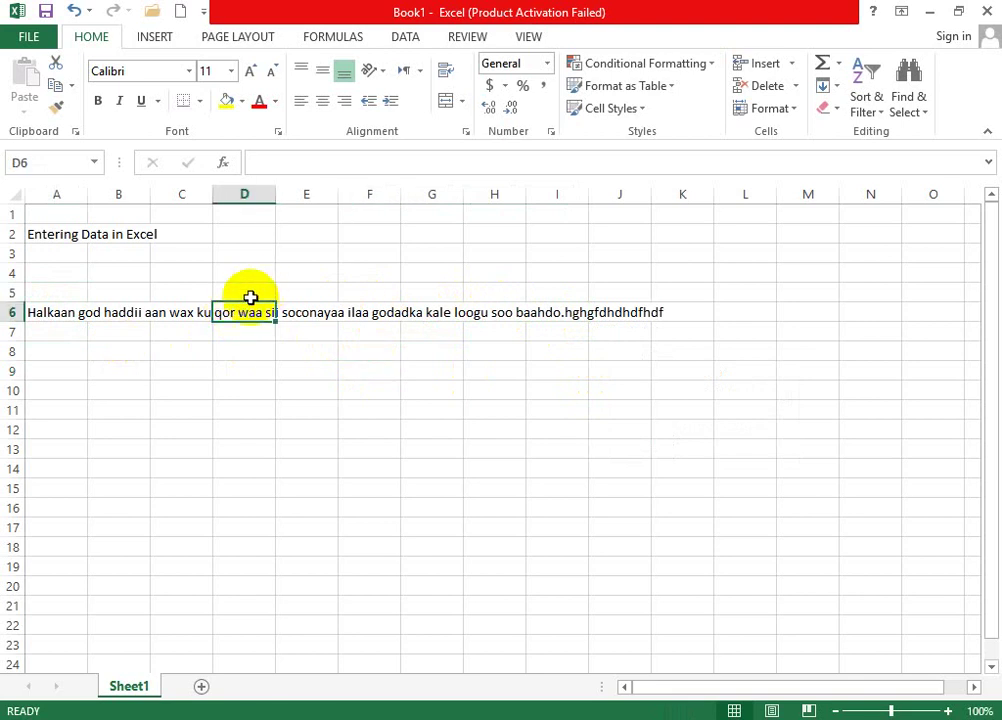
{"action": "left_click", "coordinate": [190, 307]}
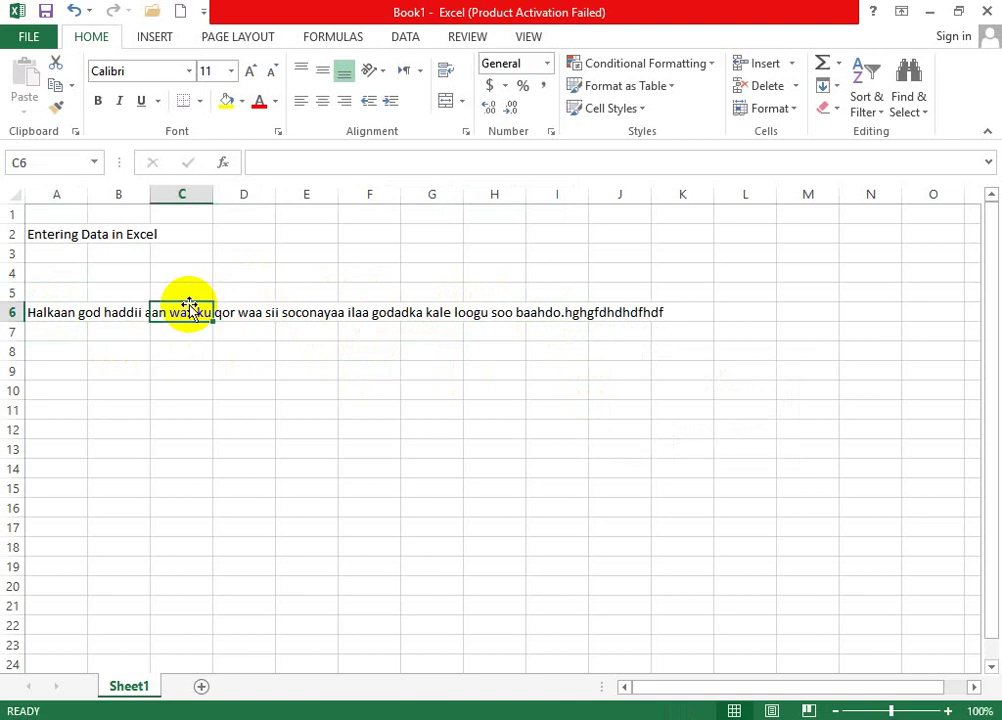
{"action": "left_click", "coordinate": [121, 309]}
{"action": "left_click", "coordinate": [277, 299]}
{"action": "left_click", "coordinate": [331, 311]}
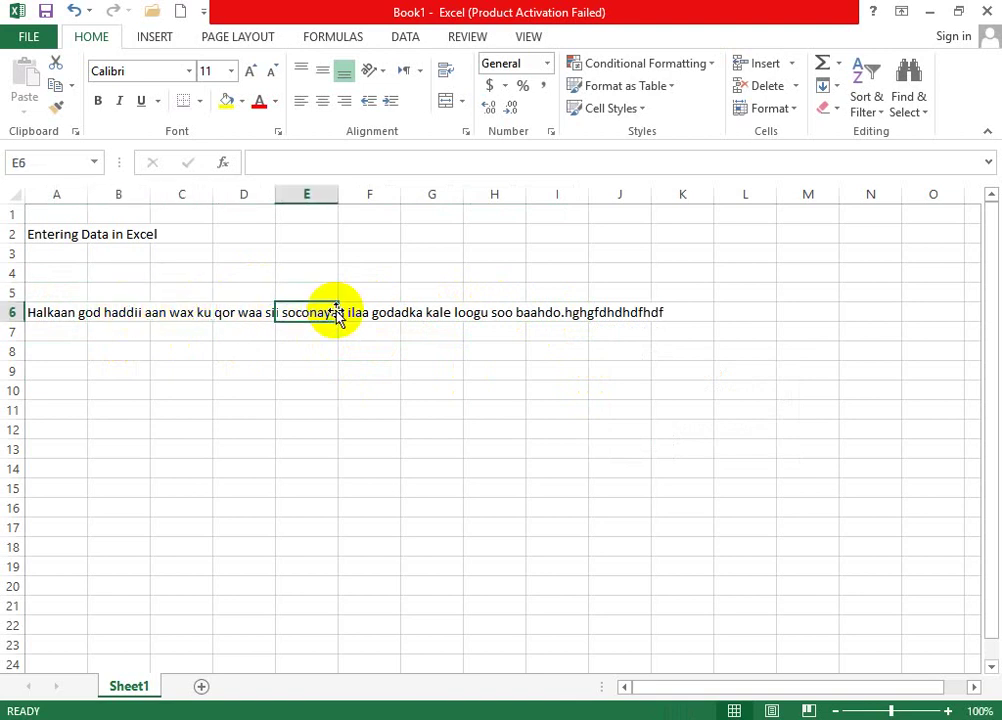
{"action": "left_click", "coordinate": [369, 311]}
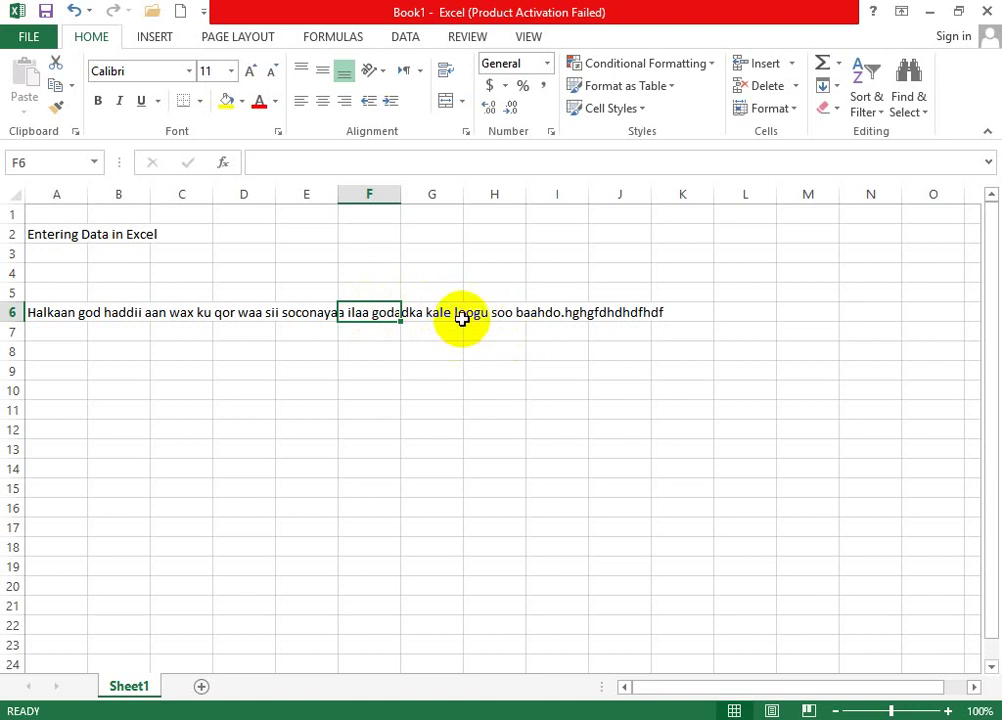
{"action": "left_click", "coordinate": [432, 305]}
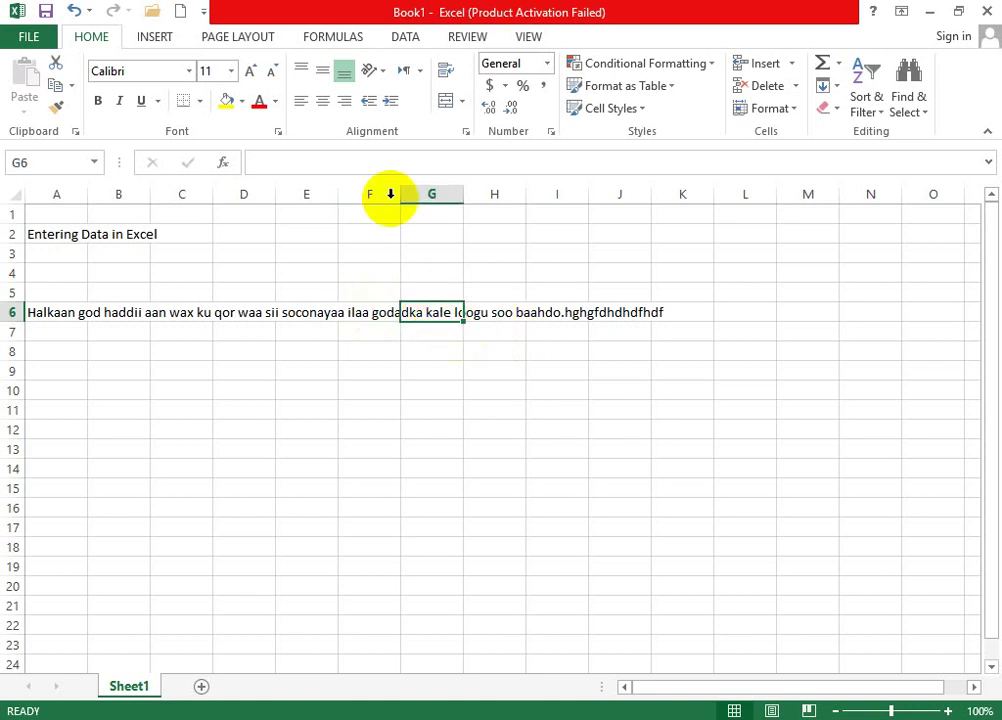
{"action": "left_click", "coordinate": [297, 160]}
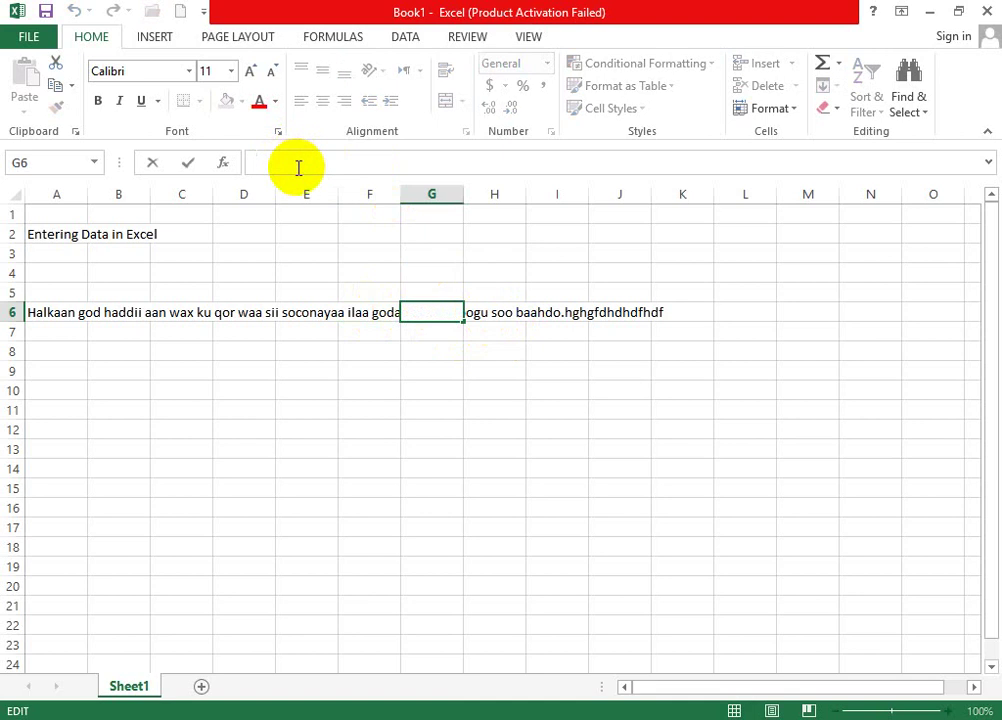
{"action": "left_click", "coordinate": [341, 331]}
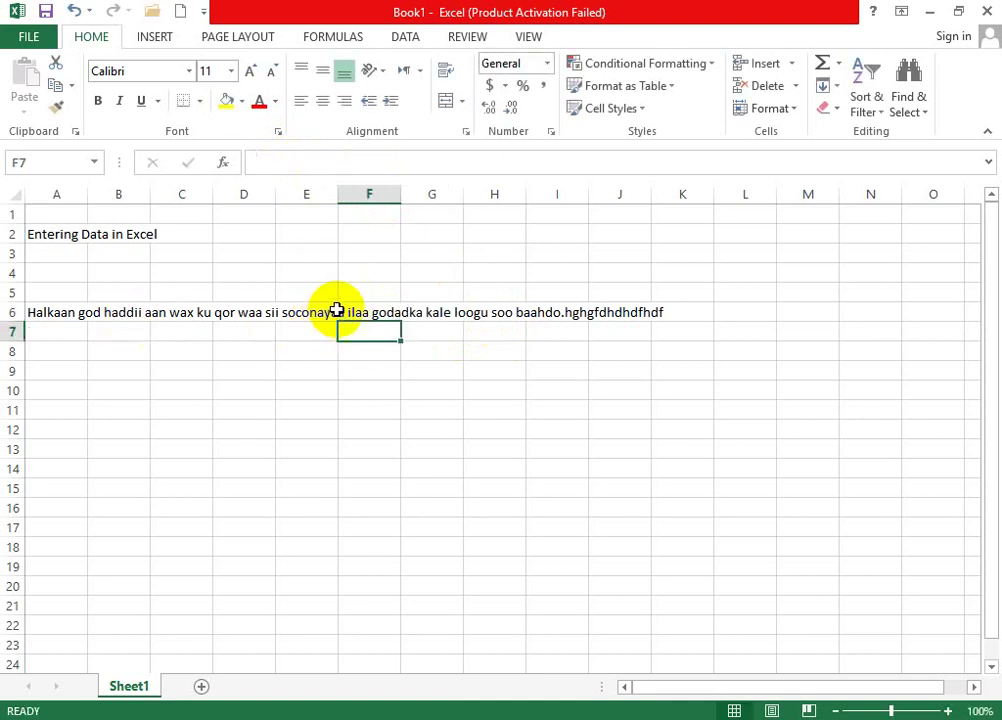
{"action": "left_click", "coordinate": [320, 312]}
{"action": "left_click", "coordinate": [295, 368]}
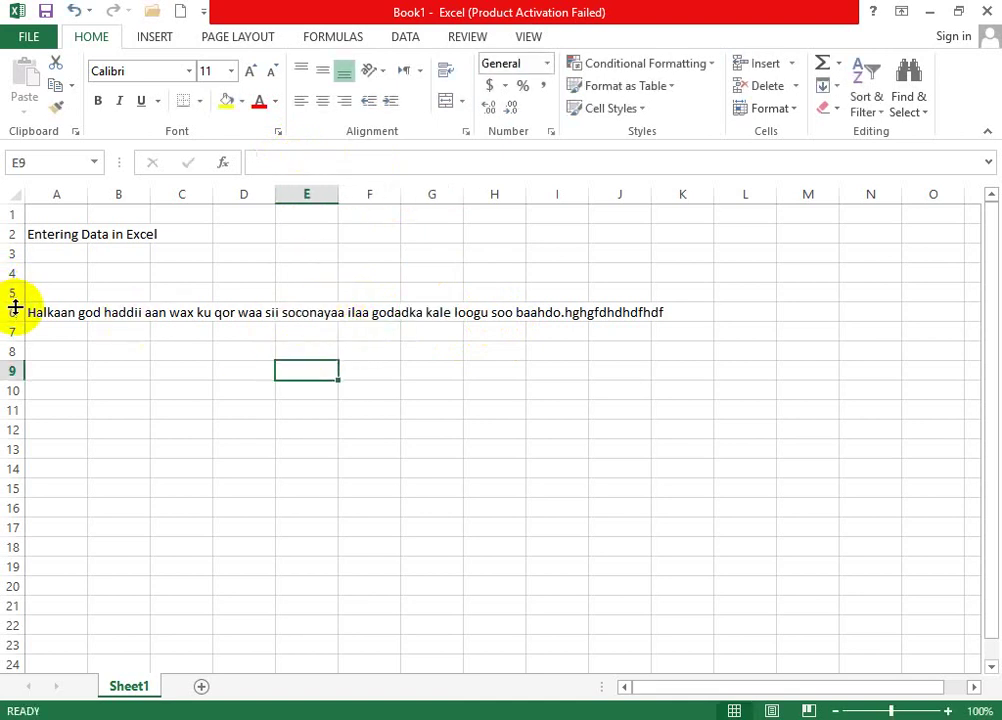
- Compare the stored text of A6 with the content of the neighbouring cells C6, D6 and E6
{"action": "double_click", "coordinate": [67, 311]}
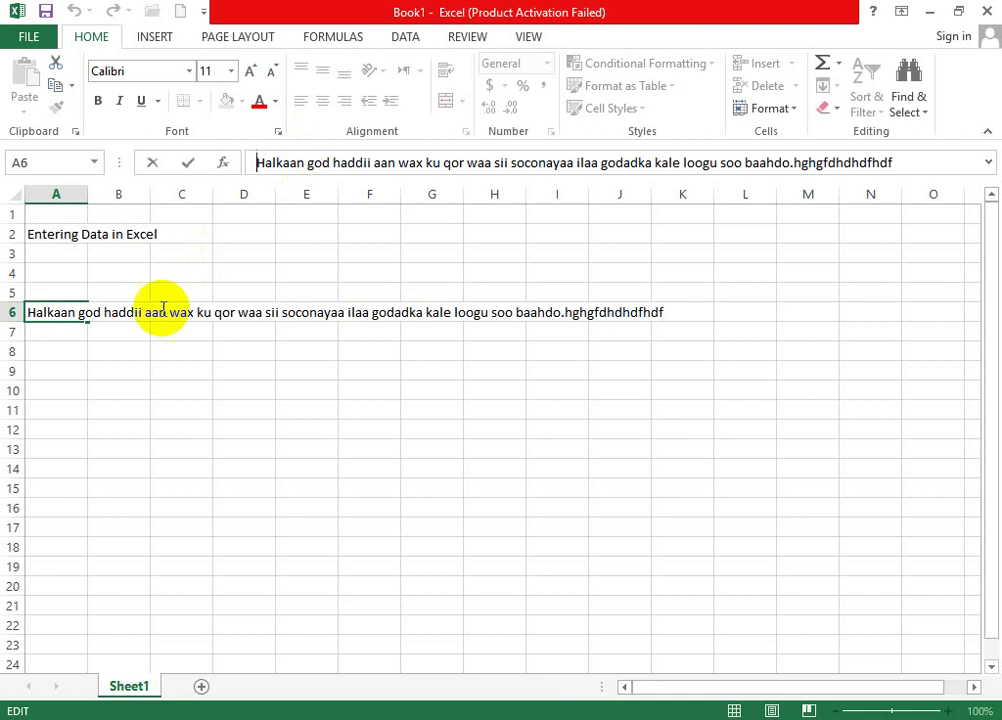
{"action": "left_click", "coordinate": [270, 448]}
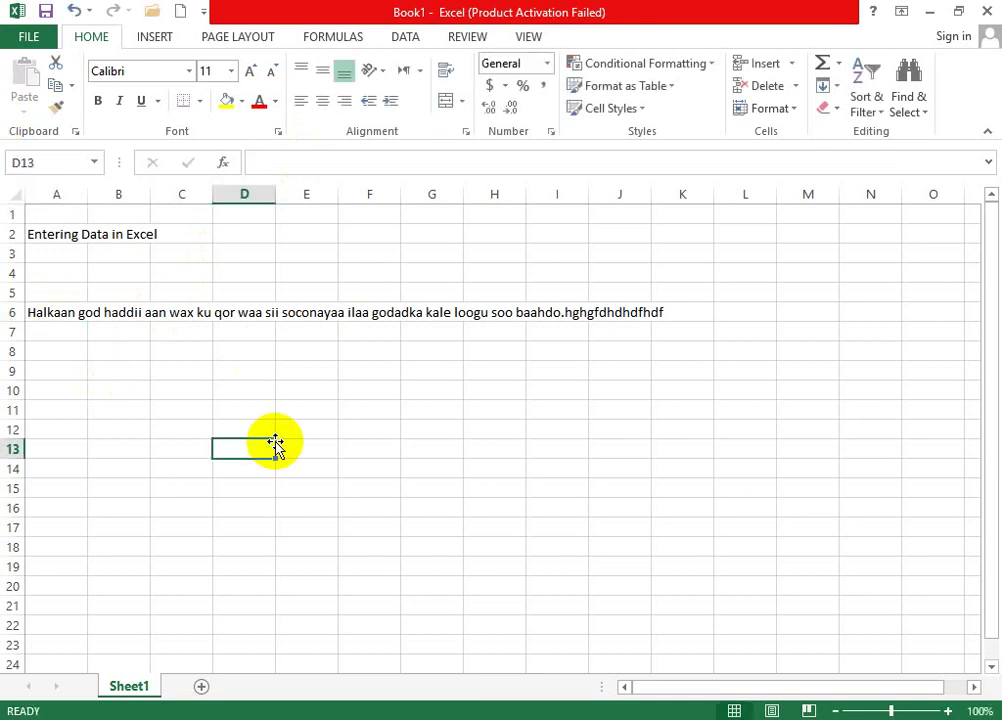
{"action": "left_click", "coordinate": [157, 313]}
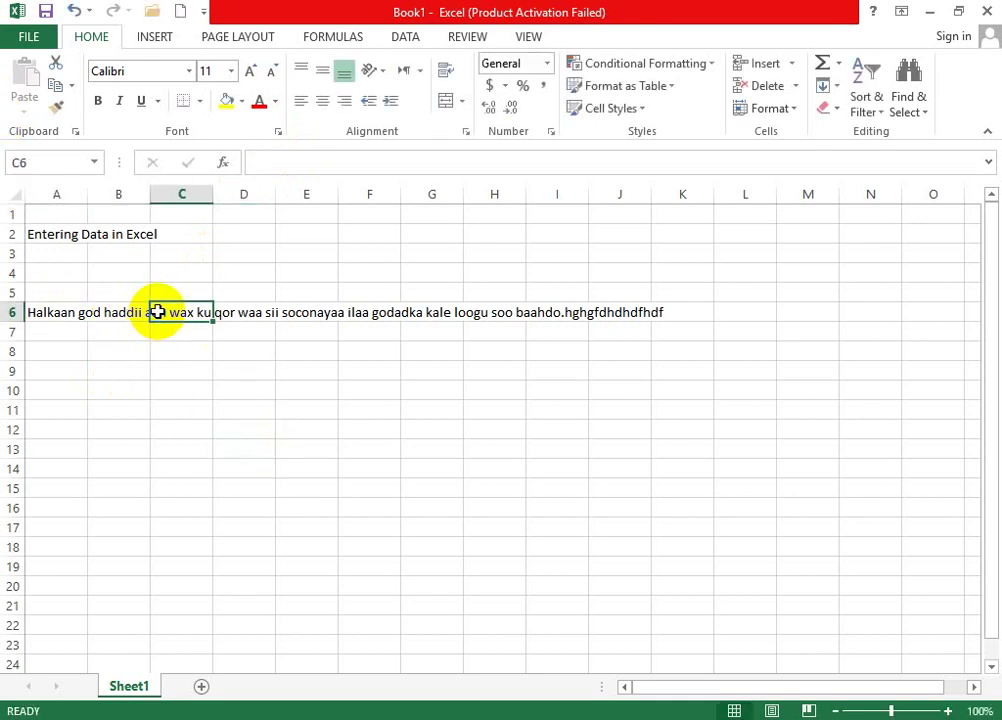
{"action": "left_click", "coordinate": [233, 313]}
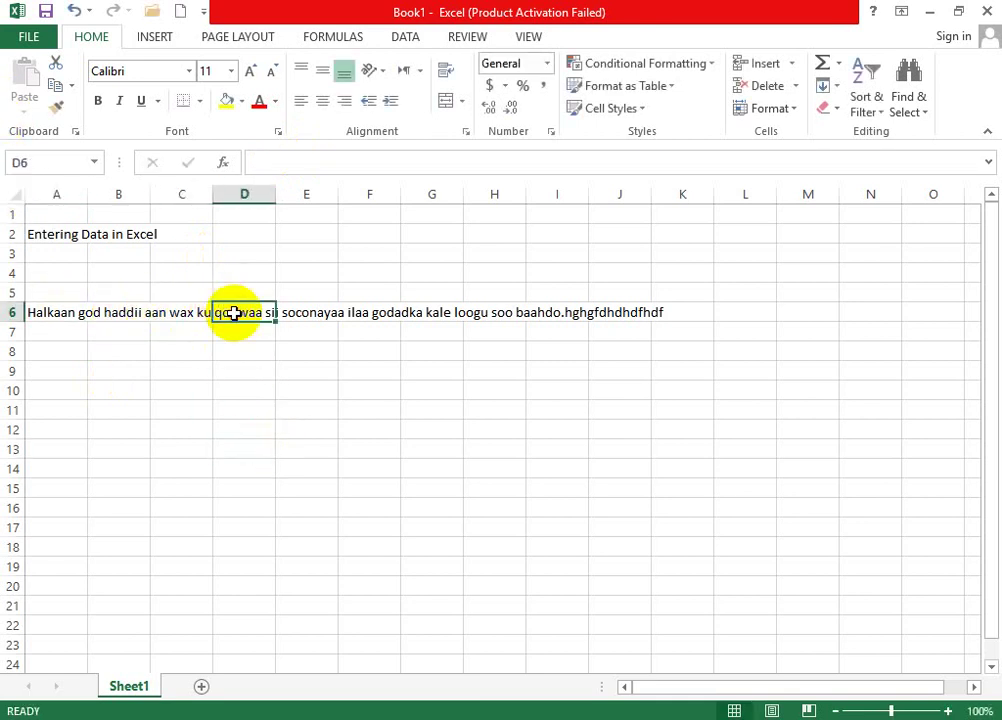
{"action": "left_click", "coordinate": [208, 342]}
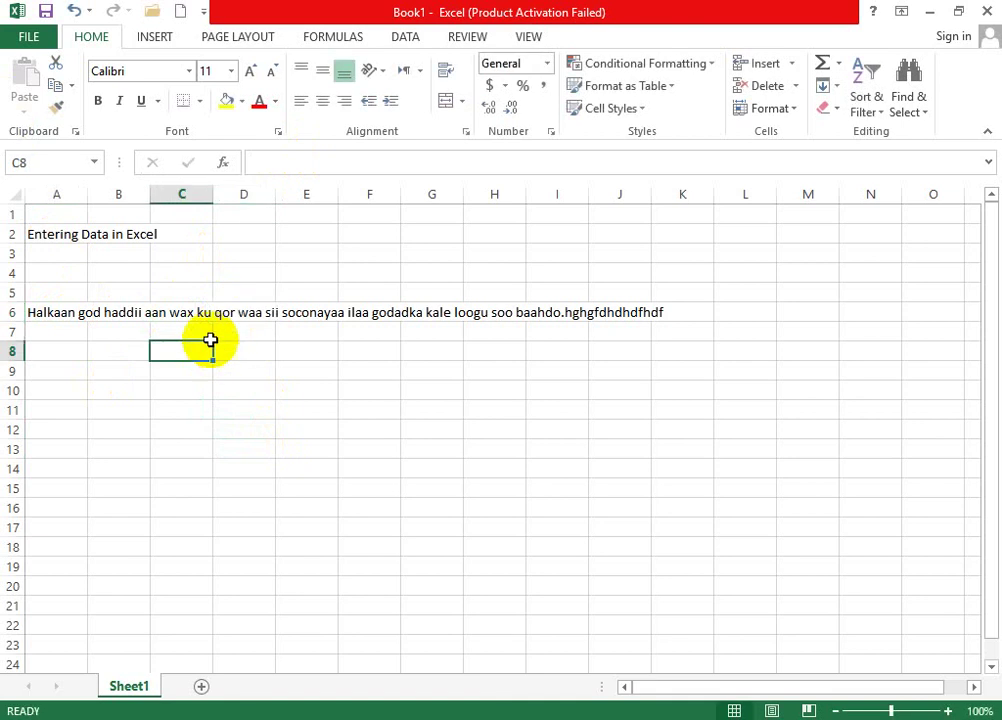
{"action": "left_click", "coordinate": [190, 313]}
{"action": "double_click", "coordinate": [190, 313]}
{"action": "left_click", "coordinate": [172, 371]}
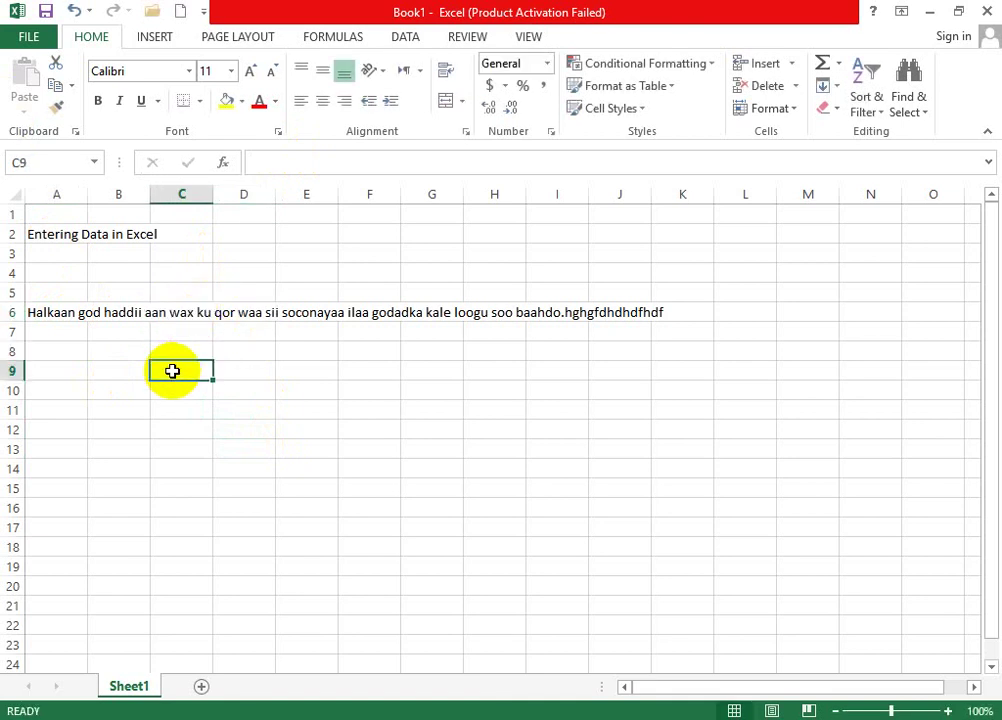
{"action": "left_click", "coordinate": [325, 314]}
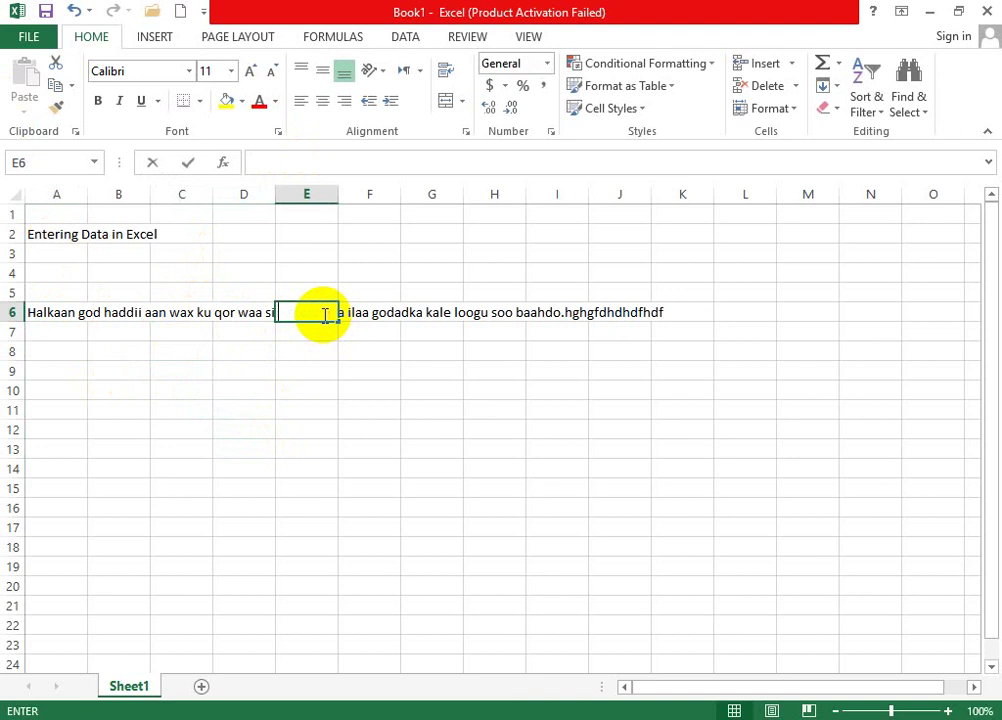
{"action": "left_click", "coordinate": [286, 482]}
{"action": "left_click", "coordinate": [74, 308]}
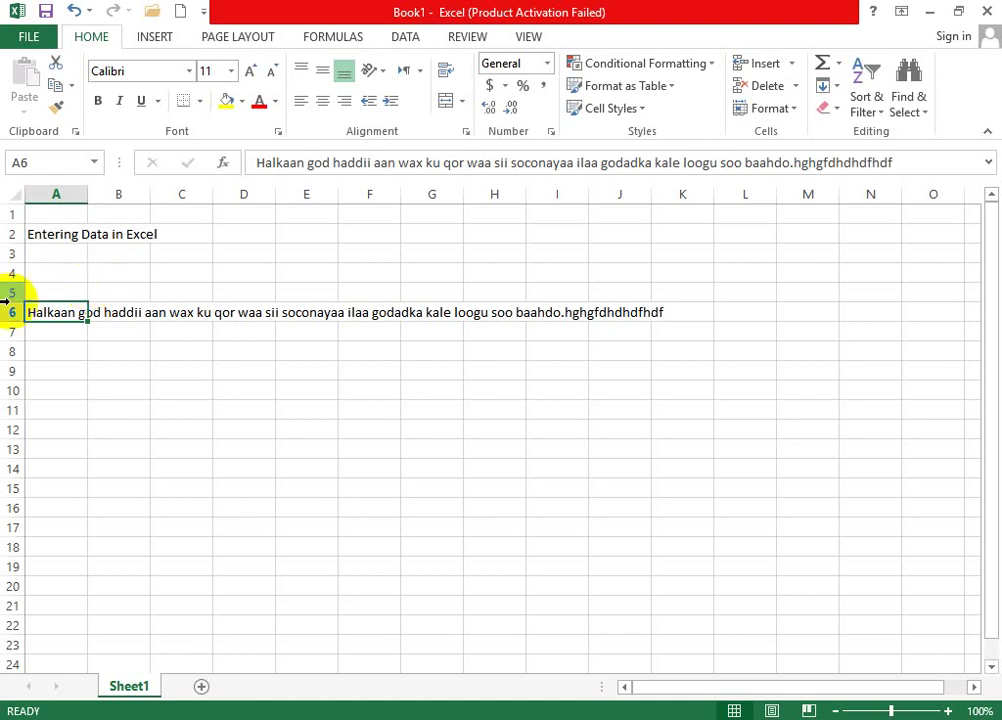
{"action": "left_click", "coordinate": [122, 408]}
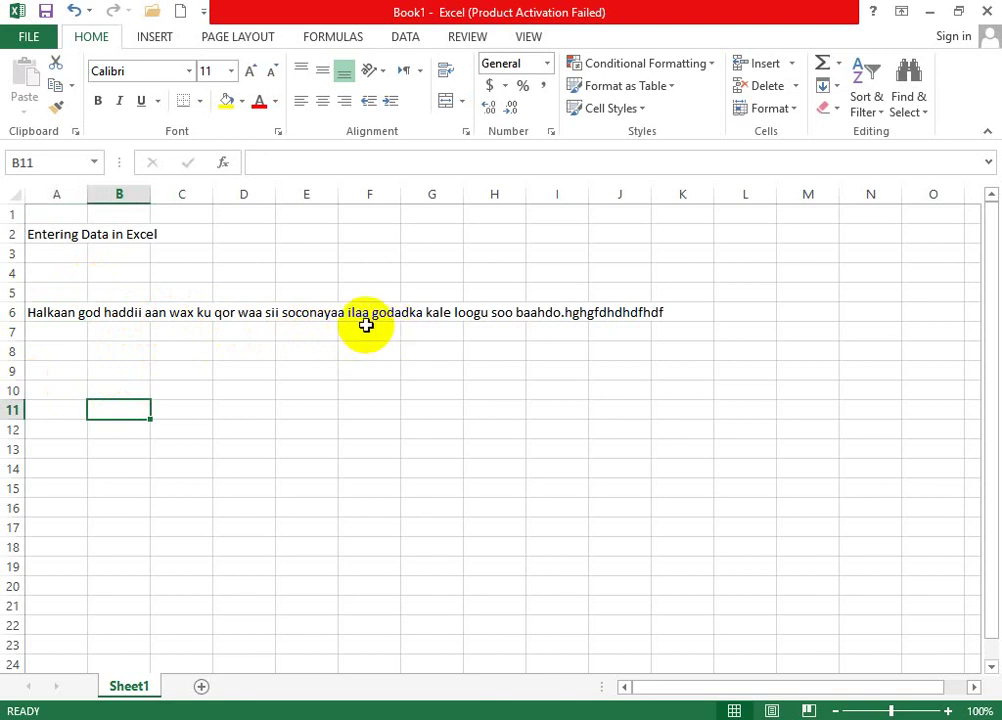
- Enter "m" in E6 to cut off the sentence overflowing from A6, and clear E6 again
{"action": "left_click", "coordinate": [310, 313]}
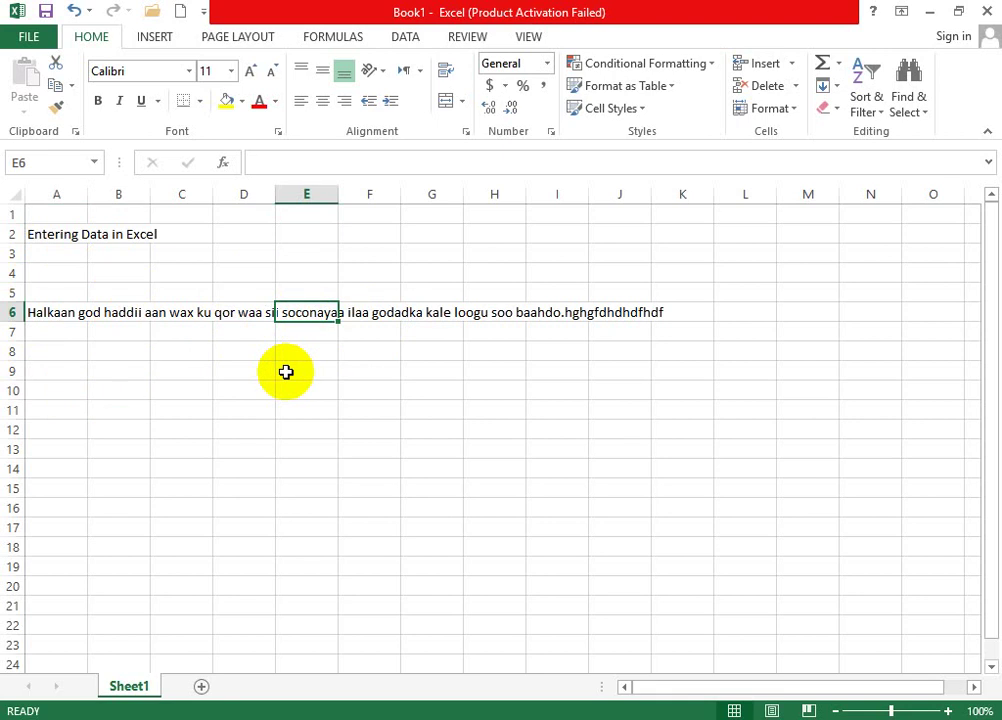
{"action": "type", "text": "m"}
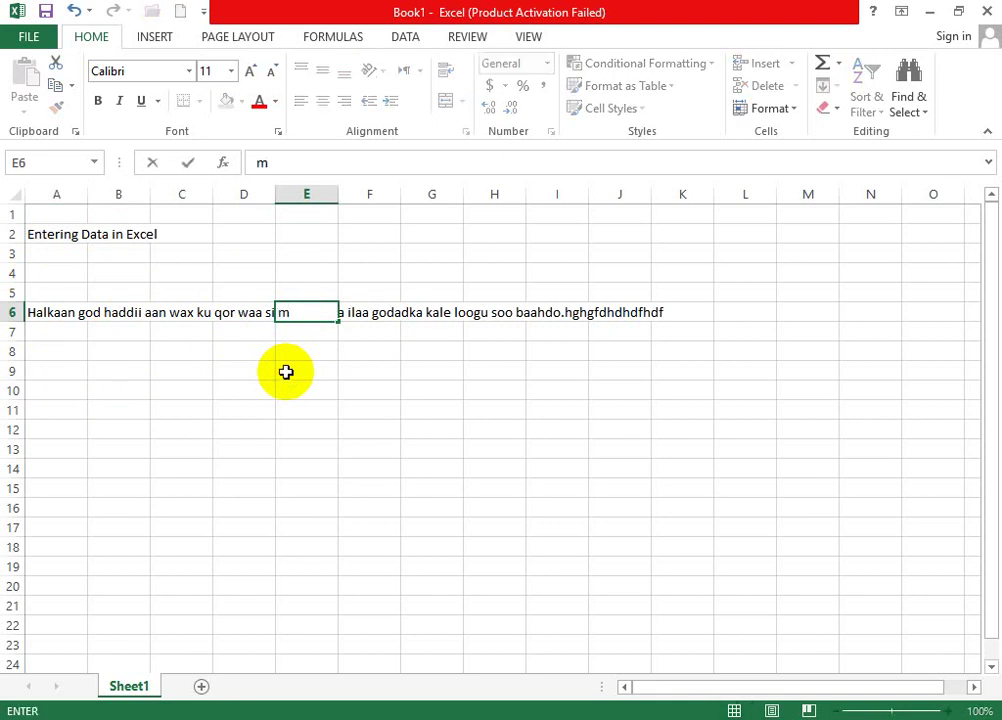
{"action": "key", "text": "Return"}
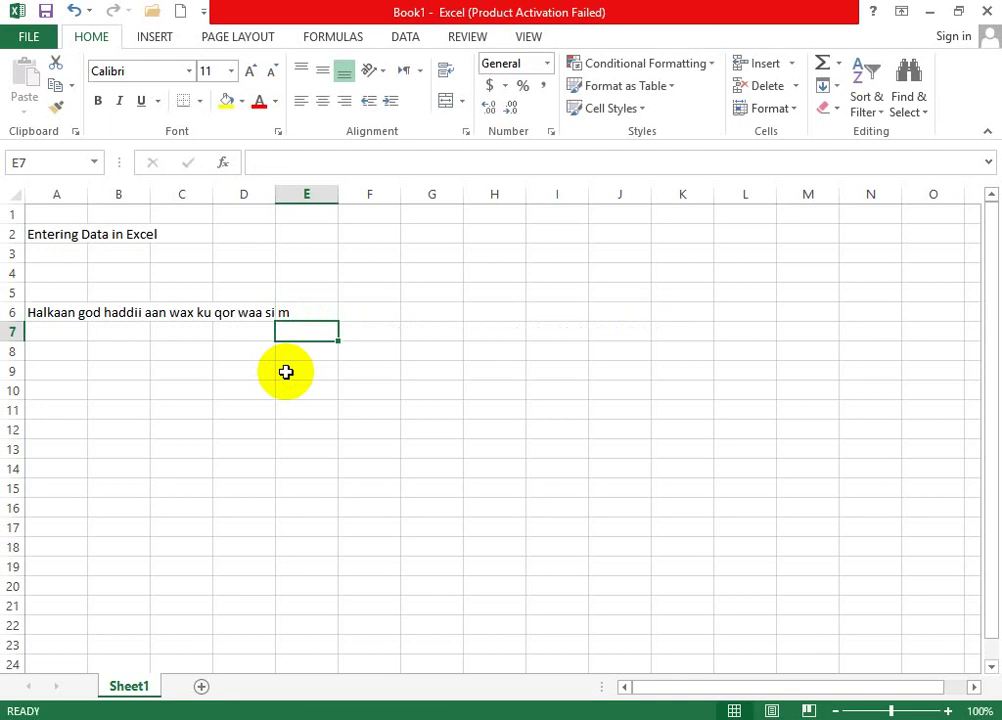
{"action": "key", "text": "Up"}
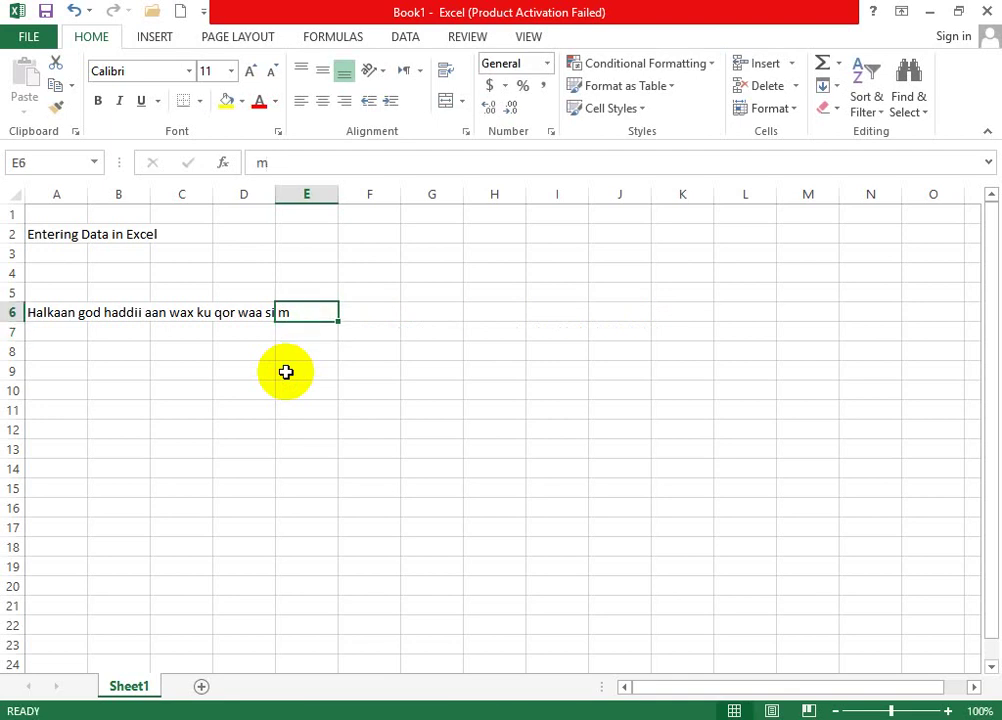
{"action": "key", "text": "Delete"}
{"action": "left_click", "coordinate": [168, 411]}
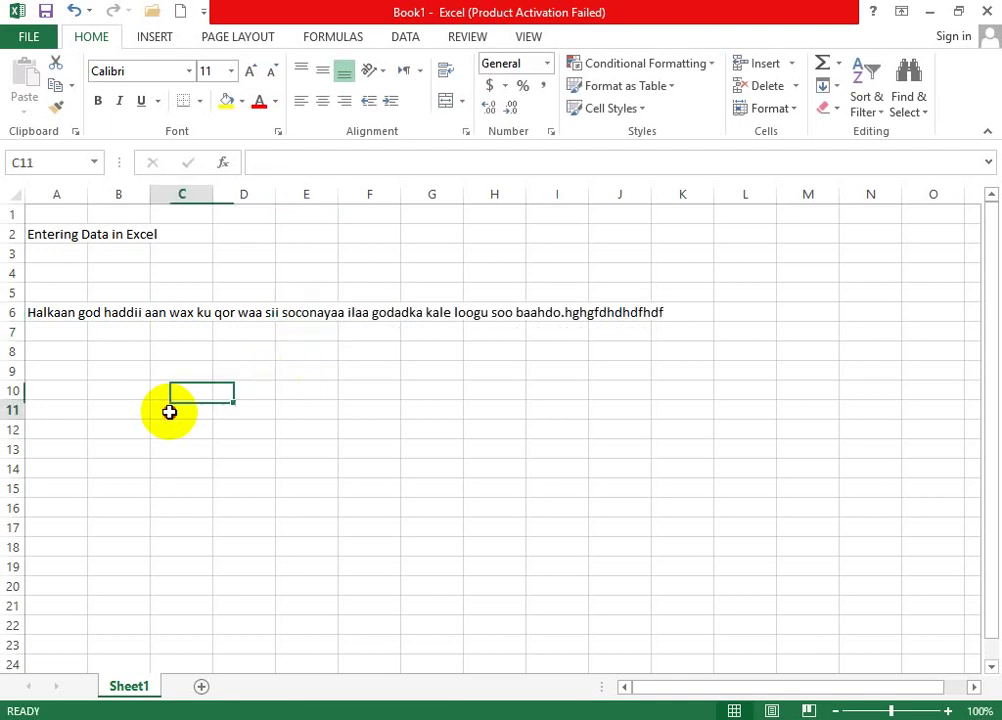
- Repeat the cut-off demonstration by entering "m" in E6 once more and deleting it
{"action": "left_click", "coordinate": [305, 314]}
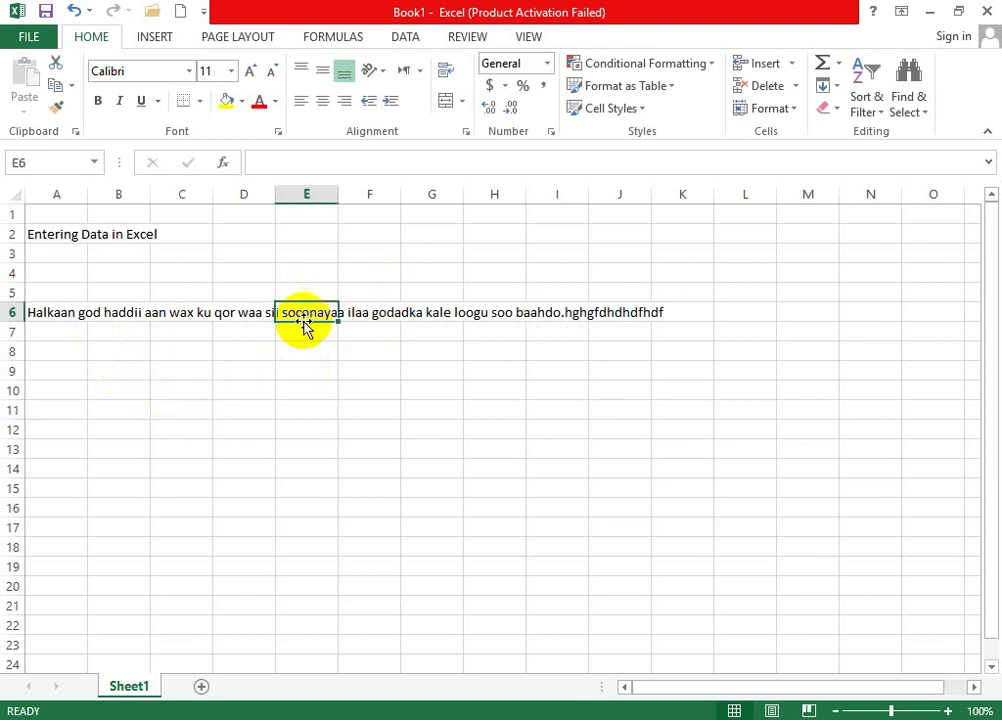
{"action": "type", "text": "m"}
{"action": "left_click", "coordinate": [327, 388]}
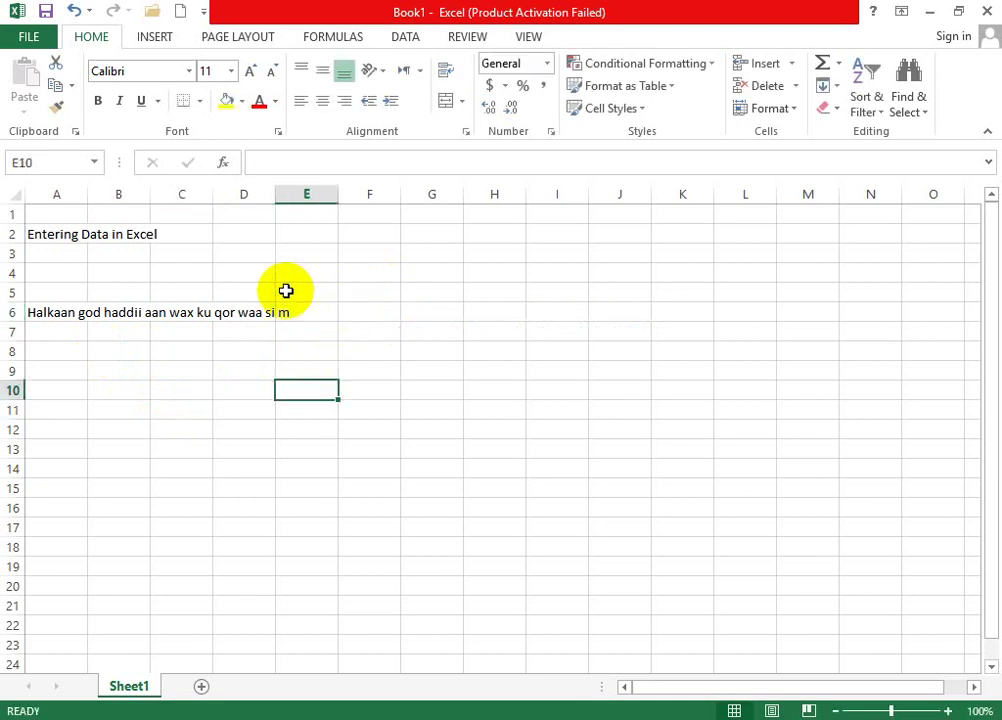
{"action": "left_click", "coordinate": [313, 312]}
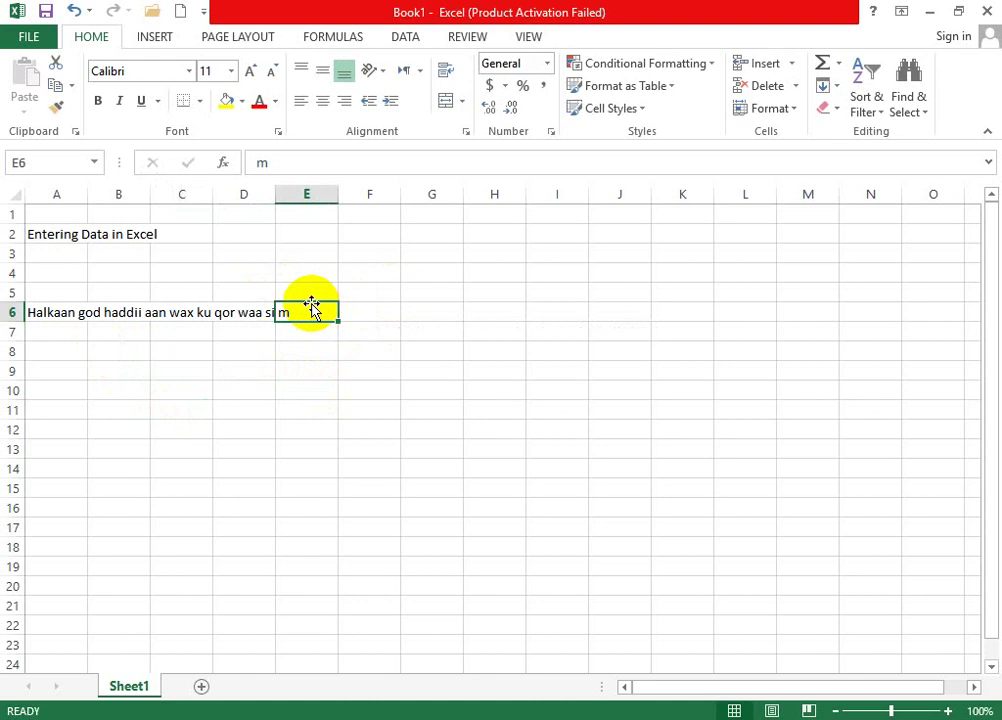
{"action": "key", "text": "Delete"}
{"action": "left_click", "coordinate": [62, 315]}
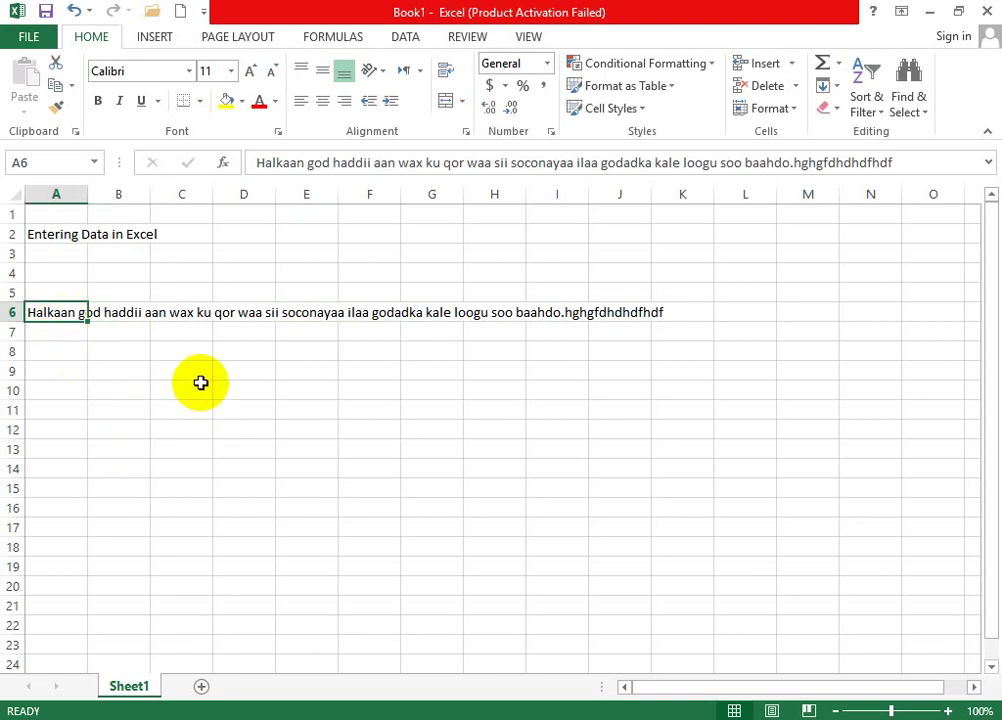
{"action": "type", "text": "123"}
{"action": "type", "text": "5233"}
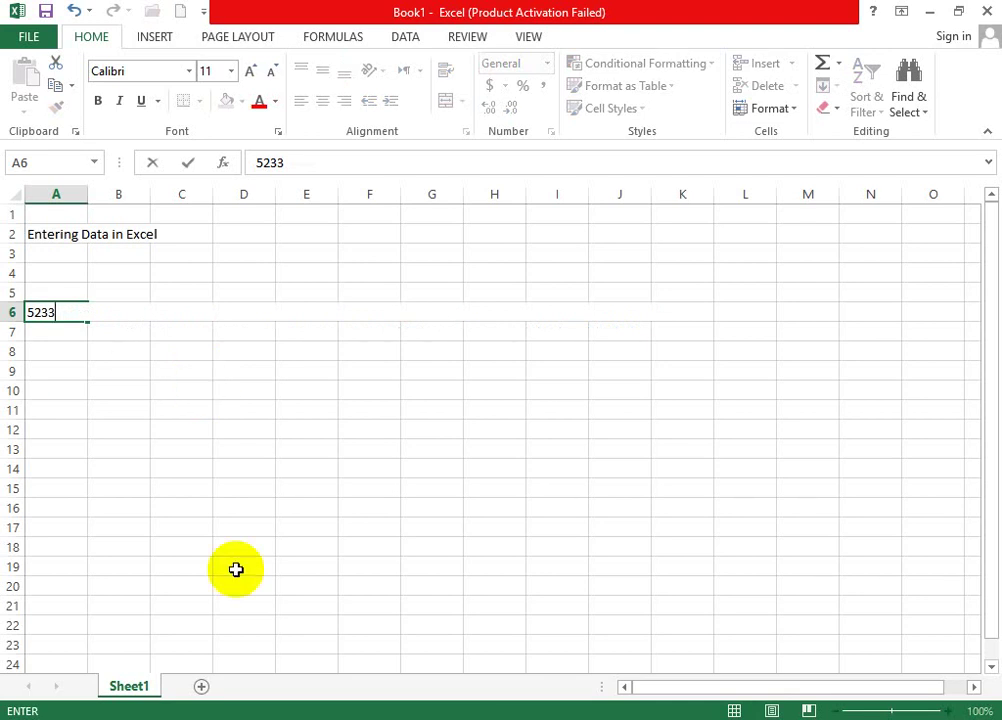
{"action": "key", "text": "Escape"}
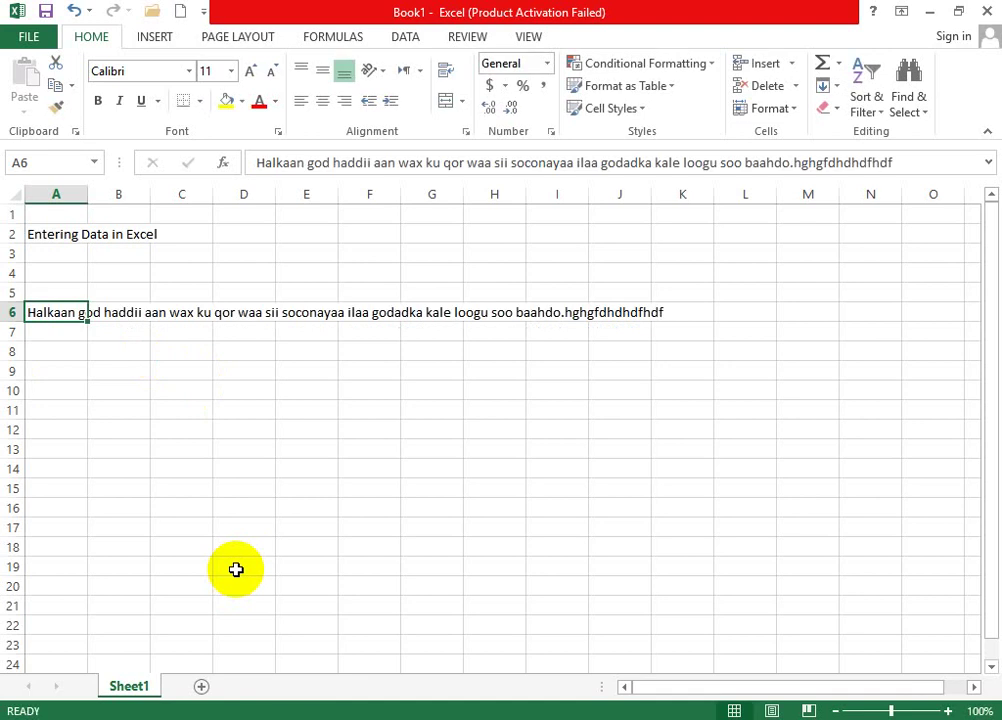
- Replace the sentence in A6 with the number 1523
{"action": "type", "text": "1523"}
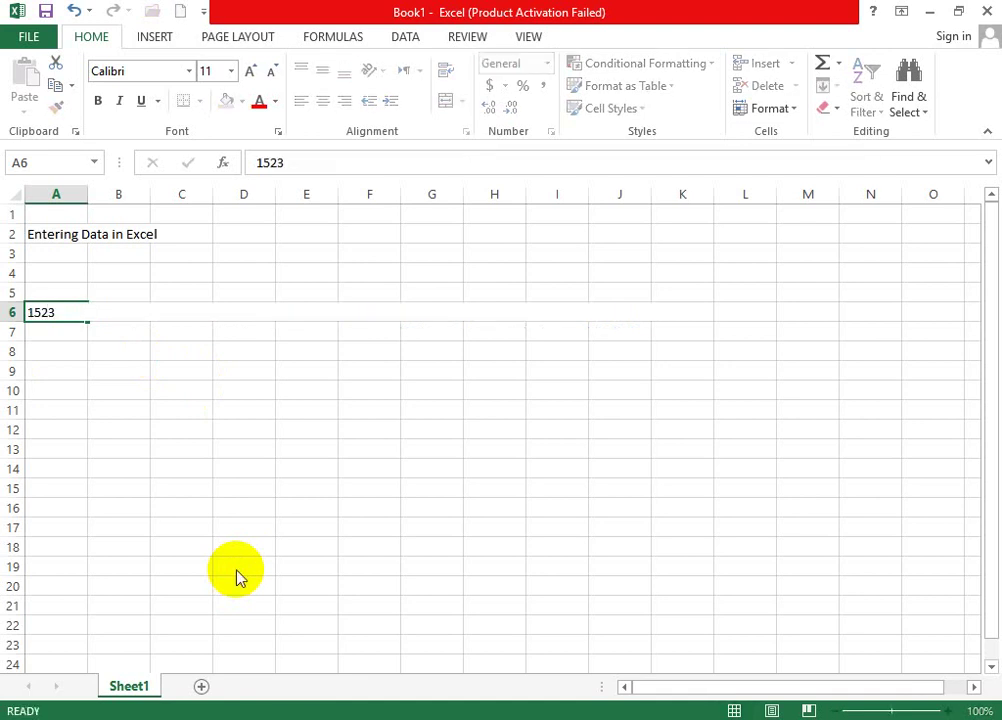
{"action": "key", "text": "Return"}
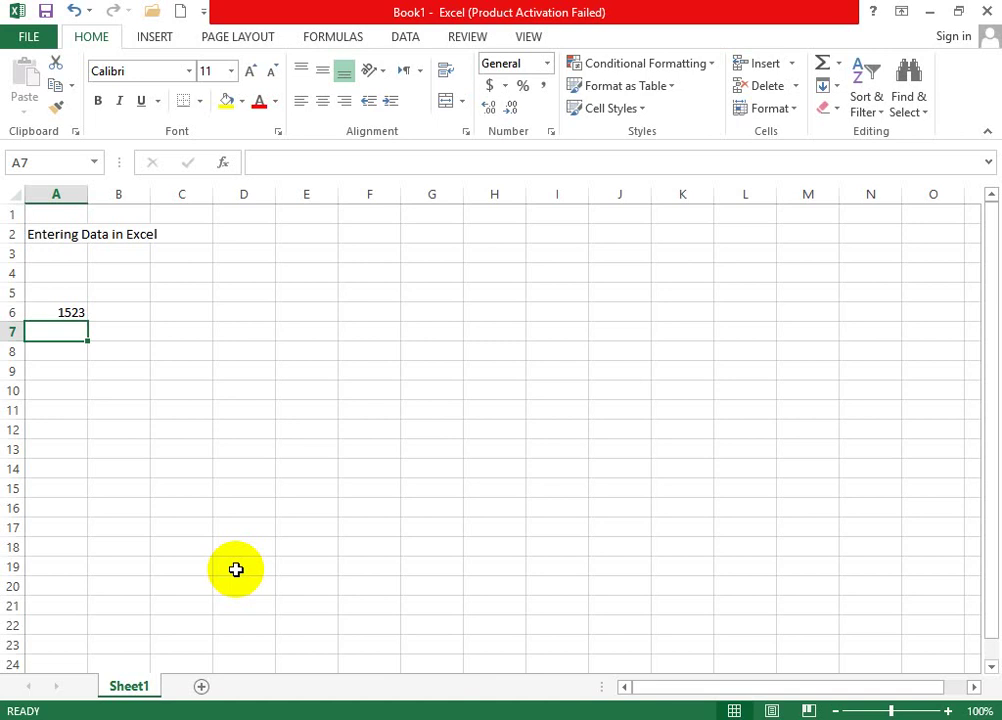
- Try overwriting the number in A6 with "hgfhjfhfhg", cancel that entry, and undo the earlier replacement of the sentence
{"action": "key", "text": "Up"}
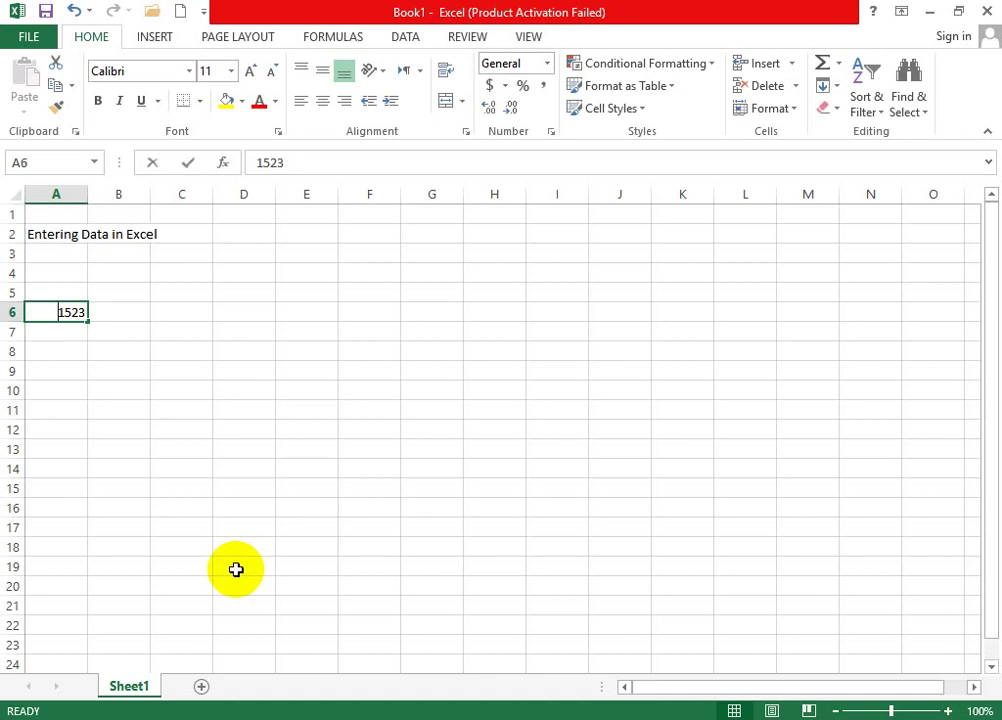
{"action": "type", "text": "hgfhjfhfhg"}
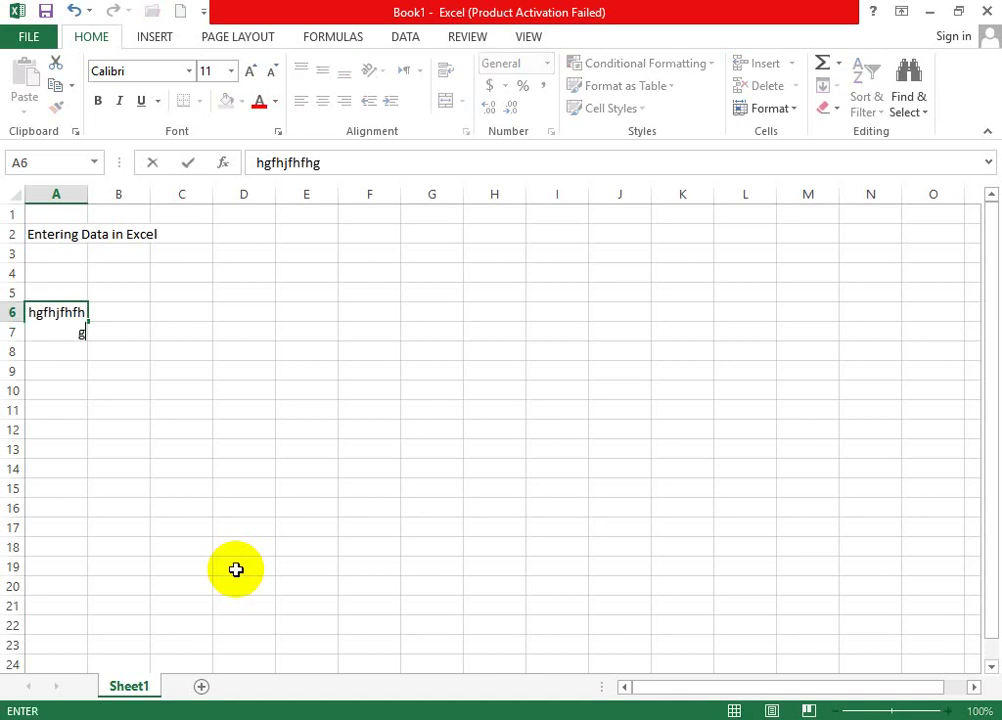
{"action": "key", "text": "Escape"}
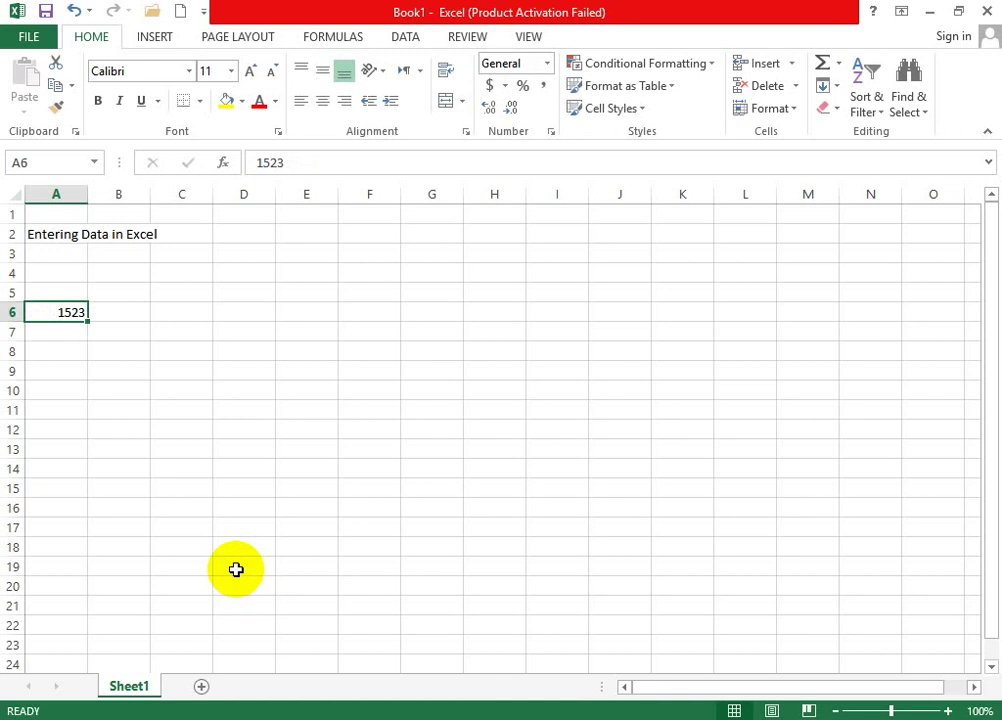
{"action": "key", "text": "ctrl+z"}
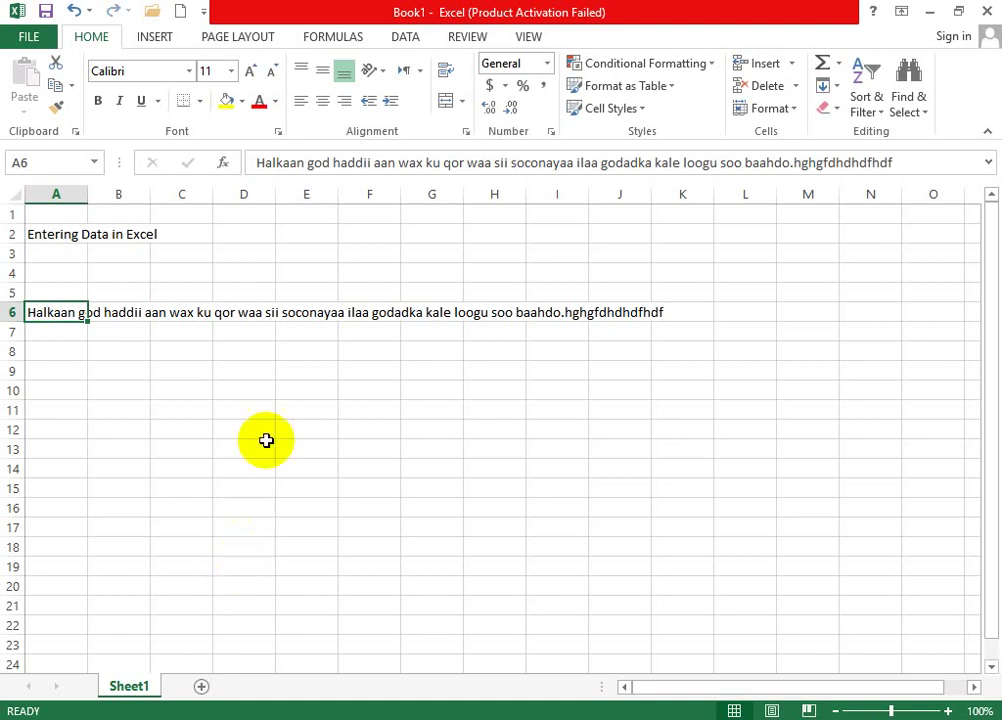
- Highlight the row 6 cells that the sentence from A6 overflows, first F6:G6 and D6:K6
{"action": "left_click", "coordinate": [418, 295]}
{"action": "left_click_drag", "start_coordinate": [420, 308], "coordinate": [398, 307]}
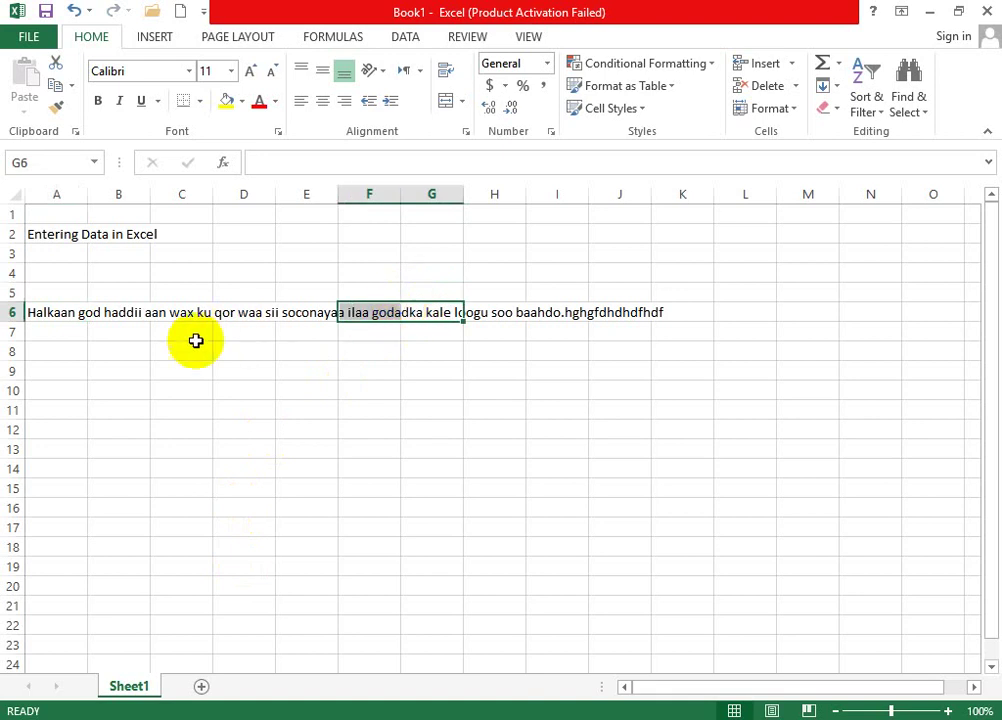
{"action": "left_click", "coordinate": [745, 350]}
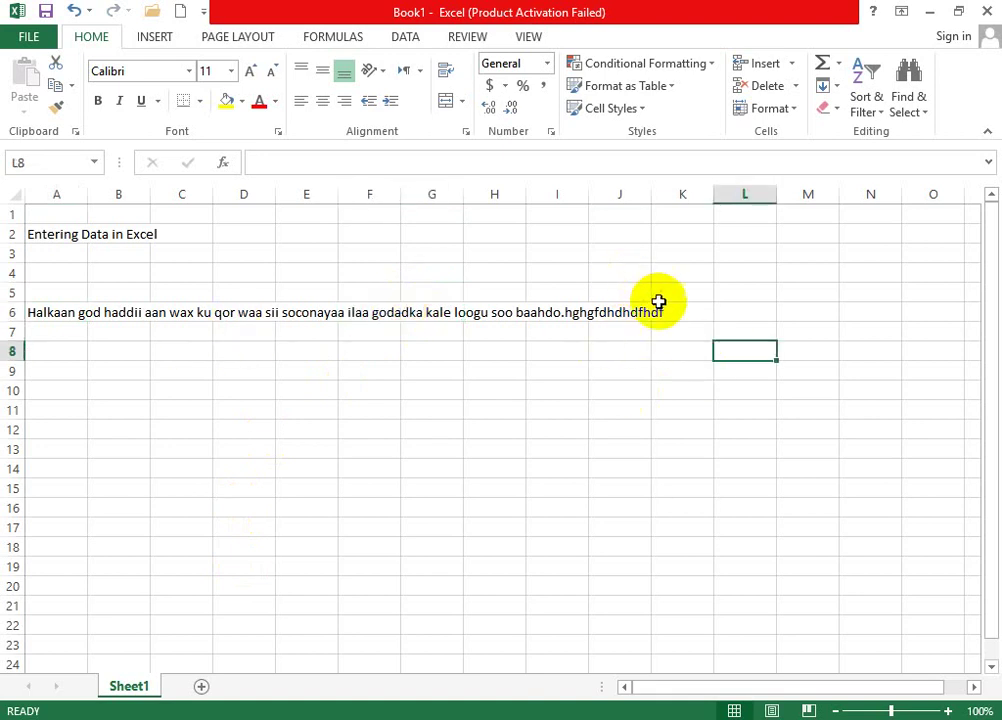
{"action": "left_click_drag", "start_coordinate": [667, 309], "coordinate": [225, 311]}
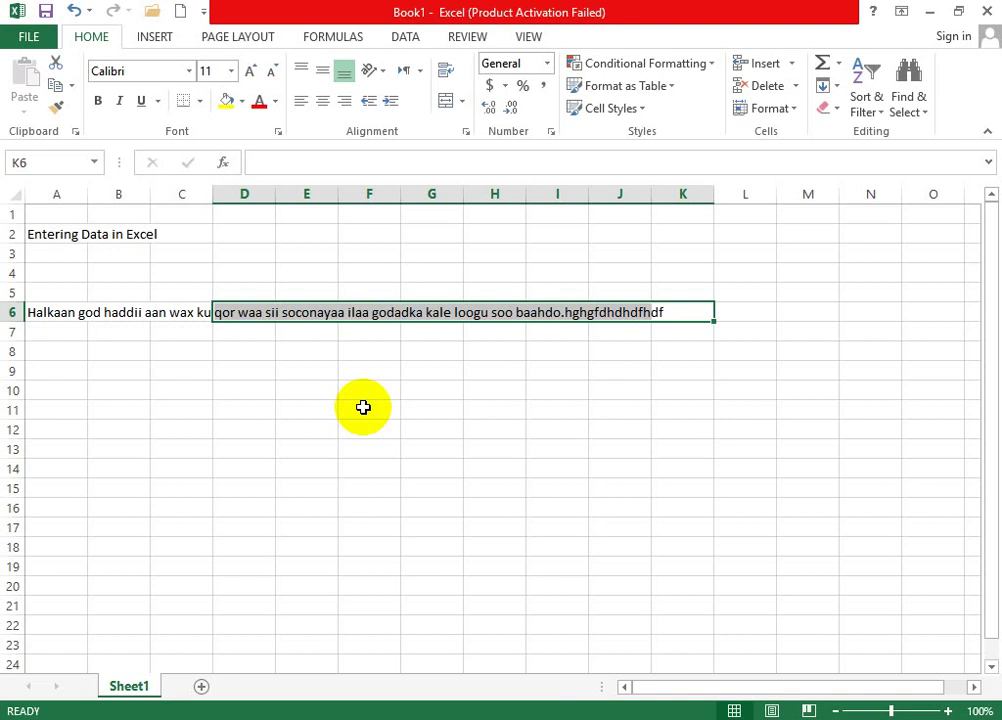
{"action": "left_click", "coordinate": [199, 296]}
- Inspect the cells from C6 to I6 one by one for stored content of their own
{"action": "left_click", "coordinate": [206, 309]}
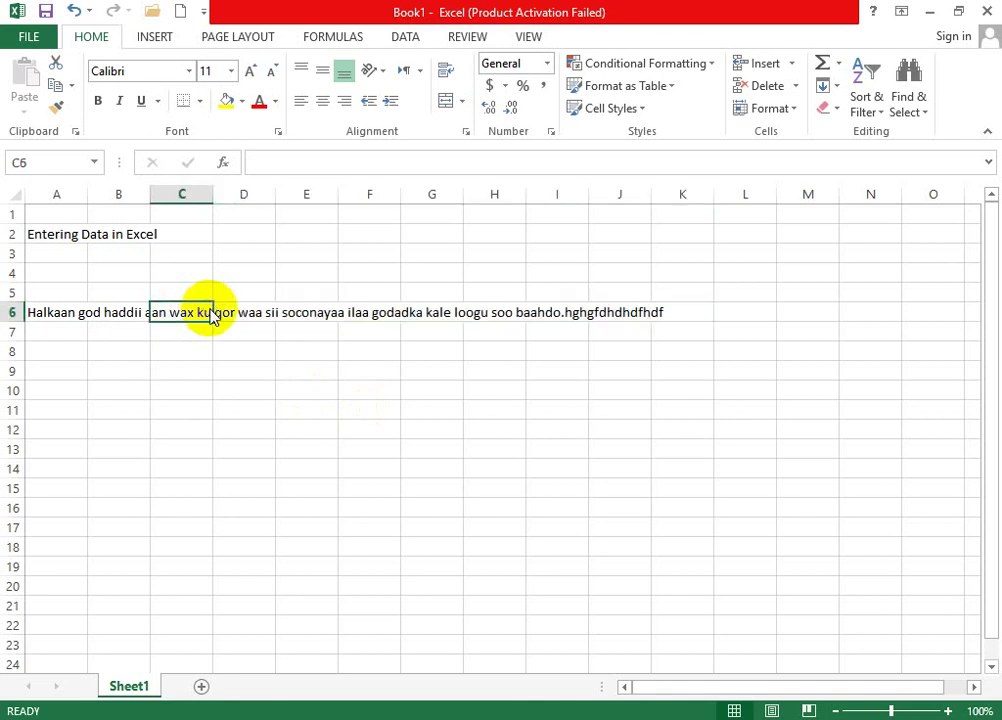
{"action": "key", "text": "Right"}
{"action": "key", "text": "Right"}
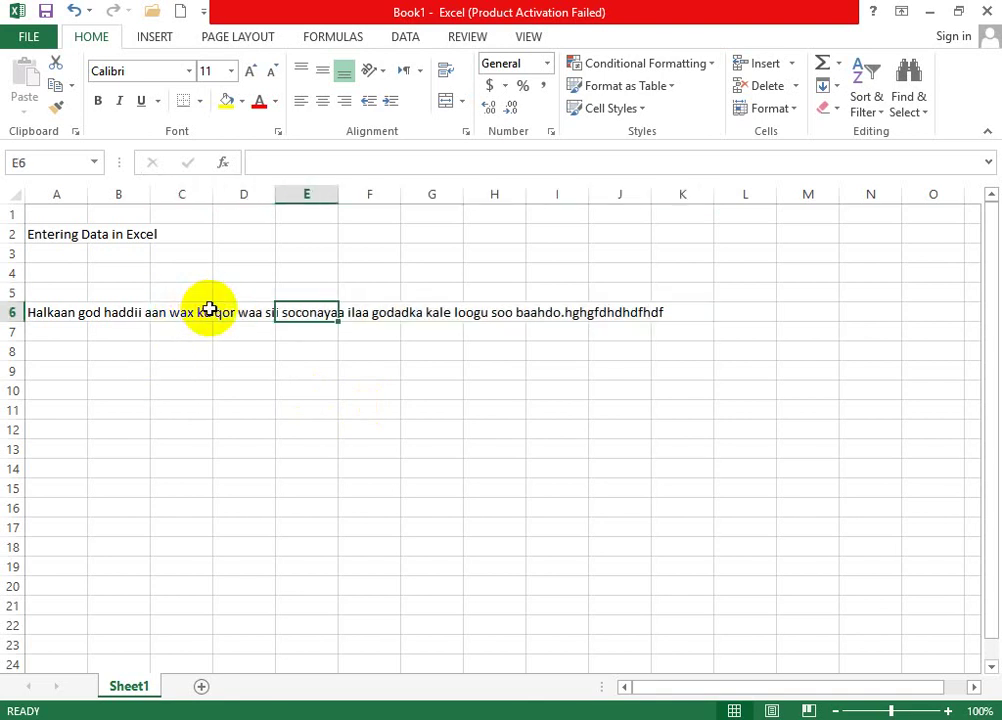
{"action": "key", "text": "Right"}
{"action": "key", "text": "Right"}
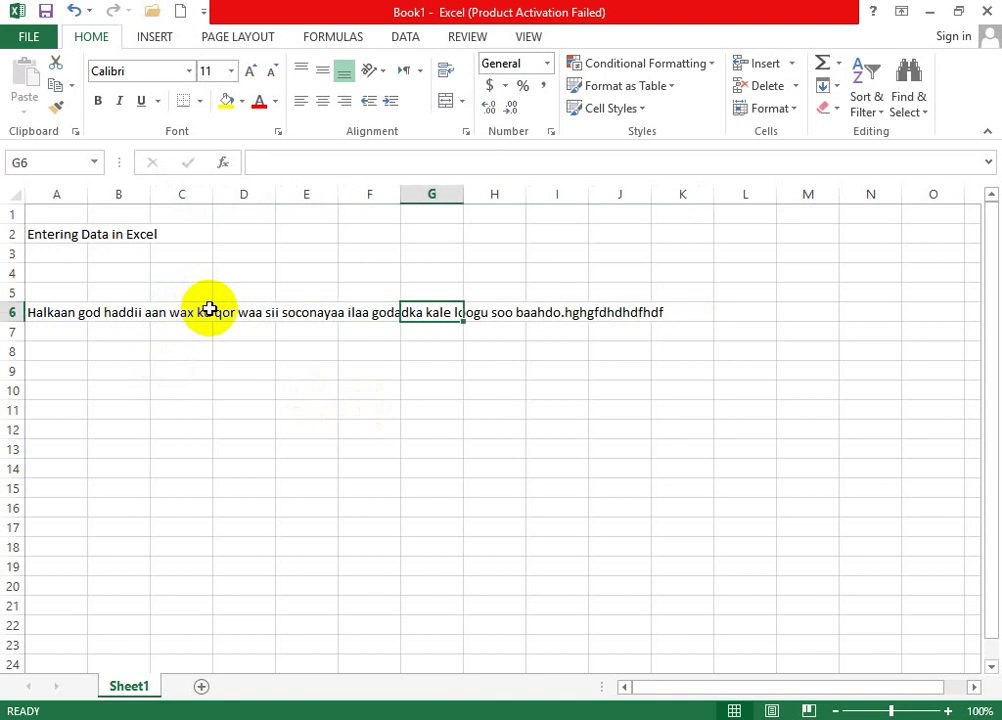
{"action": "key", "text": "Right"}
{"action": "key", "text": "Right"}
{"action": "key", "text": "Left"}
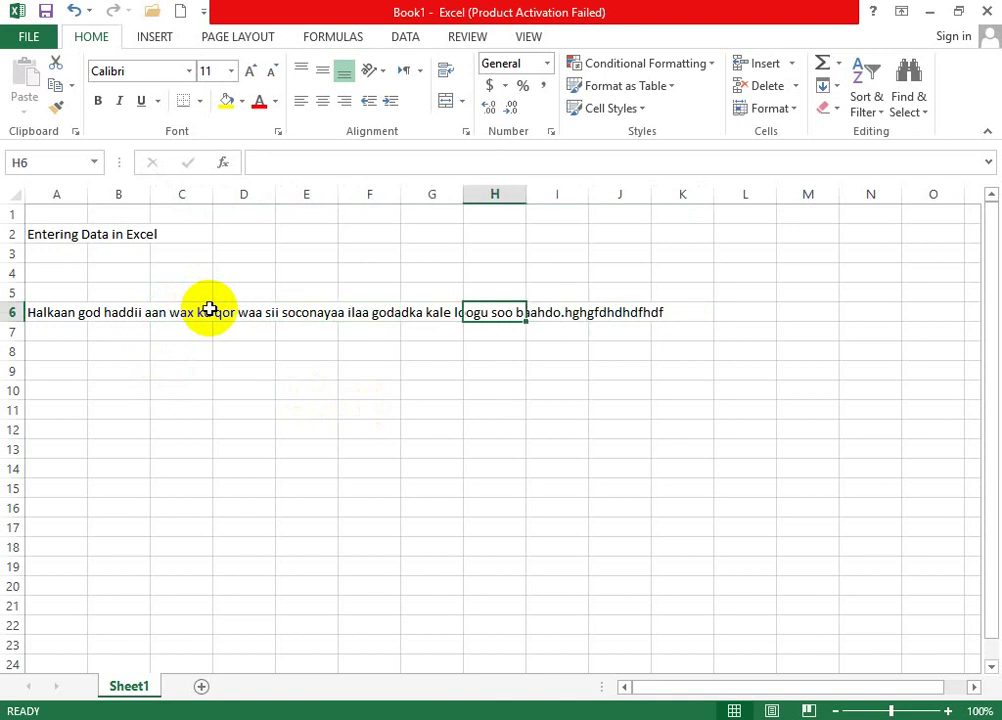
{"action": "key", "text": "Up"}
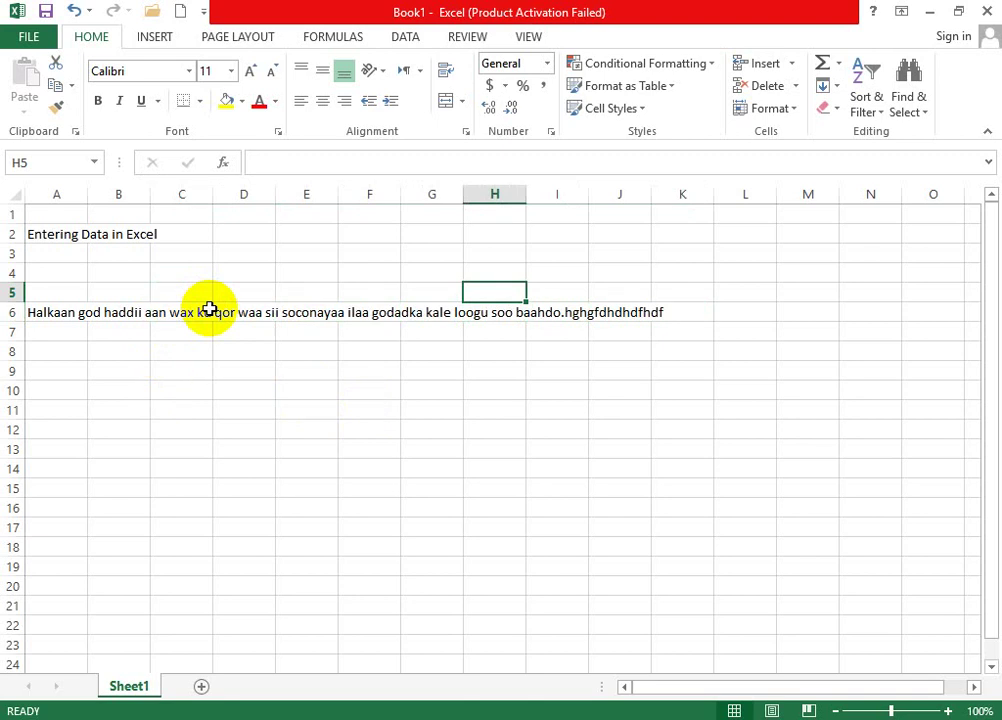
- Delete the sentence in A6 and undo the deletion, and empty the cell once more but cancel that edit
{"action": "left_click", "coordinate": [58, 311]}
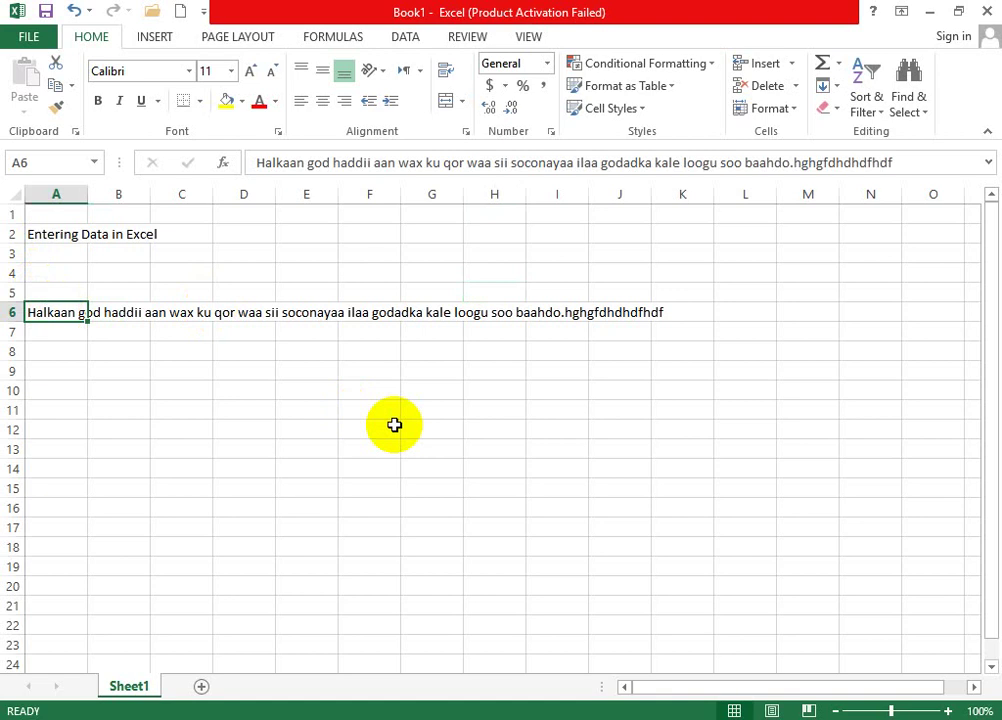
{"action": "key", "text": "Delete"}
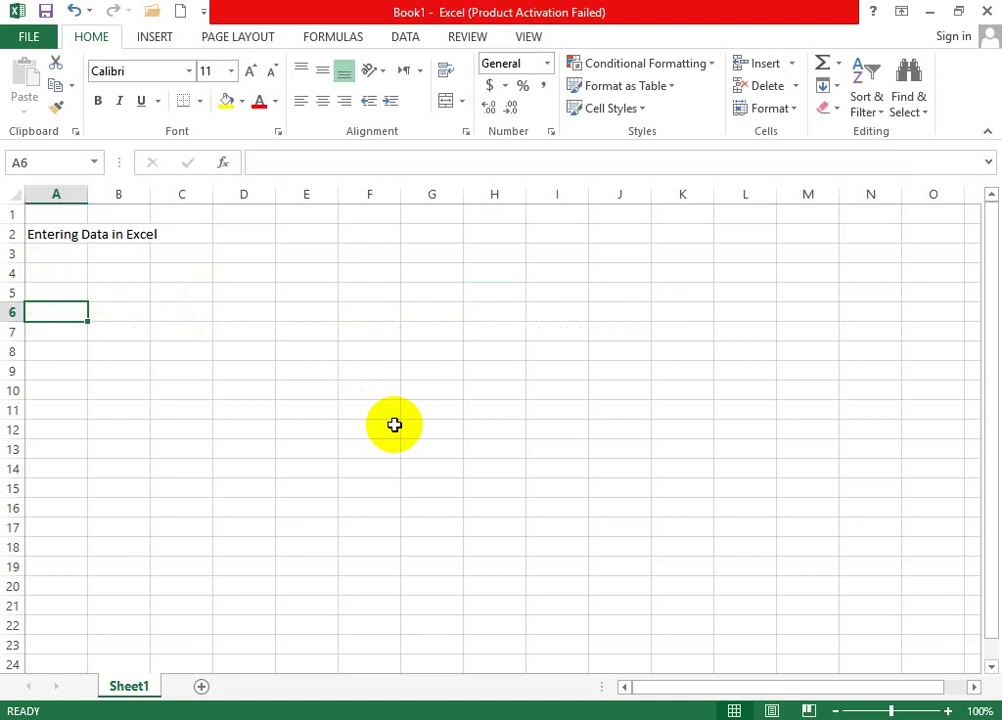
{"action": "key", "text": "ctrl+z"}
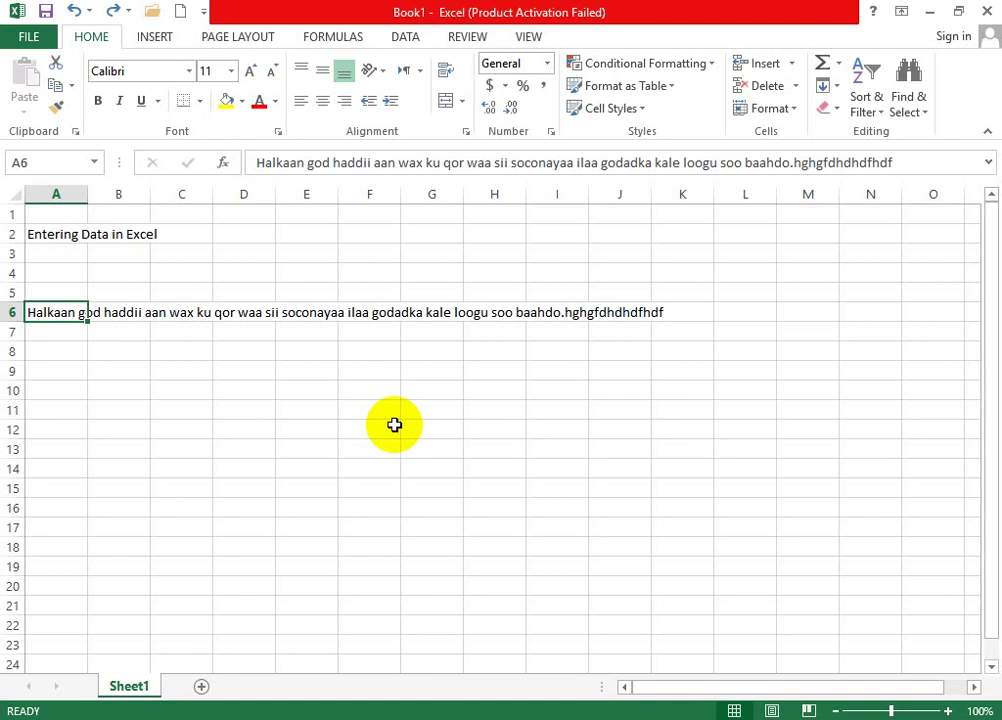
{"action": "key", "text": "BackSpace"}
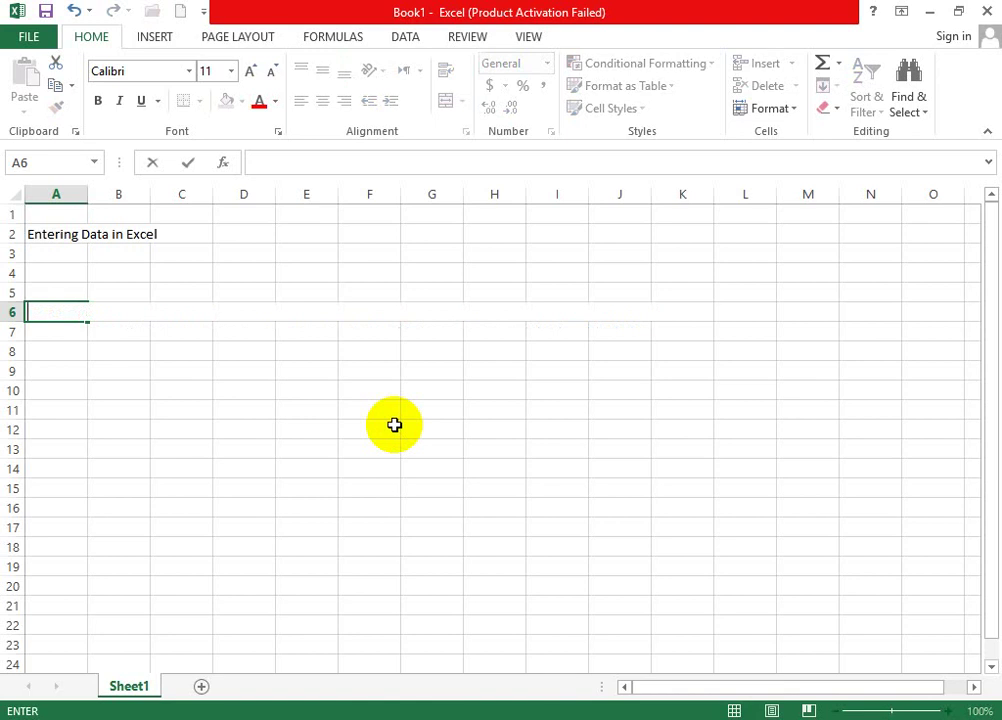
{"action": "key", "text": "Escape"}
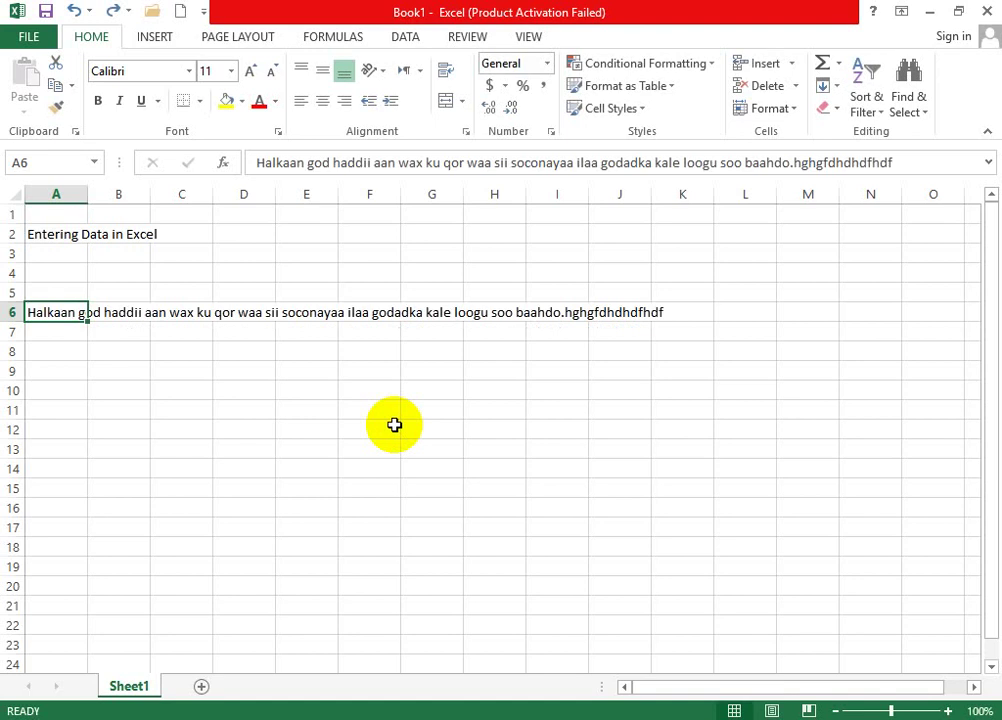
- Compare the empty content of K6 with the sentence stored in A6, opening A6 for editing without changing it
{"action": "key", "text": "F2"}
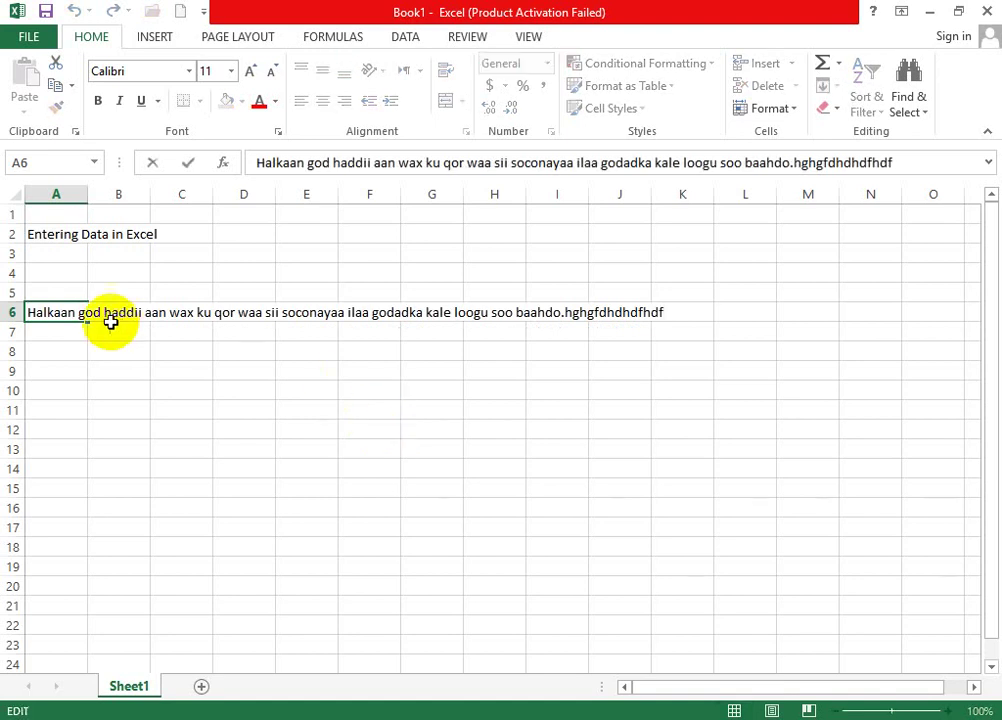
{"action": "left_click_drag", "start_coordinate": [65, 312], "coordinate": [711, 309]}
{"action": "left_click", "coordinate": [678, 298]}
{"action": "left_click", "coordinate": [651, 311]}
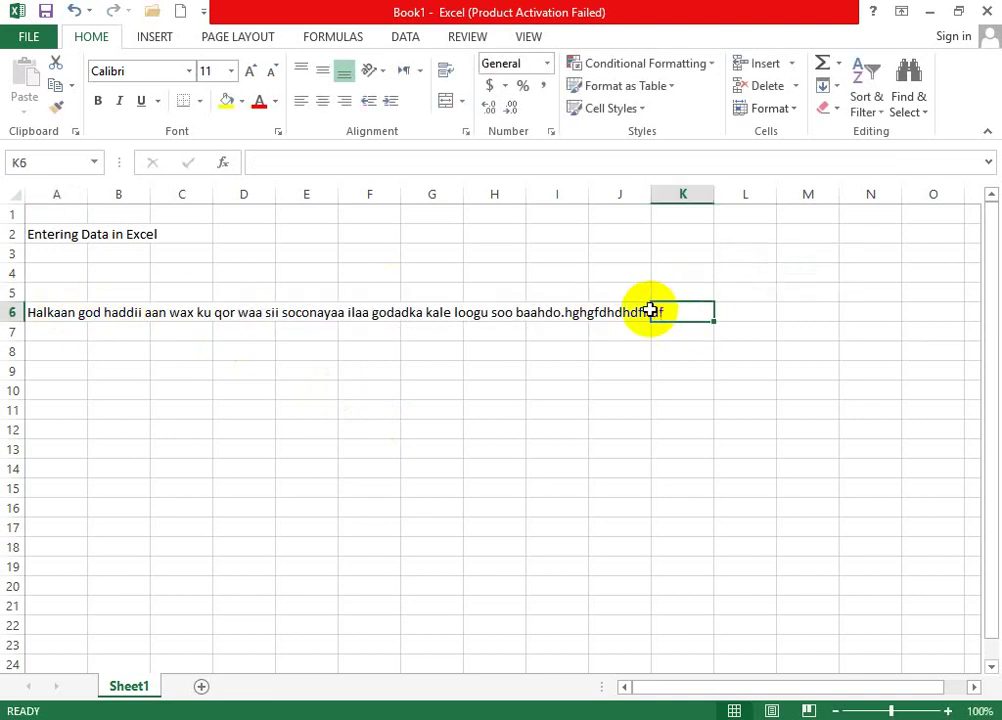
{"action": "left_click", "coordinate": [65, 312]}
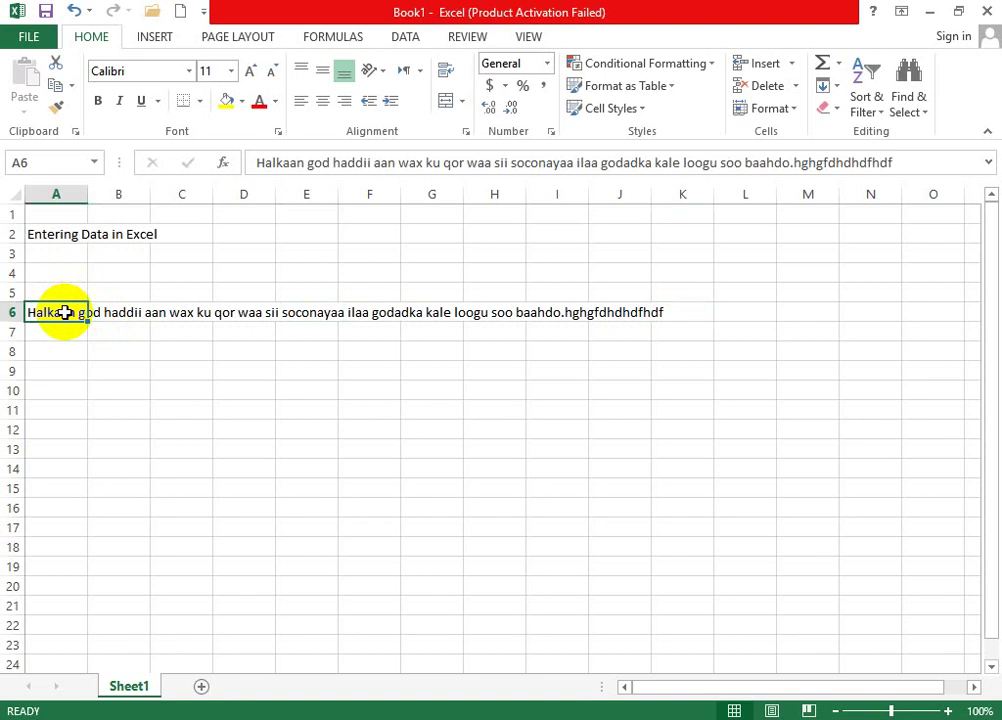
{"action": "left_click", "coordinate": [454, 166]}
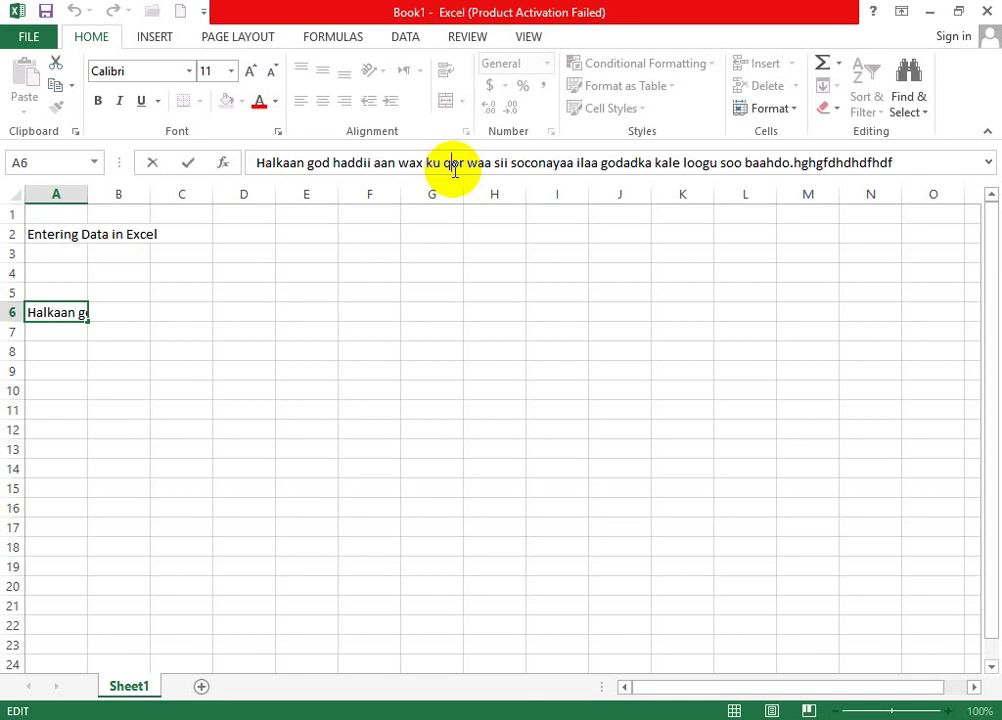
{"action": "left_click", "coordinate": [174, 428]}
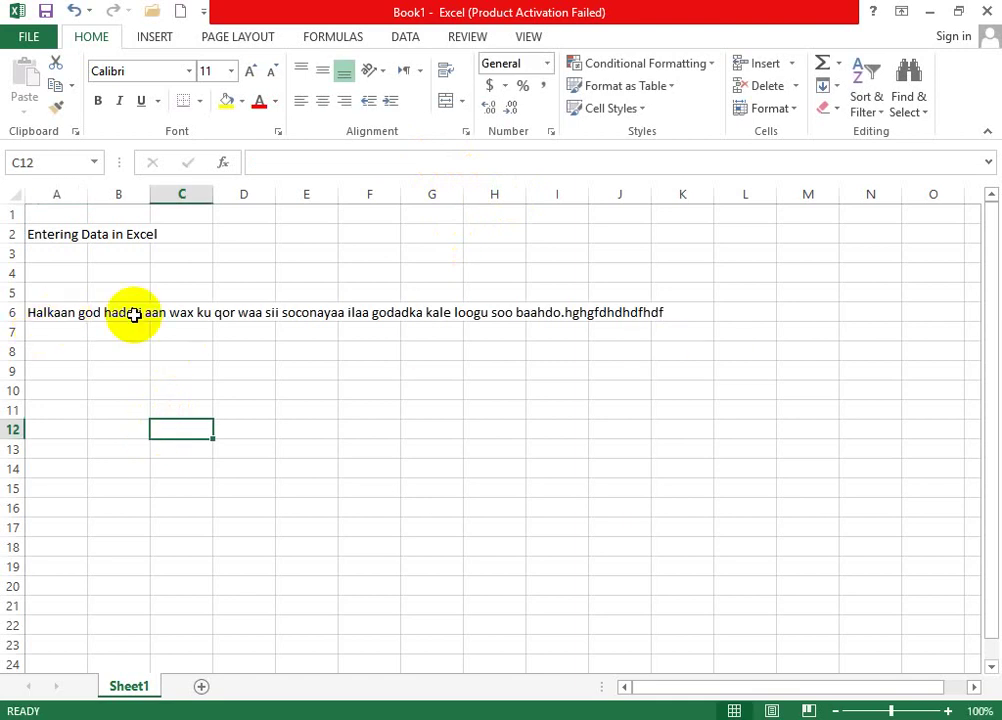
- Highlight A6:J6 and check B6, C6, E6, A6, J6 and K6 for where the overflowing sentence is stored
{"action": "left_click_drag", "start_coordinate": [34, 310], "coordinate": [640, 316]}
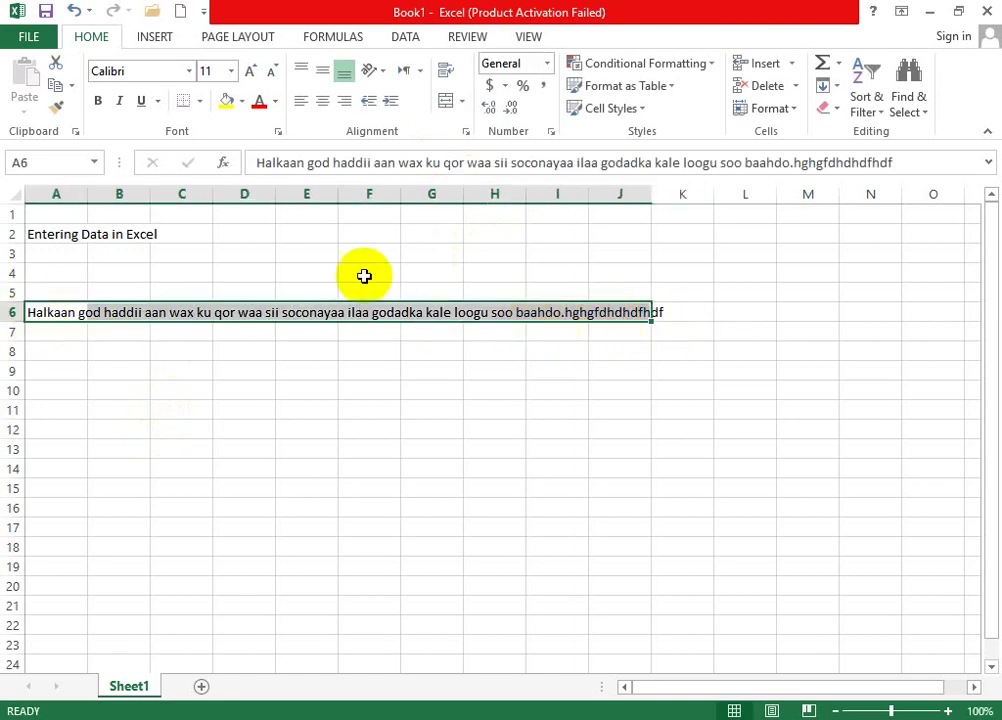
{"action": "left_click", "coordinate": [488, 377]}
{"action": "left_click", "coordinate": [140, 313]}
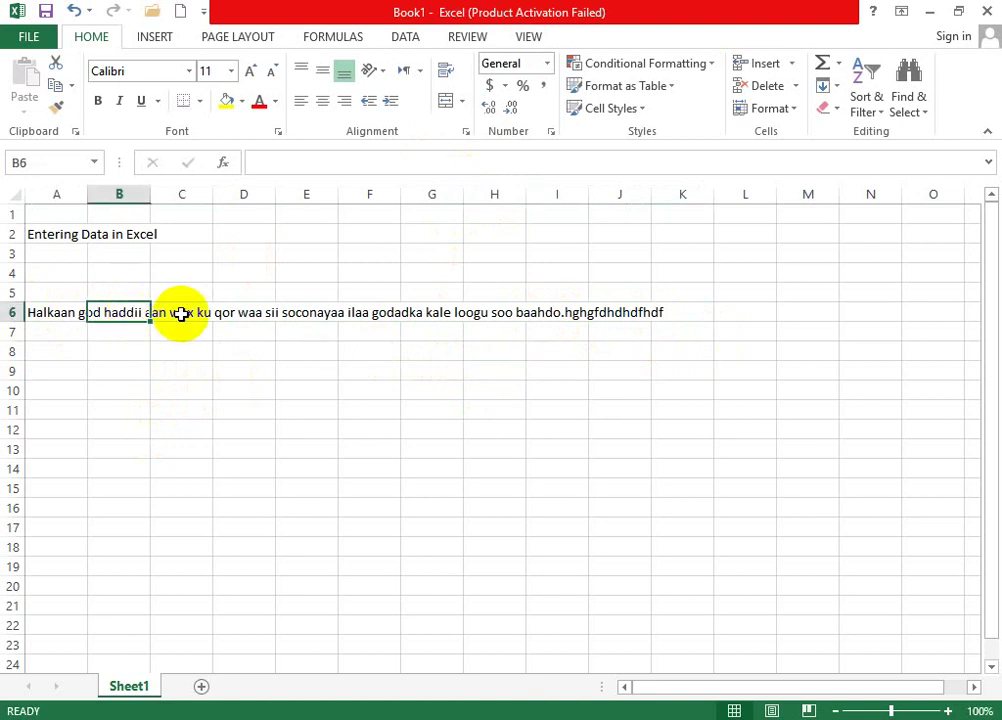
{"action": "left_click", "coordinate": [205, 313]}
{"action": "left_click", "coordinate": [302, 307]}
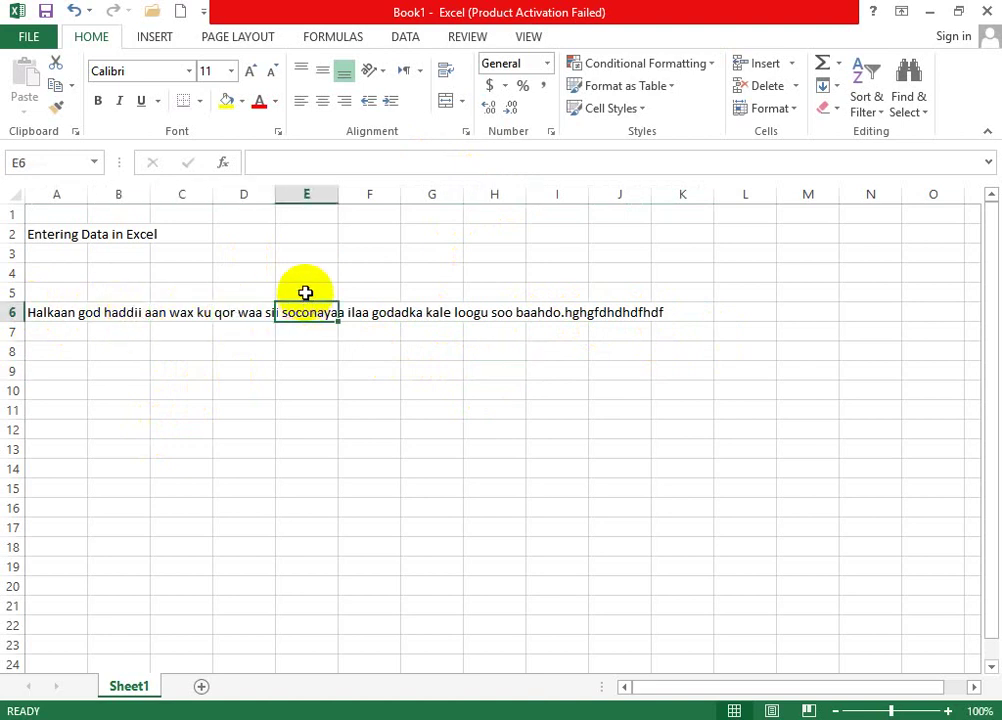
{"action": "left_click", "coordinate": [60, 309]}
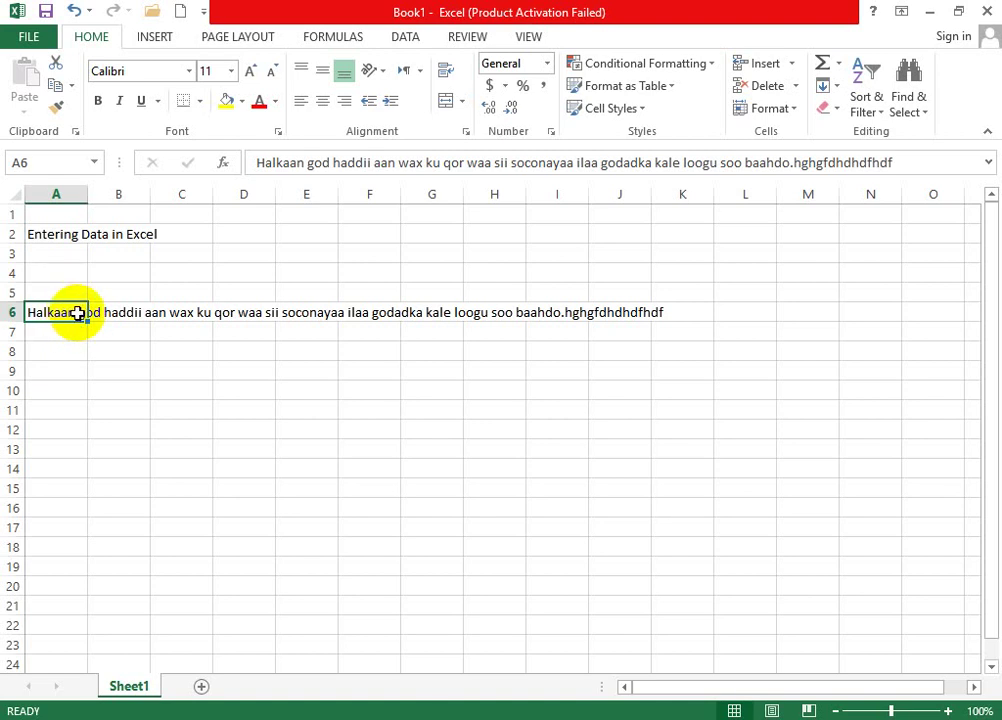
{"action": "left_click", "coordinate": [622, 312]}
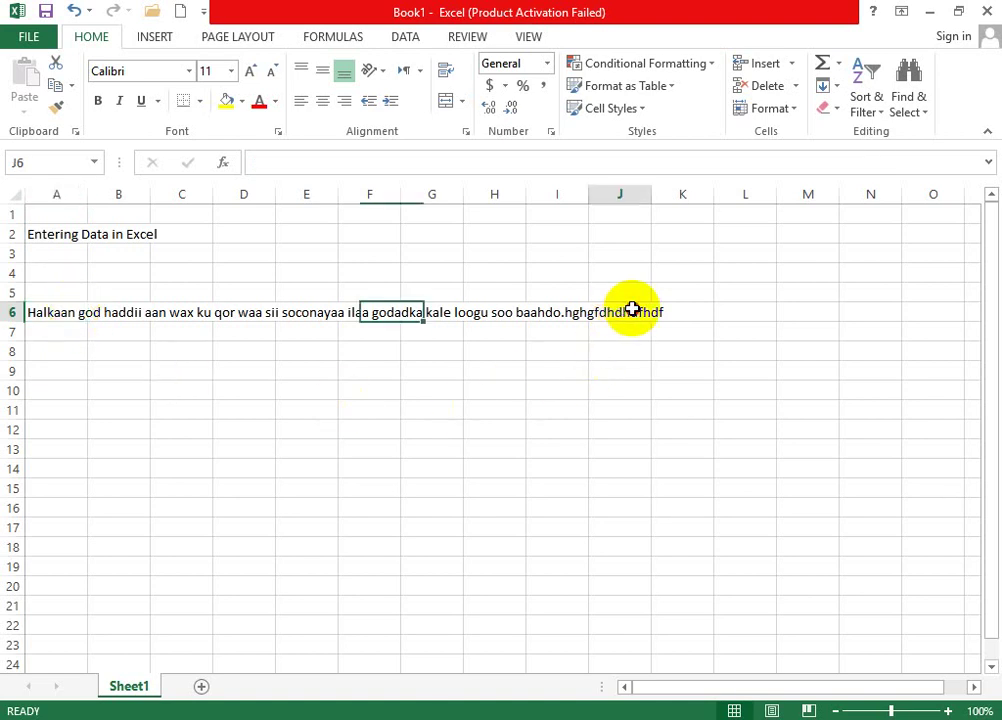
{"action": "left_click", "coordinate": [692, 320]}
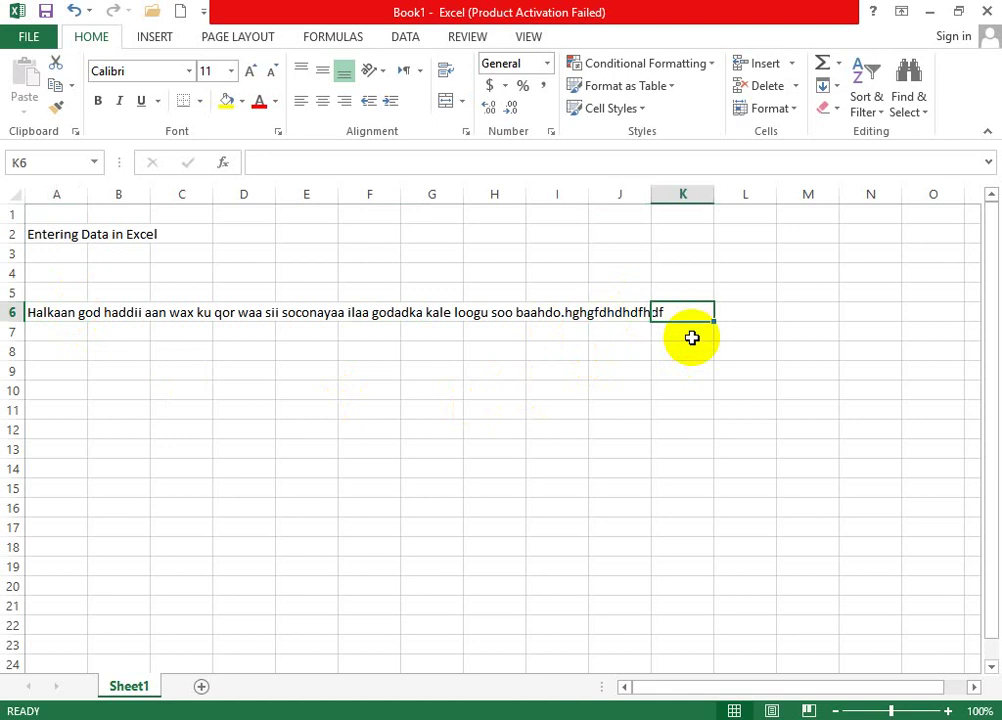
- Examine the row 6 cells under the overflowing sentence one at a time, going from K6 back to A6
{"action": "key", "text": "Left"}
{"action": "key", "text": "Left"}
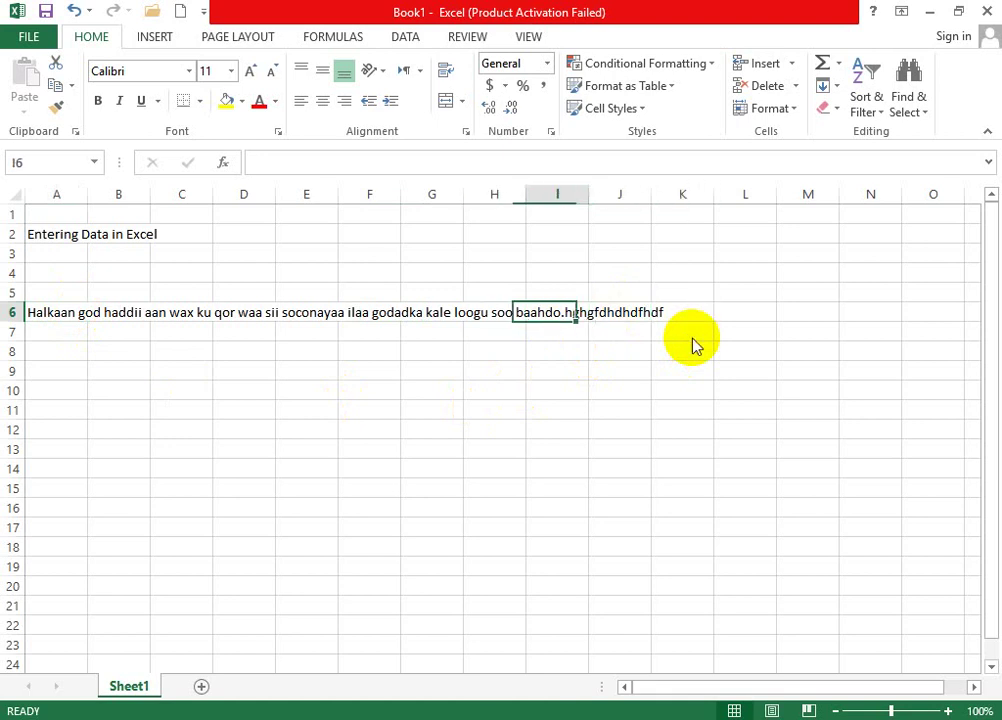
{"action": "key", "text": "Right"}
{"action": "key", "text": "Right"}
{"action": "key", "text": "Left"}
{"action": "key", "text": "Left"}
{"action": "key", "text": "Left"}
{"action": "key", "text": "Left"}
{"action": "key", "text": "Left"}
{"action": "key", "text": "Left"}
{"action": "key", "text": "Left"}
{"action": "key", "text": "Left"}
{"action": "key", "text": "Left"}
{"action": "key", "text": "Left"}
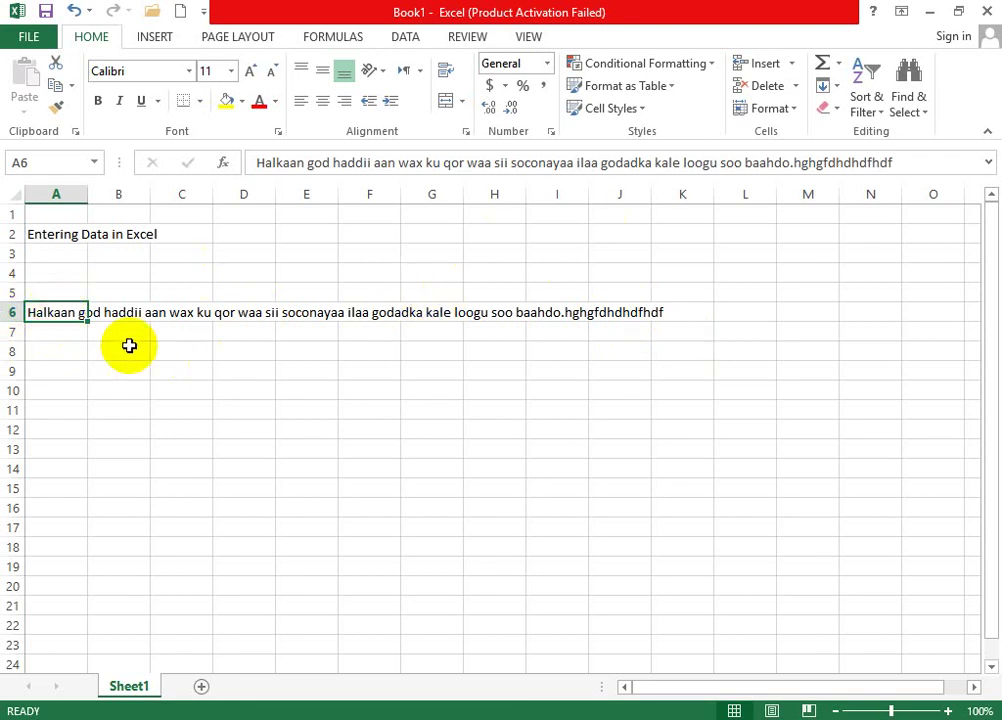
- Relocate the title to A1 and move the sentence from A6 to E16, on to A3, and finally to B3
{"action": "left_click_drag", "start_coordinate": [69, 323], "coordinate": [336, 502]}
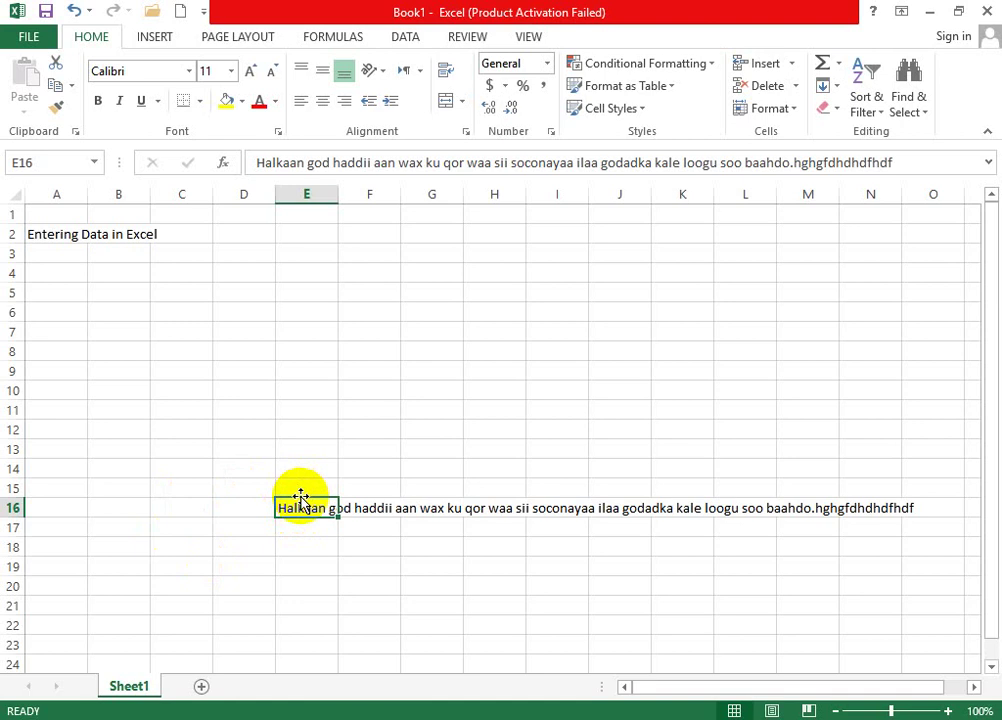
{"action": "left_click_drag", "start_coordinate": [300, 497], "coordinate": [70, 198]}
{"action": "left_click", "coordinate": [58, 231]}
{"action": "left_click", "coordinate": [78, 255]}
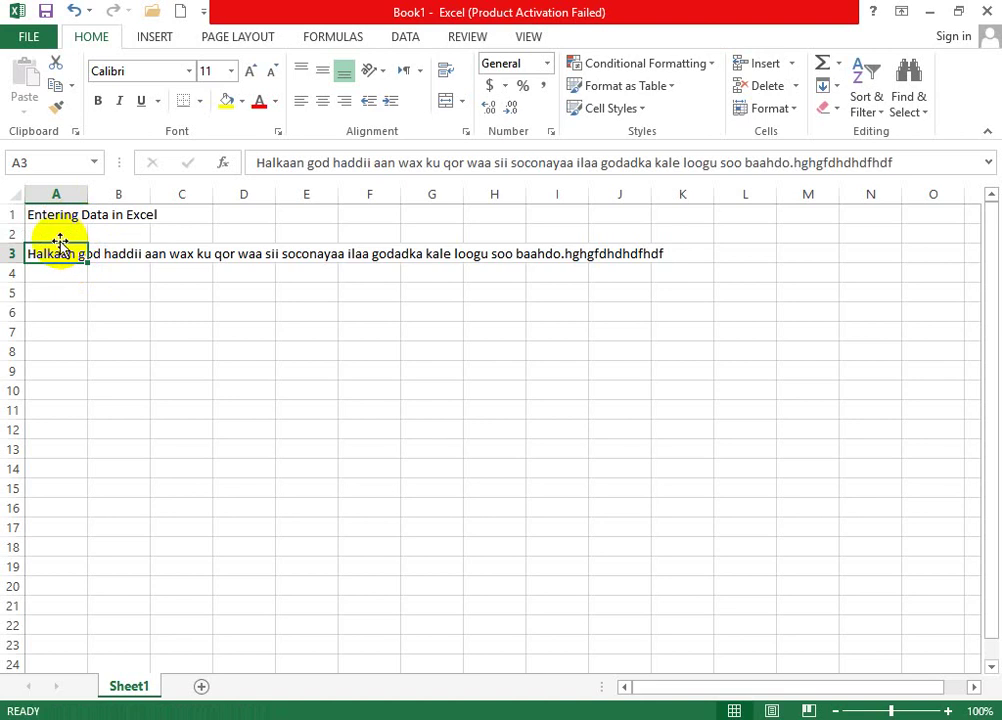
{"action": "left_click_drag", "start_coordinate": [55, 242], "coordinate": [112, 252]}
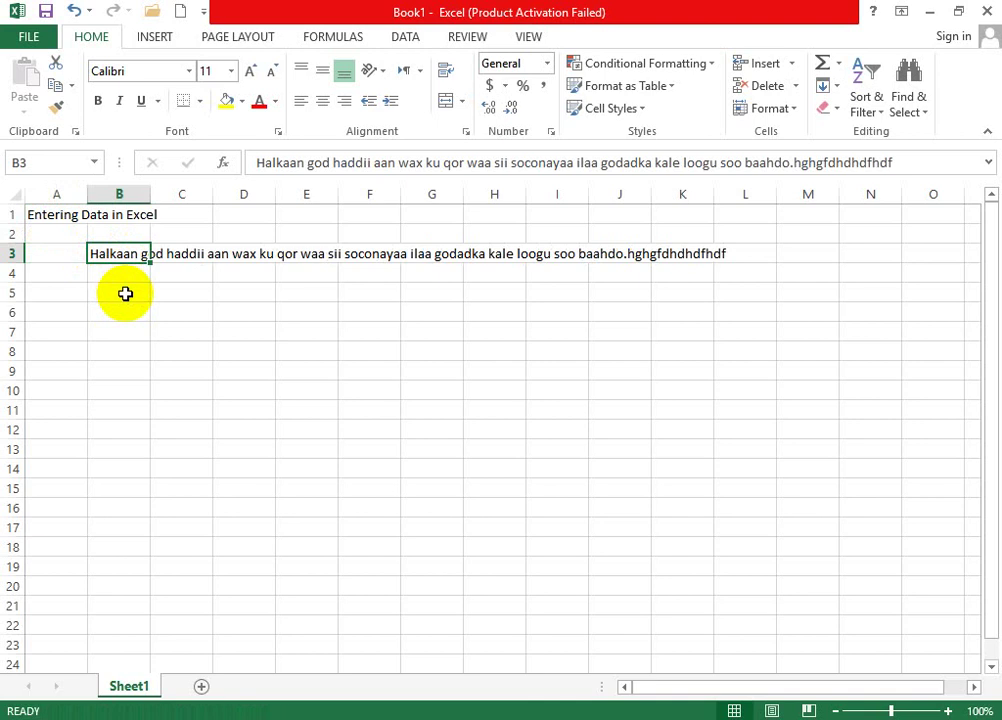
- Move the sentence from B3 to F14, and undo the move
{"action": "key", "text": "ctrl+c"}
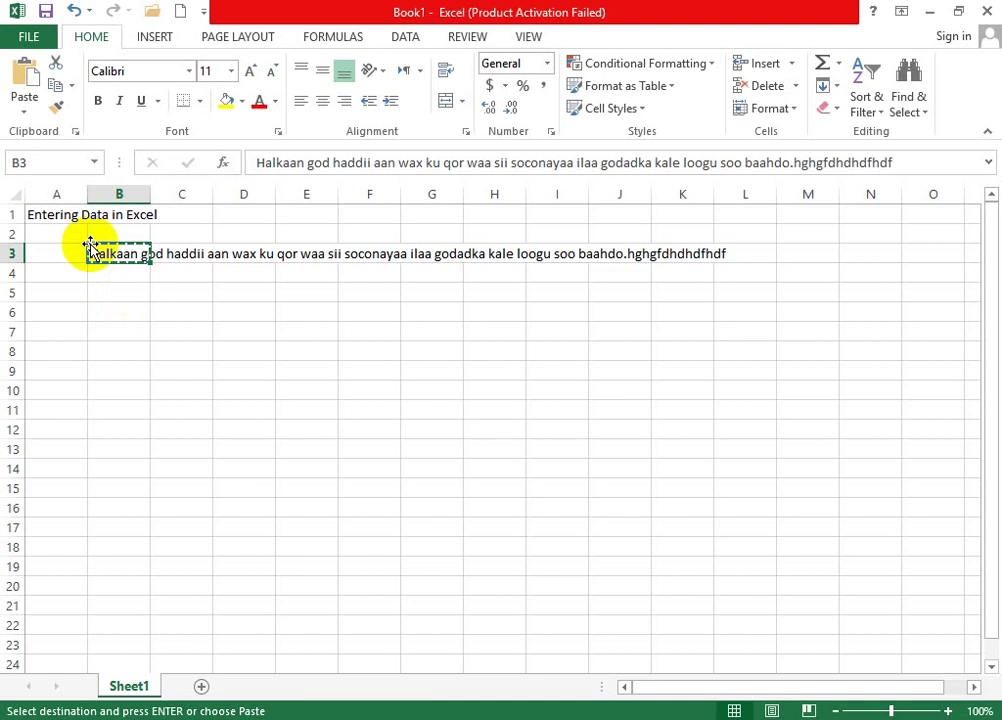
{"action": "left_click", "coordinate": [351, 467]}
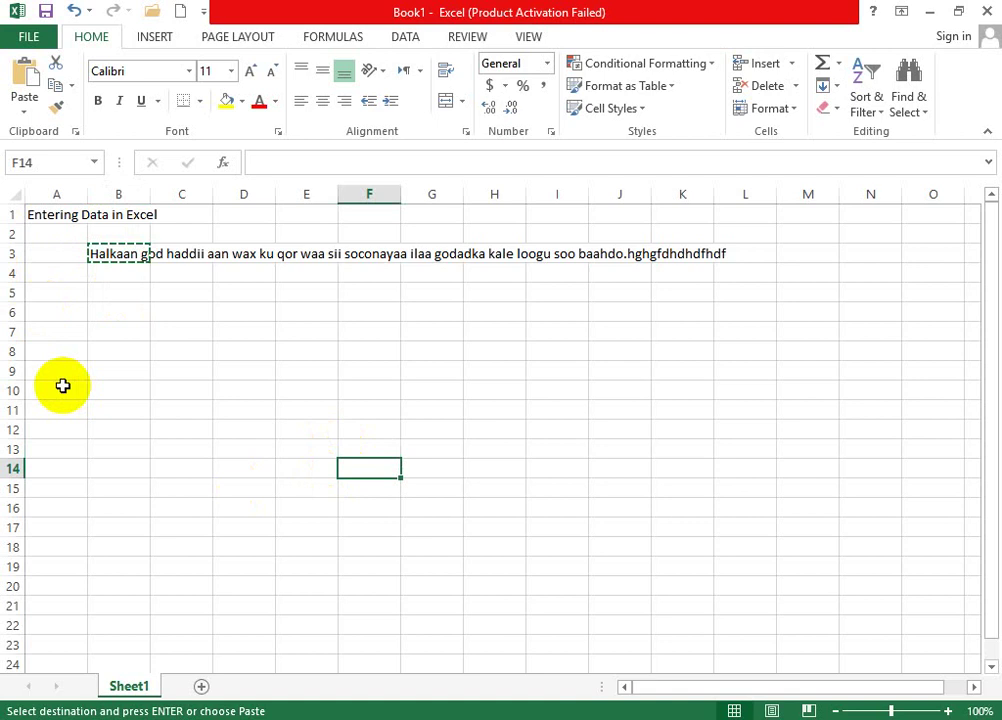
{"action": "key", "text": "ctrl+v"}
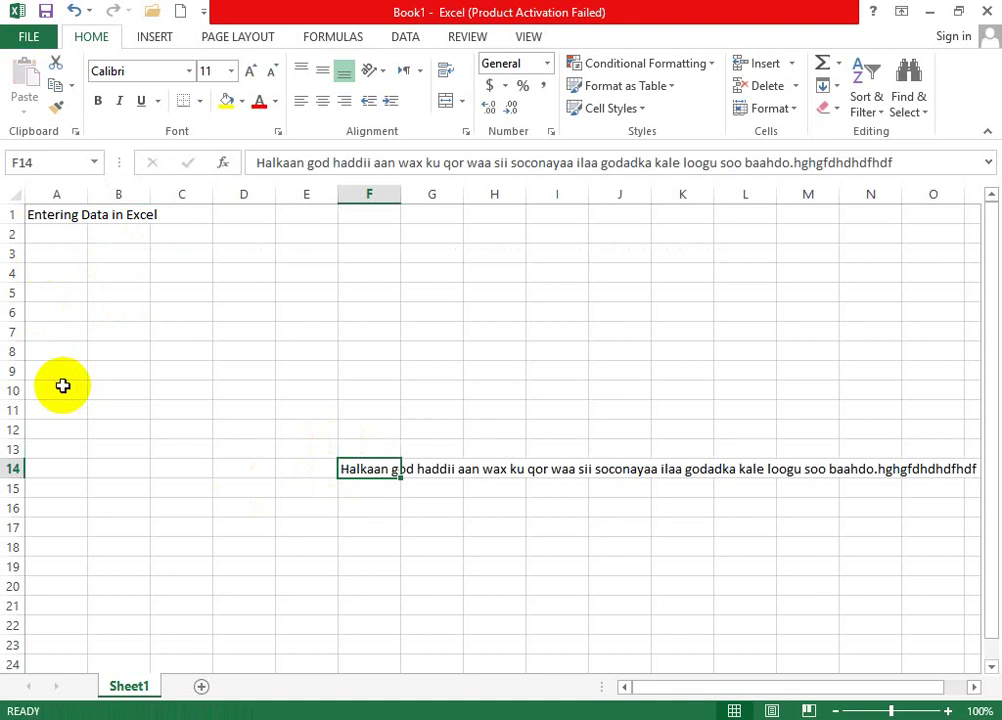
{"action": "key", "text": "Return"}
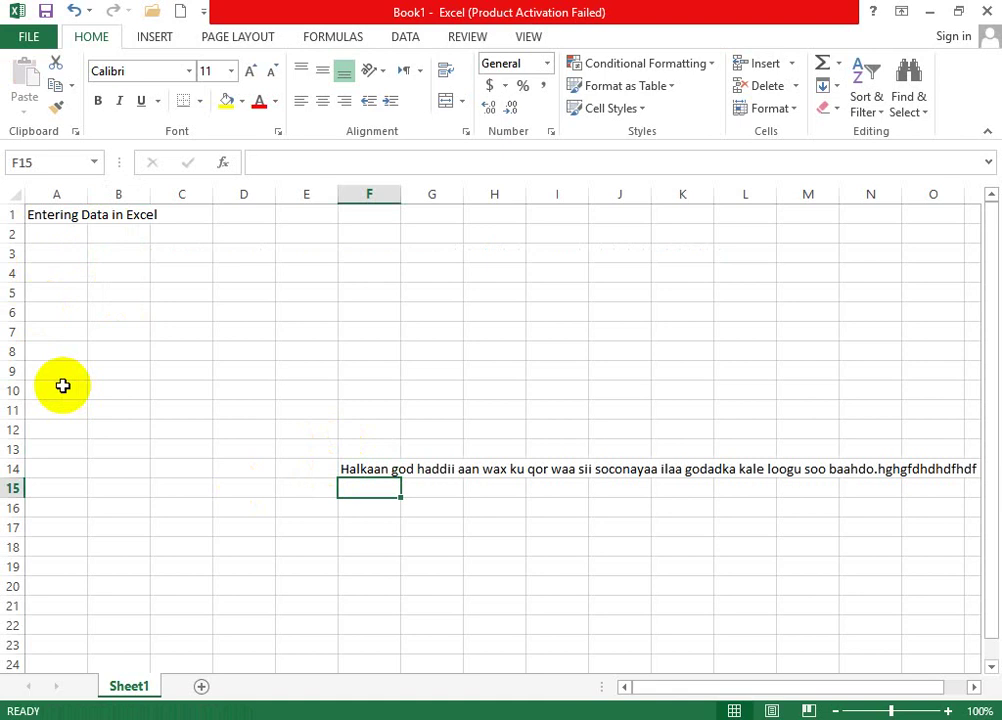
{"action": "key", "text": "ctrl+z"}
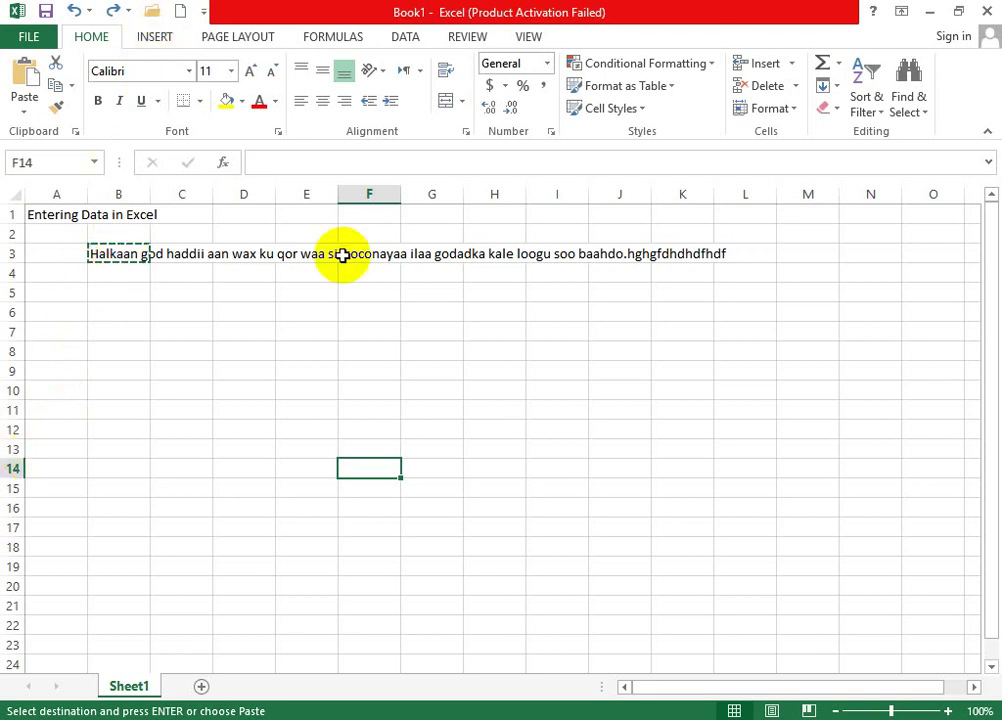
- Copy the sentence in B3 and paste it into F10 and F11
{"action": "right_click", "coordinate": [125, 255]}
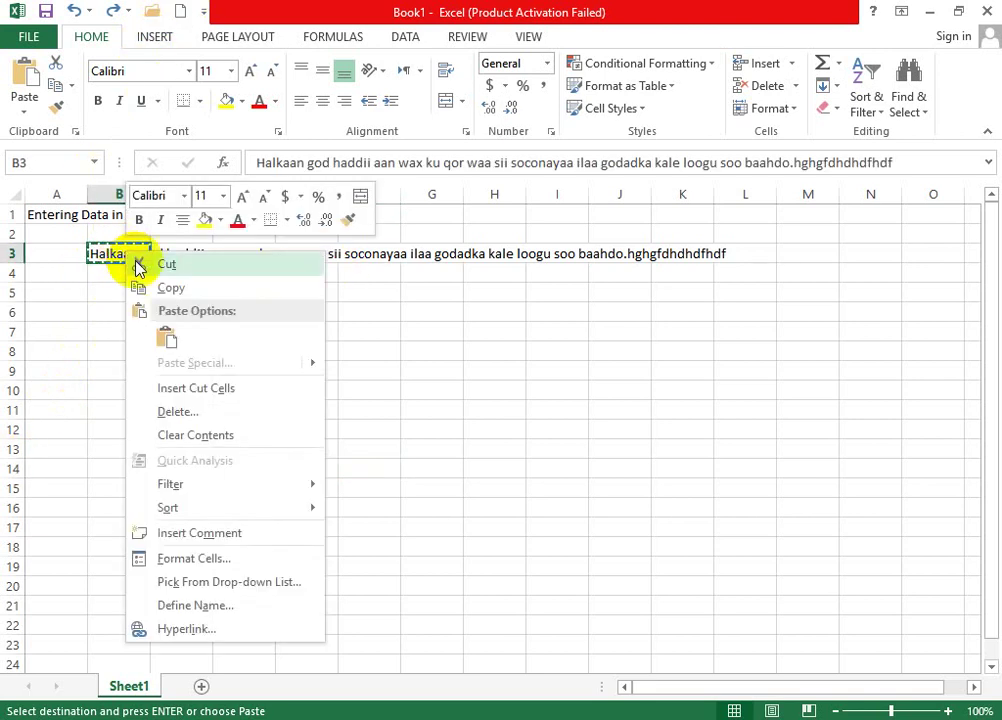
{"action": "left_click", "coordinate": [152, 289]}
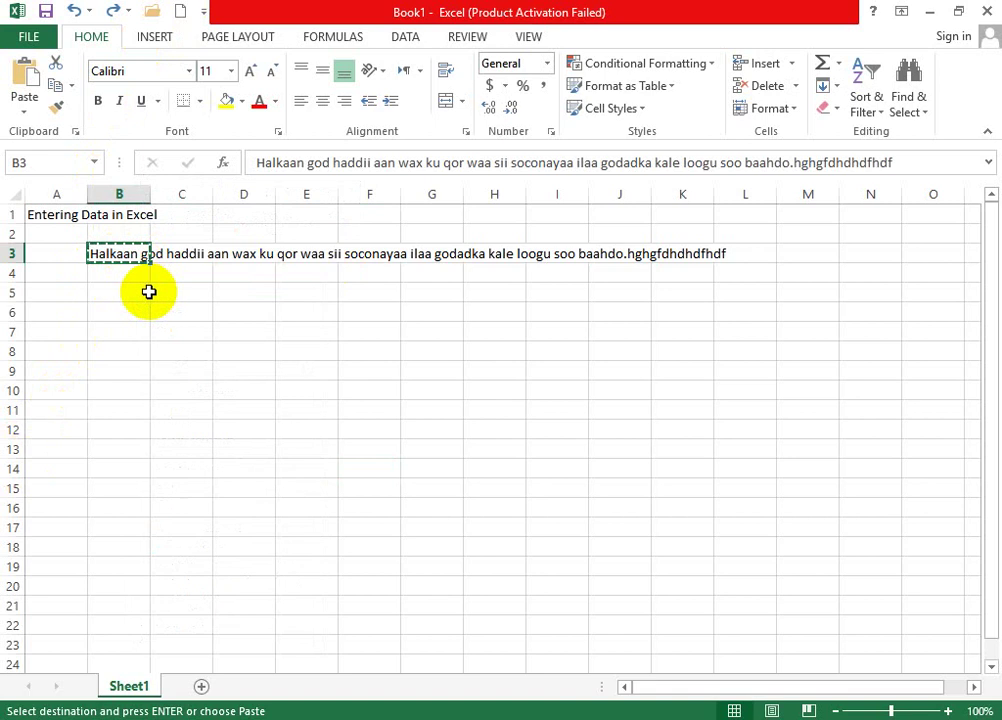
{"action": "left_click", "coordinate": [147, 292]}
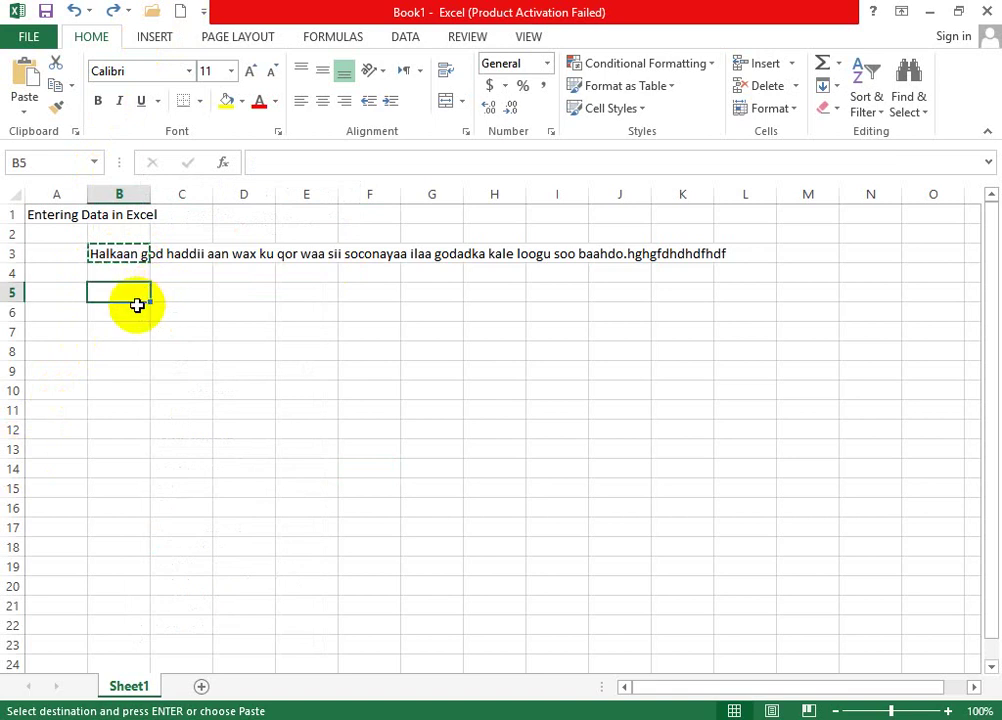
{"action": "left_click", "coordinate": [174, 349]}
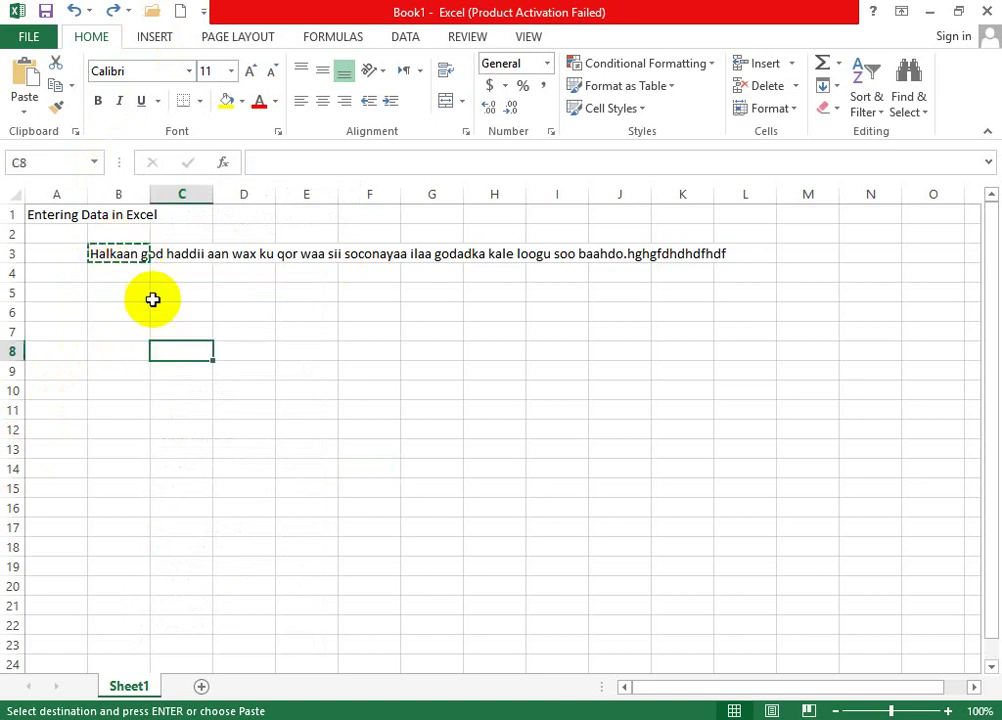
{"action": "left_click", "coordinate": [114, 257]}
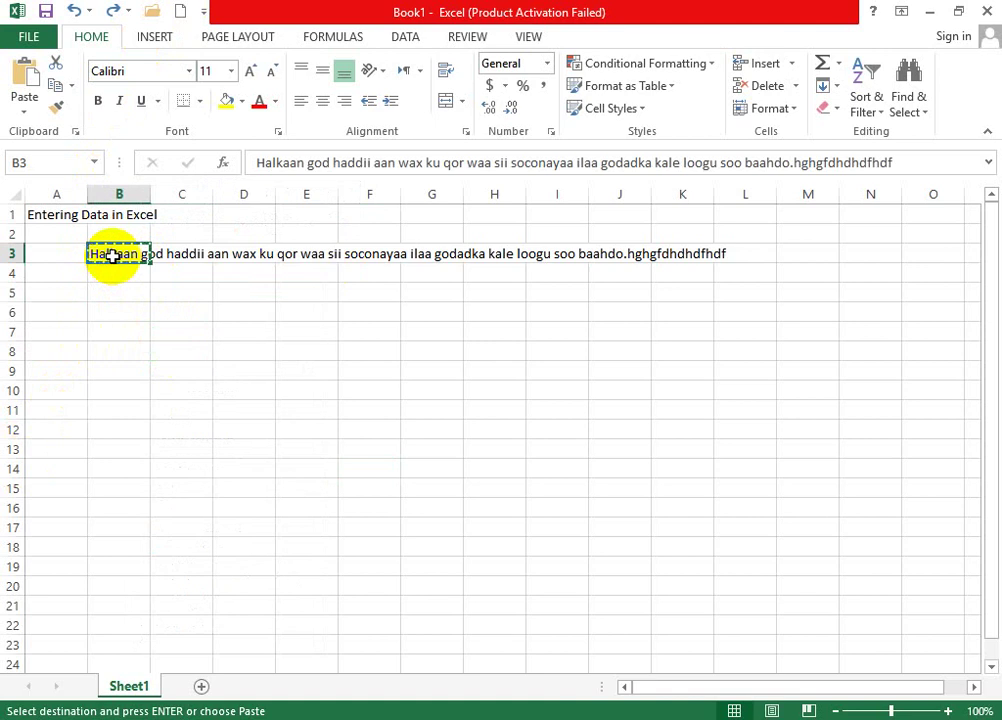
{"action": "right_click", "coordinate": [114, 255]}
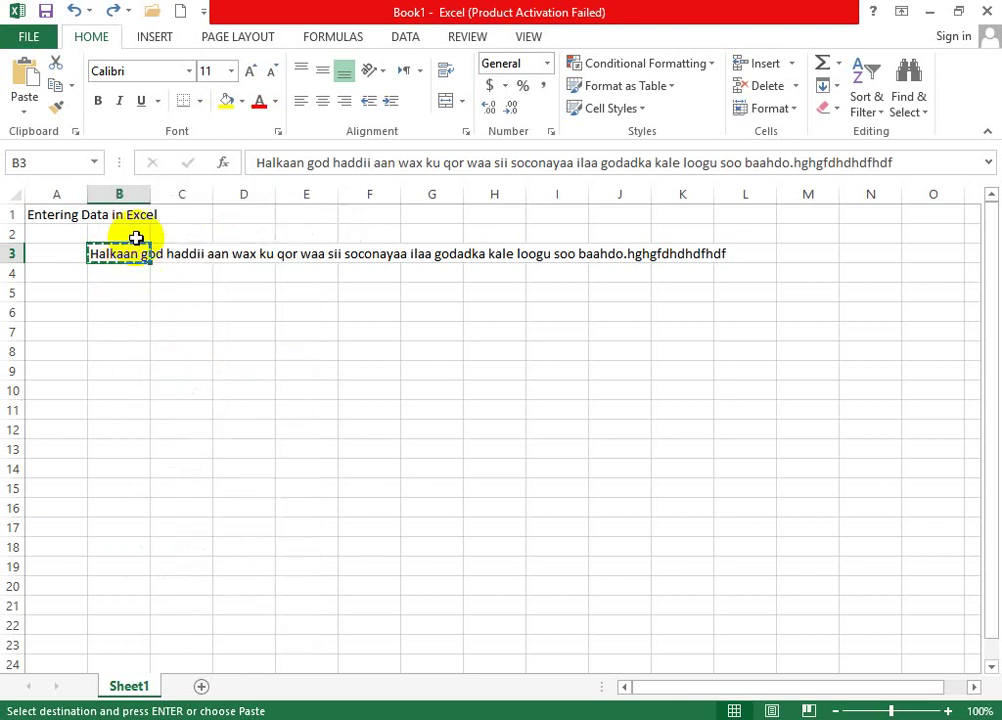
{"action": "left_click", "coordinate": [372, 392]}
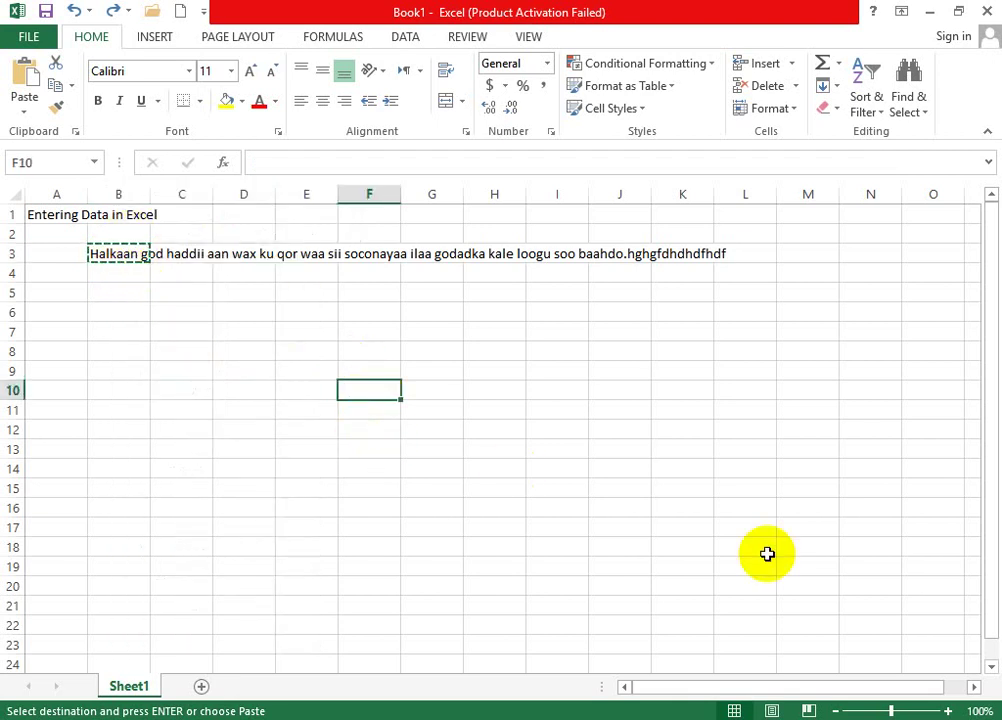
{"action": "key", "text": "ctrl+v"}
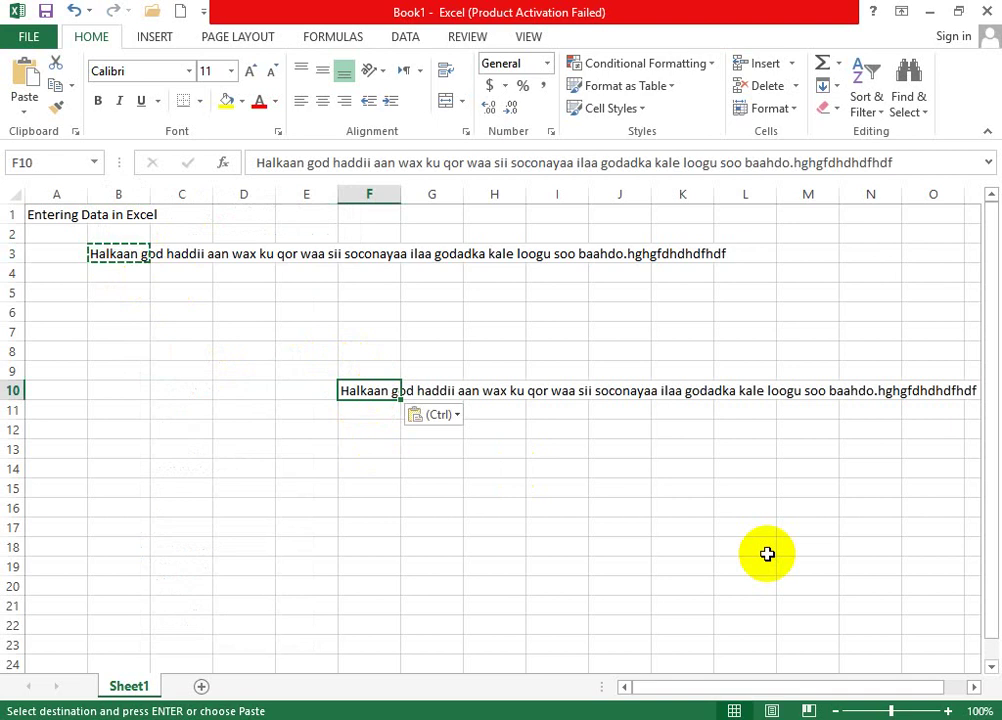
{"action": "key", "text": "Return"}
{"action": "key", "text": "ctrl+v"}
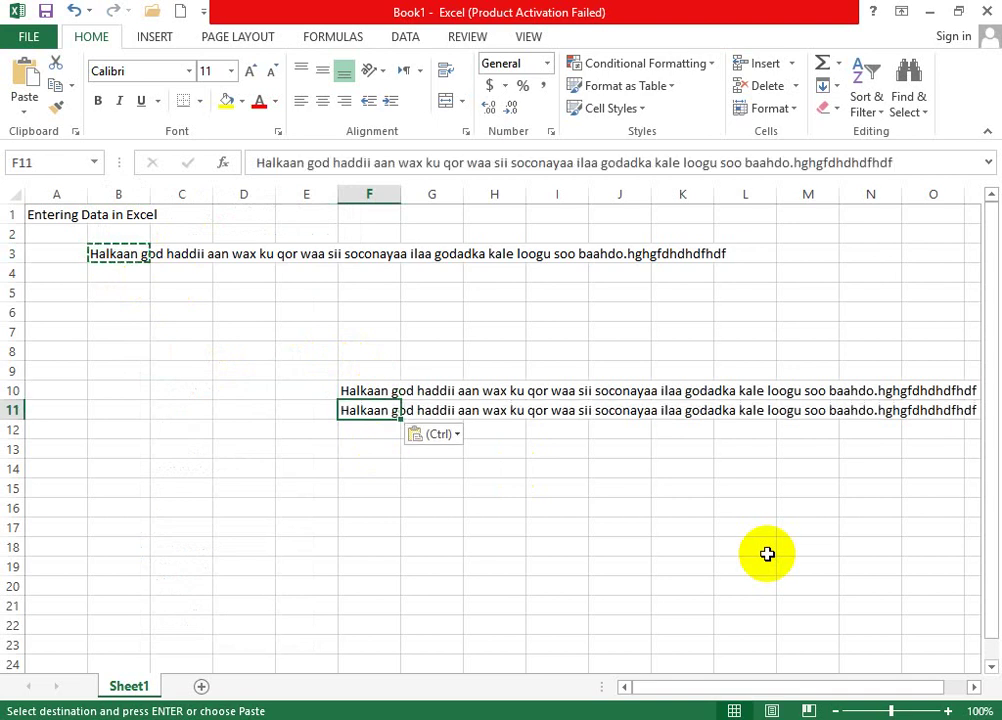
- Paste the copied sentence into F14 and F15 as well
{"action": "key", "text": "Down"}
{"action": "key", "text": "Down"}
{"action": "key", "text": "Down"}
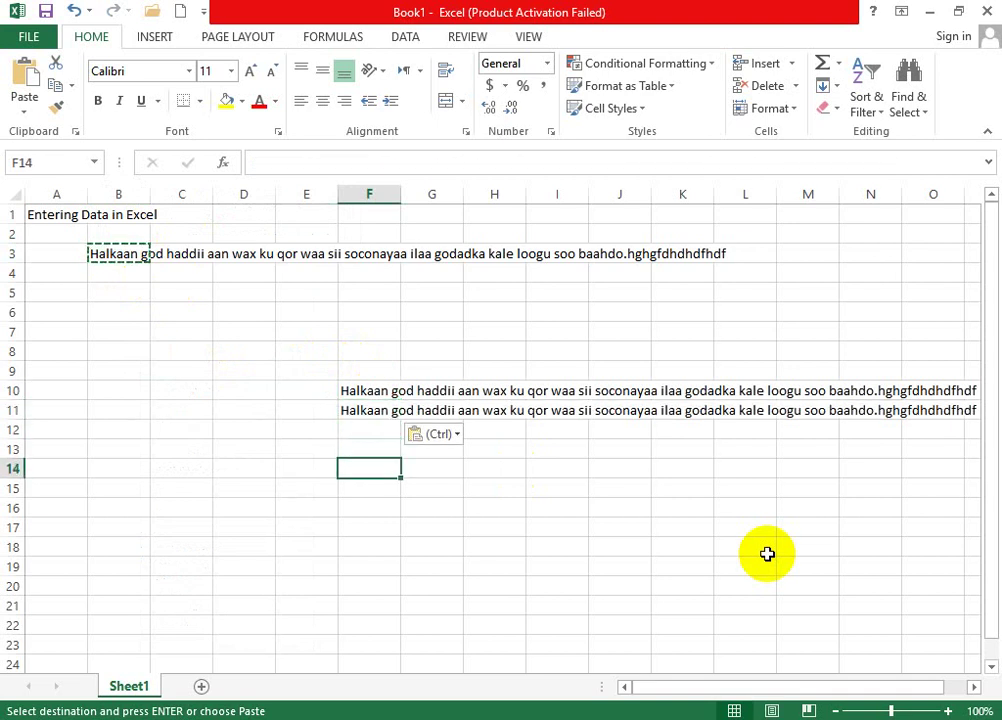
{"action": "key", "text": "ctrl+v"}
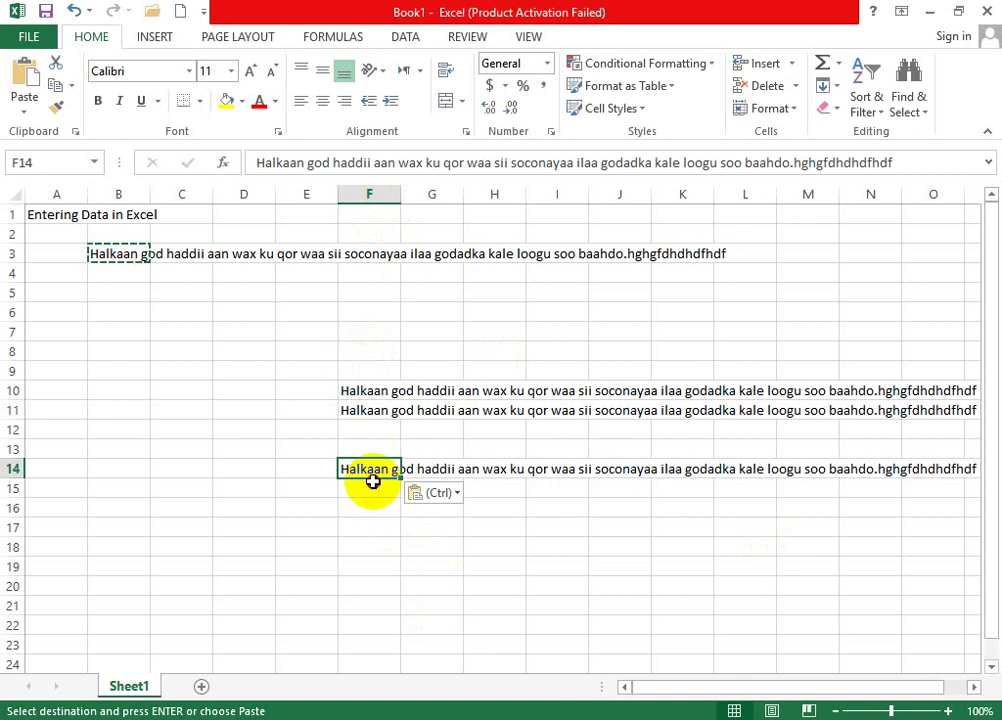
{"action": "left_click", "coordinate": [372, 482]}
{"action": "key", "text": "ctrl+v"}
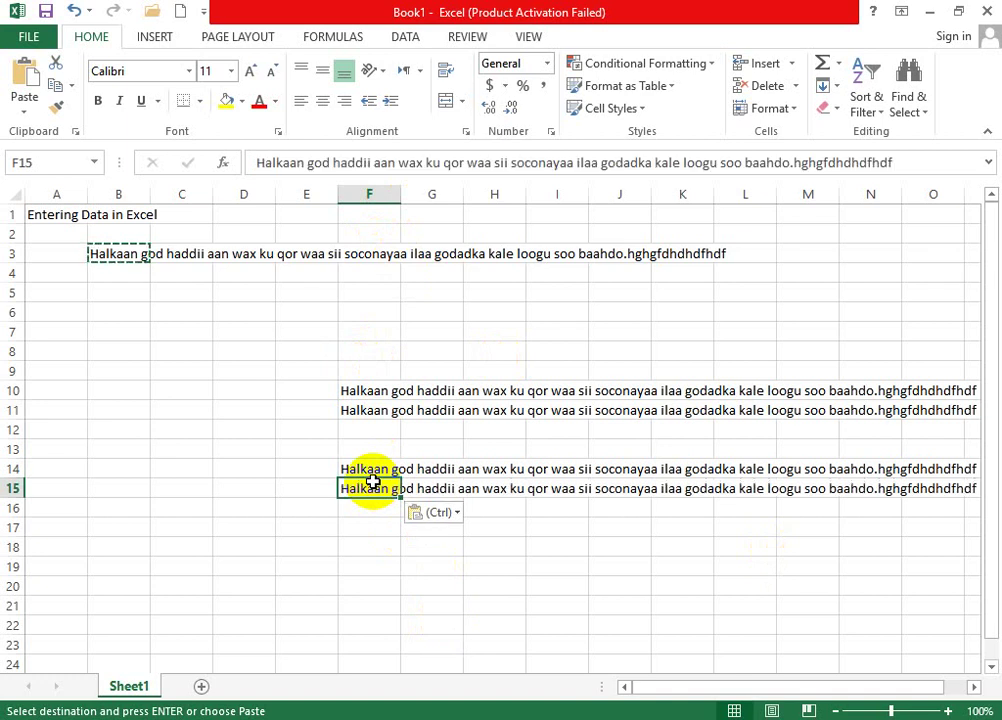
- Clear the contents of rows 10 through 15 to remove the pasted copies
{"action": "left_click", "coordinate": [365, 530]}
{"action": "left_click_drag", "start_coordinate": [300, 350], "coordinate": [523, 521]}
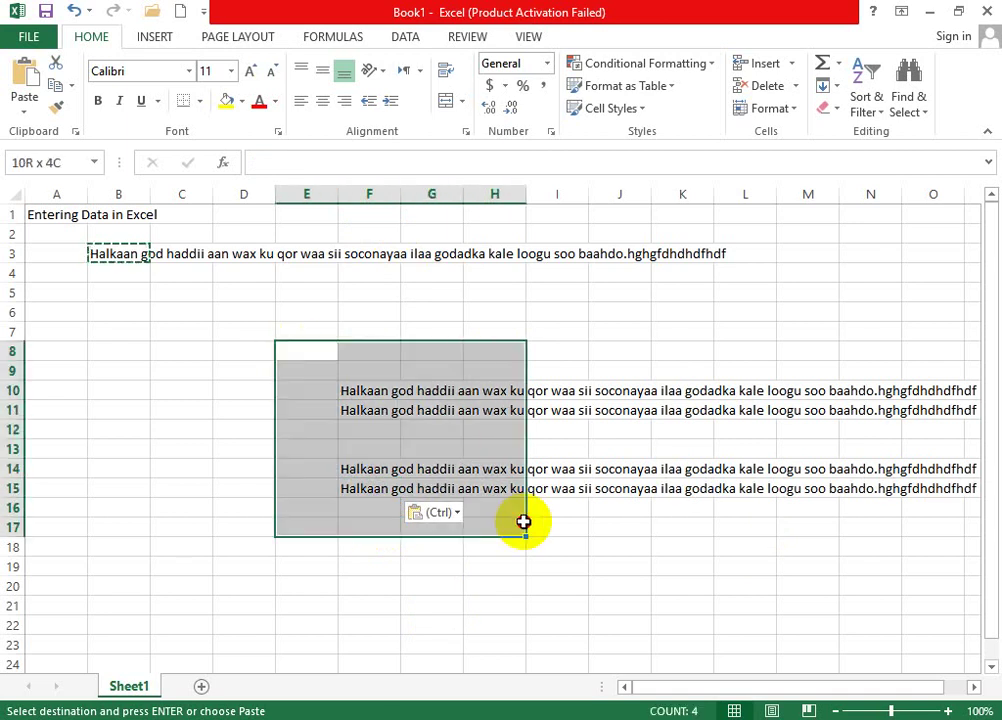
{"action": "left_click", "coordinate": [318, 427]}
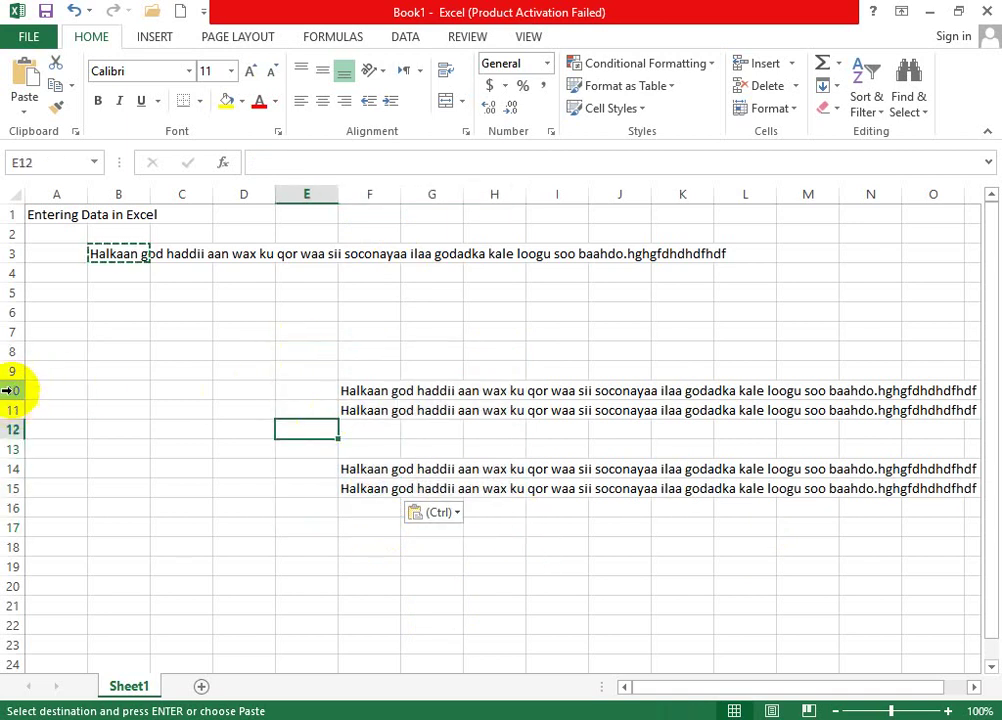
{"action": "left_click_drag", "start_coordinate": [8, 390], "coordinate": [8, 490]}
{"action": "key", "text": "Delete"}
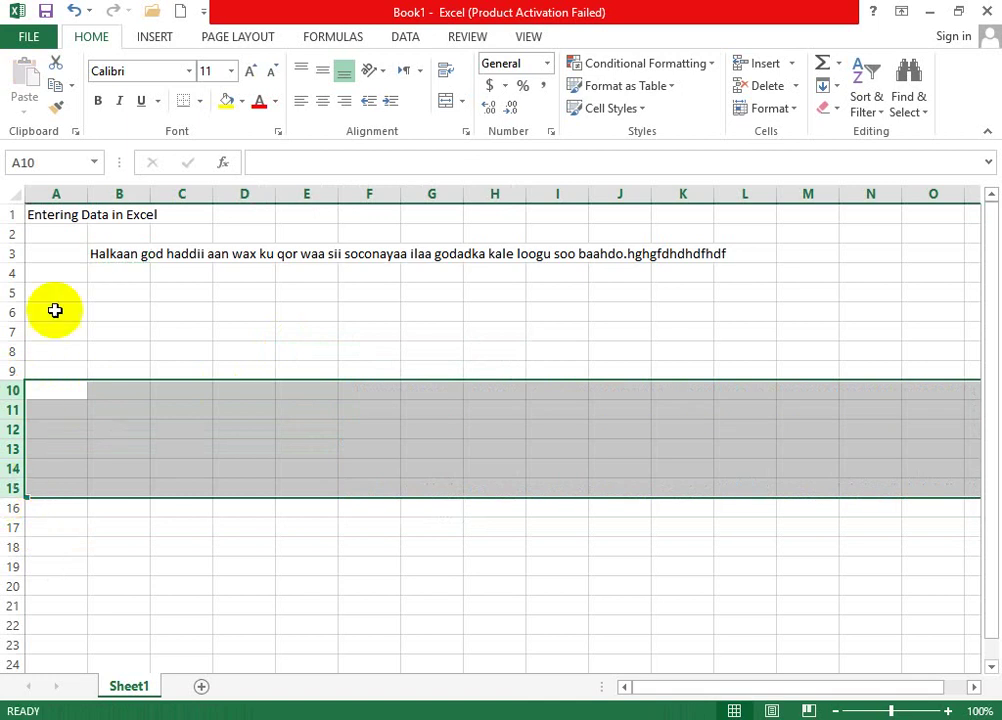
- Copy the sentence from B3 into D9, ending the copy mode with the paste
{"action": "left_click", "coordinate": [129, 255]}
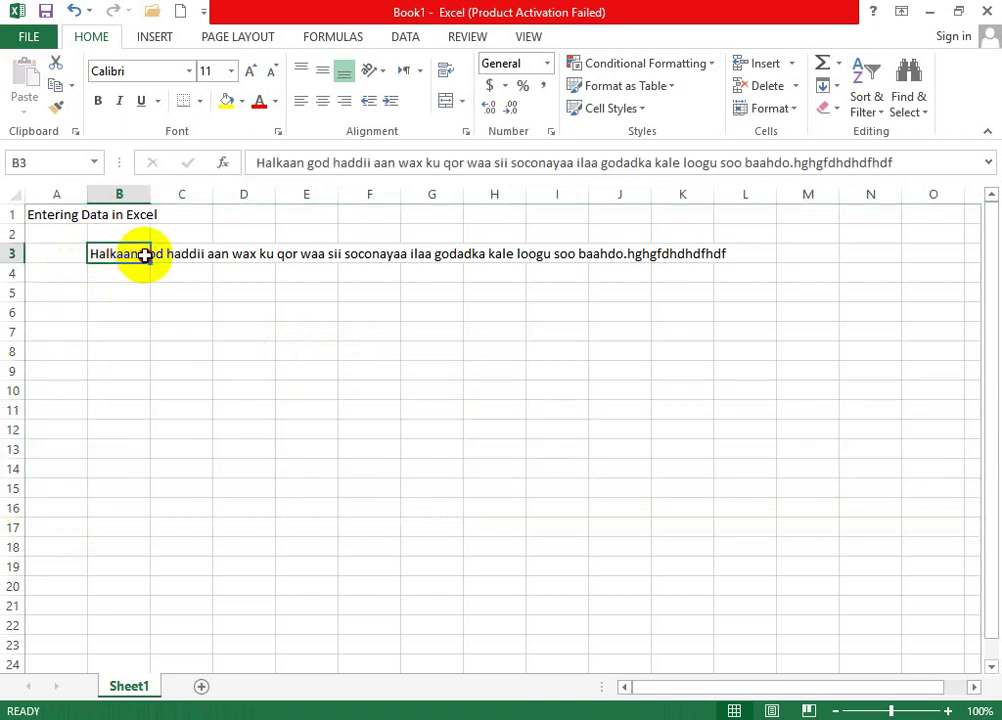
{"action": "right_click", "coordinate": [145, 256]}
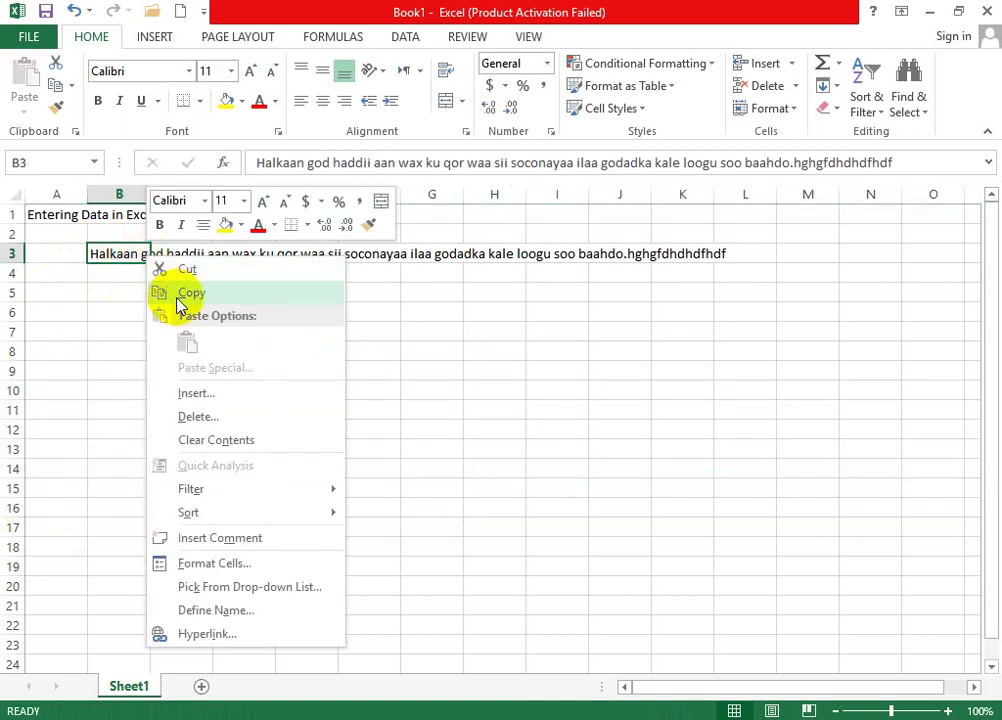
{"action": "left_click", "coordinate": [177, 303]}
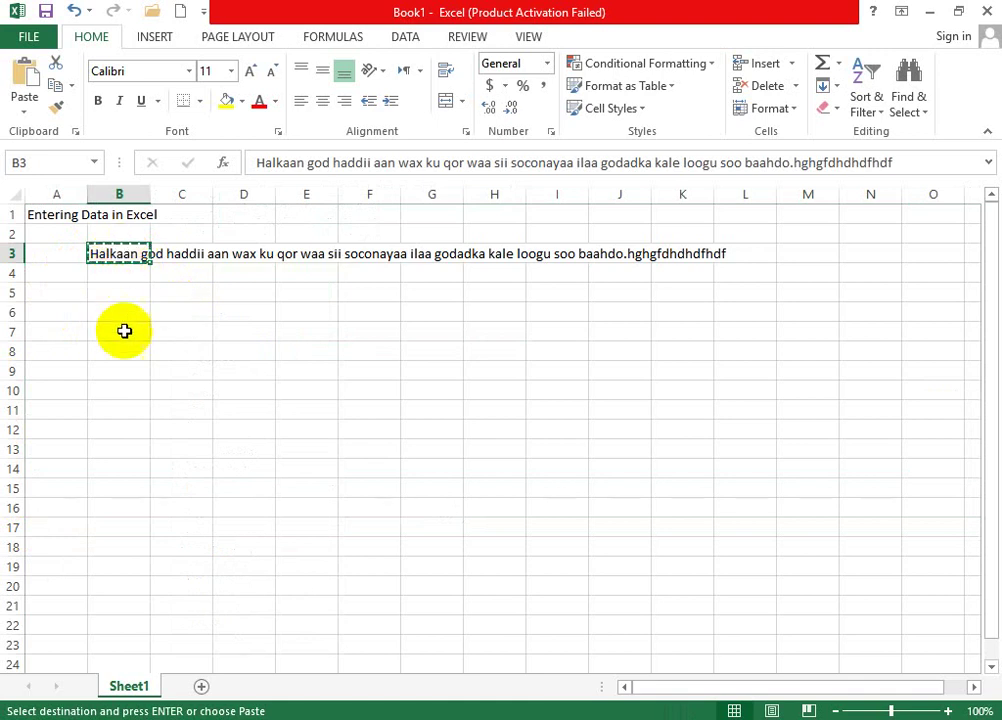
{"action": "left_click", "coordinate": [179, 365]}
{"action": "left_click", "coordinate": [246, 372]}
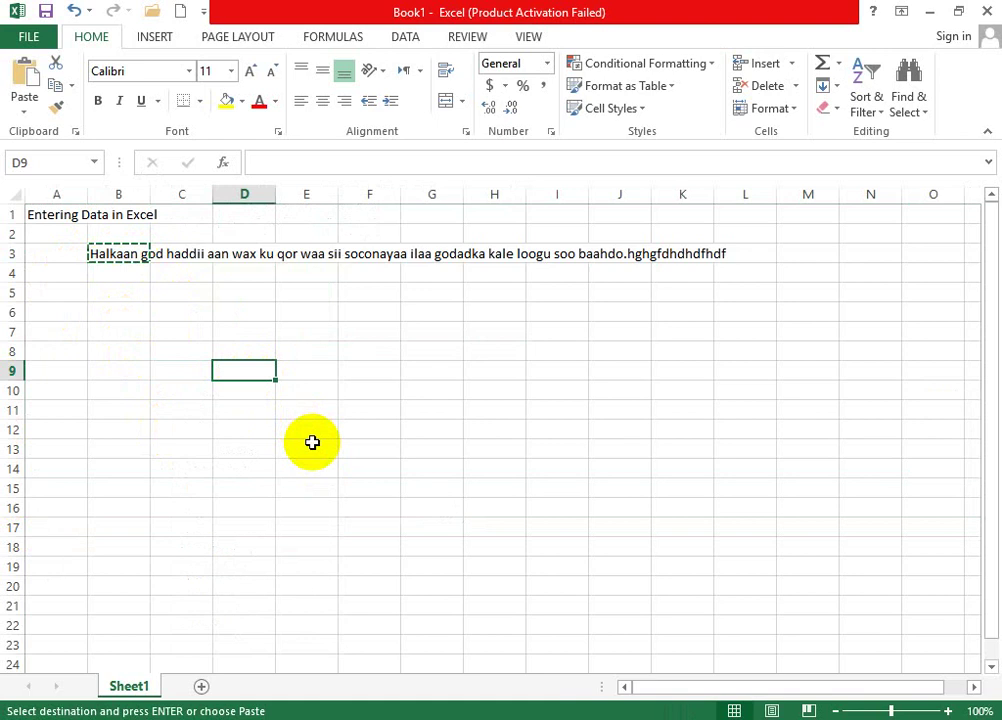
{"action": "key", "text": "Return"}
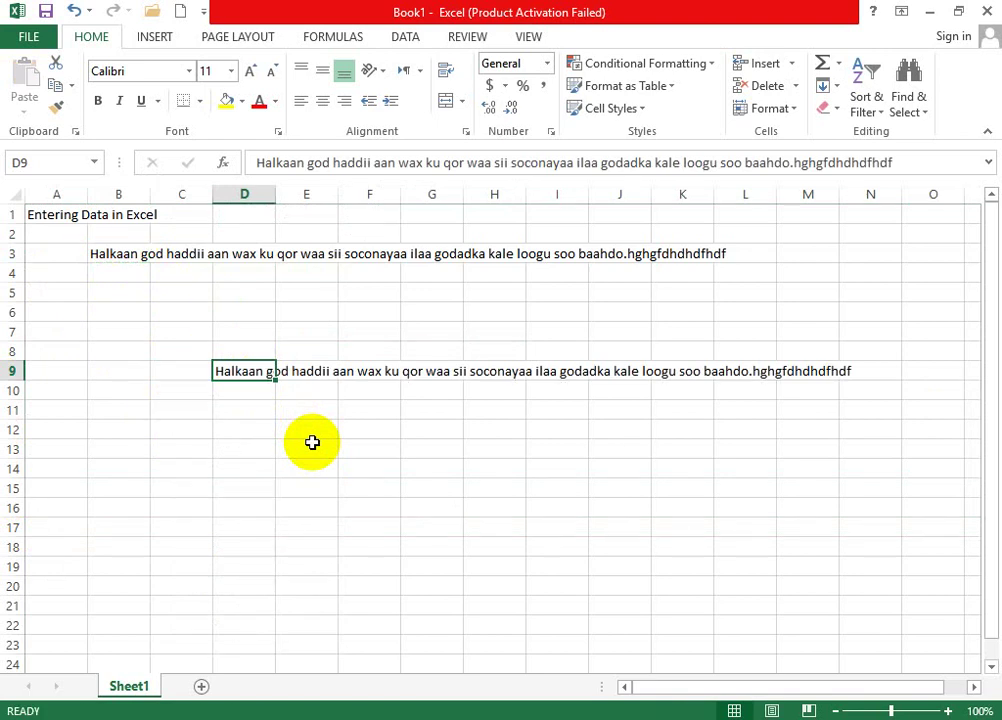
{"action": "key", "text": "Down"}
{"action": "key", "text": "Down"}
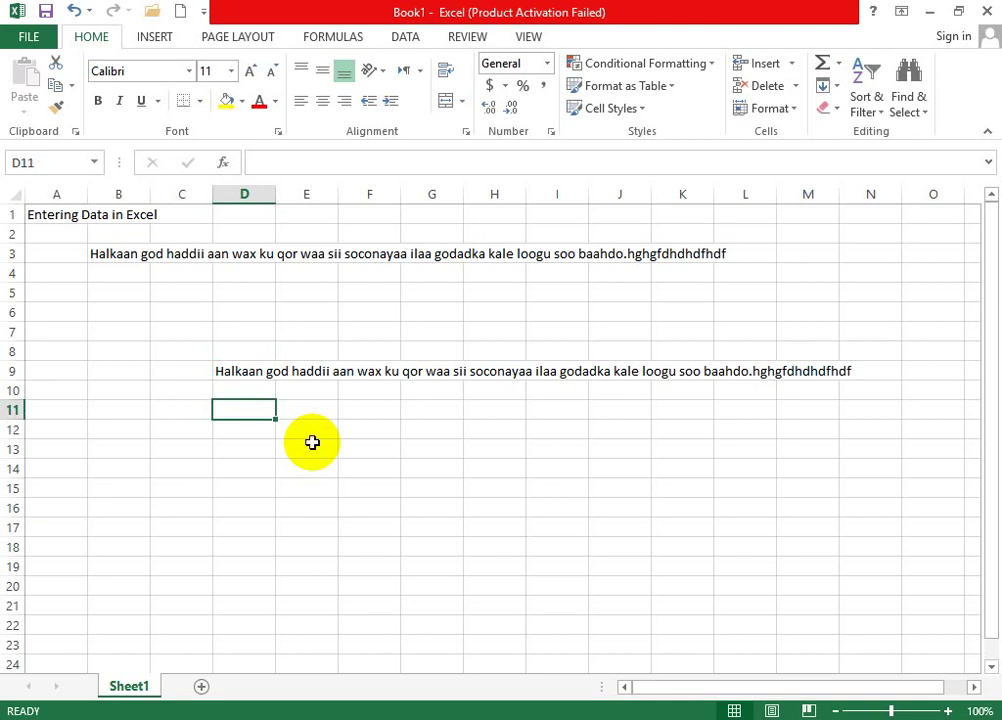
- Add a second worksheet, copy B3 on Sheet1, and switch to Sheet2 with the sentence ready for pasting
{"action": "left_click", "coordinate": [201, 686]}
{"action": "left_click", "coordinate": [129, 687]}
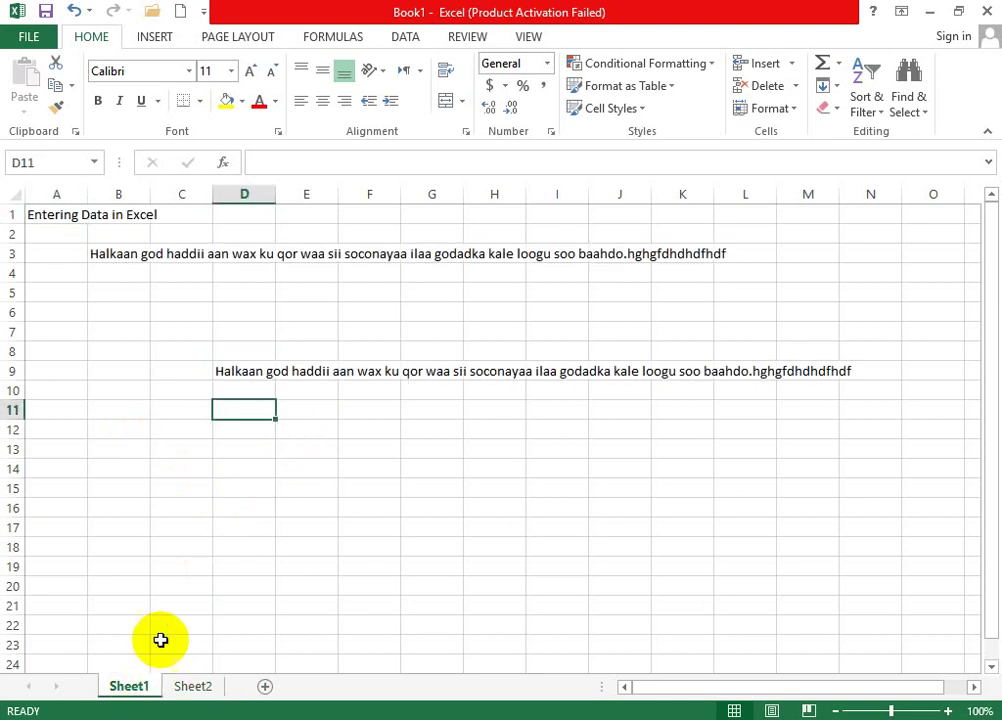
{"action": "left_click", "coordinate": [101, 253]}
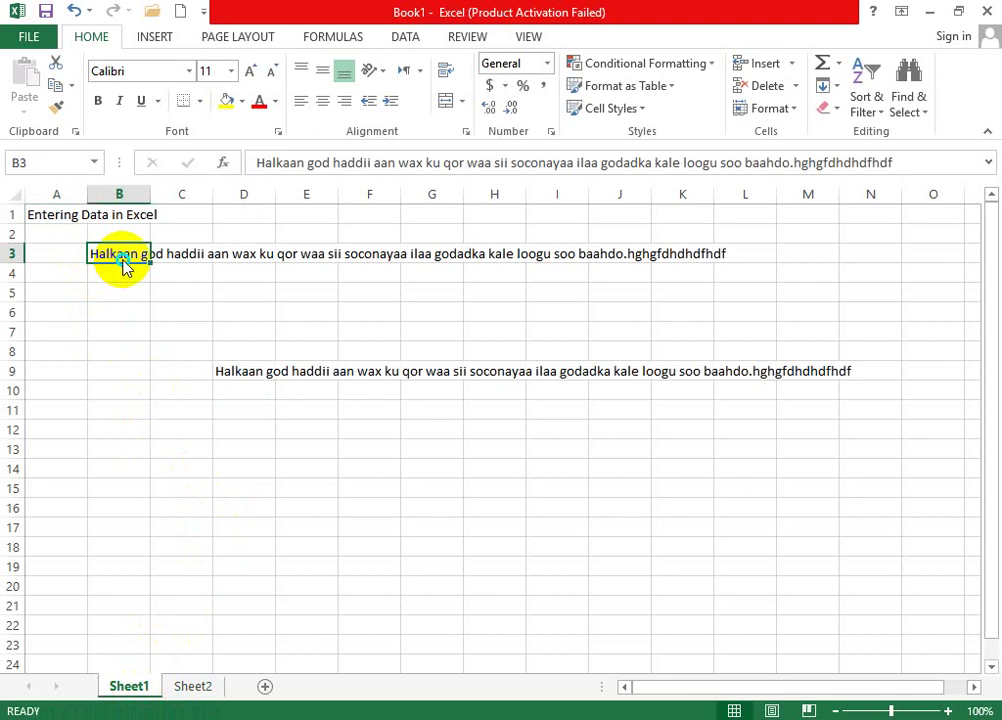
{"action": "right_click", "coordinate": [127, 262]}
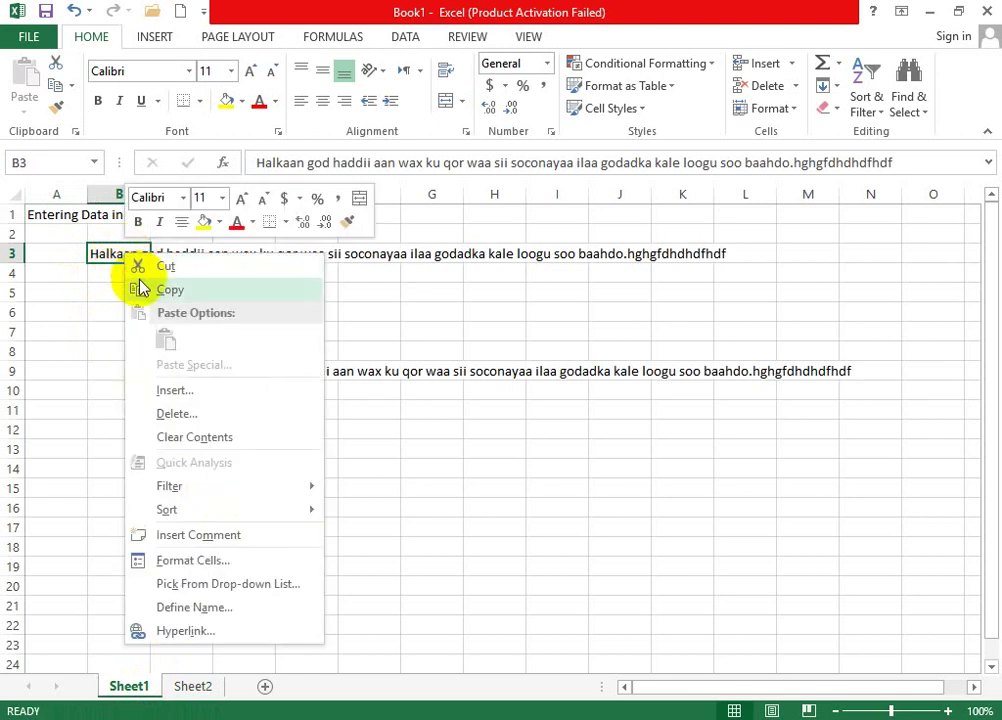
{"action": "left_click", "coordinate": [139, 289]}
{"action": "left_click", "coordinate": [200, 690]}
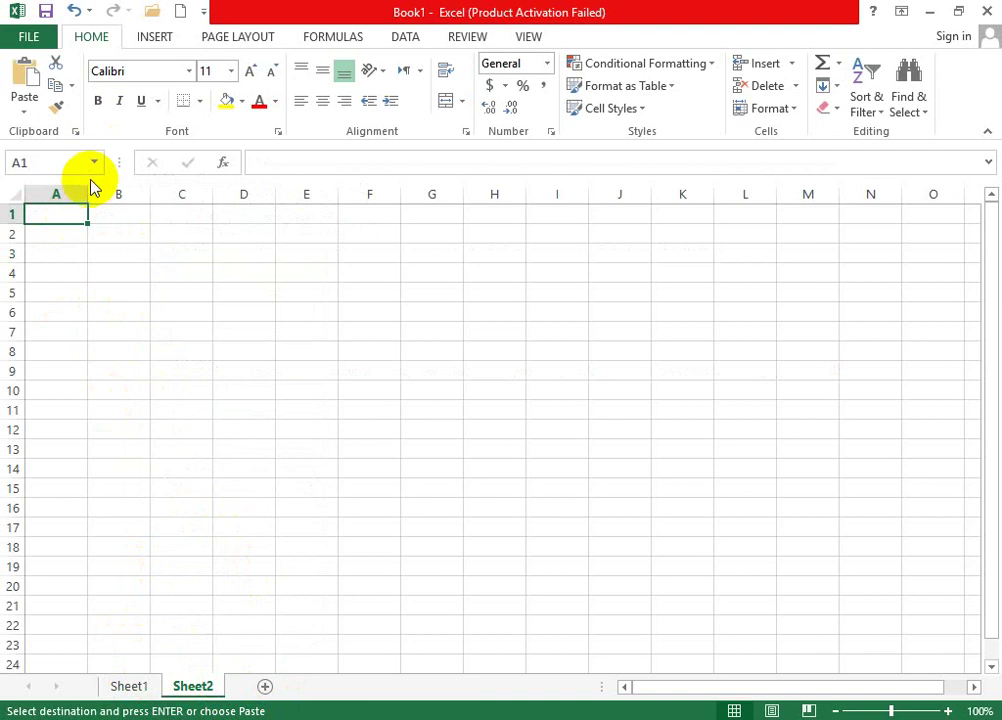
- Create a new blank workbook and select cell C14 as the destination for the copied sentence
{"action": "left_click", "coordinate": [35, 38]}
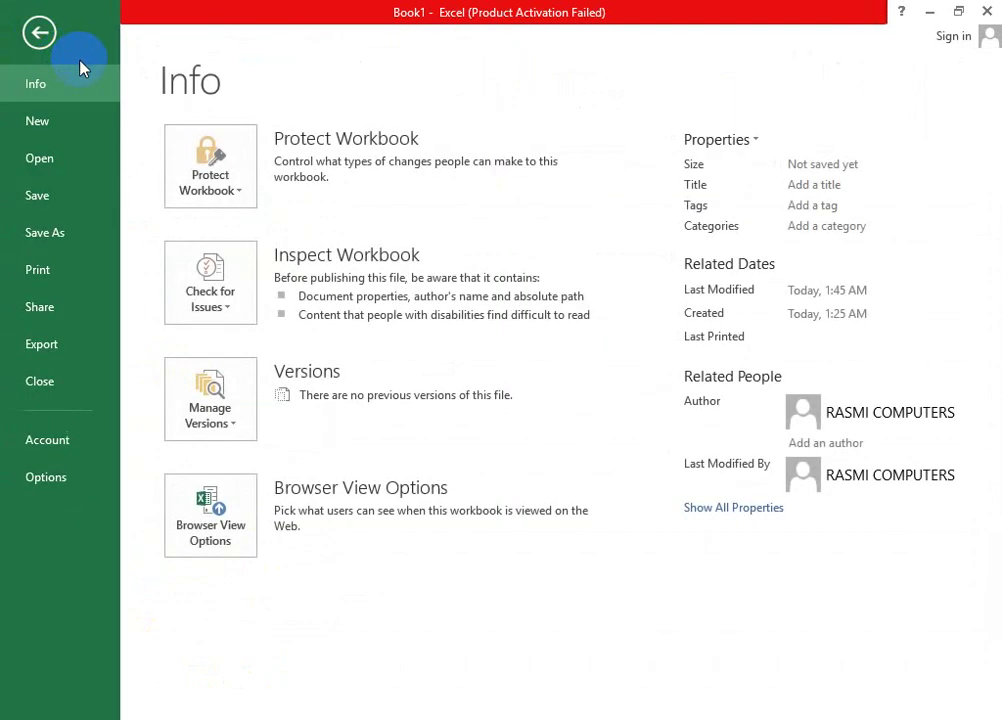
{"action": "left_click", "coordinate": [52, 127]}
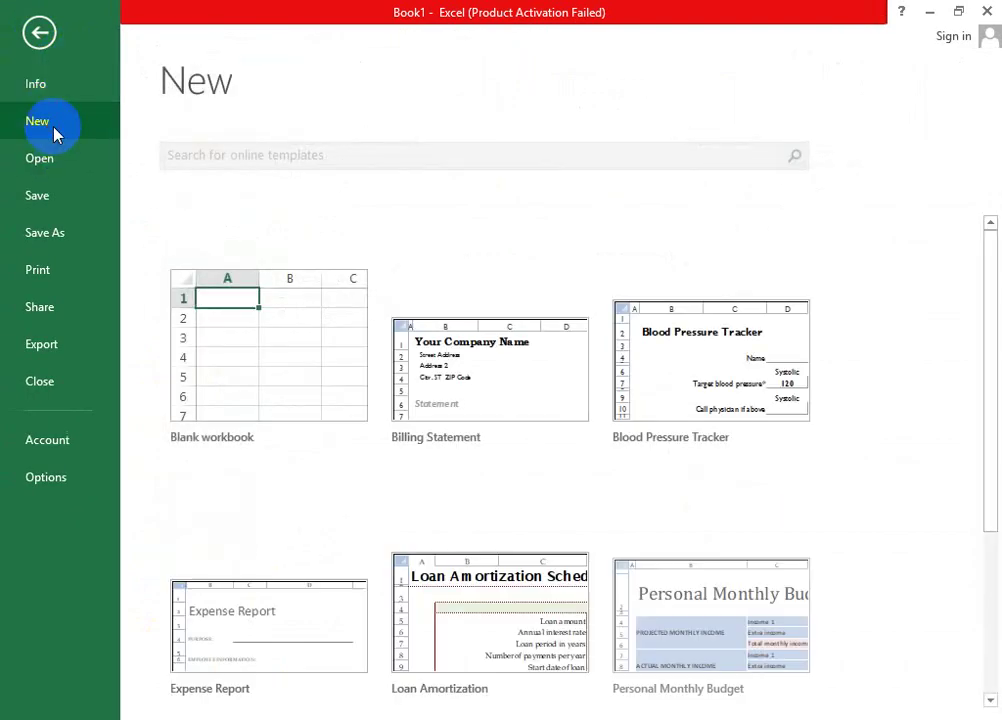
{"action": "left_click", "coordinate": [320, 351]}
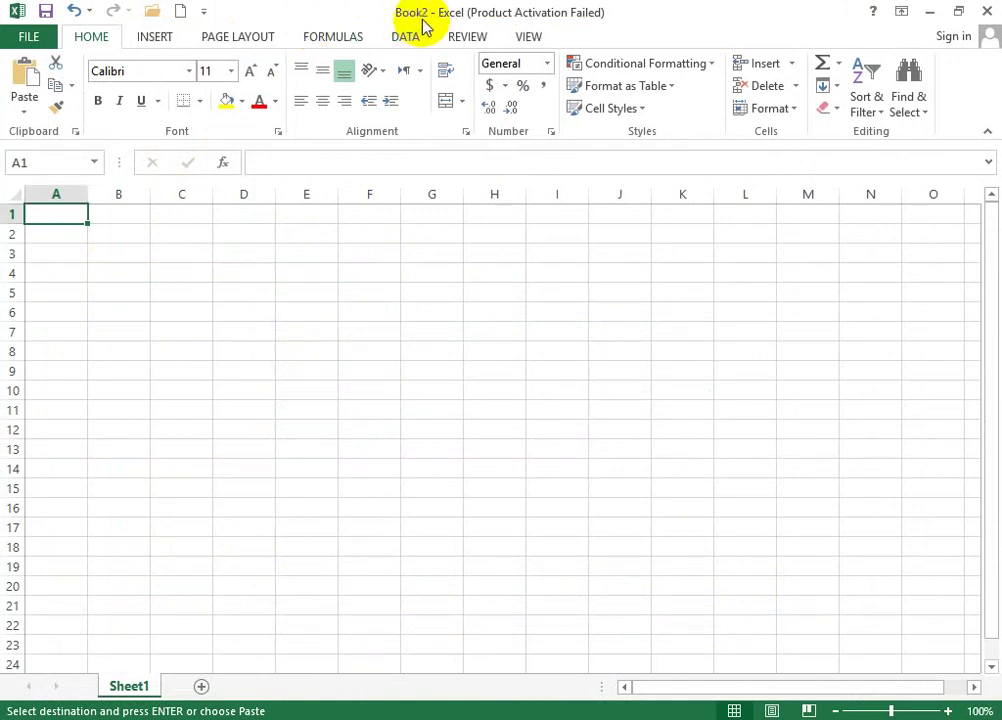
{"action": "left_click_drag", "start_coordinate": [134, 428], "coordinate": [139, 416]}
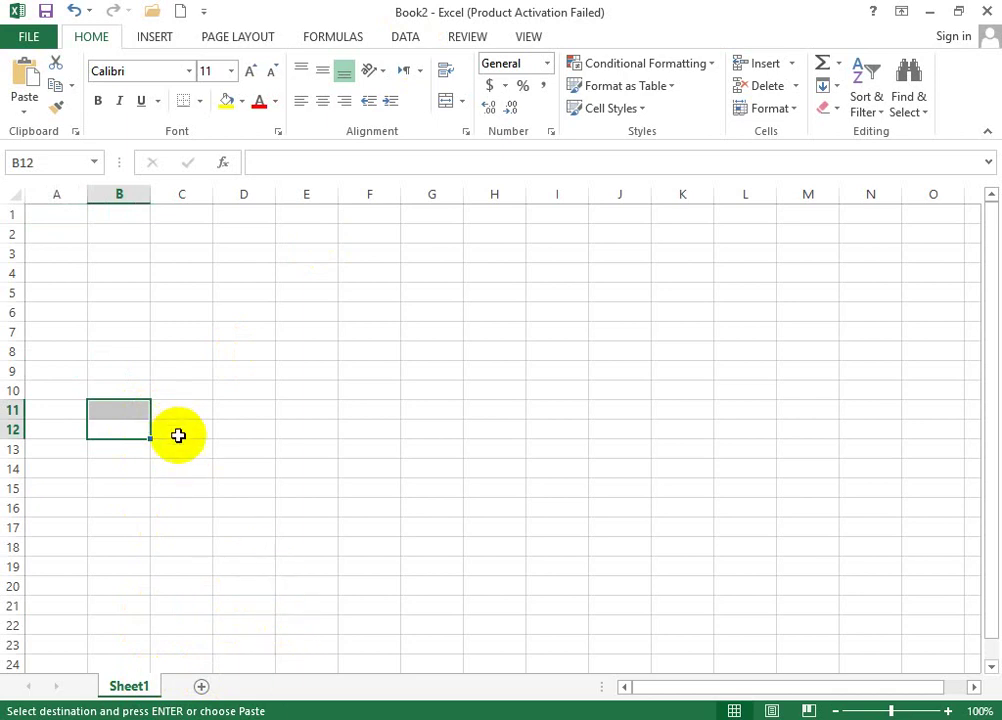
{"action": "left_click", "coordinate": [161, 463]}
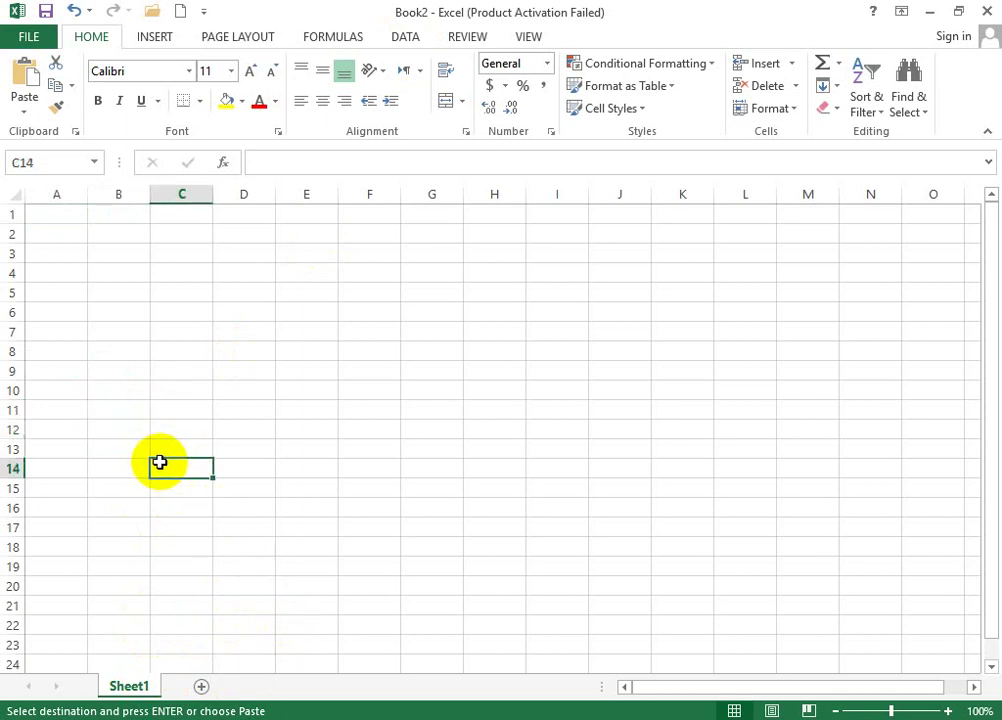
- Paste the copied sentence into cell B4 of the new workbook's sheet
{"action": "left_click", "coordinate": [103, 396]}
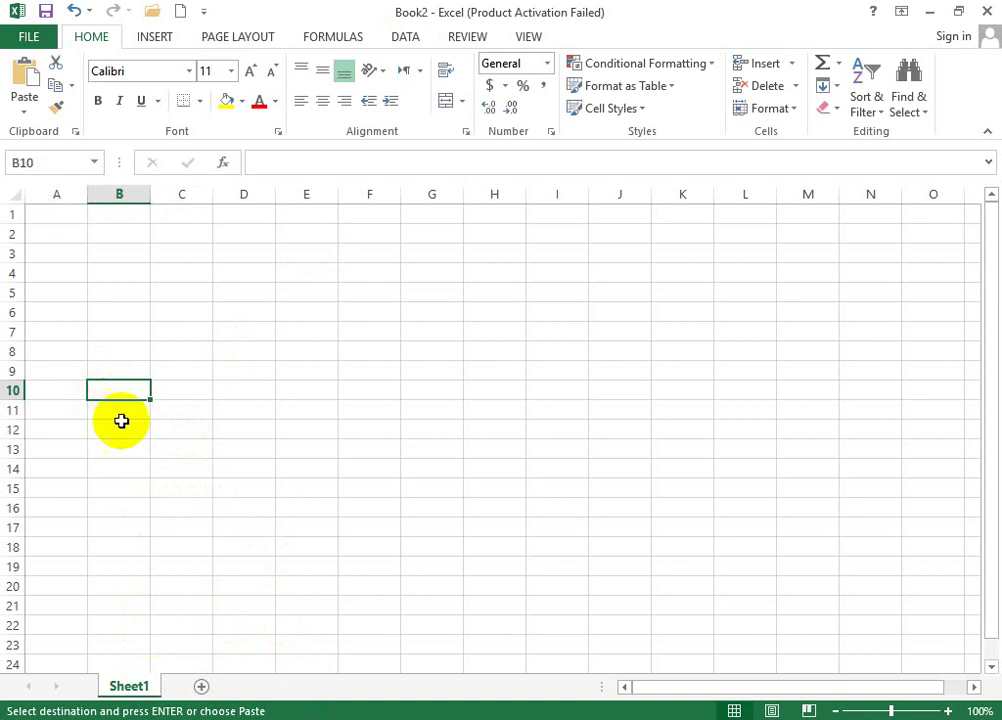
{"action": "left_click", "coordinate": [148, 686]}
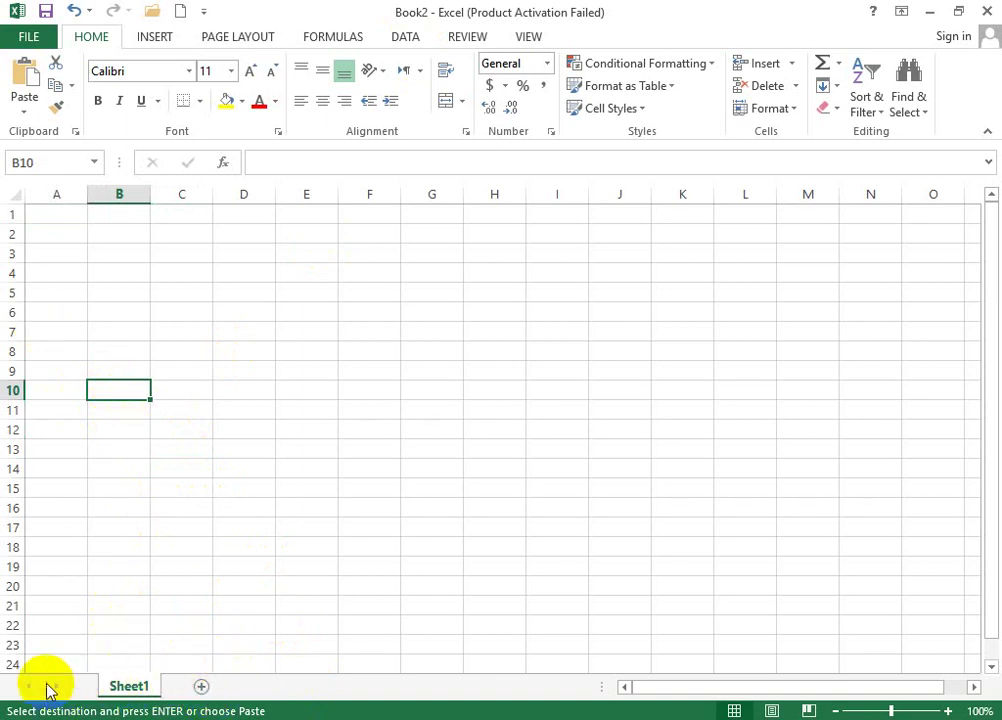
{"action": "scroll", "coordinate": [159, 505], "scroll_direction": "down", "scroll_amount": 6}
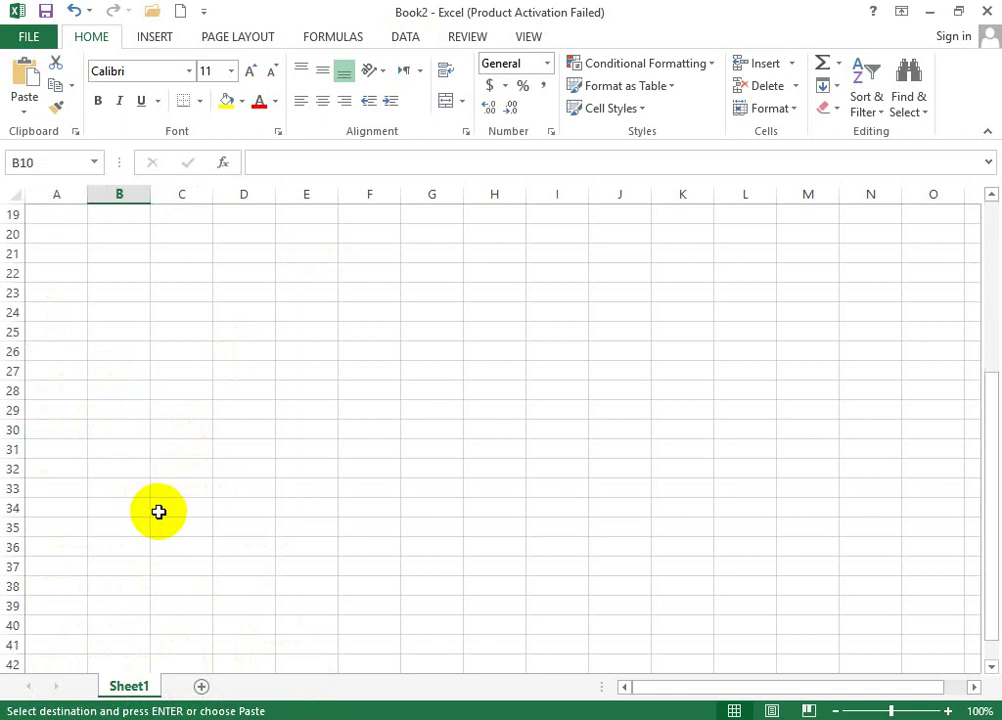
{"action": "scroll", "coordinate": [160, 513], "scroll_direction": "up", "scroll_amount": 6}
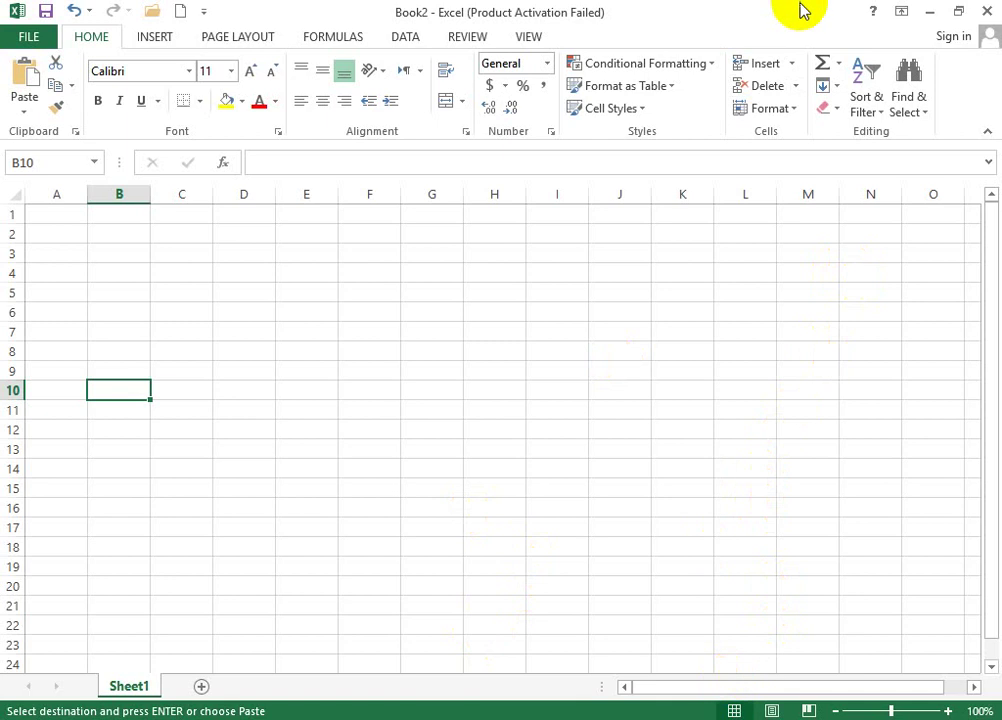
{"action": "left_click", "coordinate": [112, 331]}
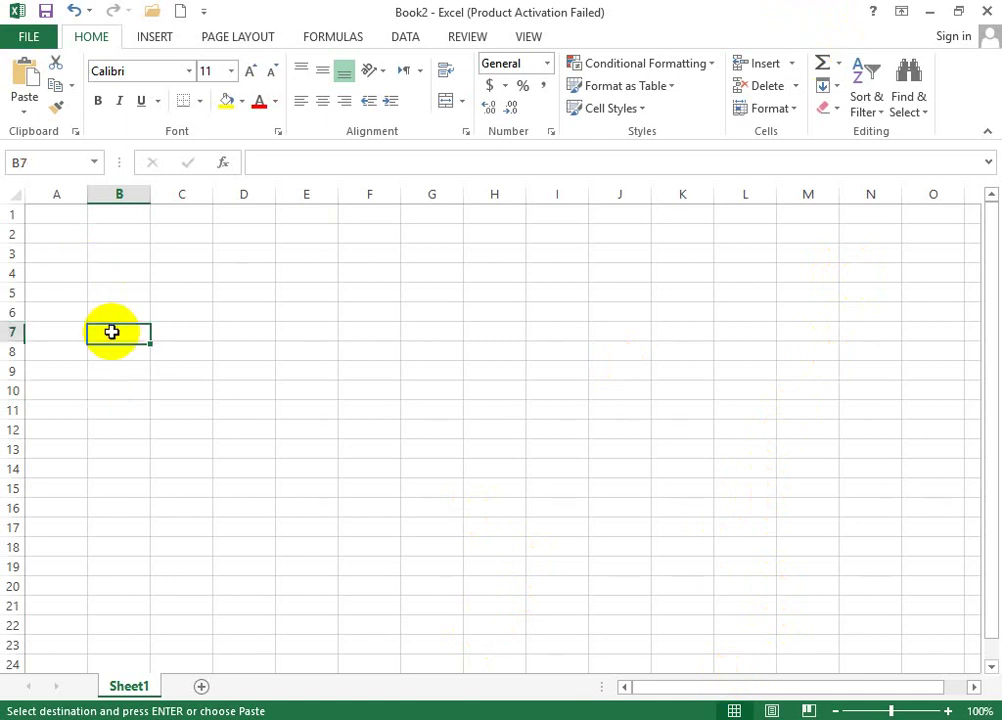
{"action": "right_click", "coordinate": [127, 271]}
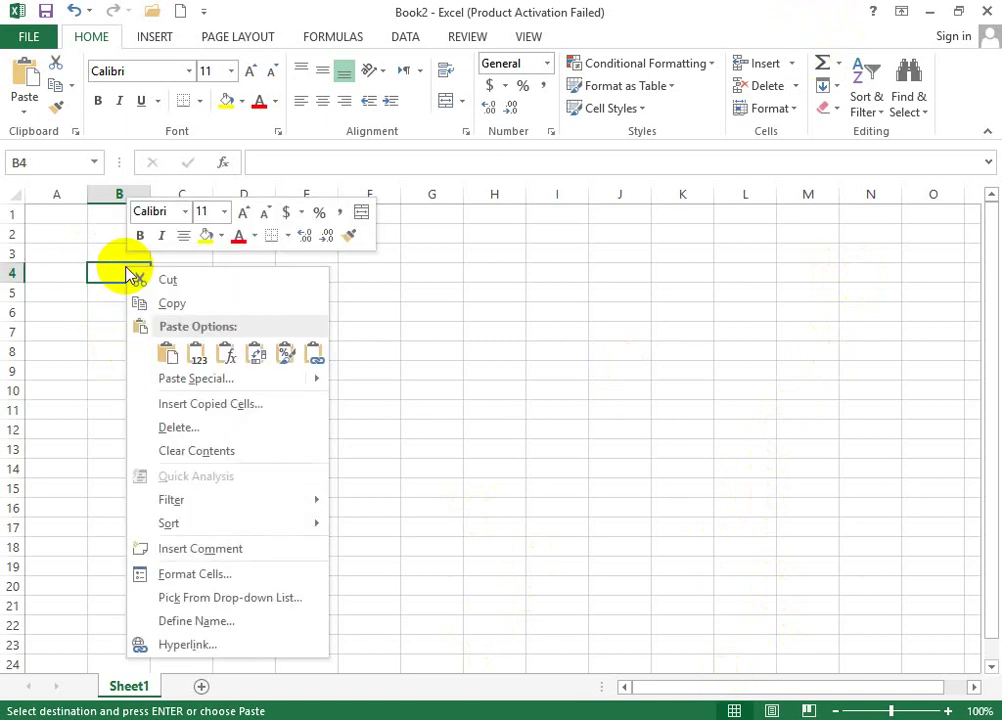
{"action": "left_click", "coordinate": [168, 354]}
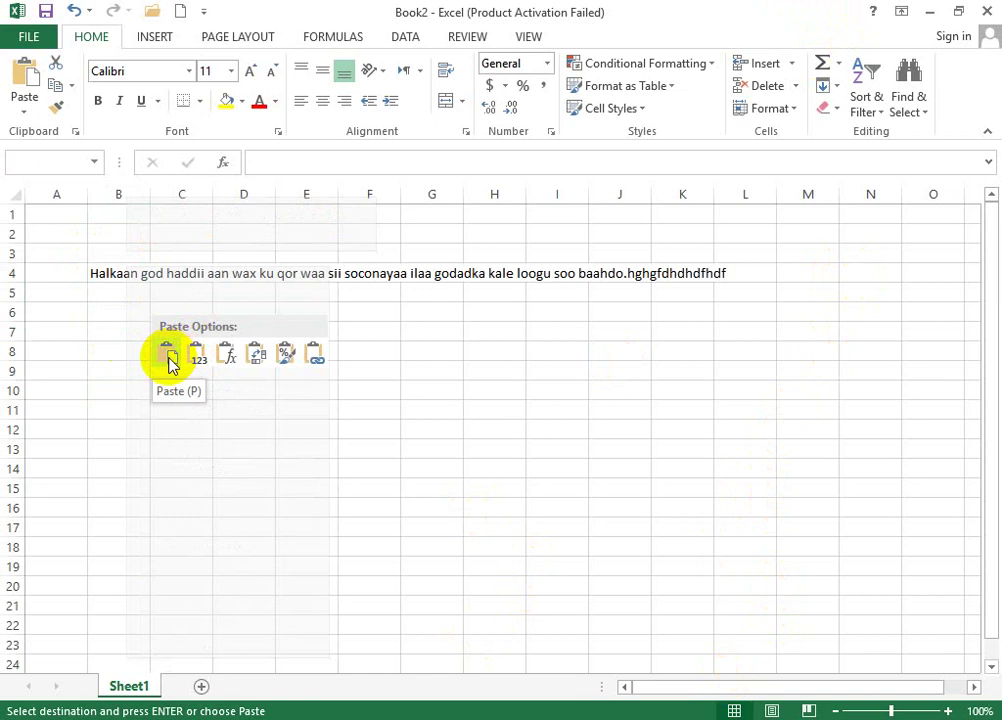
{"action": "left_click", "coordinate": [168, 354]}
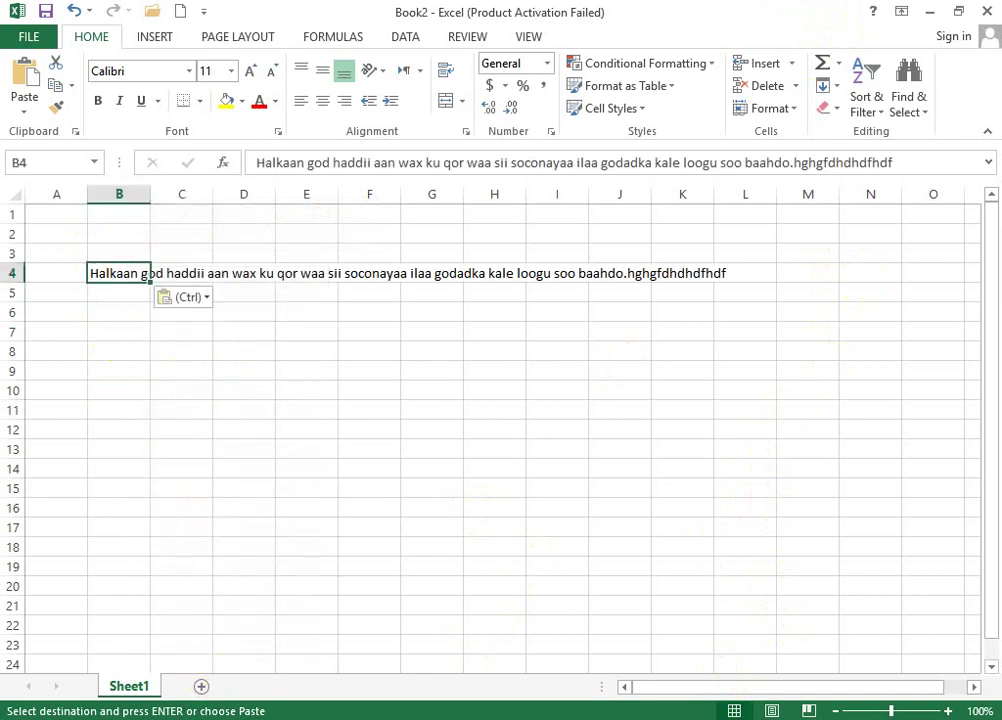
- Reduce the Book2 window from full screen and switch back to the Book1 workbook
{"action": "left_click", "coordinate": [958, 11]}
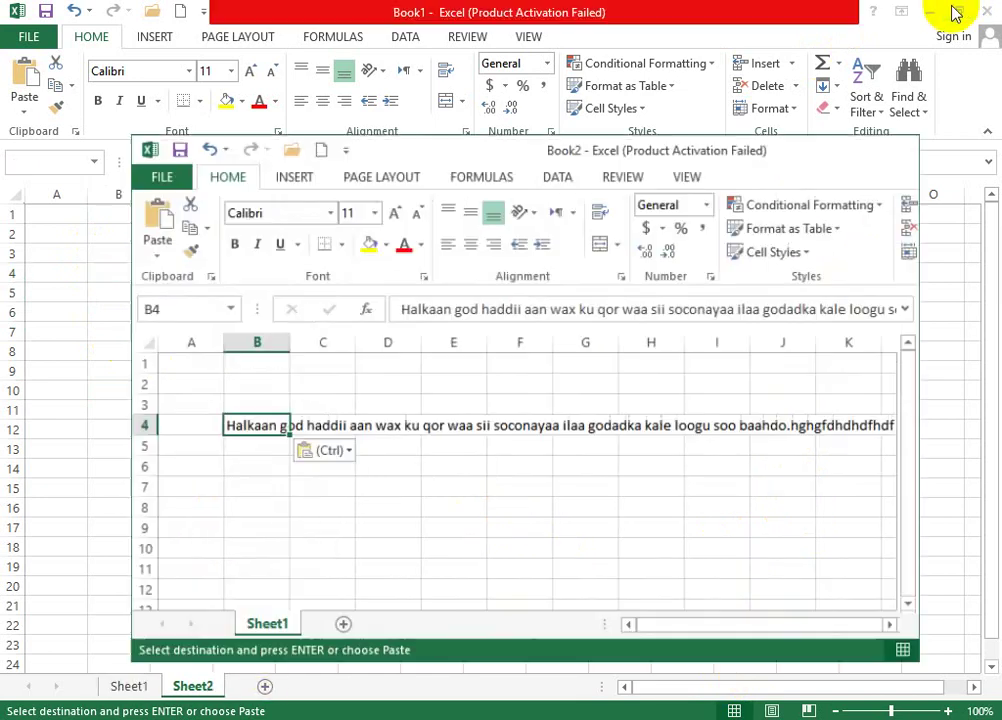
{"action": "left_click", "coordinate": [182, 540]}
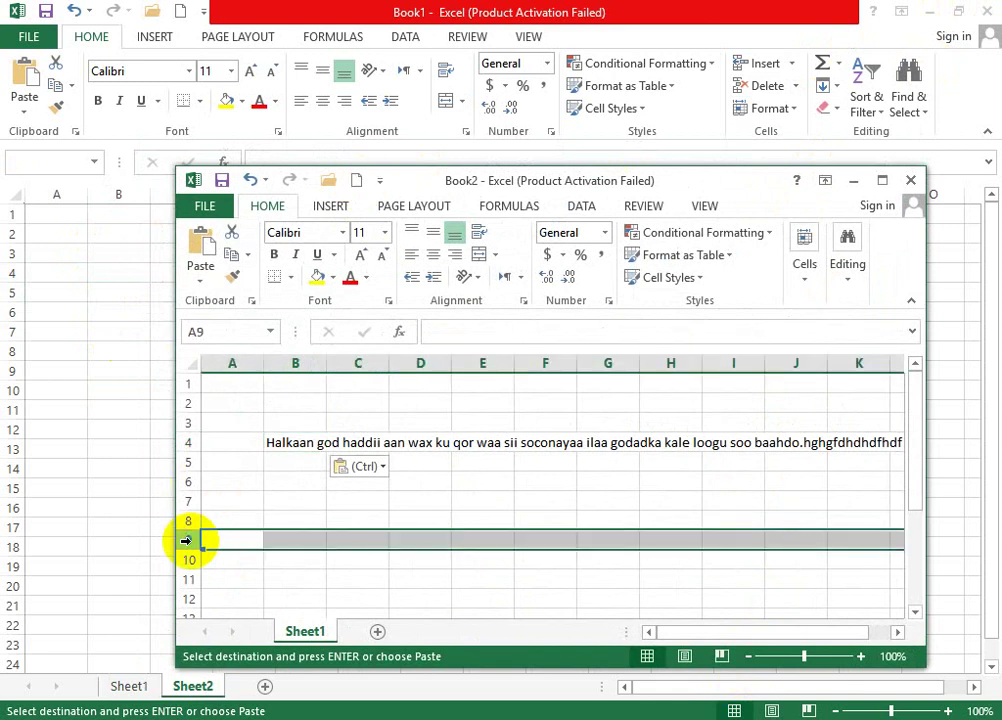
{"action": "left_click", "coordinate": [123, 531]}
{"action": "scroll", "coordinate": [163, 572], "scroll_direction": "down", "scroll_amount": 6}
{"action": "scroll", "coordinate": [150, 595], "scroll_direction": "up", "scroll_amount": 6}
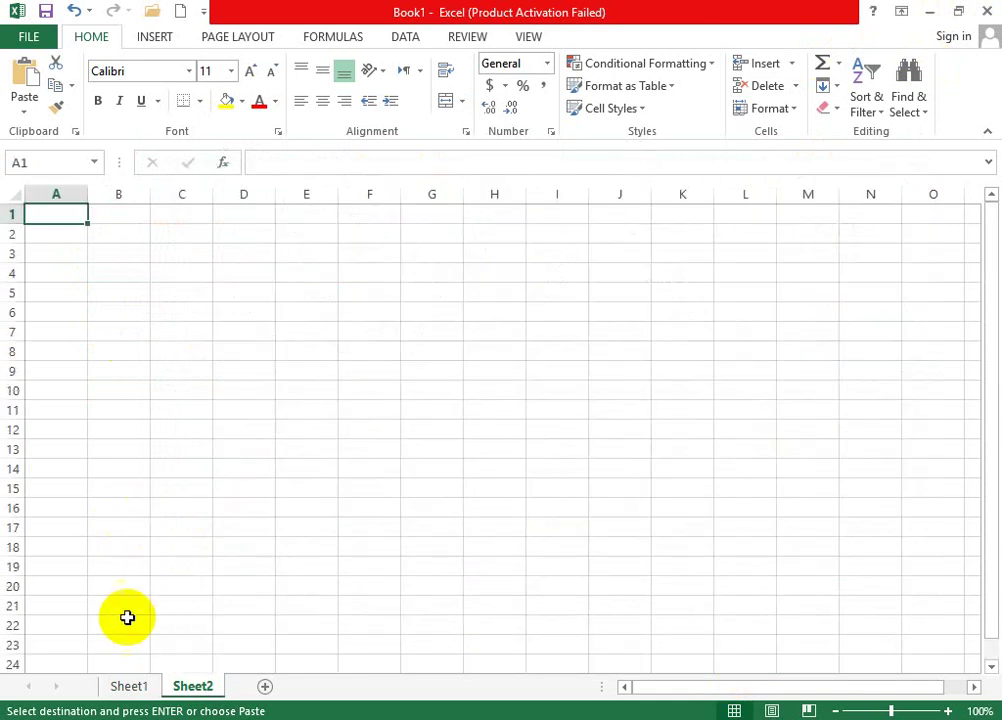
- Check the copied source cell B3 on Sheet1 and paste its sentence into B4 on Sheet2
{"action": "left_click", "coordinate": [130, 686]}
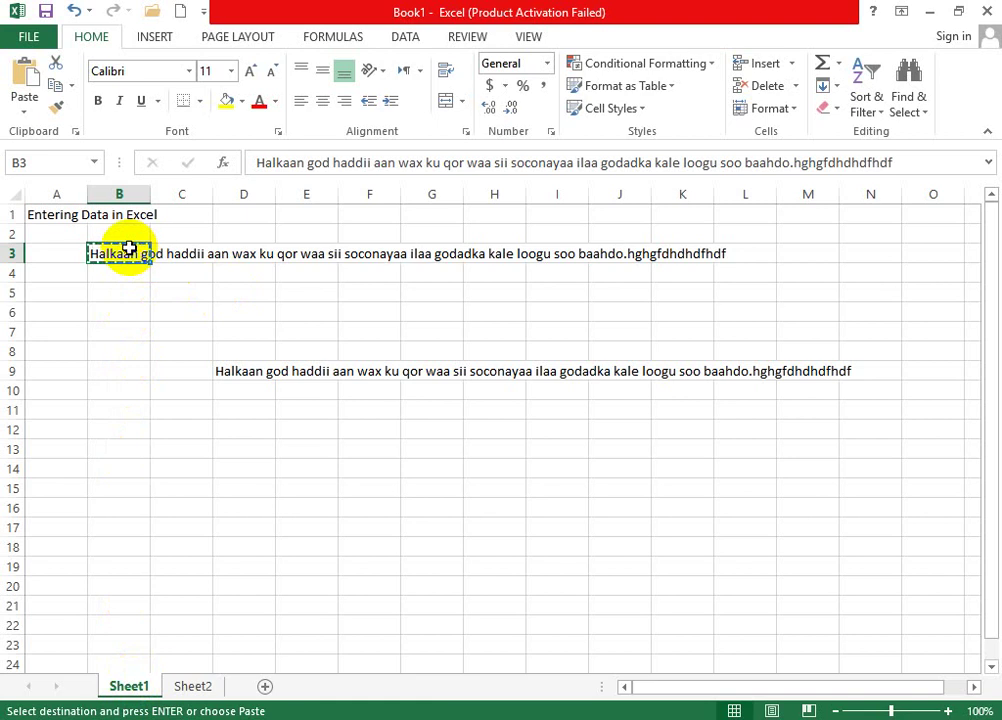
{"action": "left_click", "coordinate": [192, 686]}
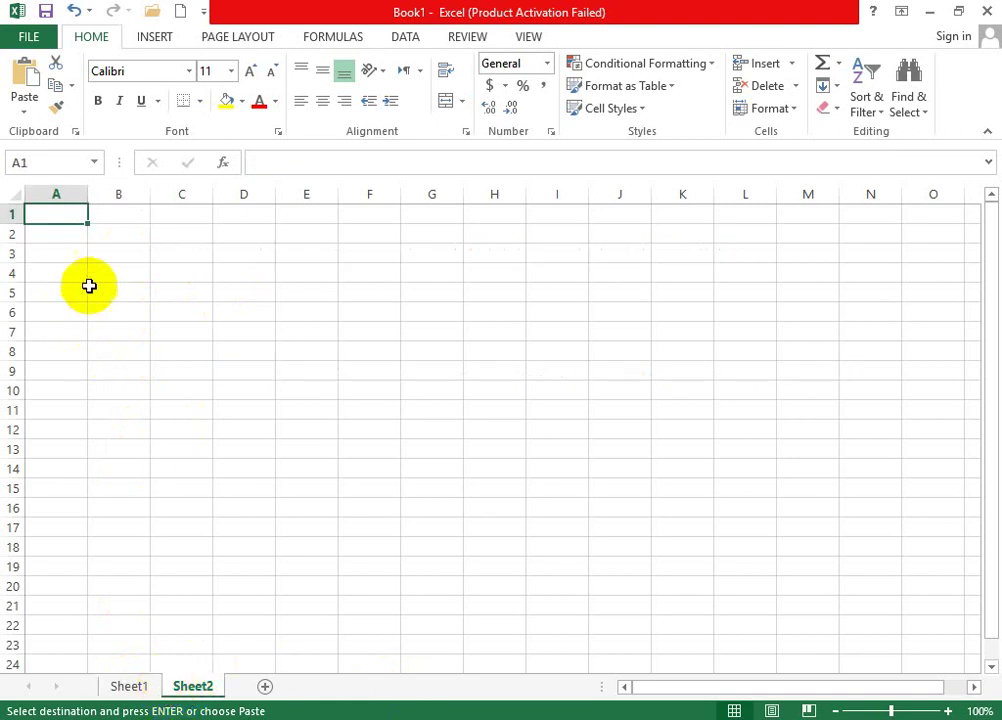
{"action": "right_click", "coordinate": [126, 274]}
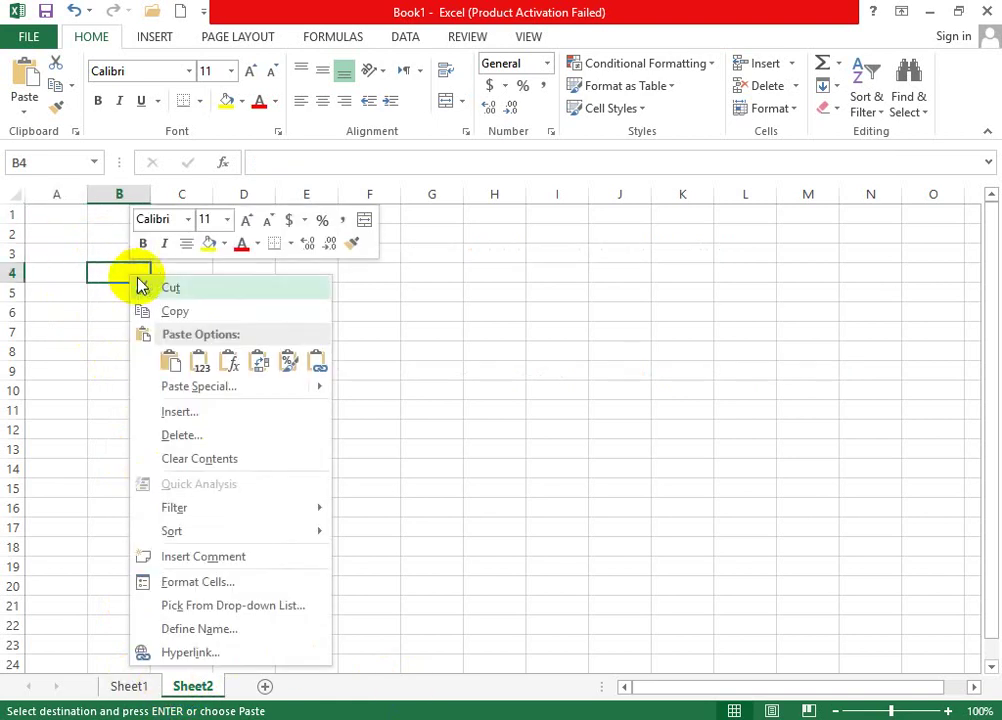
{"action": "left_click", "coordinate": [172, 362]}
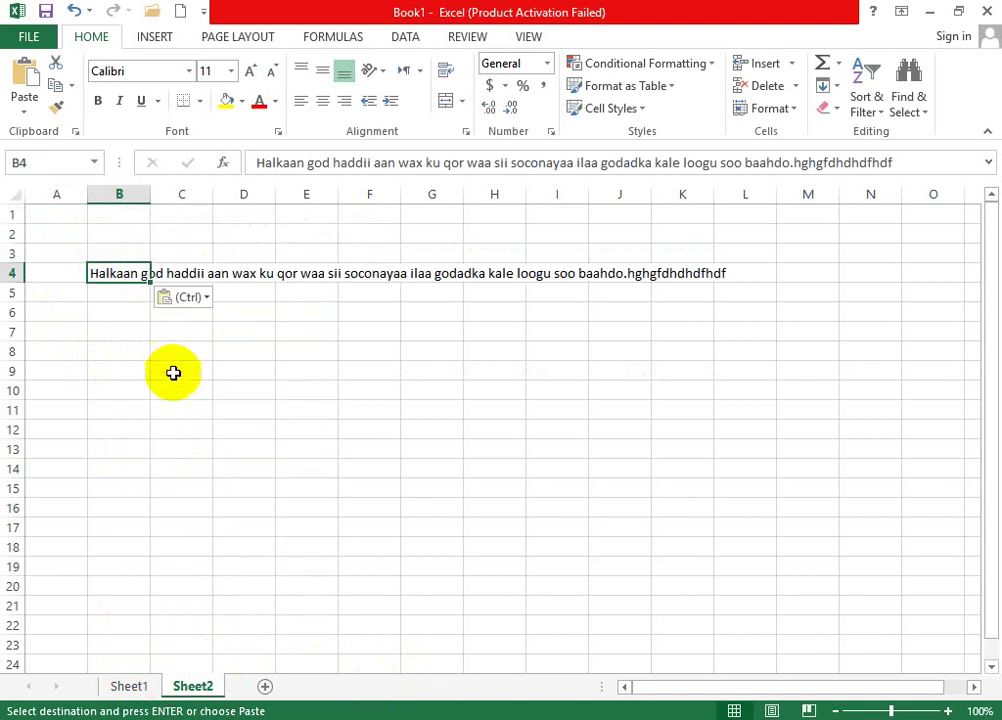
- Paste the sentence from Sheet1's B3 once more into B7 on Sheet2, ending the copy mode with the paste
{"action": "left_click", "coordinate": [128, 686]}
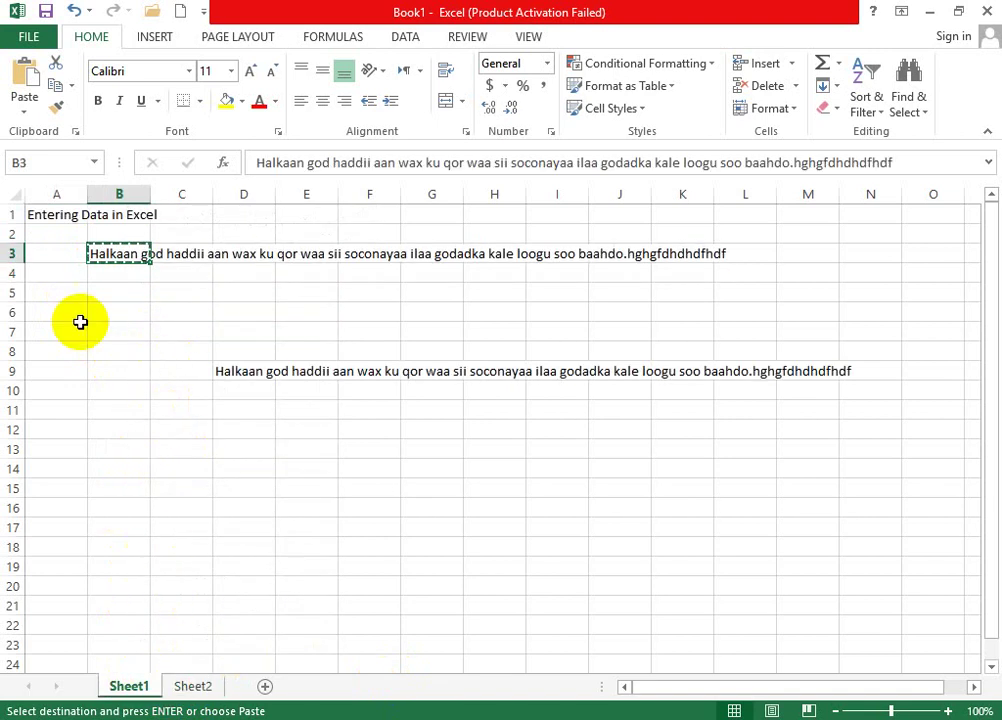
{"action": "left_click", "coordinate": [193, 686]}
{"action": "left_click", "coordinate": [128, 338]}
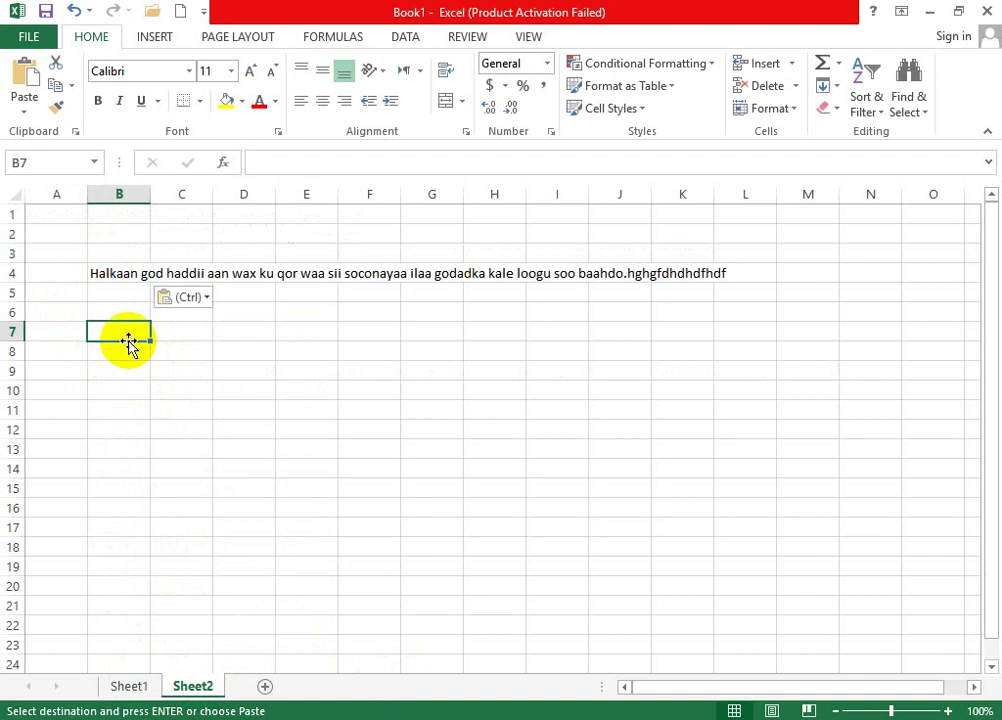
{"action": "key", "text": "Return"}
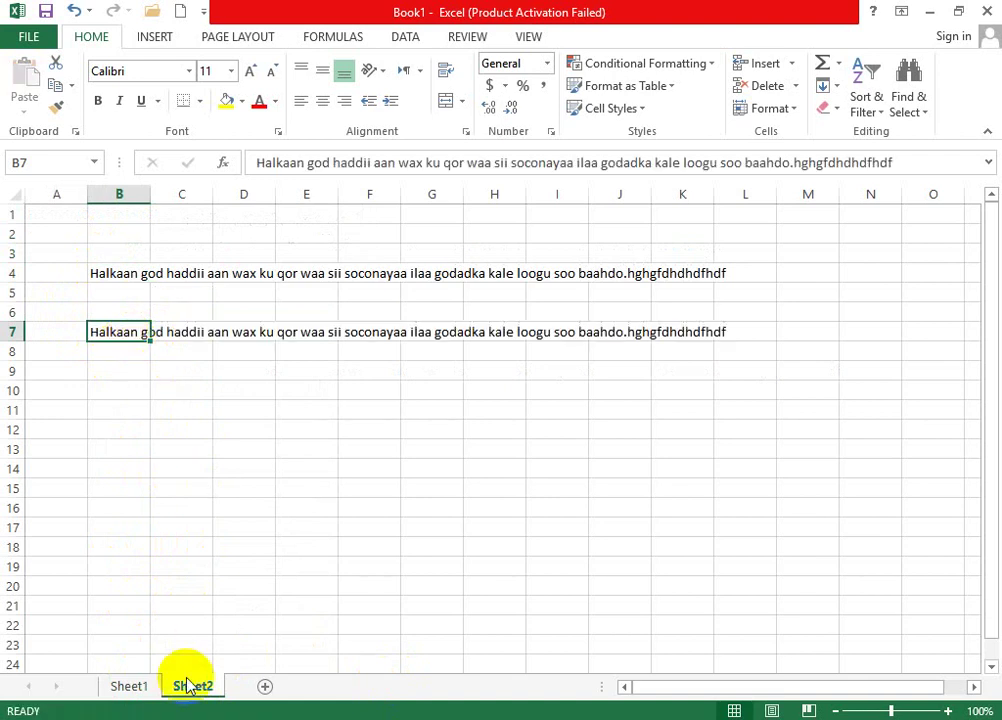
- Compare the original sentence on Sheet1 with its pasted copies on Sheet2
{"action": "left_click", "coordinate": [120, 686]}
{"action": "left_click", "coordinate": [116, 308]}
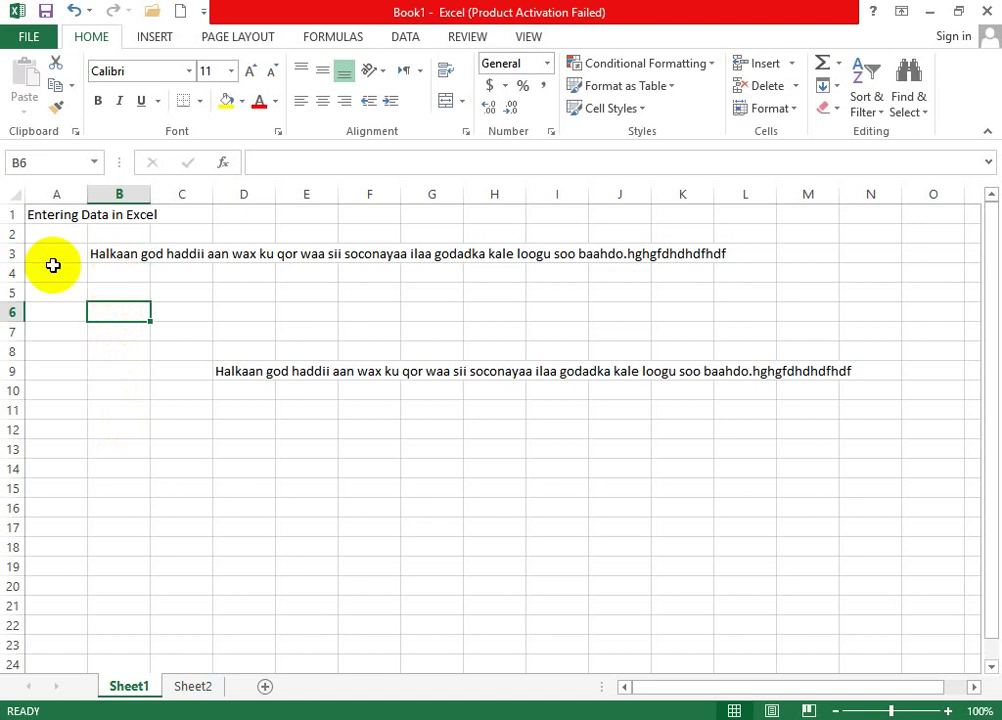
{"action": "left_click", "coordinate": [198, 686]}
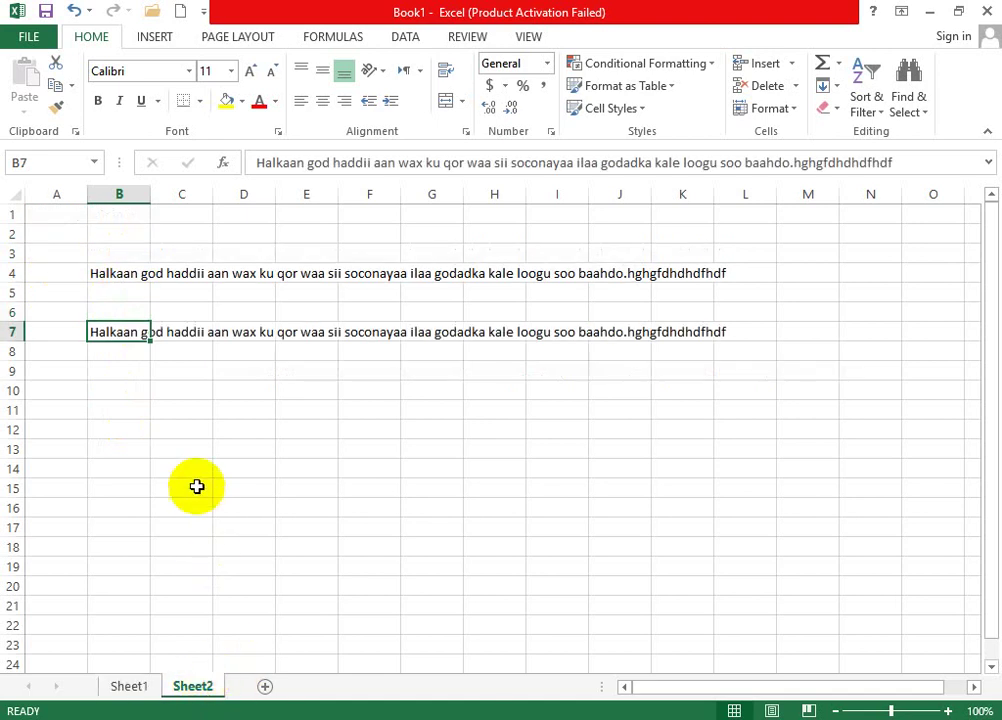
{"action": "left_click", "coordinate": [124, 425]}
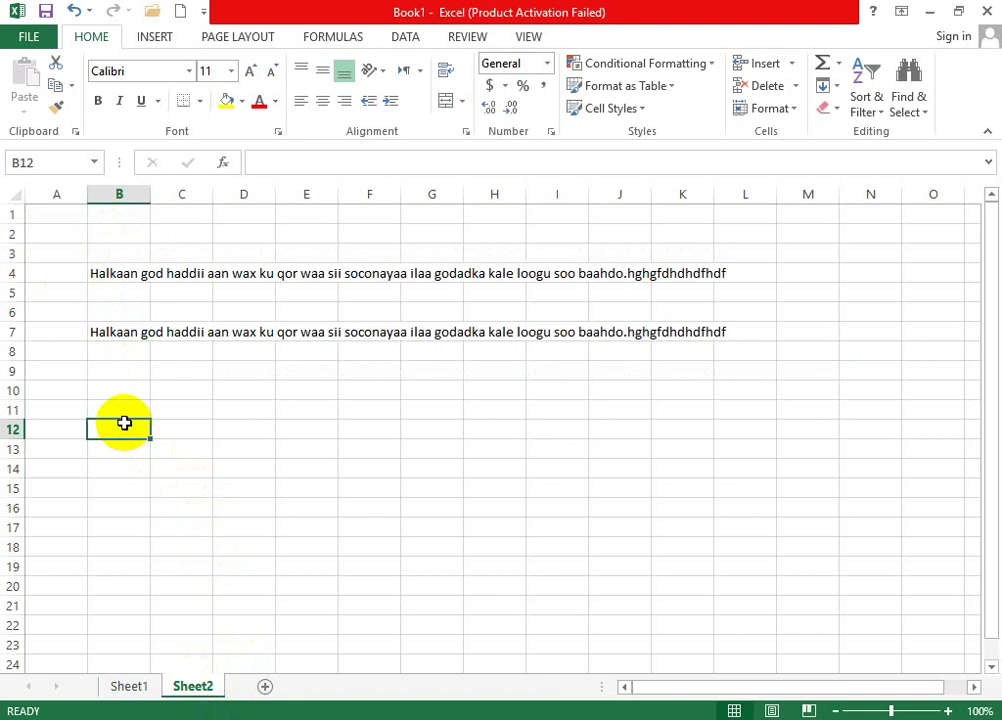
{"action": "key", "text": "Down"}
{"action": "key", "text": "Down"}
{"action": "key", "text": "Down"}
{"action": "key", "text": "Down"}
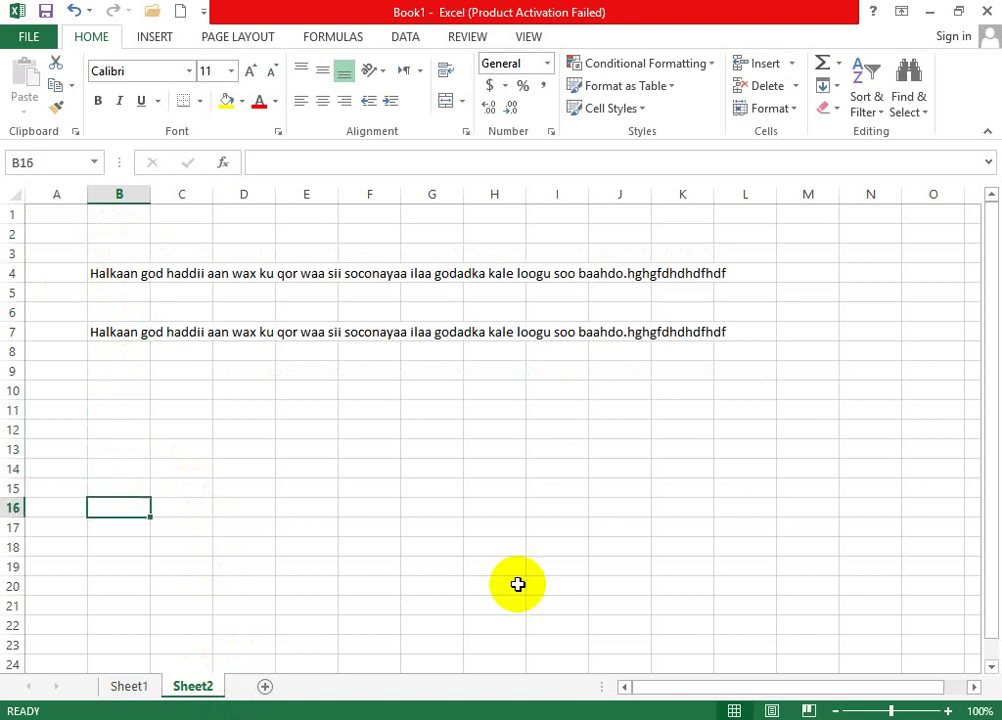
- Copy the sentence in cell B3 on Sheet1
{"action": "left_click", "coordinate": [132, 686]}
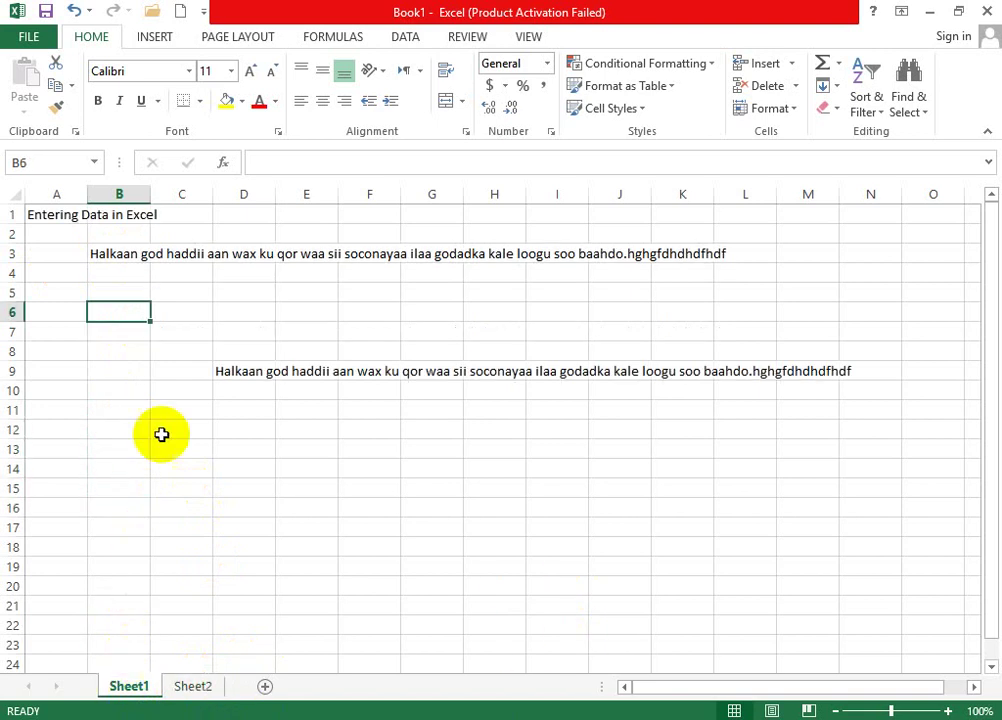
{"action": "left_click", "coordinate": [134, 253]}
{"action": "mouse_move", "coordinate": [136, 246]}
{"action": "left_mouse_down"}
{"action": "mouse_move", "coordinate": [228, 250]}
{"action": "mouse_move", "coordinate": [122, 251]}
{"action": "left_mouse_up"}
{"action": "right_click", "coordinate": [126, 256]}
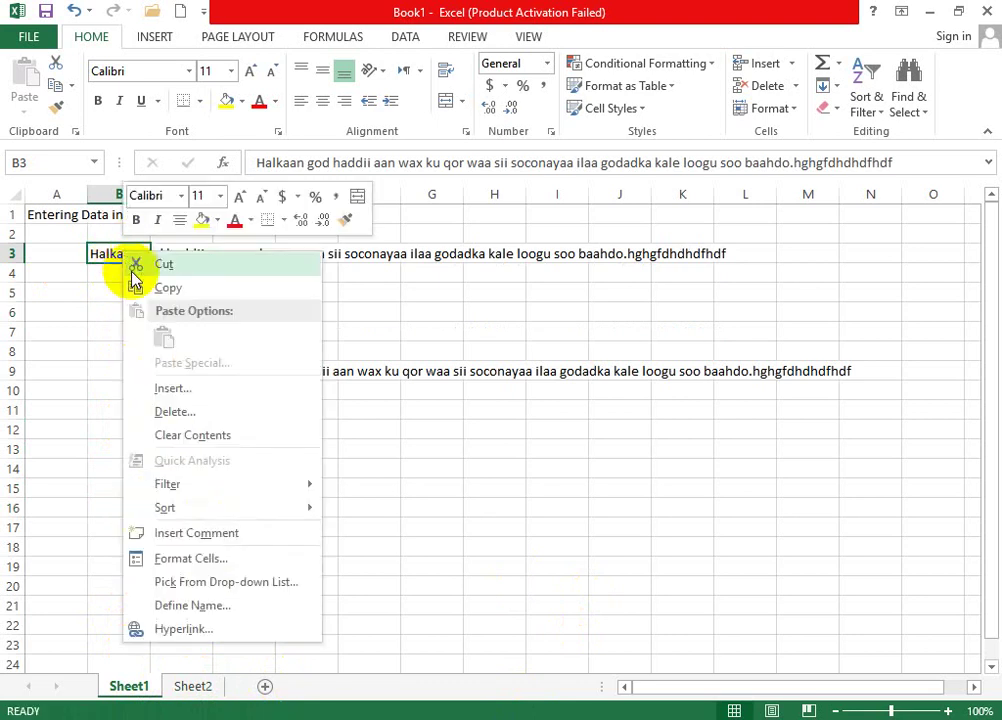
{"action": "left_click", "coordinate": [140, 288]}
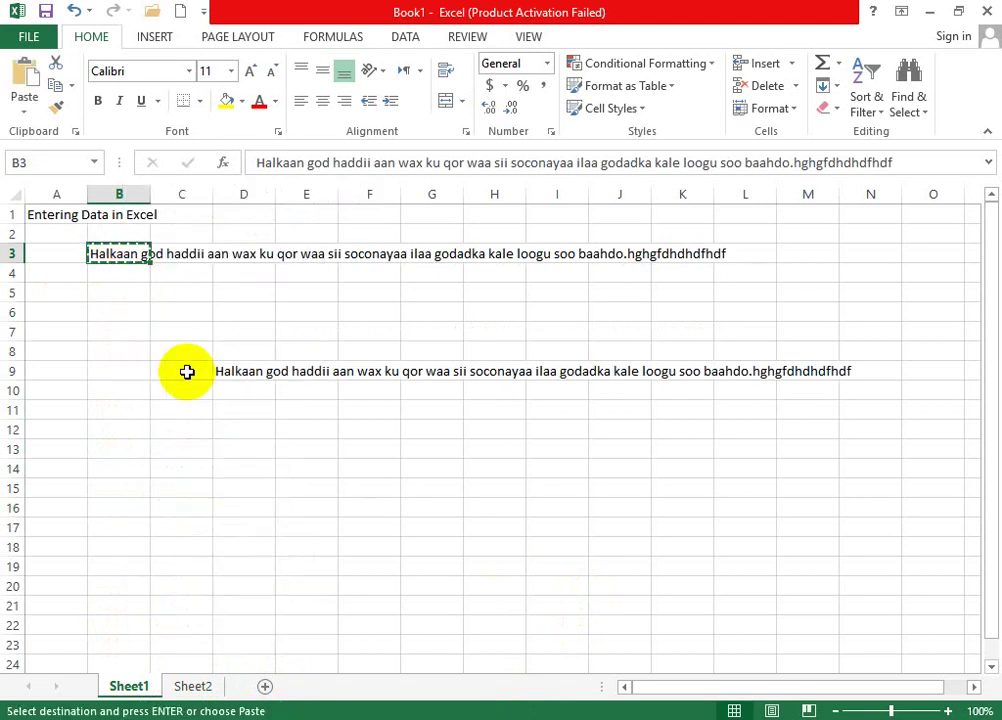
- Try out B12 as the paste destination on Sheet1, and cancel the copy mode for B3
{"action": "left_click", "coordinate": [200, 490]}
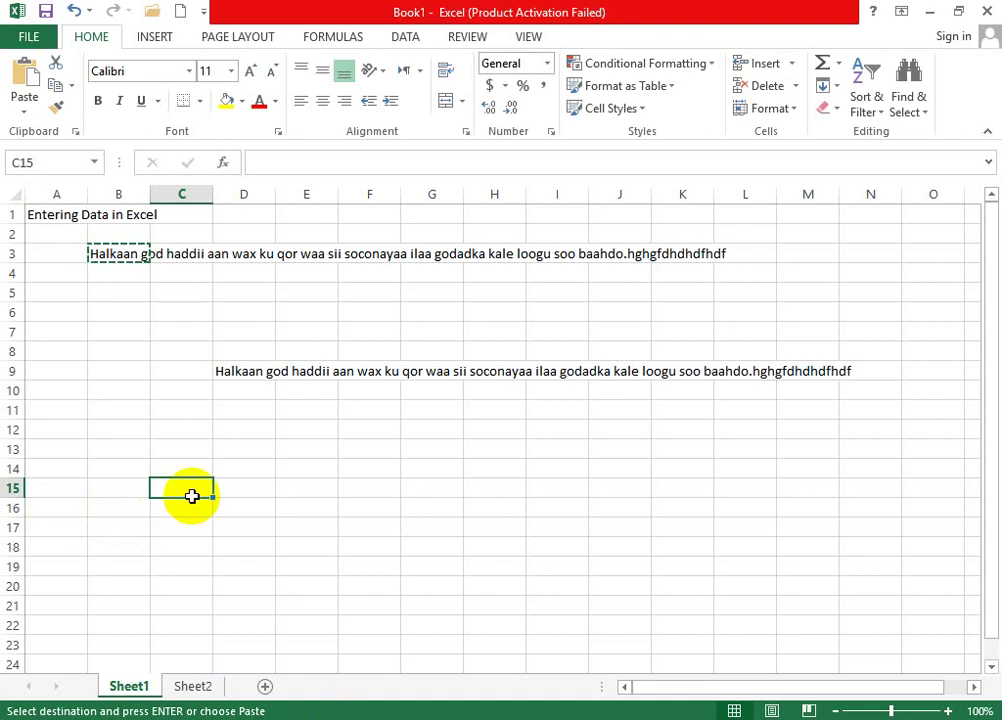
{"action": "left_click", "coordinate": [180, 449]}
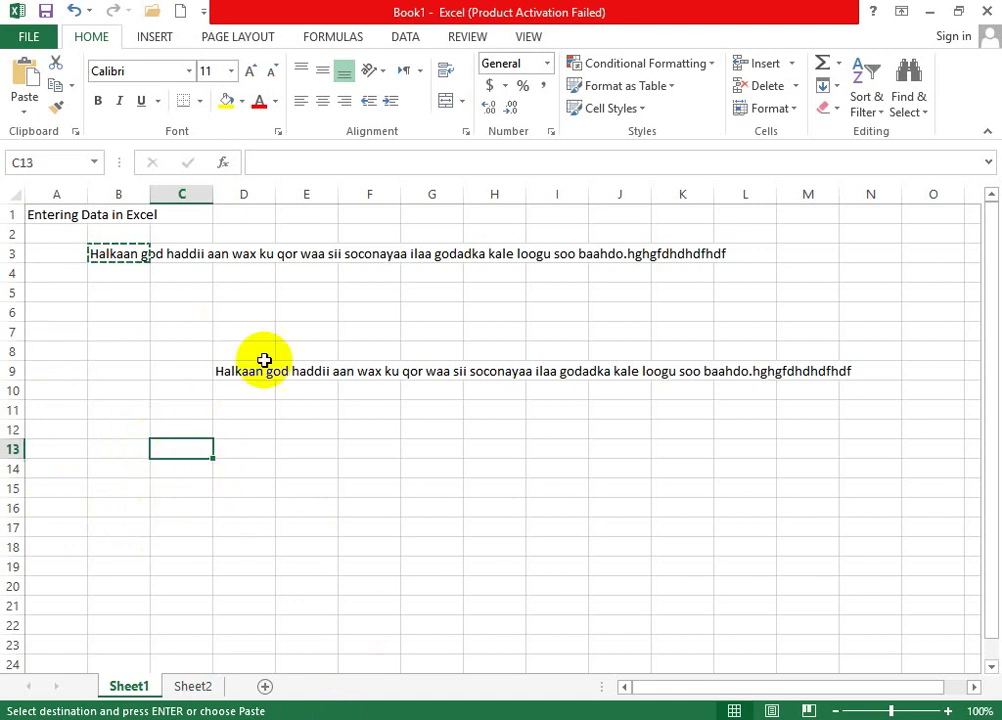
{"action": "left_click", "coordinate": [116, 430]}
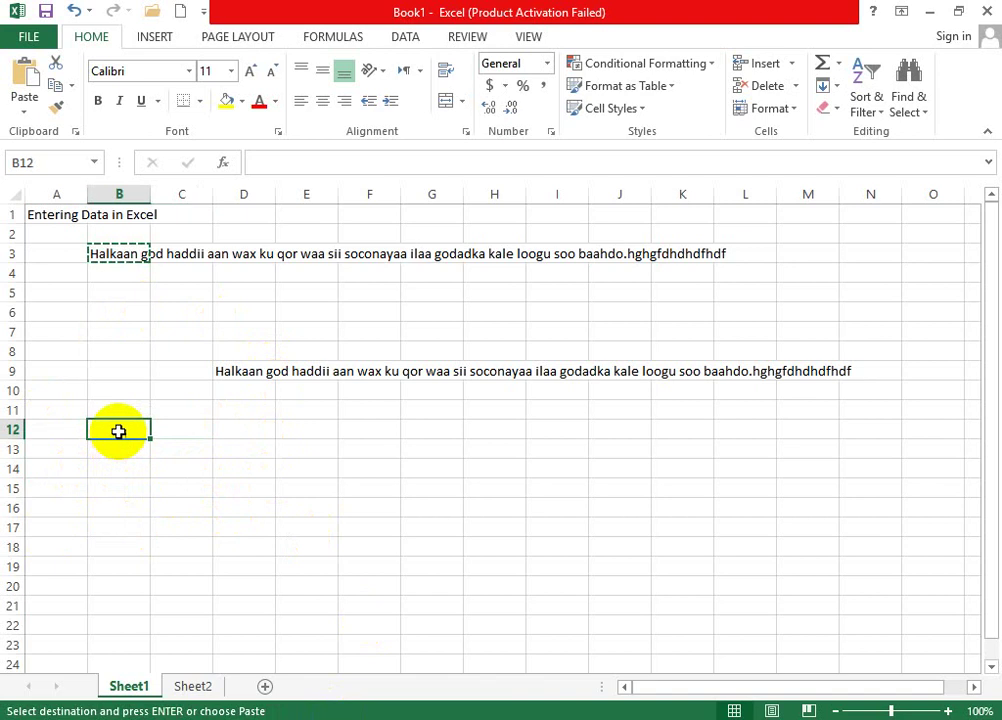
{"action": "right_click", "coordinate": [119, 432]}
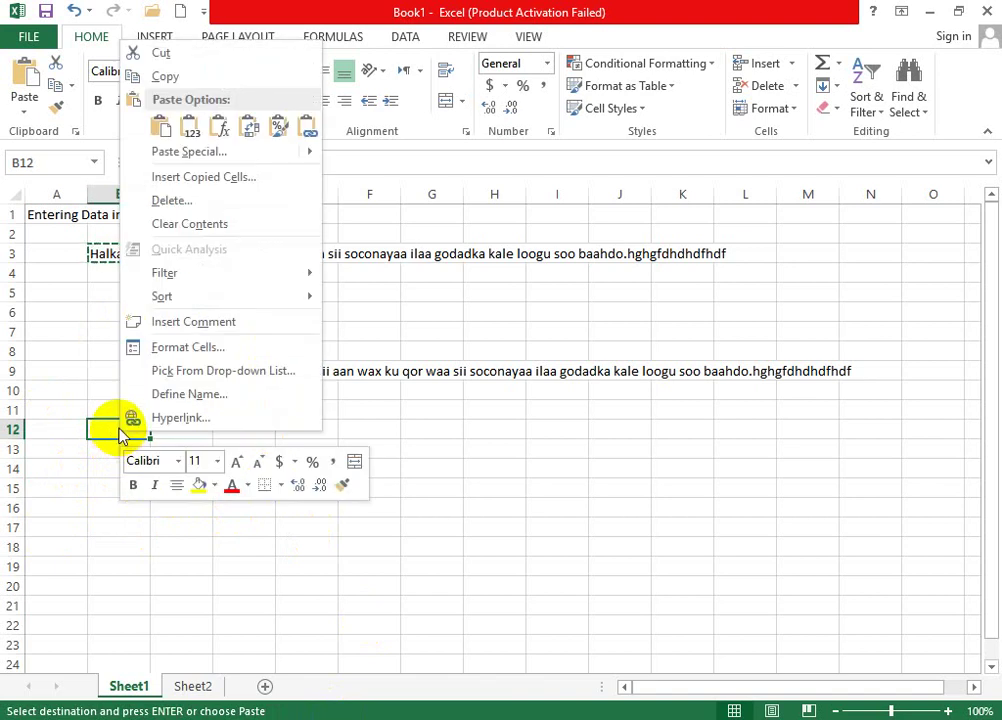
{"action": "left_click", "coordinate": [160, 128]}
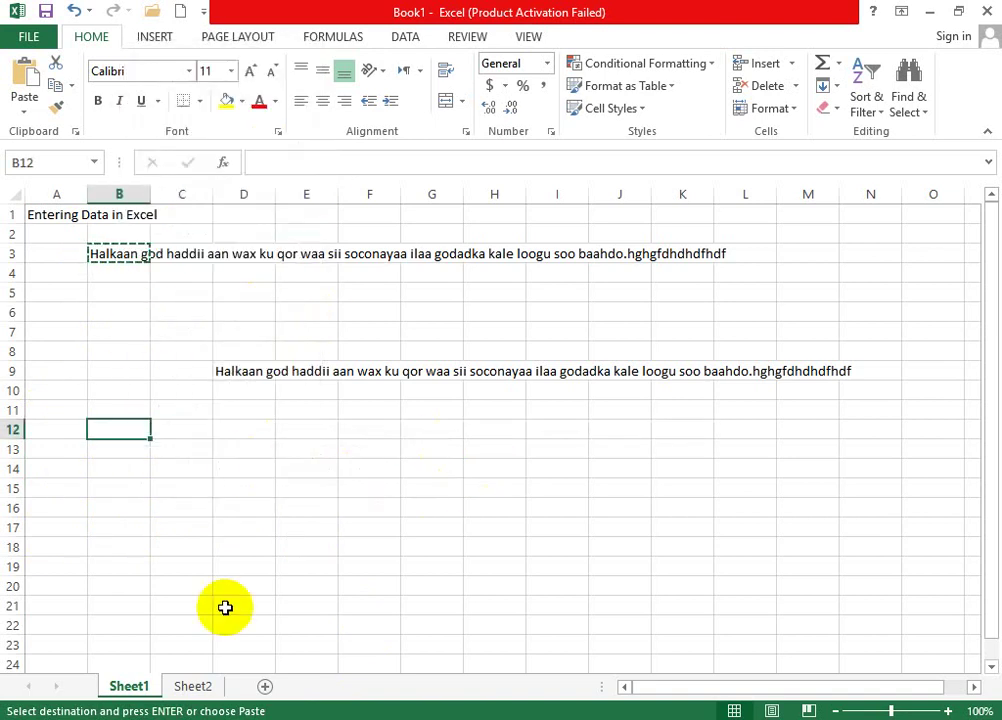
{"action": "left_click", "coordinate": [140, 268]}
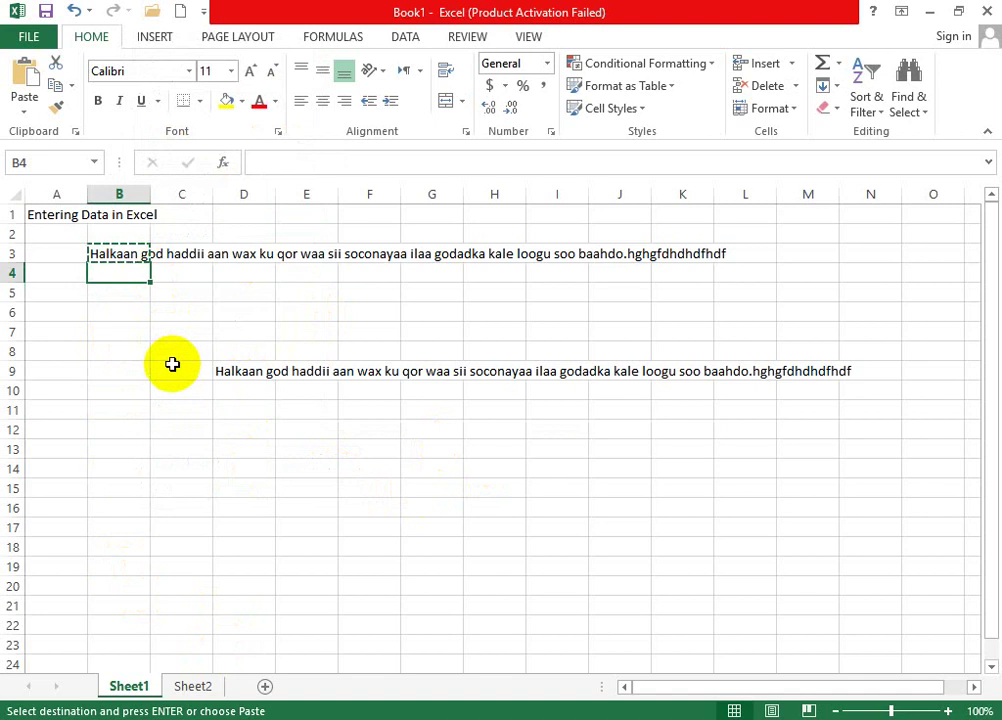
{"action": "key", "text": "Escape"}
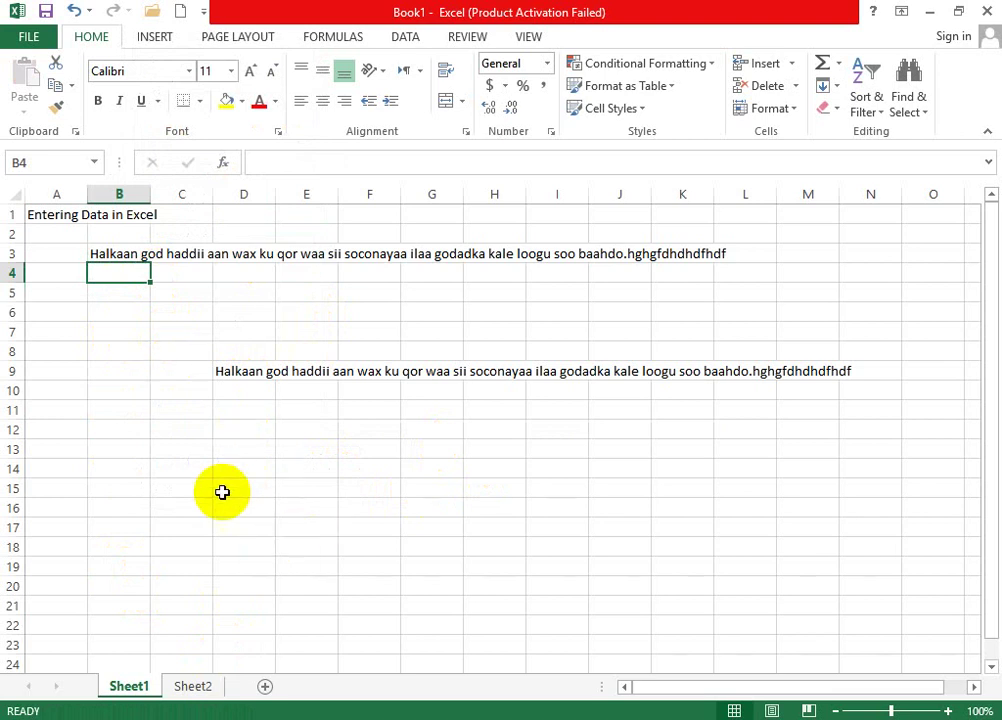
- Move the selection from column B's empty cells back to the title cell A1 on Sheet1
{"action": "left_click", "coordinate": [182, 452]}
{"action": "left_click", "coordinate": [130, 456]}
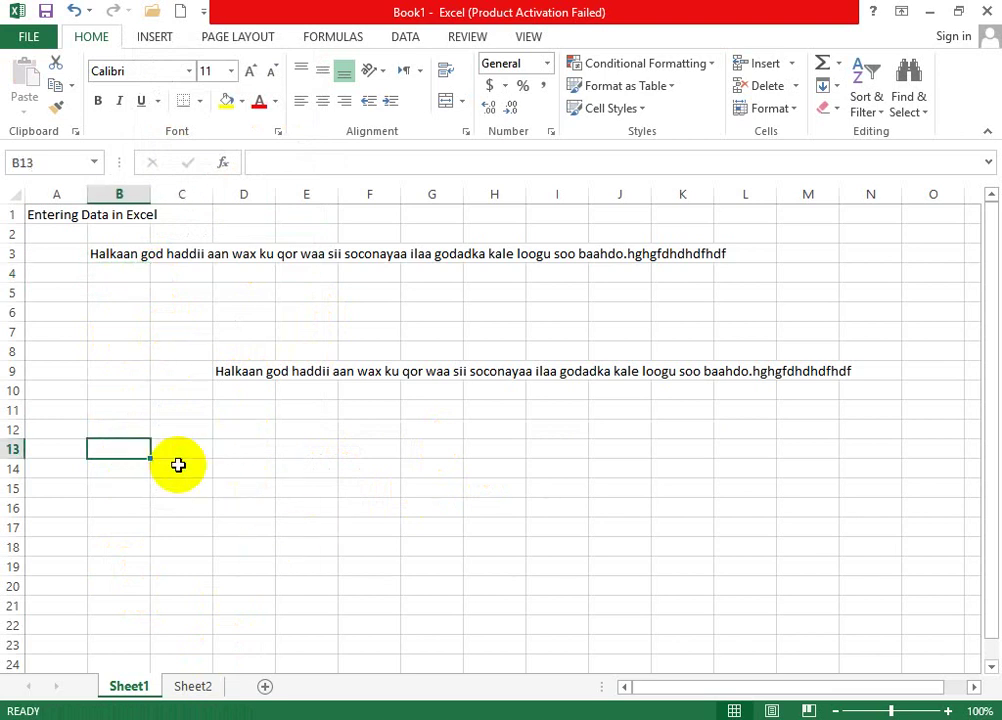
{"action": "key", "text": "Up"}
{"action": "key", "text": "Up"}
{"action": "key", "text": "Up"}
{"action": "key", "text": "Up"}
{"action": "key", "text": "Up"}
{"action": "key", "text": "Up"}
{"action": "key", "text": "Up"}
{"action": "key", "text": "Up"}
{"action": "key", "text": "Up"}
{"action": "key", "text": "Up"}
{"action": "key", "text": "Up"}
{"action": "key", "text": "Up"}
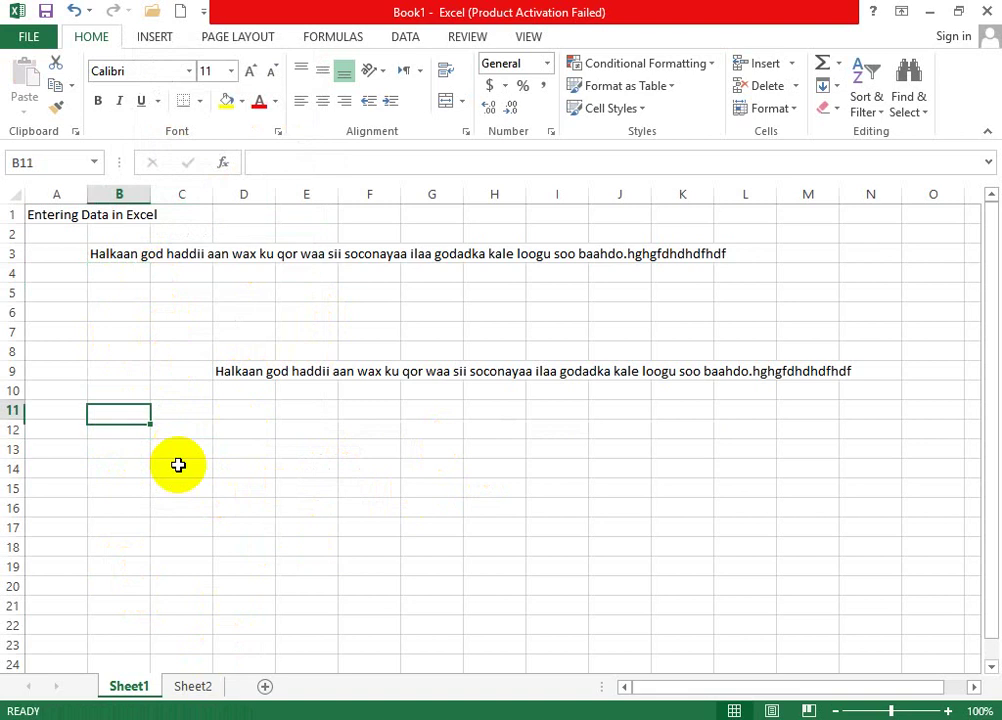
{"action": "key", "text": "Left"}
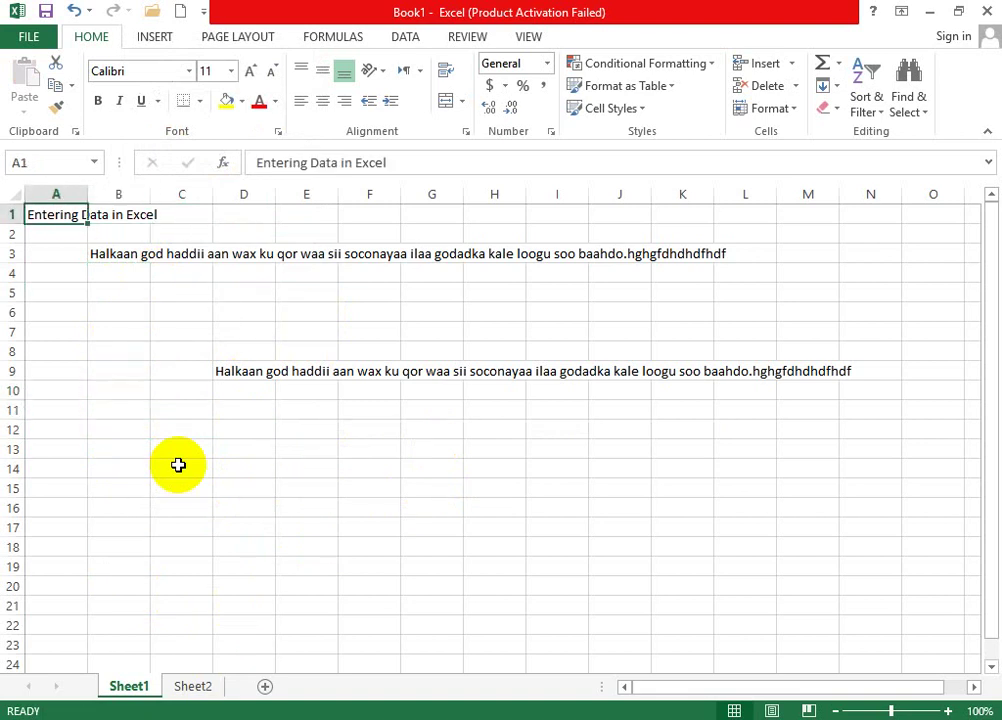
- Select every cell of Sheet1, return to A1, and select only C14:C15
{"action": "key", "text": "shift+space"}
{"action": "key", "text": "ctrl+shift+Down"}
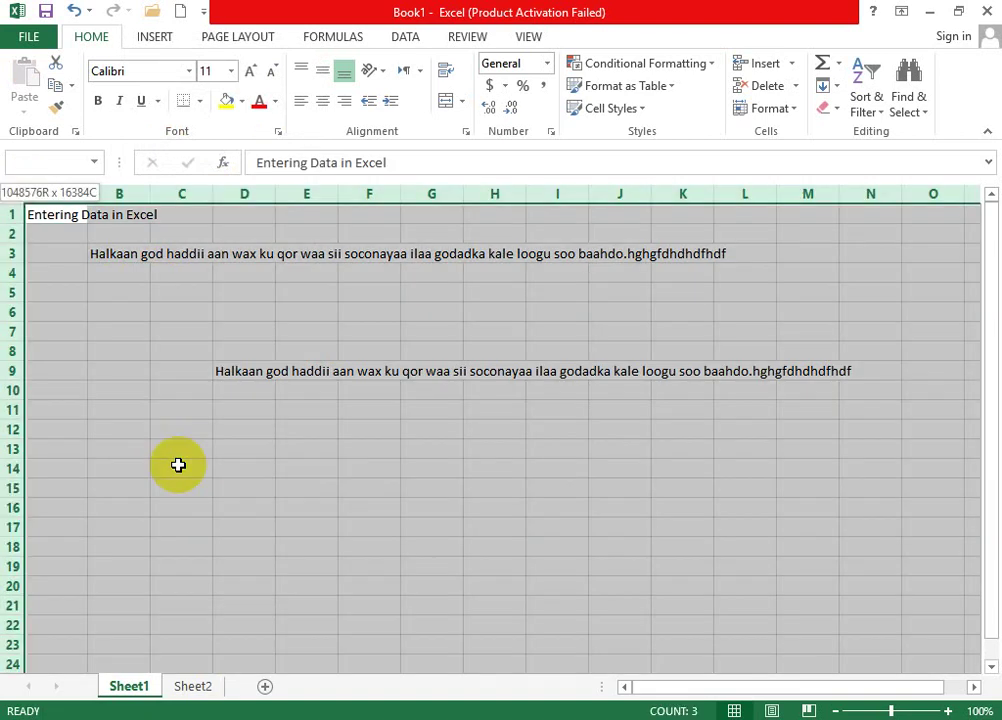
{"action": "key", "text": "ctrl+Home"}
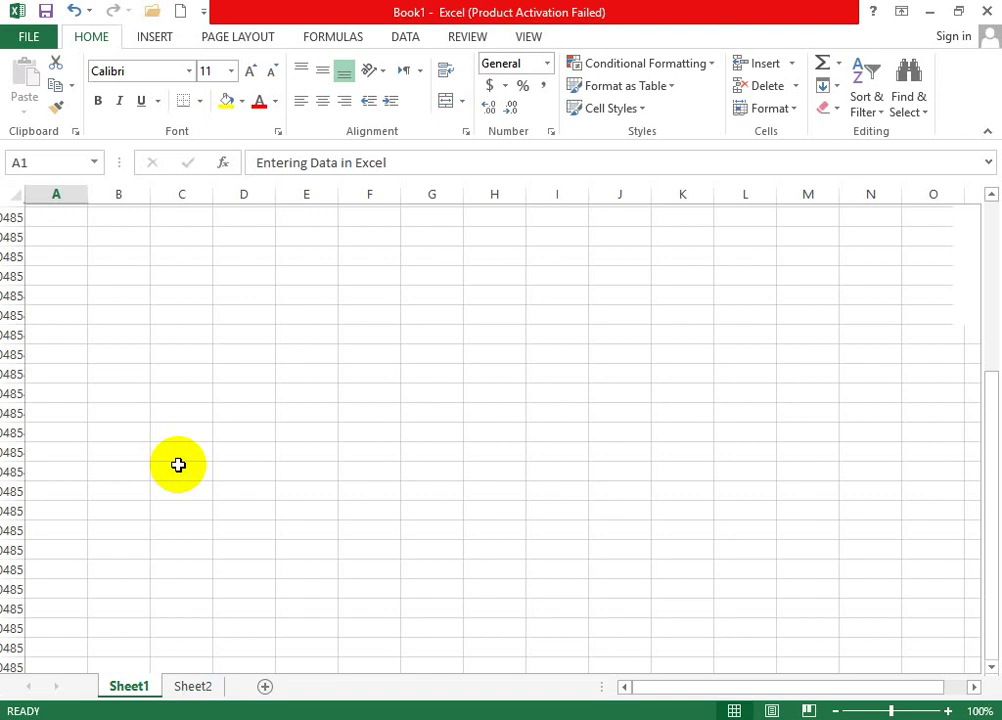
{"action": "left_click_drag", "start_coordinate": [178, 465], "coordinate": [178, 488]}
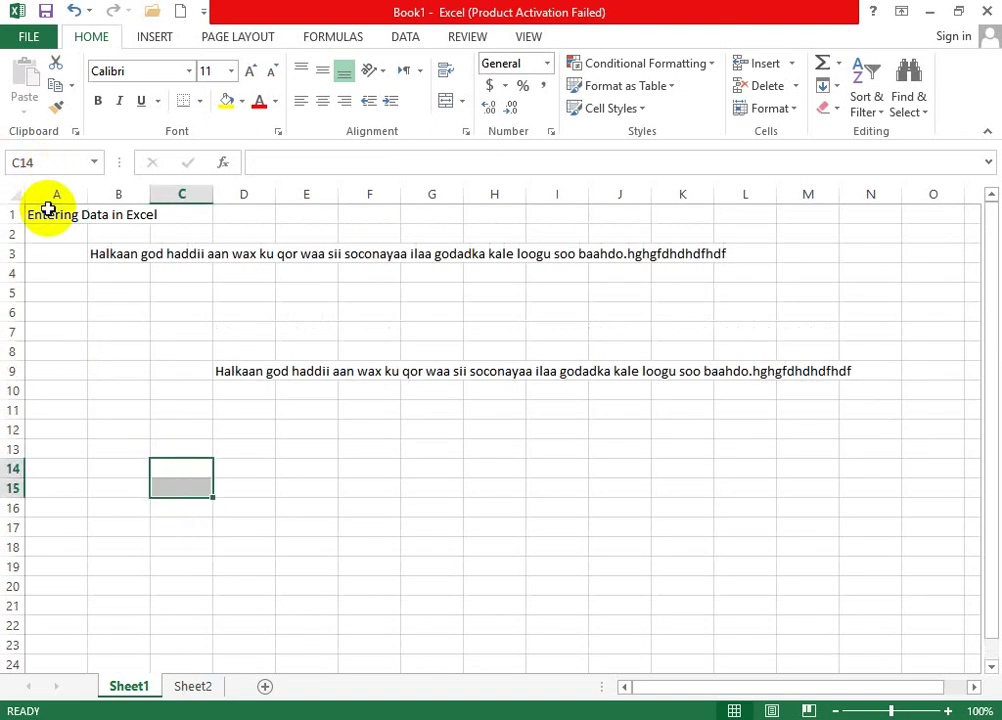
- Select the data block A1:M9 and the row segment A3:F3, clearing each selection
{"action": "left_click_drag", "start_coordinate": [47, 210], "coordinate": [835, 383]}
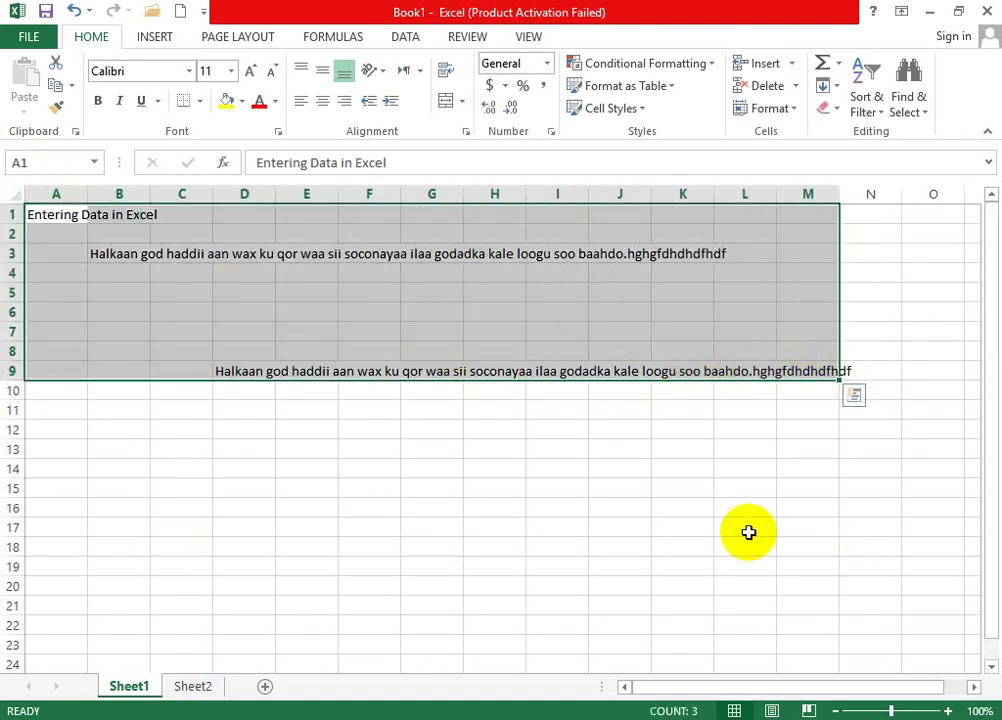
{"action": "left_click", "coordinate": [710, 524]}
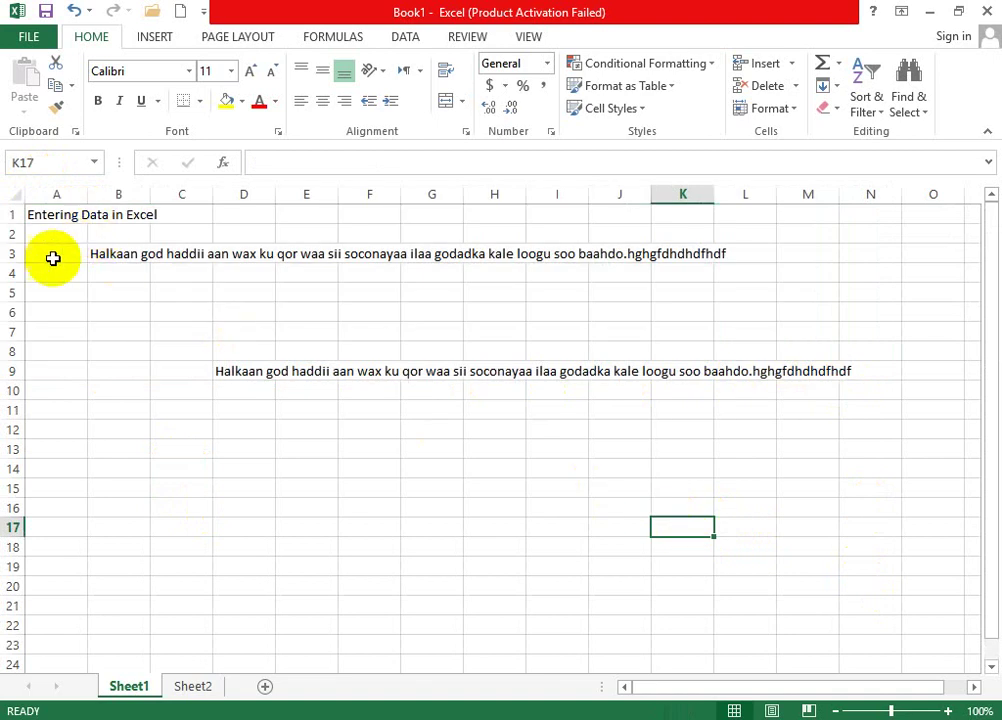
{"action": "left_click_drag", "start_coordinate": [31, 250], "coordinate": [340, 256]}
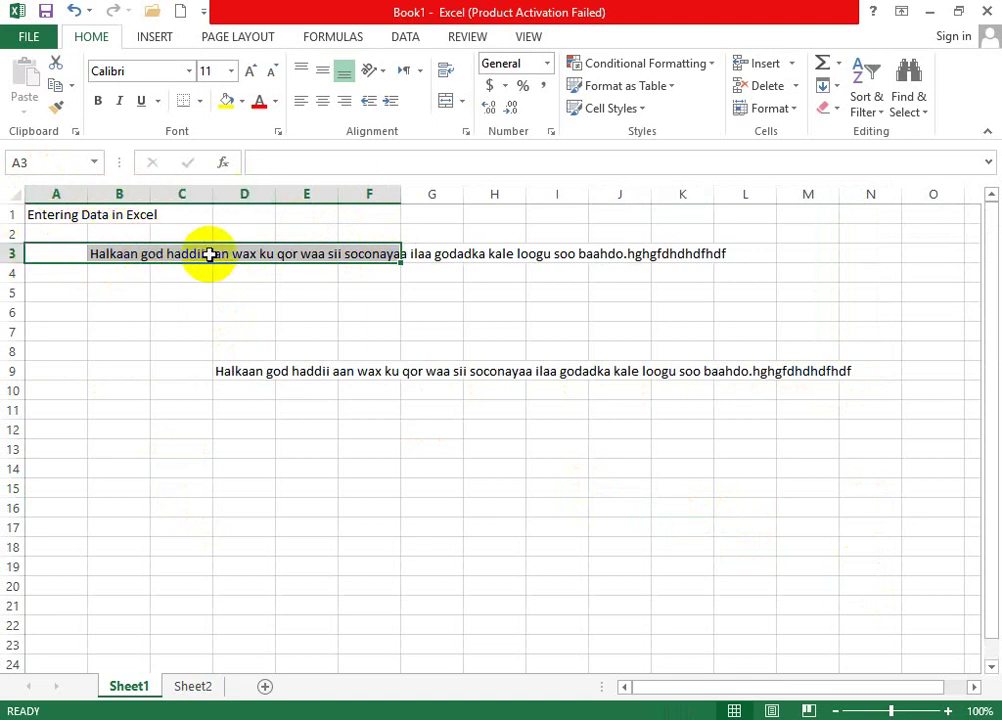
{"action": "left_click", "coordinate": [369, 230]}
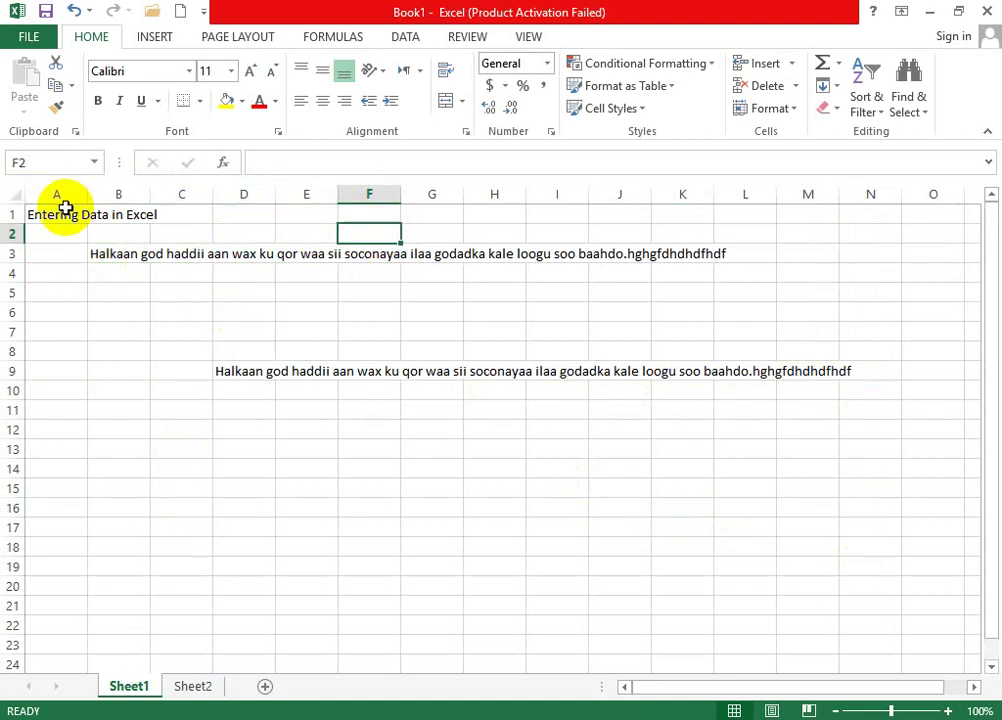
- Select the ranges A1:F9, F12:I21 and A1:K20 one after another, clearing each selection
{"action": "left_click_drag", "start_coordinate": [60, 214], "coordinate": [367, 365]}
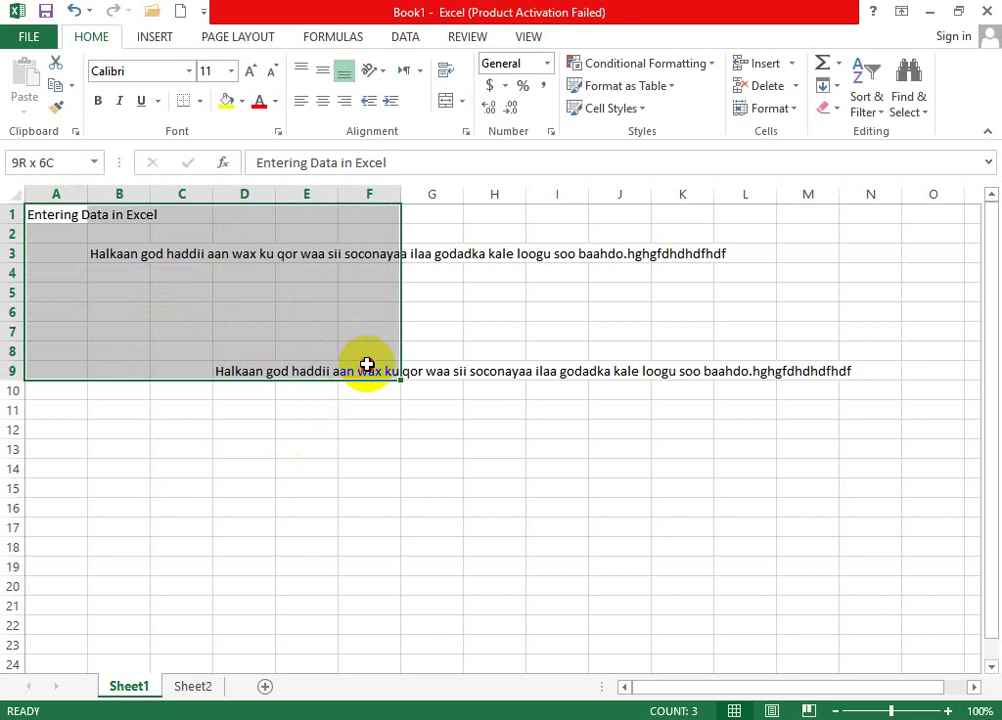
{"action": "left_click_drag", "start_coordinate": [367, 365], "coordinate": [367, 366]}
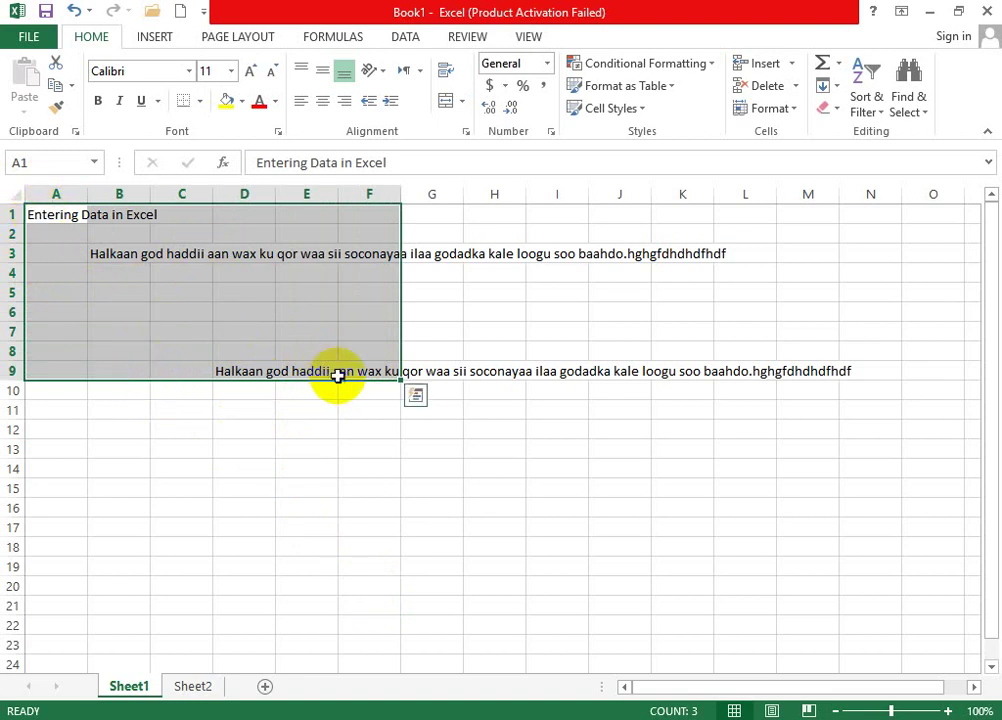
{"action": "left_click", "coordinate": [390, 372]}
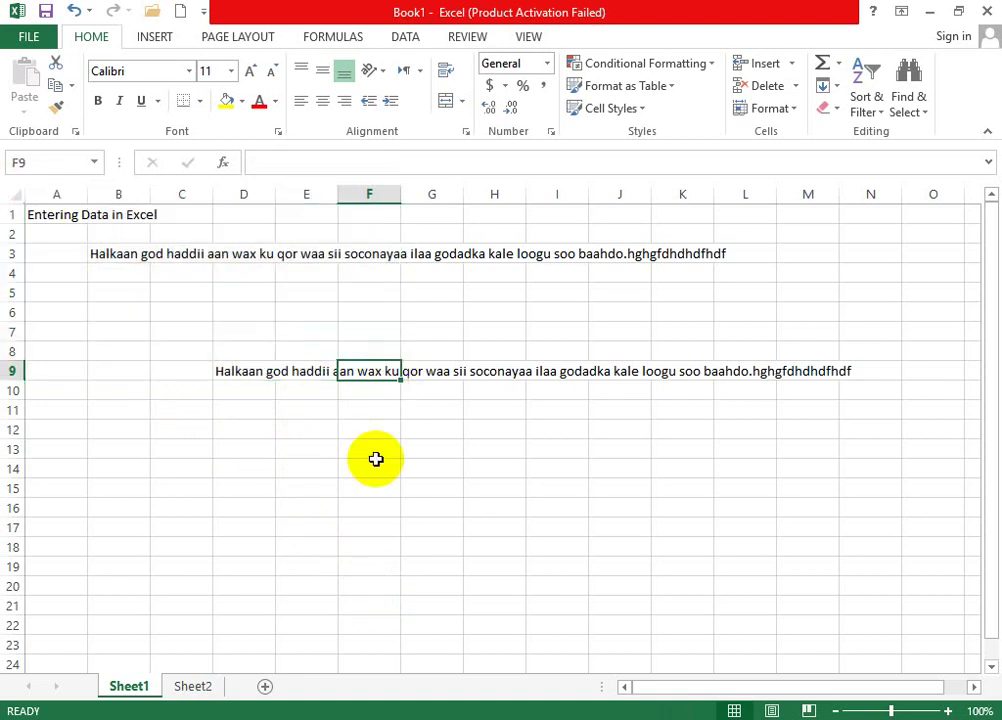
{"action": "left_click_drag", "start_coordinate": [347, 429], "coordinate": [566, 602]}
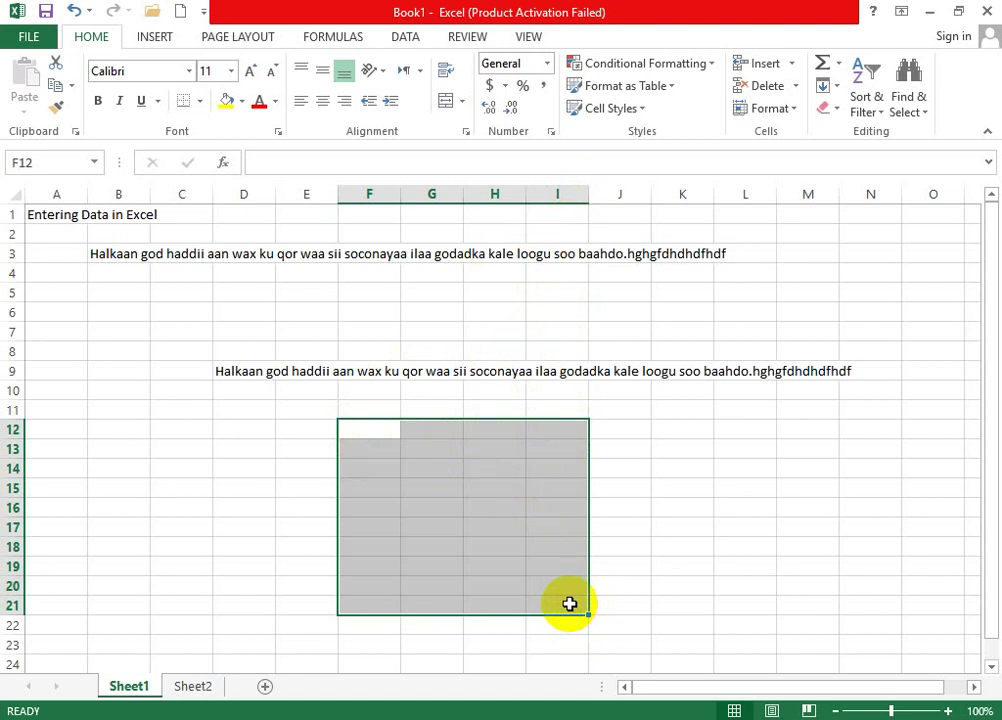
{"action": "left_click", "coordinate": [569, 604]}
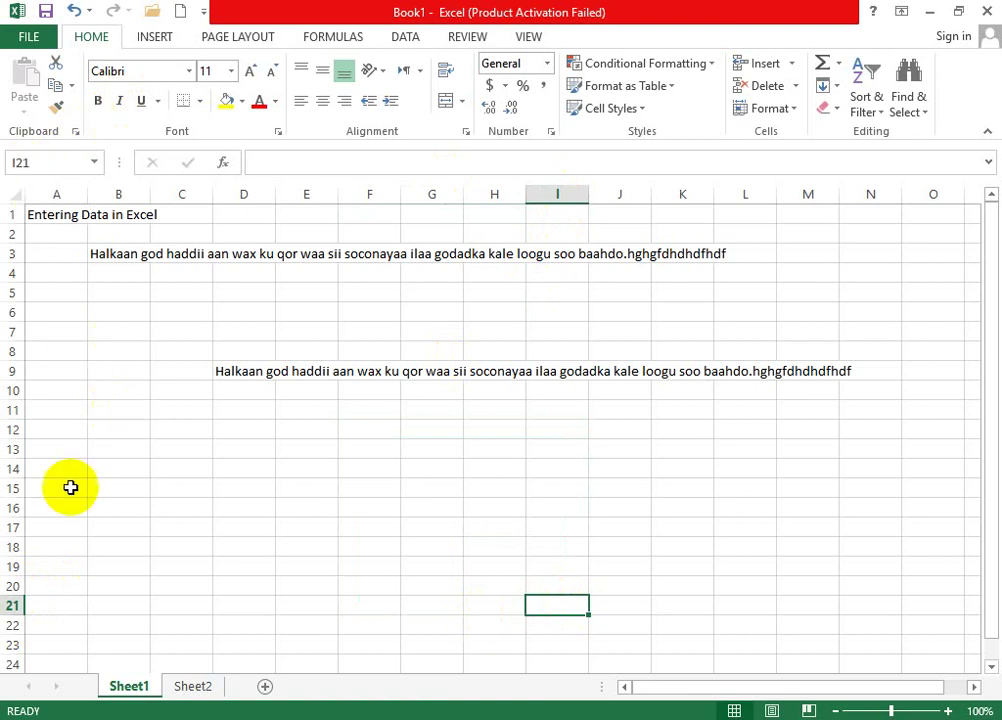
{"action": "left_click_drag", "start_coordinate": [46, 214], "coordinate": [700, 586]}
{"action": "left_click", "coordinate": [510, 432]}
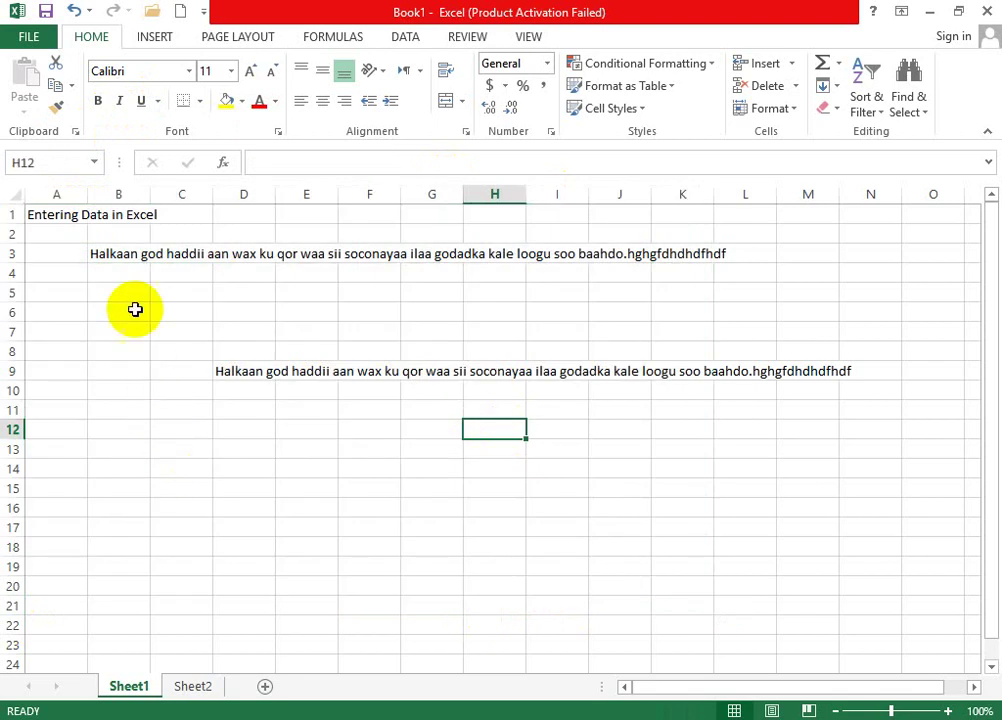
- Check which cell holds the row 3 sentence by selecting B3, opening E3 for editing, and returning to B3
{"action": "left_click", "coordinate": [140, 251]}
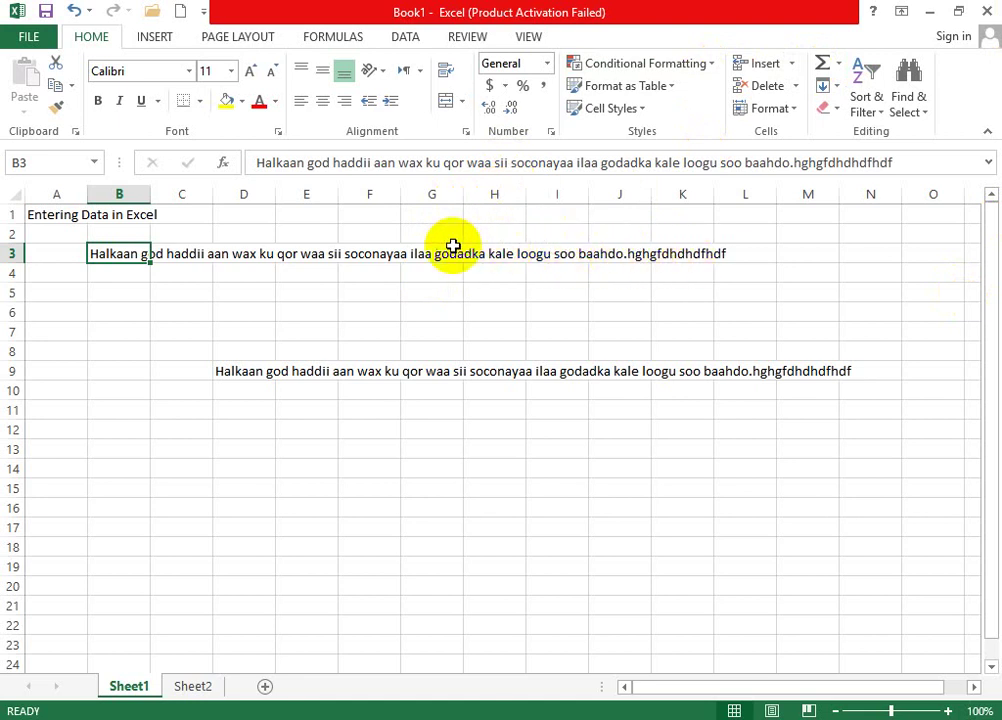
{"action": "left_click", "coordinate": [317, 254]}
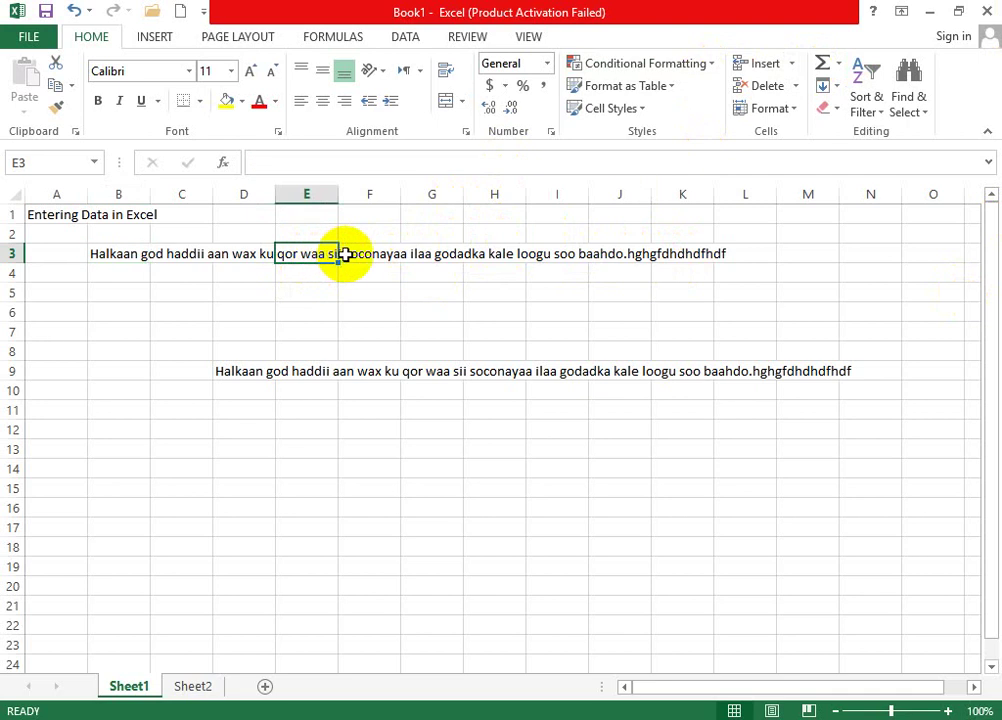
{"action": "double_click", "coordinate": [330, 252]}
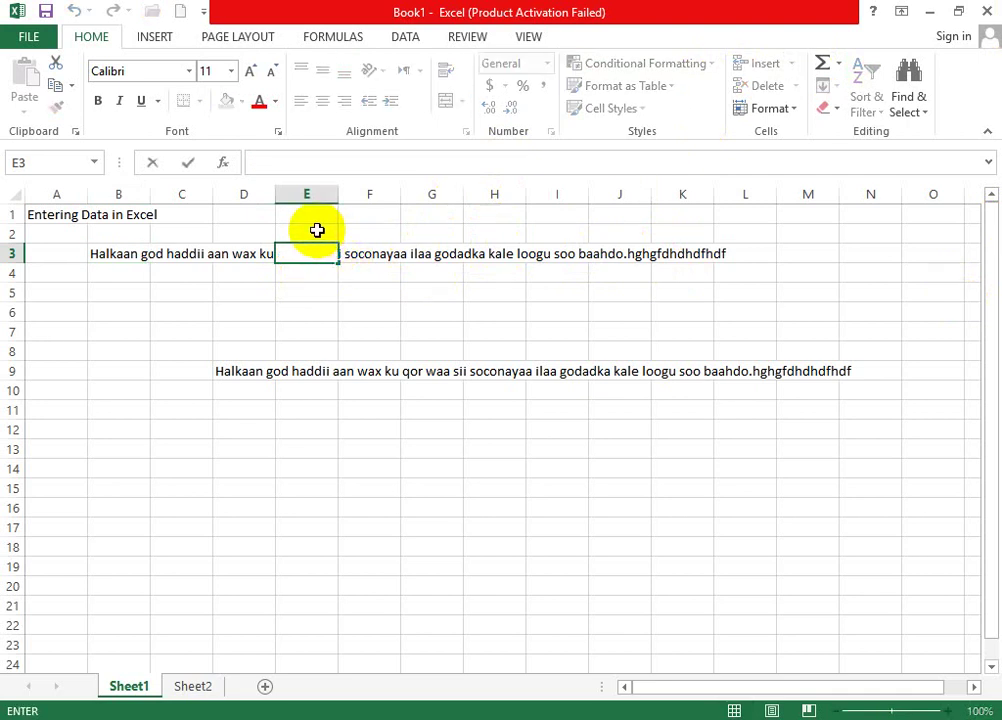
{"action": "left_click", "coordinate": [113, 257]}
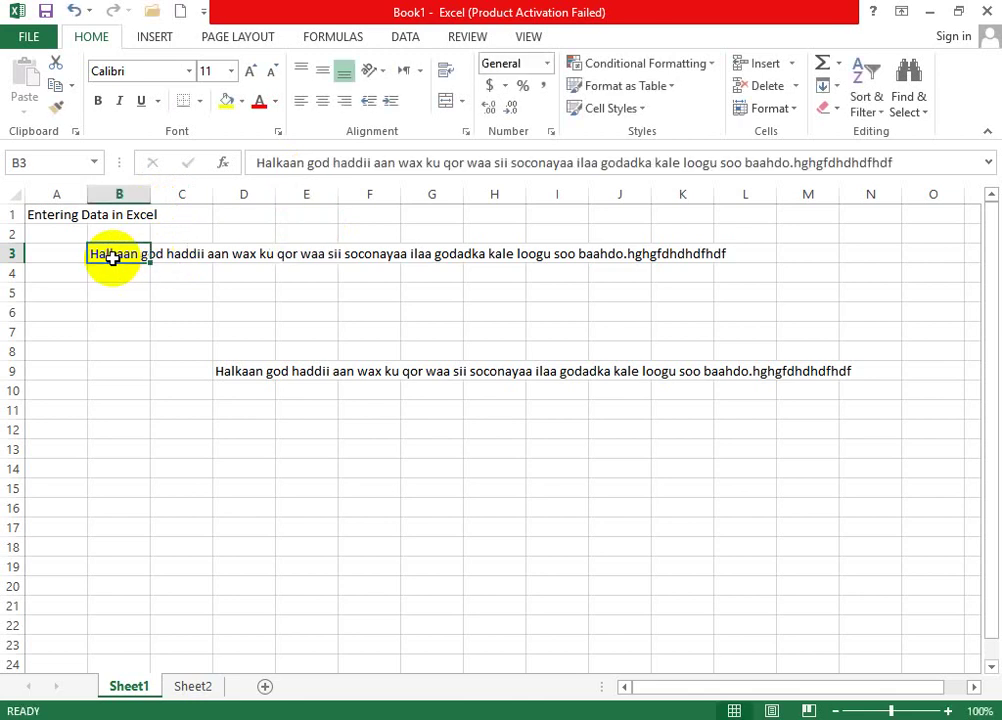
- Edit the sentence inside cell B3, deleting the word "waa" and retyping it in the same place
{"action": "double_click", "coordinate": [113, 257]}
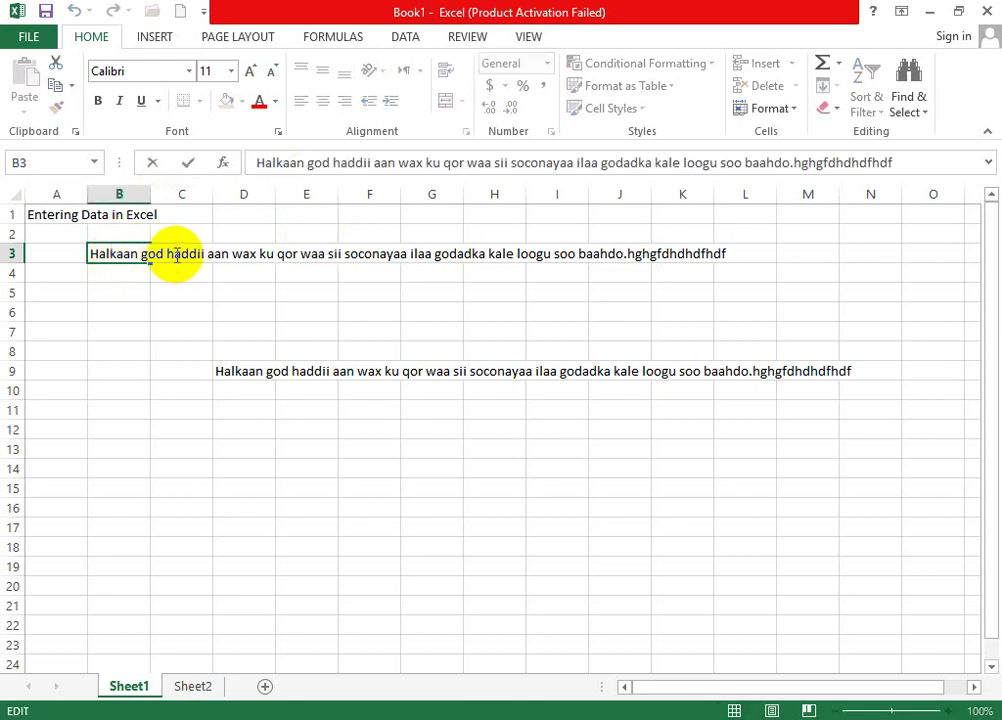
{"action": "left_click", "coordinate": [324, 248]}
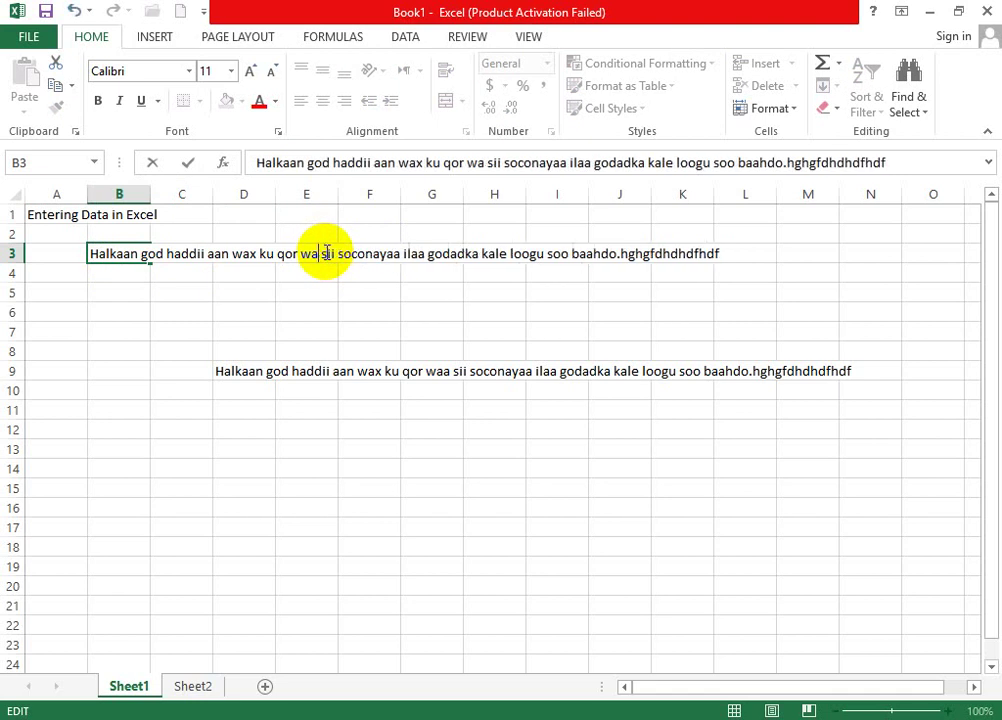
{"action": "key", "text": "BackSpace"}
{"action": "key", "text": "BackSpace"}
{"action": "key", "text": "BackSpace"}
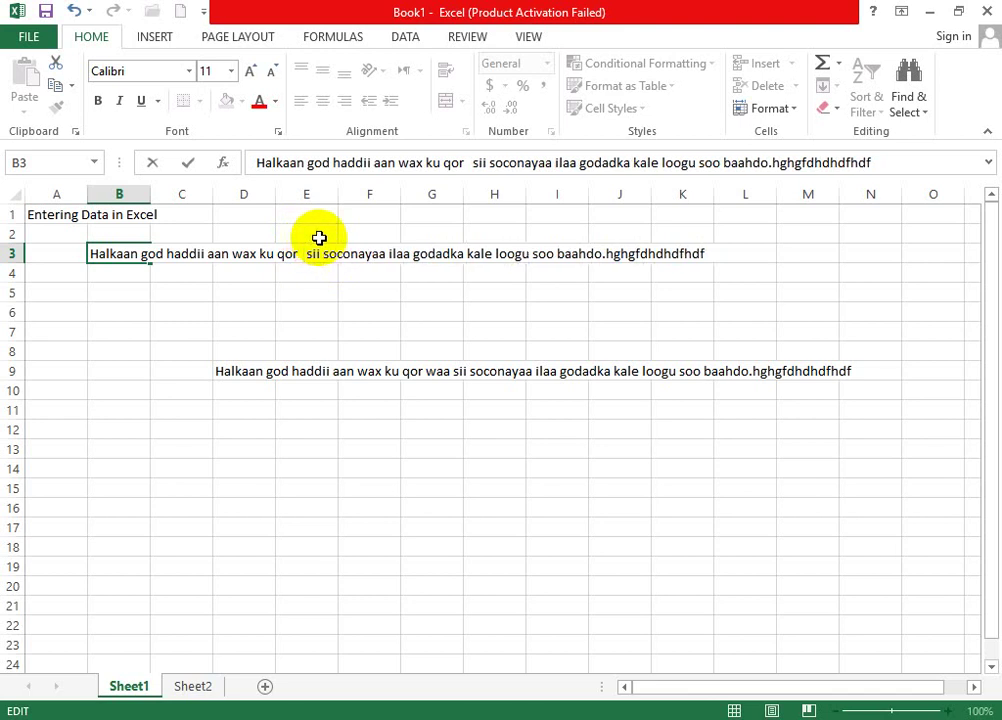
{"action": "type", "text": "waa"}
{"action": "key", "text": "ctrl+Return"}
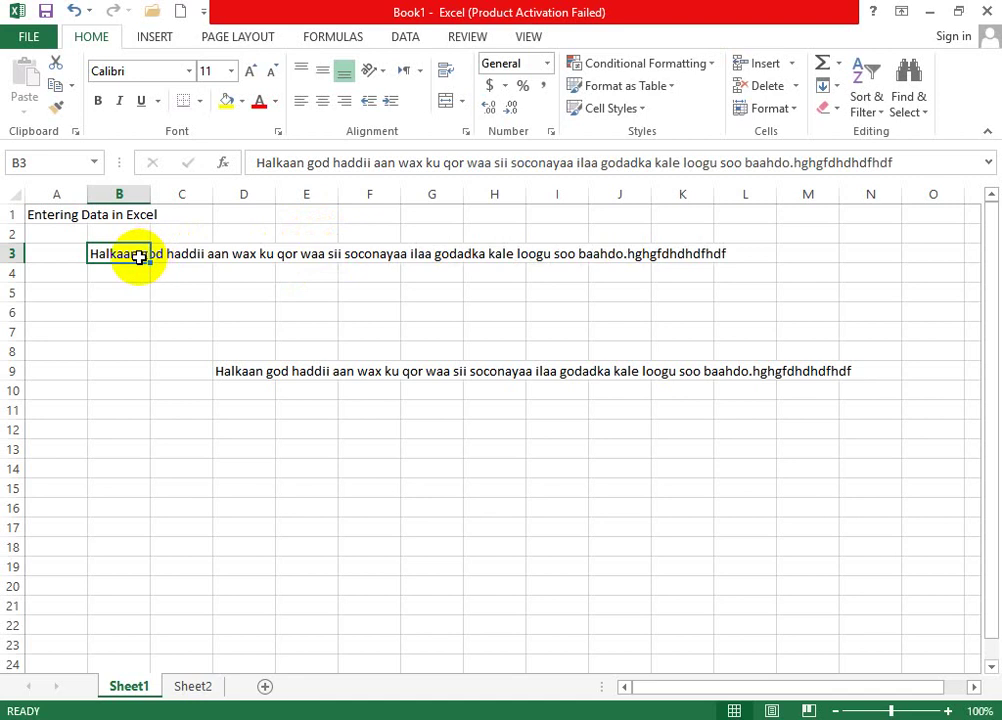
- Open cell B3 for editing, select the word "waa" in its sentence, and leave the edit with B3 selected
{"action": "double_click", "coordinate": [118, 254]}
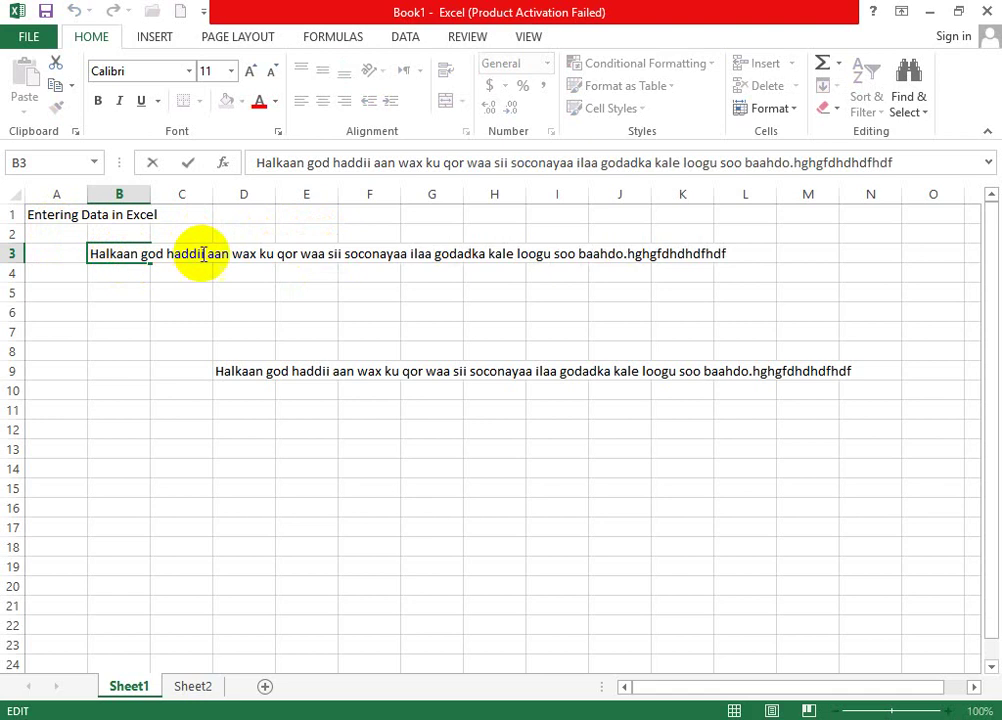
{"action": "double_click", "coordinate": [305, 255]}
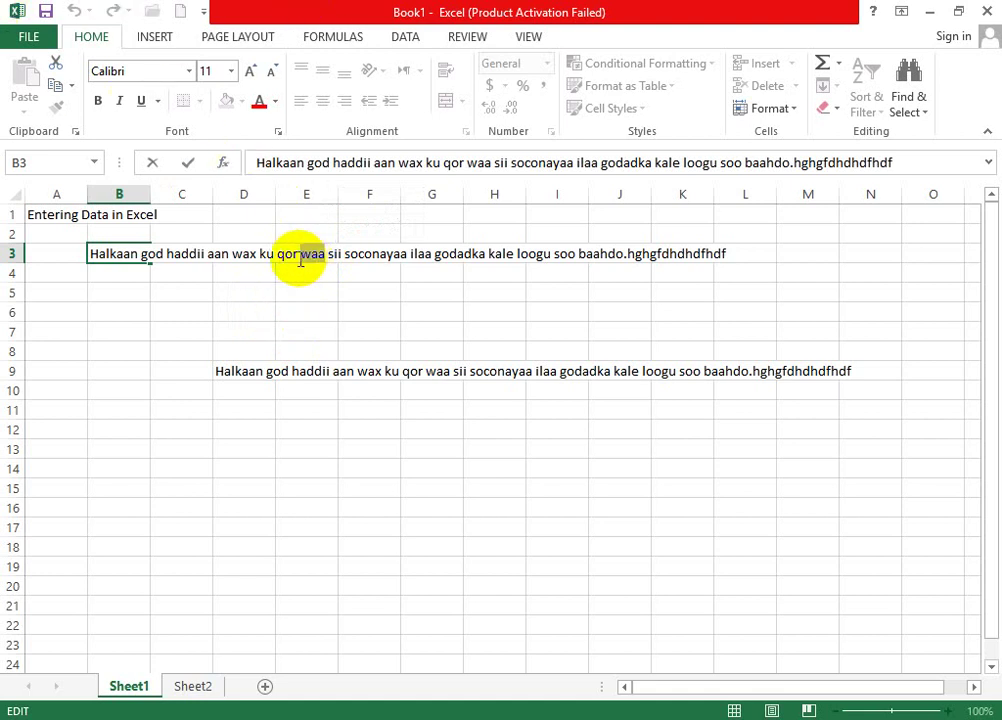
{"action": "left_click", "coordinate": [342, 426]}
{"action": "left_click", "coordinate": [133, 257]}
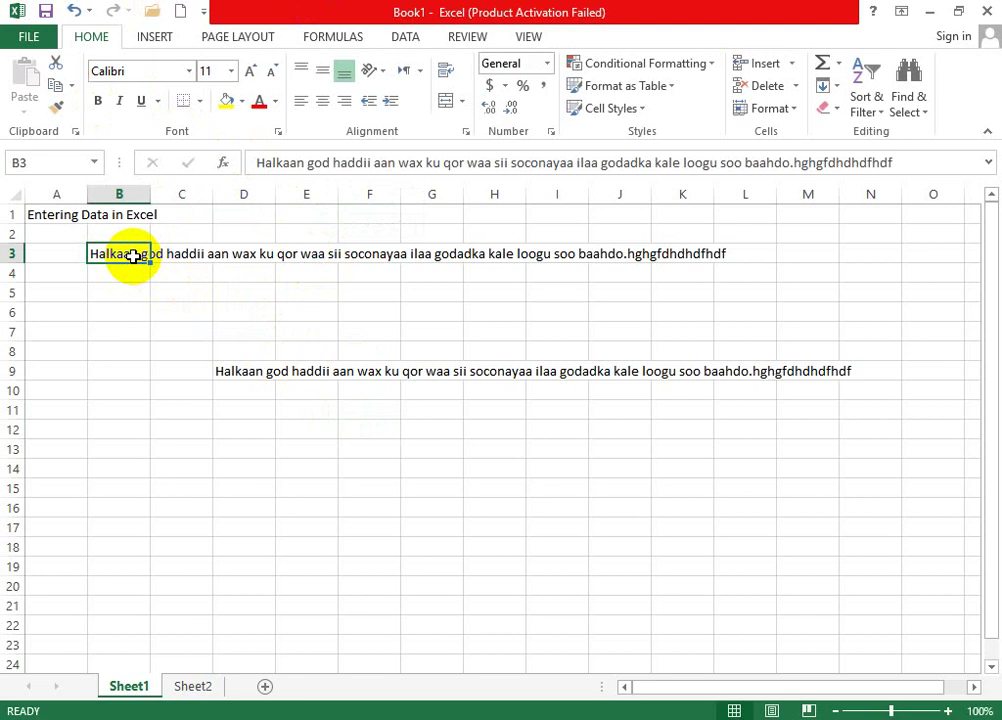
- Try to reach the overflowing text by editing cell E3, and leave the edit by selecting E5
{"action": "left_click", "coordinate": [358, 257]}
{"action": "double_click", "coordinate": [311, 253]}
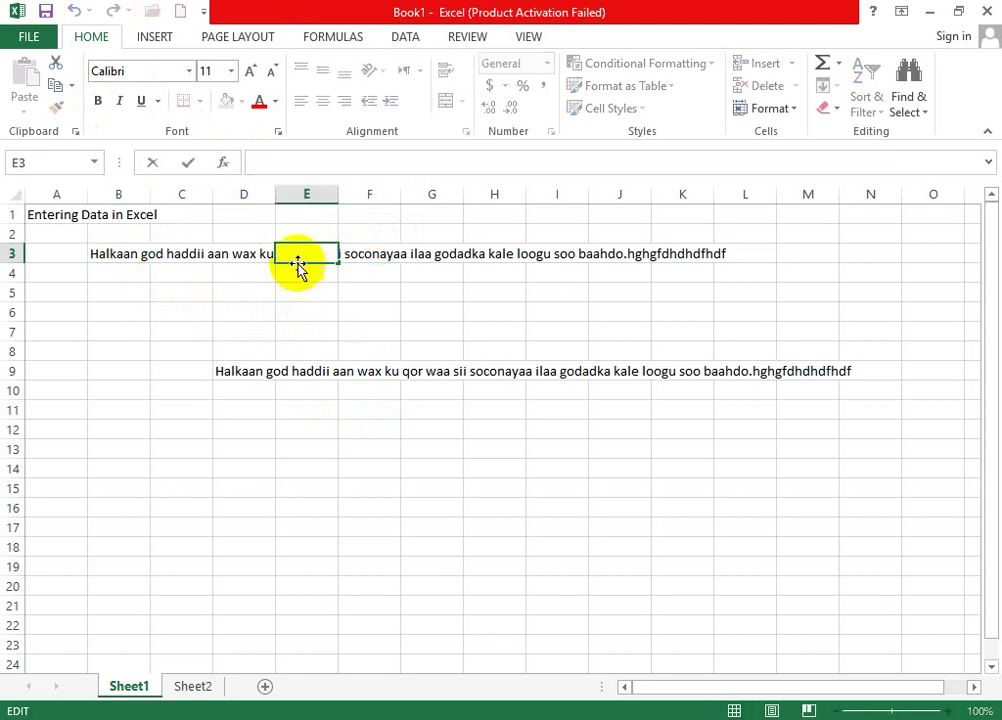
{"action": "left_click", "coordinate": [300, 292]}
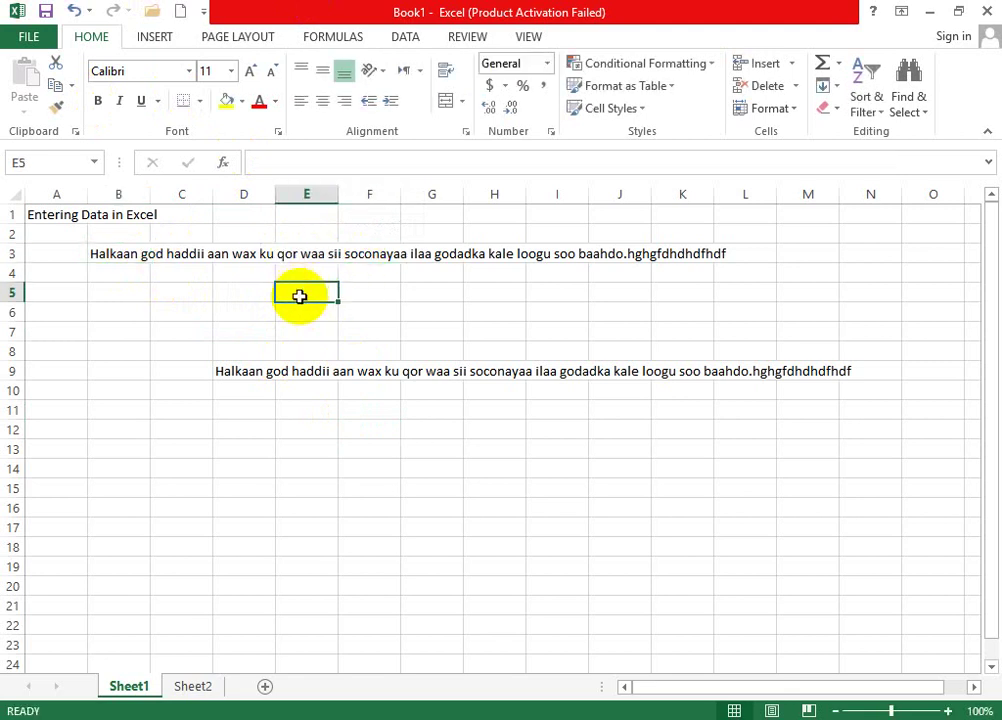
- Colour the words "god haddii aan wax ku qor waa" in B3's sentence red
{"action": "left_click", "coordinate": [127, 253]}
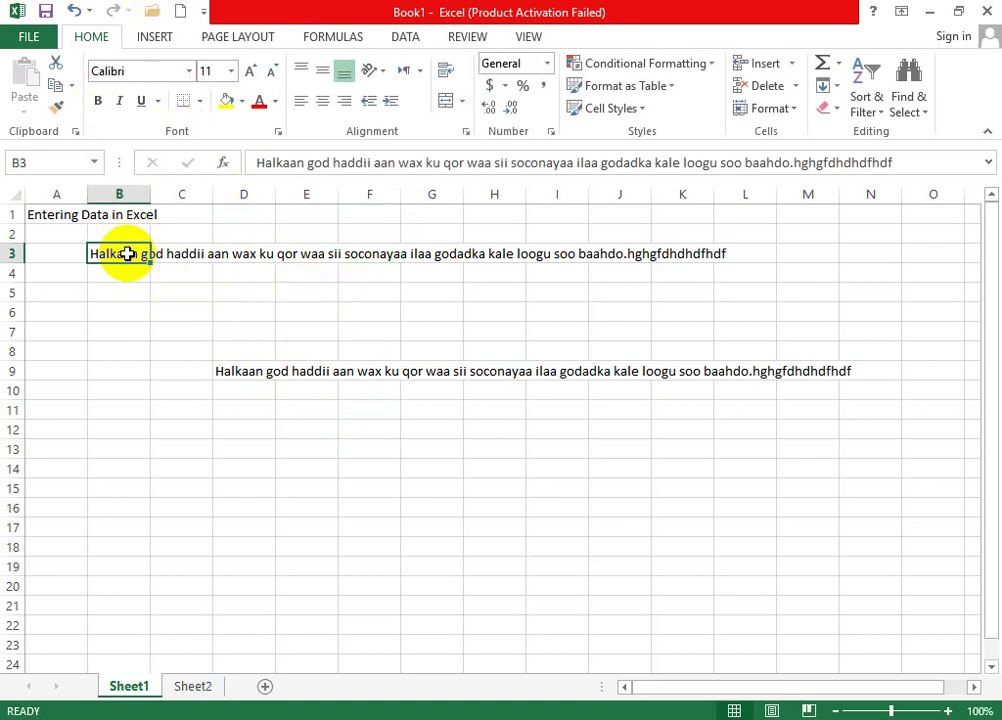
{"action": "left_click", "coordinate": [490, 160]}
{"action": "double_click", "coordinate": [472, 163]}
{"action": "left_click", "coordinate": [478, 162]}
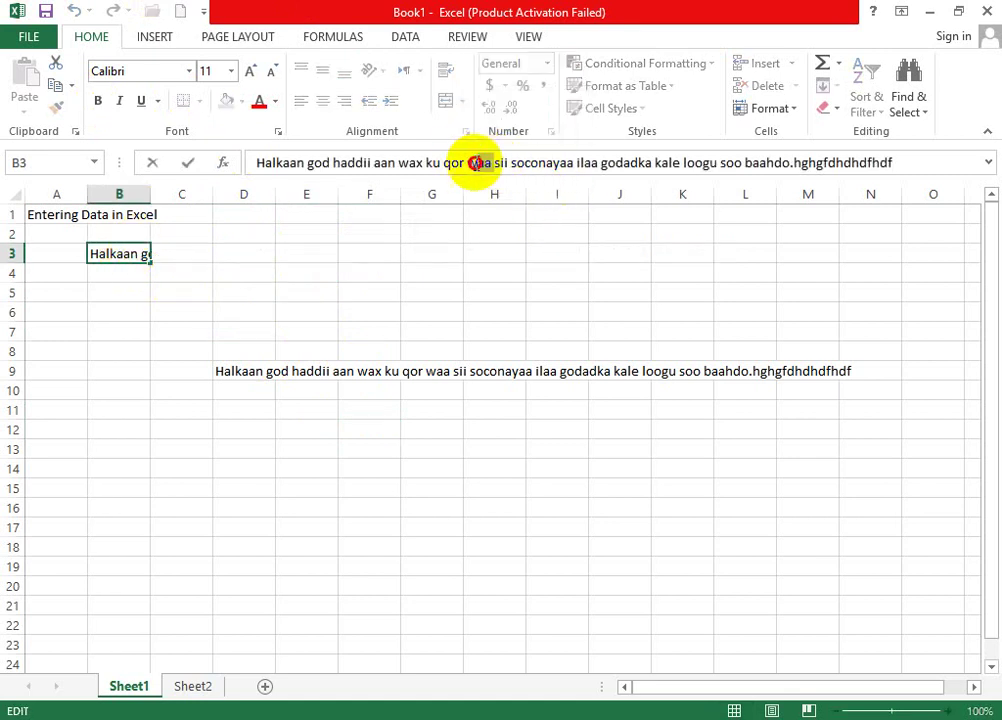
{"action": "left_click_drag", "start_coordinate": [478, 162], "coordinate": [305, 165]}
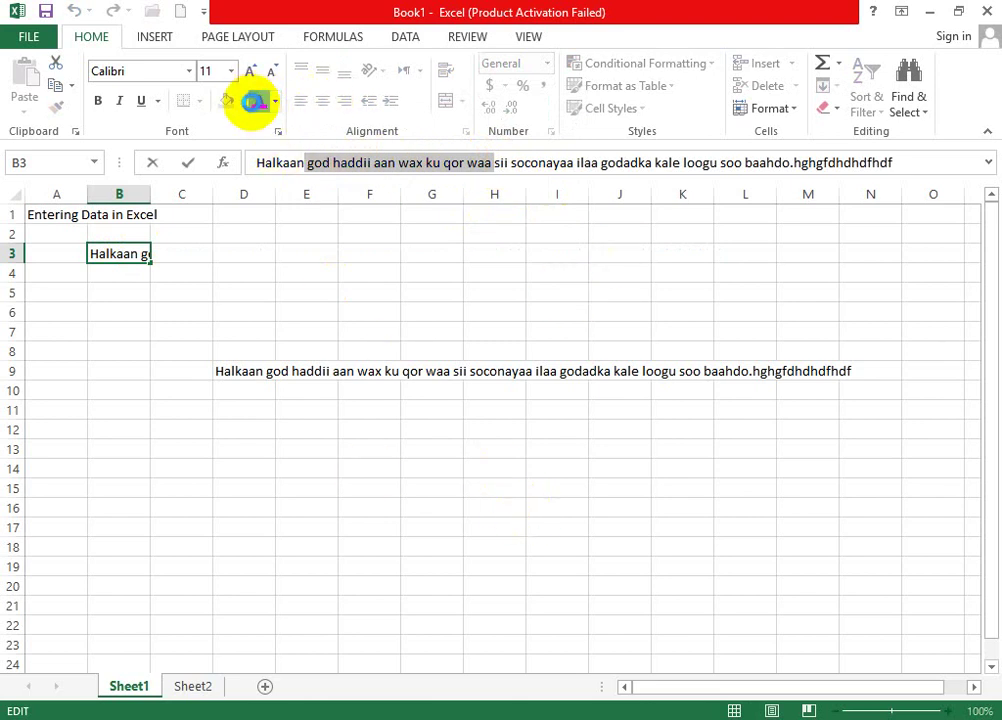
{"action": "left_click", "coordinate": [255, 101]}
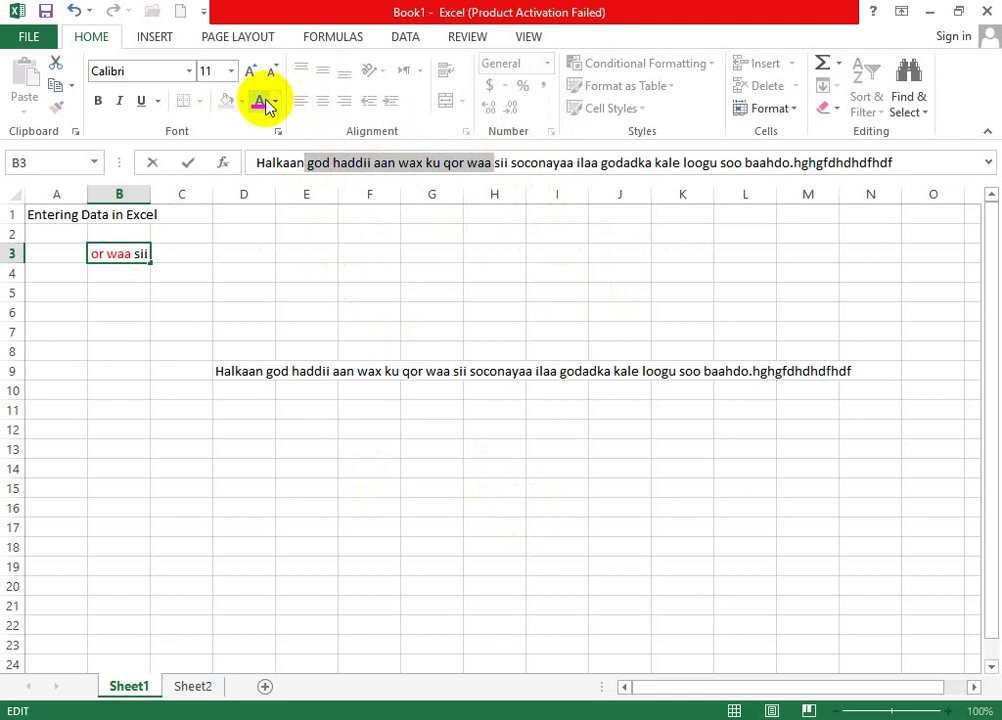
{"action": "left_click", "coordinate": [265, 296]}
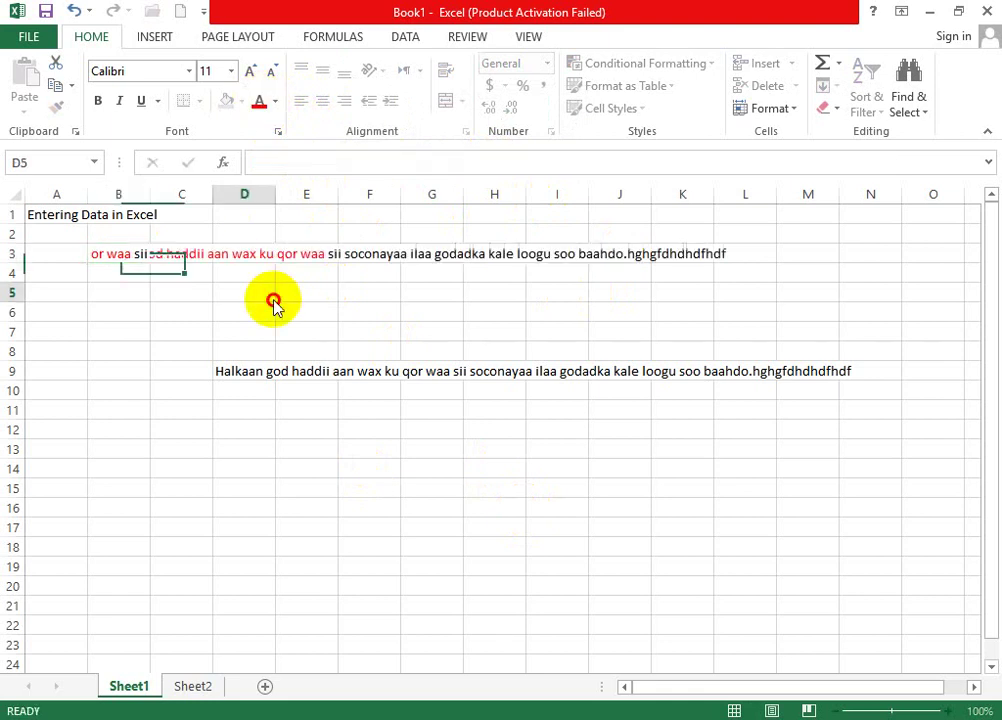
- Examine the partly coloured sentence in B3 and the sentence in D9, and move the selection to F6
{"action": "left_click", "coordinate": [219, 253]}
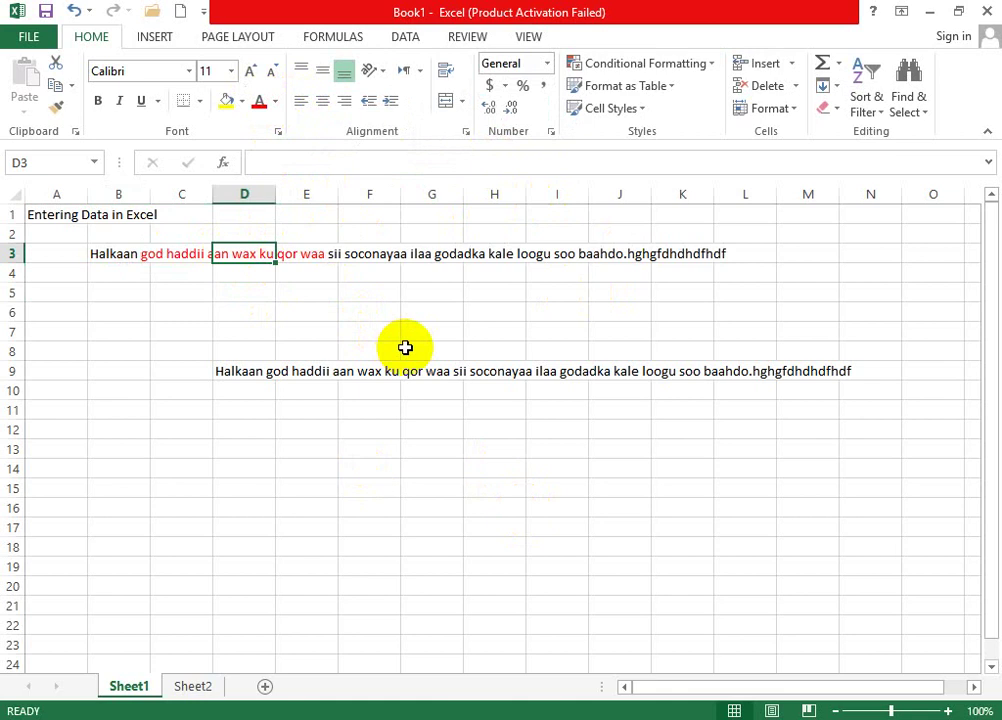
{"action": "left_click", "coordinate": [102, 247]}
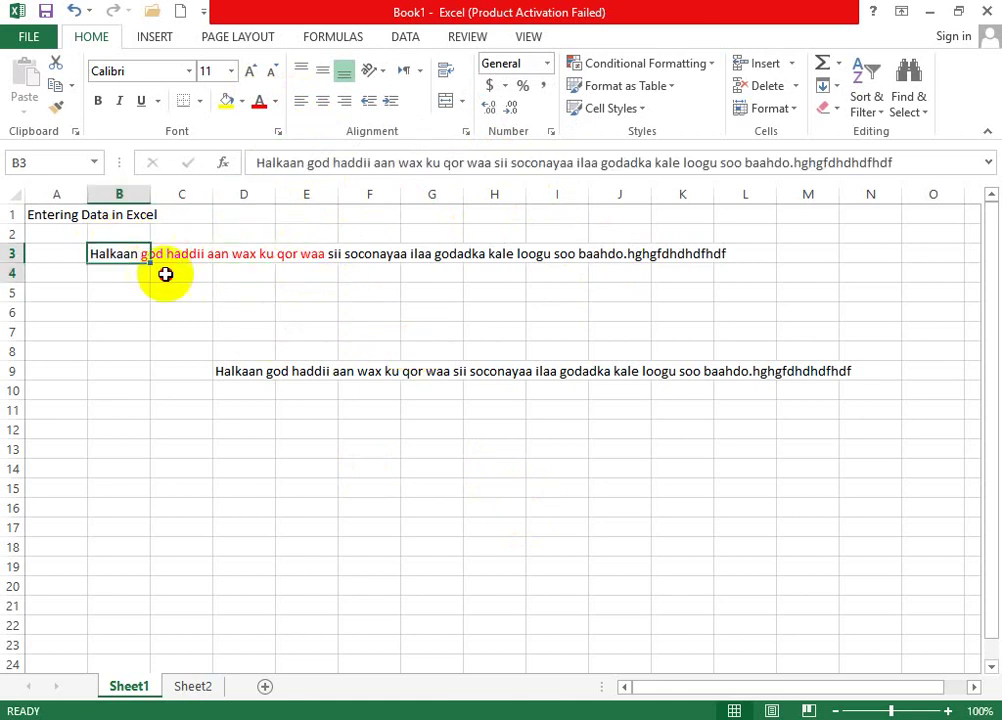
{"action": "left_click_drag", "start_coordinate": [120, 254], "coordinate": [302, 315]}
{"action": "left_click", "coordinate": [246, 369]}
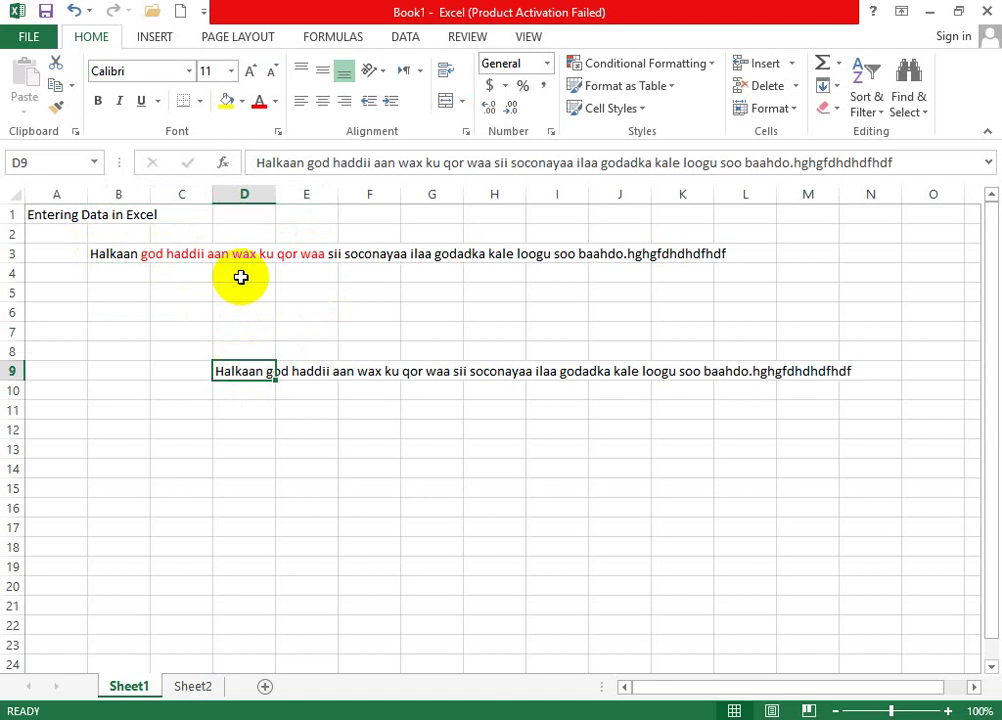
{"action": "key", "text": "Right"}
{"action": "key", "text": "Right"}
{"action": "key", "text": "Up"}
{"action": "key", "text": "Up"}
{"action": "key", "text": "Up"}
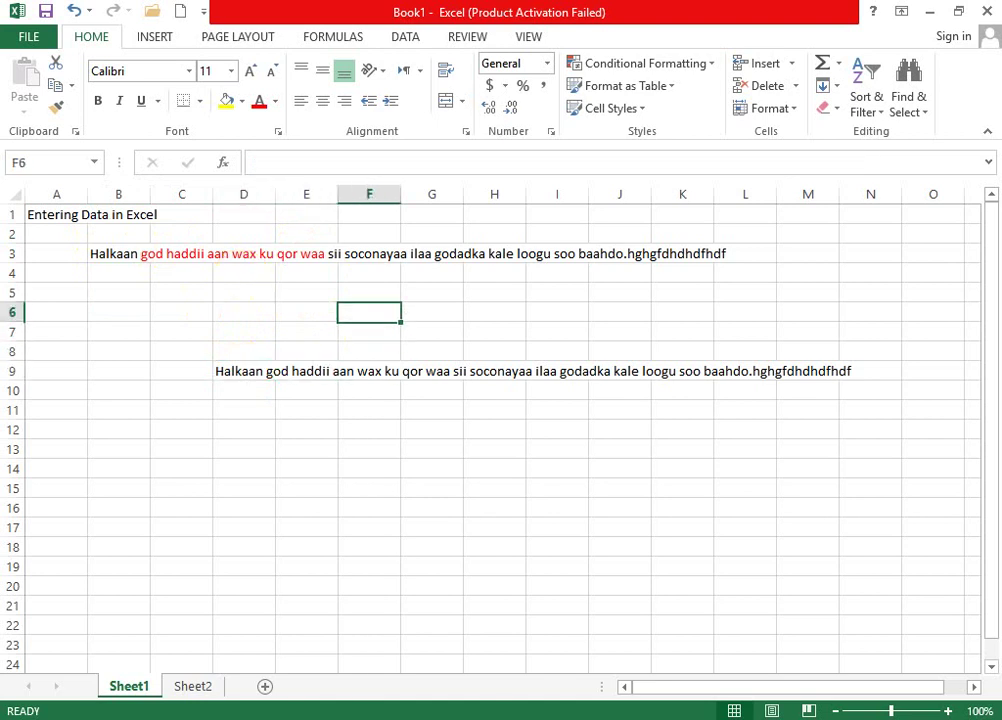
- Move the selection to B3 and extend it across row 3 to D3
{"action": "key", "text": "Left"}
{"action": "key", "text": "Left"}
{"action": "key", "text": "Left"}
{"action": "key", "text": "Left"}
{"action": "key", "text": "Up"}
{"action": "key", "text": "Up"}
{"action": "key", "text": "Up"}
{"action": "key", "text": "Right"}
{"action": "key", "text": "Right"}
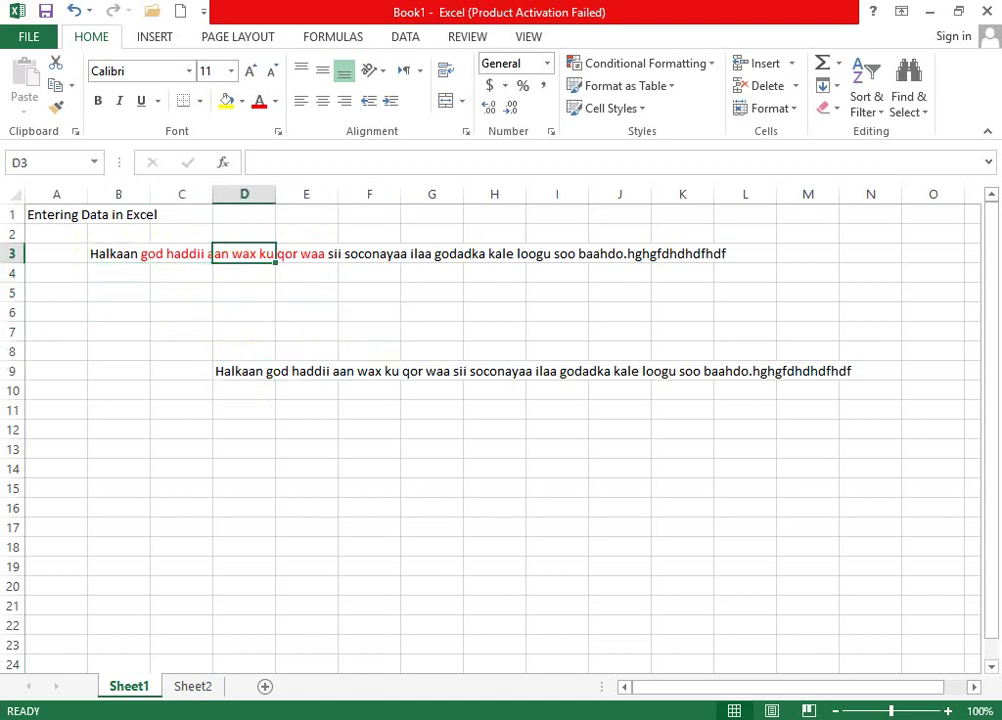
{"action": "key", "text": "Left"}
{"action": "key", "text": "Left"}
{"action": "key", "text": "shift+Right"}
{"action": "key", "text": "shift+Right"}
{"action": "key", "text": "shift+Right"}
{"action": "key", "text": "shift+Right"}
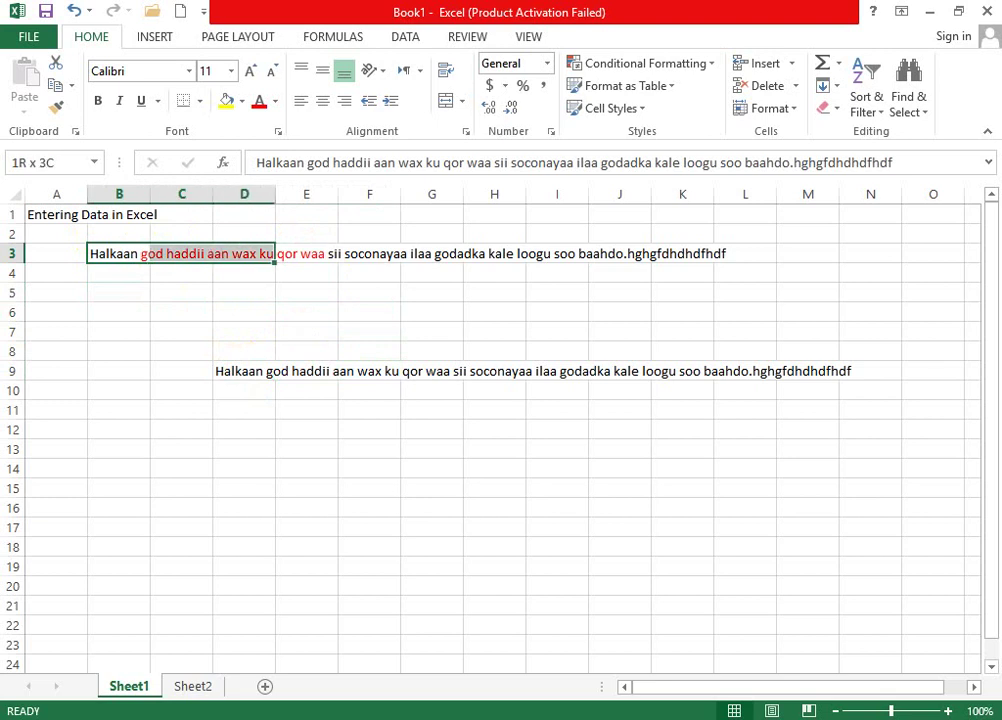
- Jump to the last row of column B and back to B3, and select the range B3:E10
{"action": "key", "text": "ctrl+Down"}
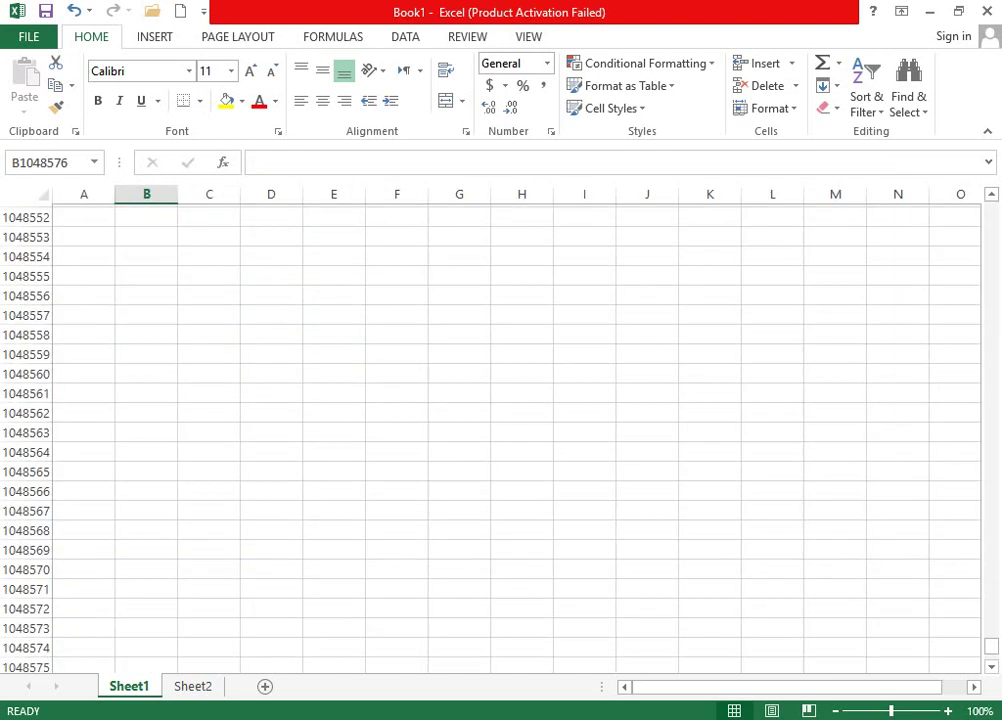
{"action": "key", "text": "ctrl+Up"}
{"action": "key", "text": "shift+Right"}
{"action": "key", "text": "shift+Right"}
{"action": "key", "text": "shift+Right"}
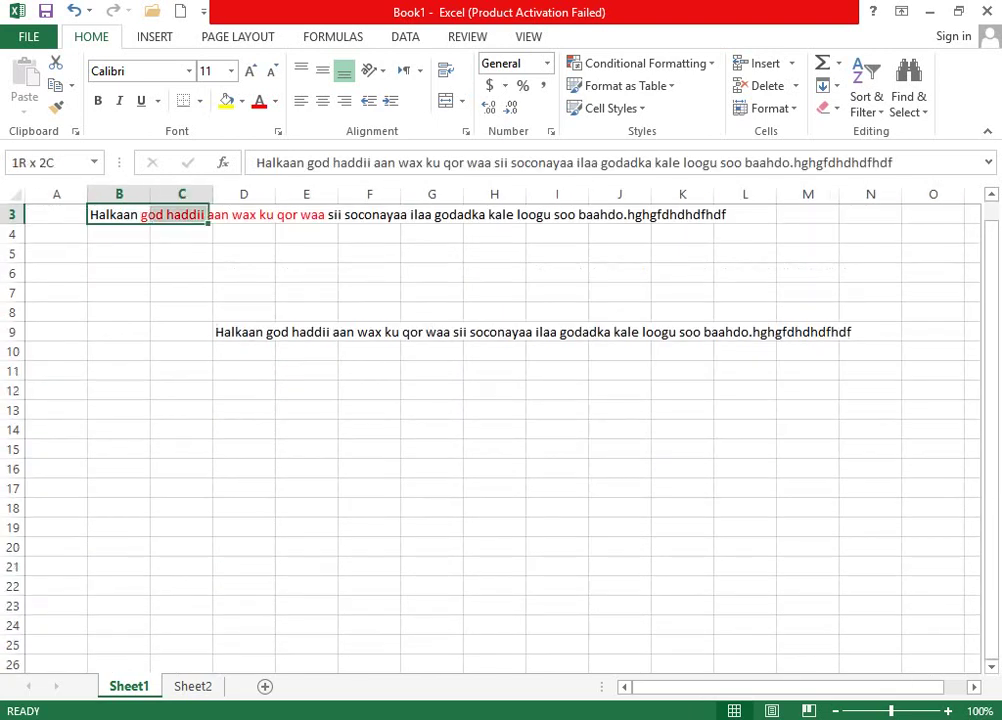
{"action": "key", "text": "shift+Down"}
{"action": "key", "text": "shift+Down"}
{"action": "key", "text": "shift+Down"}
{"action": "key", "text": "shift+Down"}
{"action": "key", "text": "shift+Down"}
{"action": "key", "text": "shift+Down"}
{"action": "key", "text": "shift+Down"}
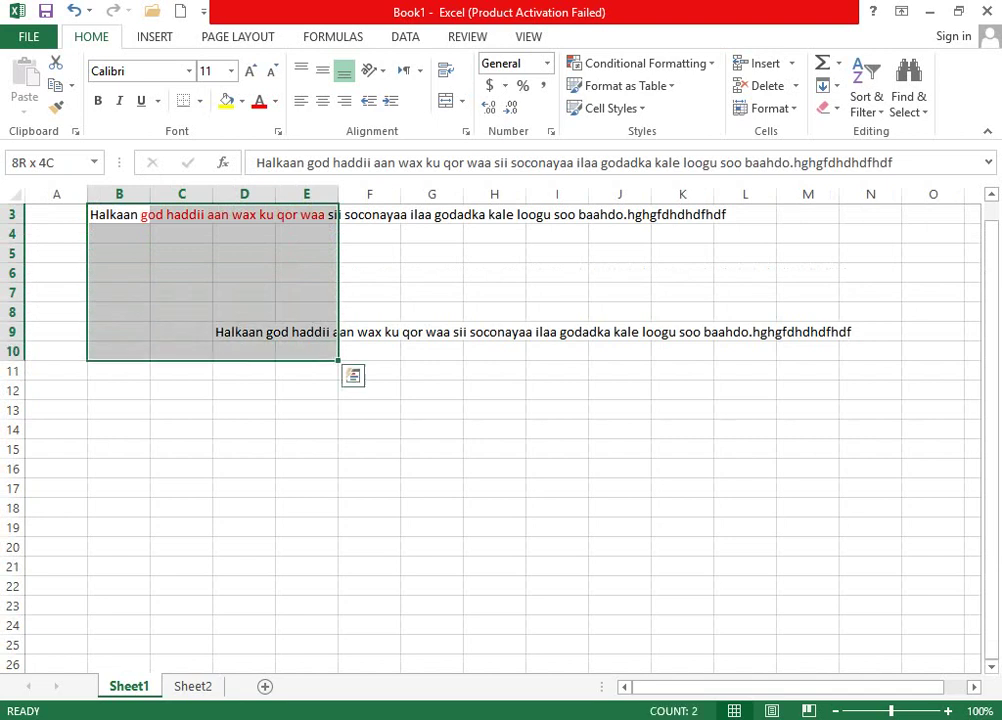
- Widen the selected range to B3:K10, and release it by selecting F13
{"action": "key", "text": "shift+Left"}
{"action": "key", "text": "shift+Left"}
{"action": "key", "text": "shift+Right"}
{"action": "key", "text": "shift+Right"}
{"action": "key", "text": "shift+Right"}
{"action": "key", "text": "shift+Right"}
{"action": "key", "text": "shift+Right"}
{"action": "key", "text": "shift+Right"}
{"action": "key", "text": "shift+Right"}
{"action": "key", "text": "shift+Right"}
{"action": "key", "text": "shift+Right"}
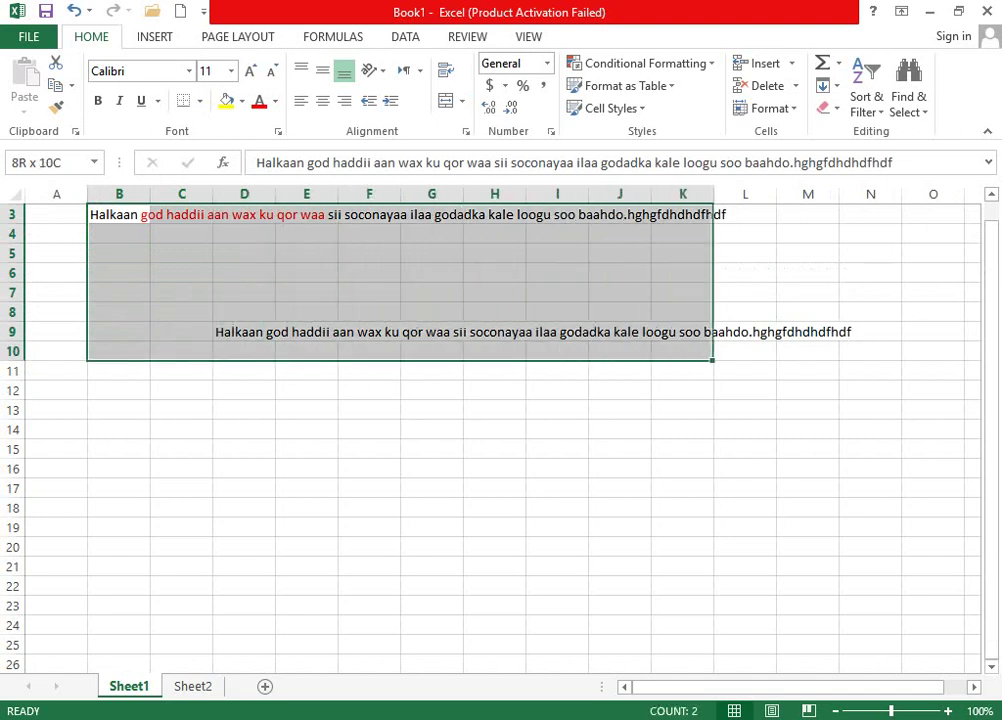
{"action": "key", "text": "Up"}
{"action": "left_click", "coordinate": [119, 233]}
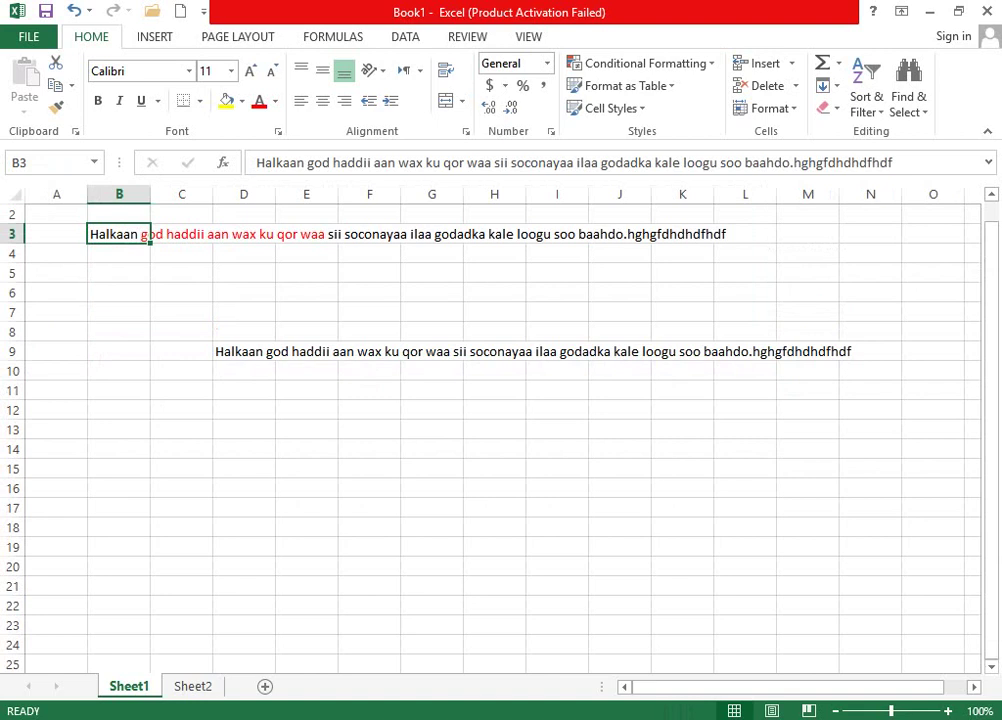
{"action": "left_click", "coordinate": [396, 451]}
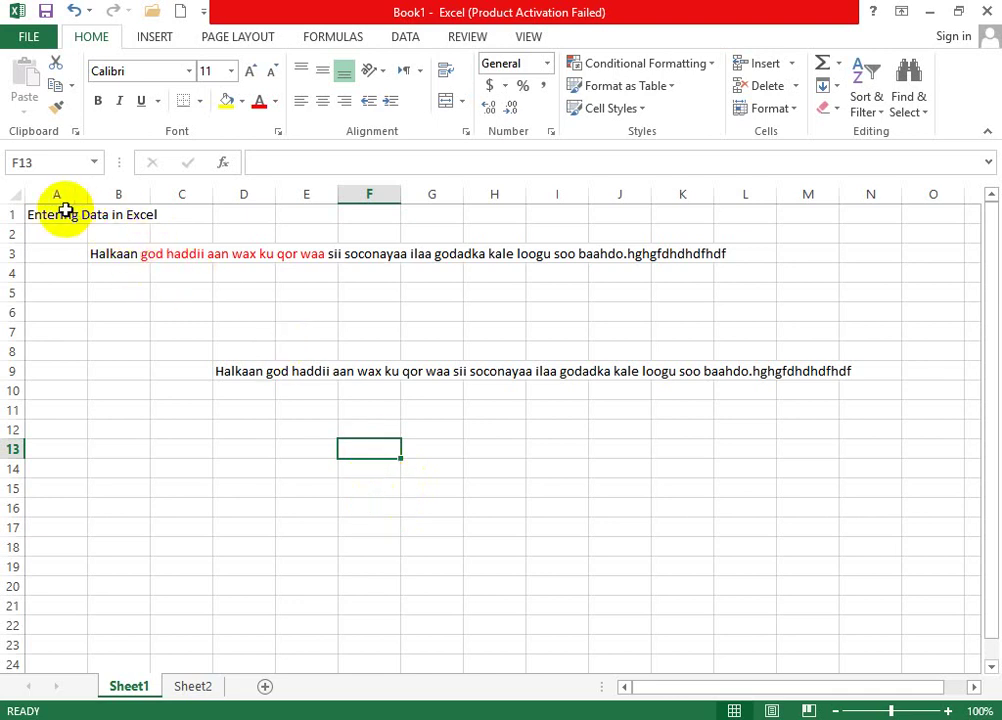
- Clear the contents of the range A1:N15
{"action": "left_click_drag", "start_coordinate": [65, 210], "coordinate": [861, 493]}
{"action": "key", "text": "Delete"}
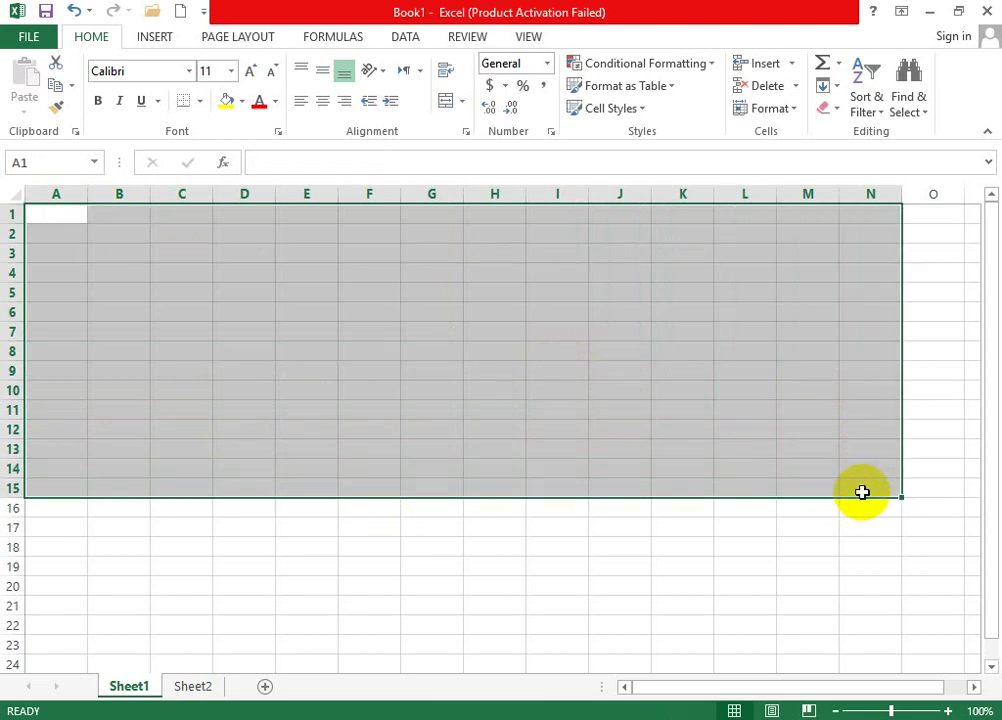
{"action": "left_click", "coordinate": [180, 310]}
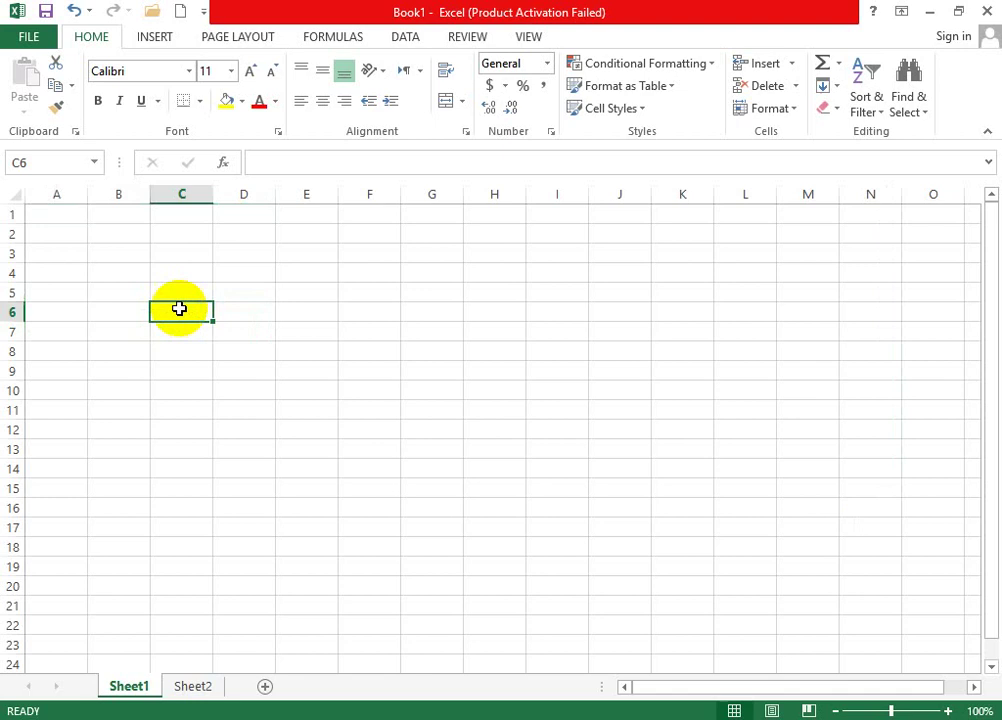
- Enter the headings "No" in A1 and "Student Name" in B1
{"action": "left_click", "coordinate": [56, 214]}
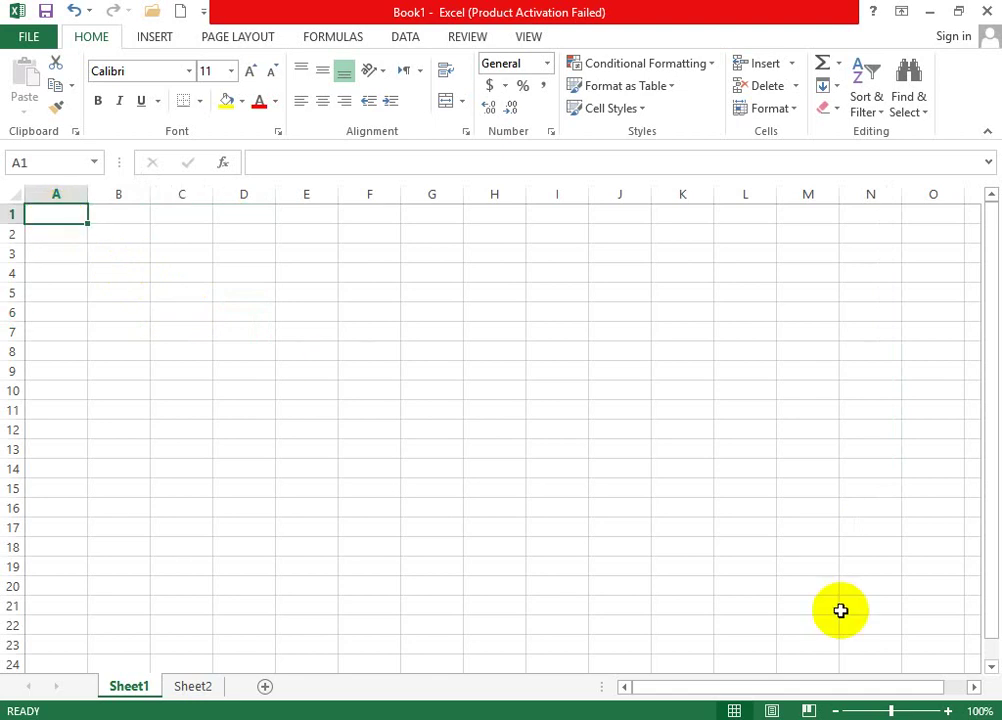
{"action": "type", "text": "No"}
{"action": "key", "text": "Tab"}
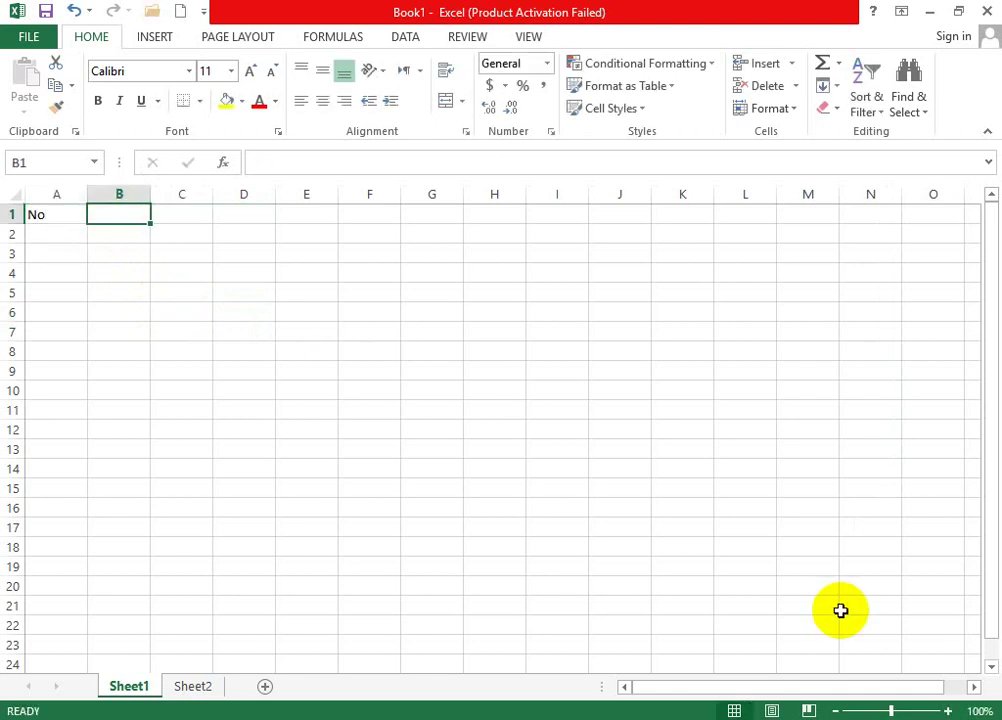
{"action": "type", "text": "Studenmt"}
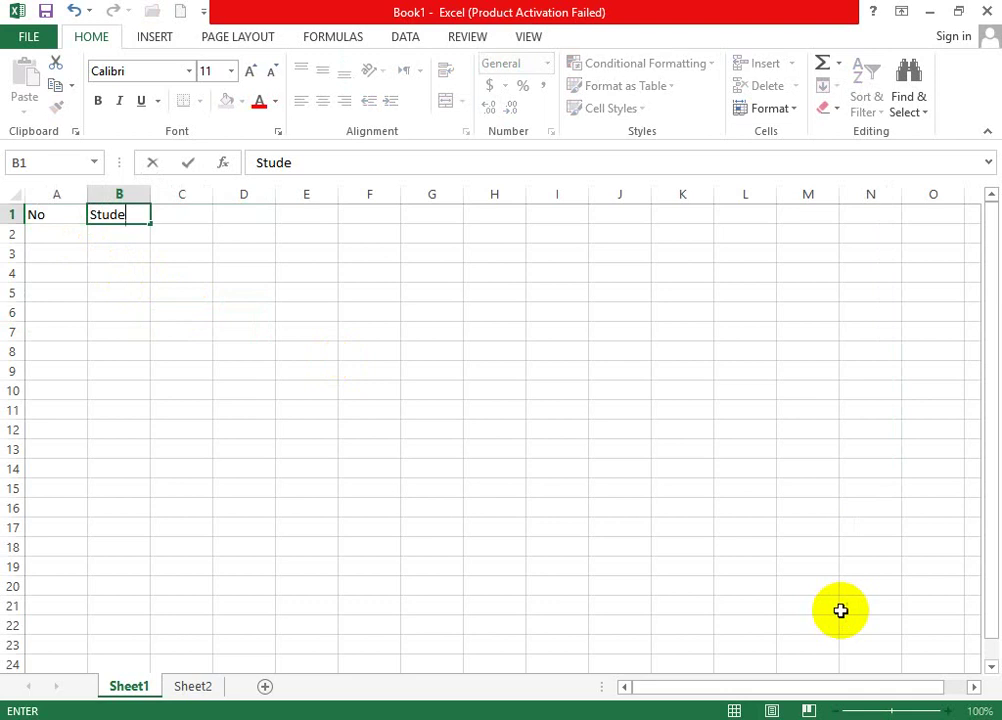
{"action": "key", "text": "BackSpace"}
{"action": "key", "text": "BackSpace"}
{"action": "type", "text": "t Name"}
{"action": "key", "text": "Tab"}
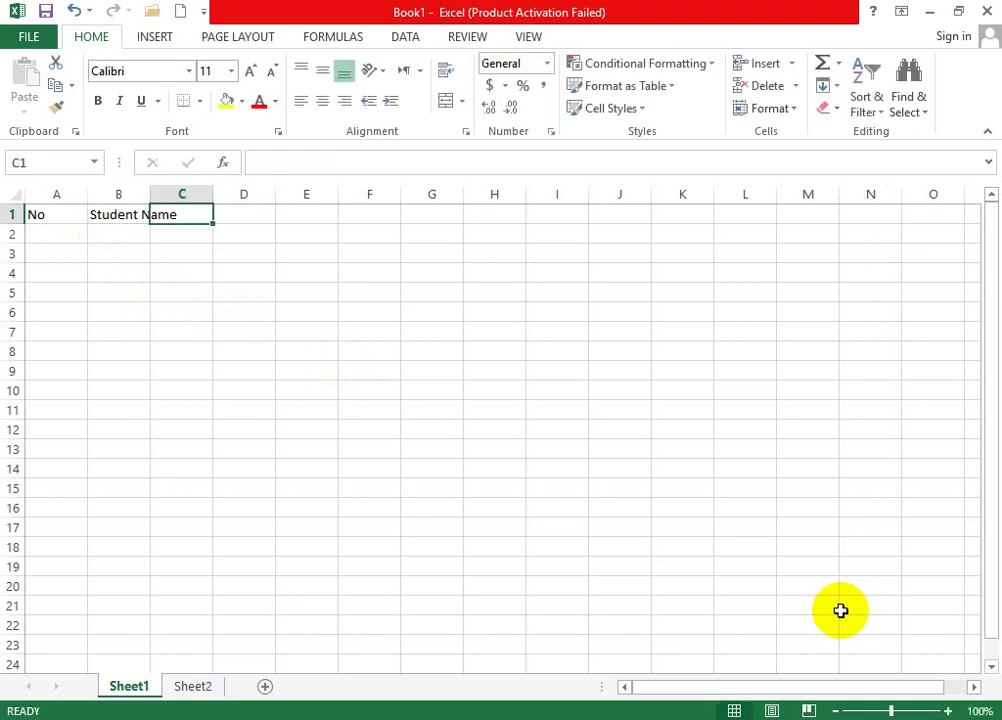
- Enter the headings "Gender" in C1 and "Address" in D1
{"action": "type", "text": "Ge"}
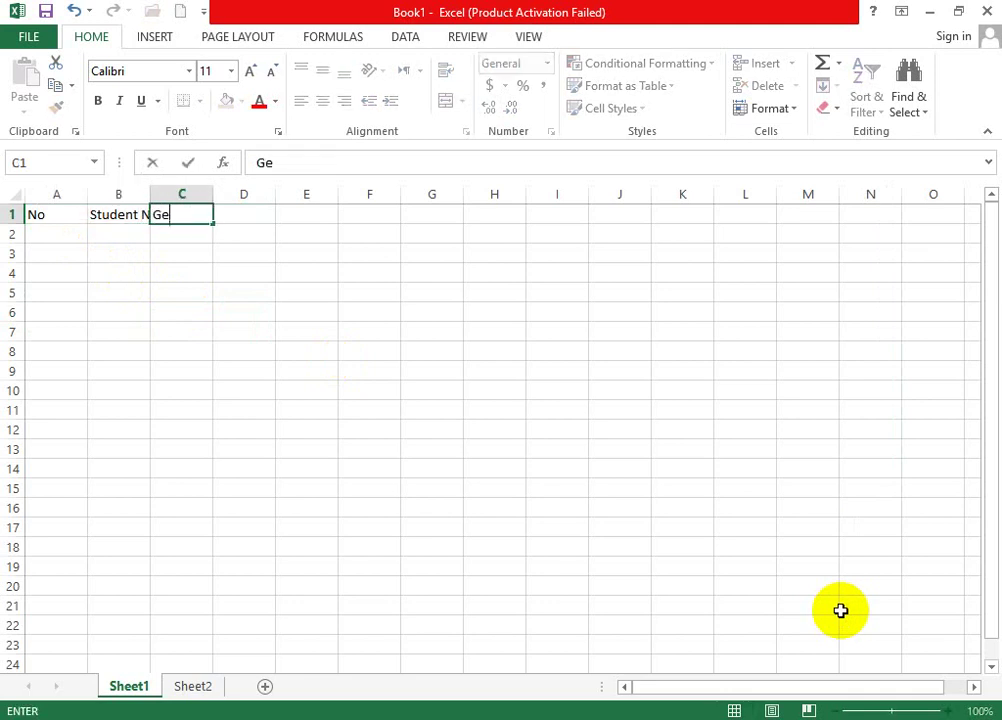
{"action": "type", "text": "nder"}
{"action": "key", "text": "Tab"}
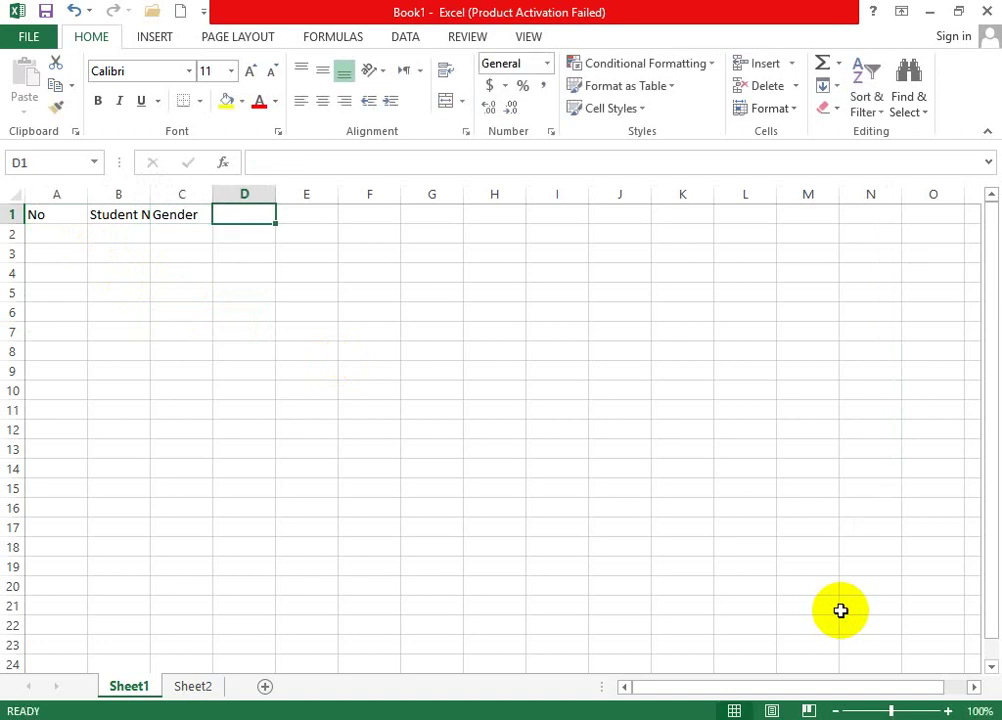
{"action": "type", "text": "Address"}
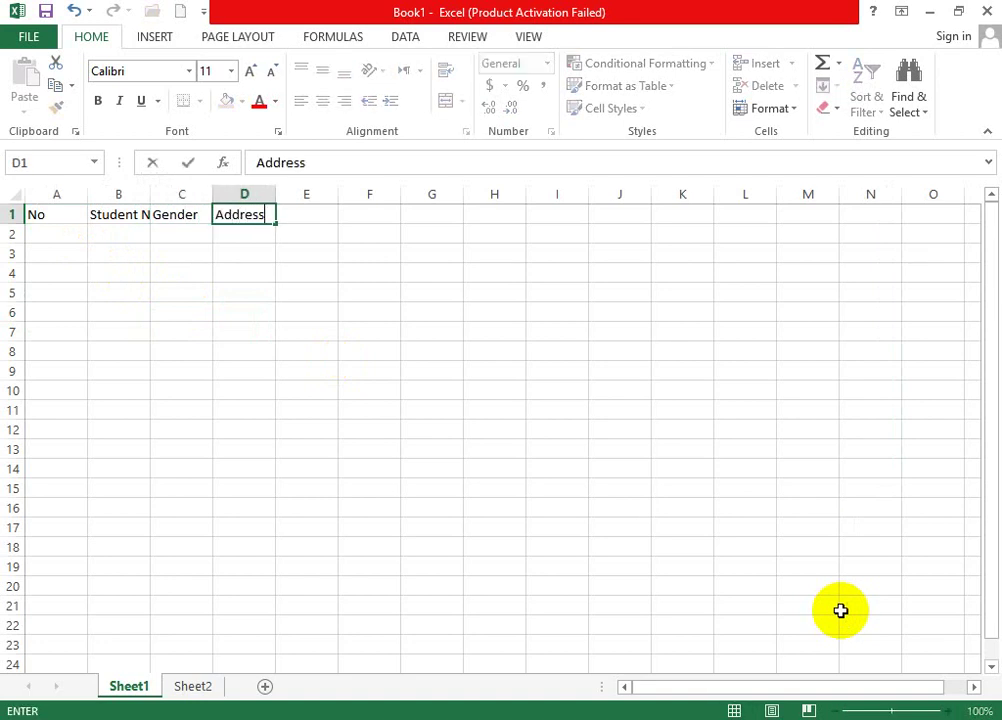
{"action": "key", "text": "Return"}
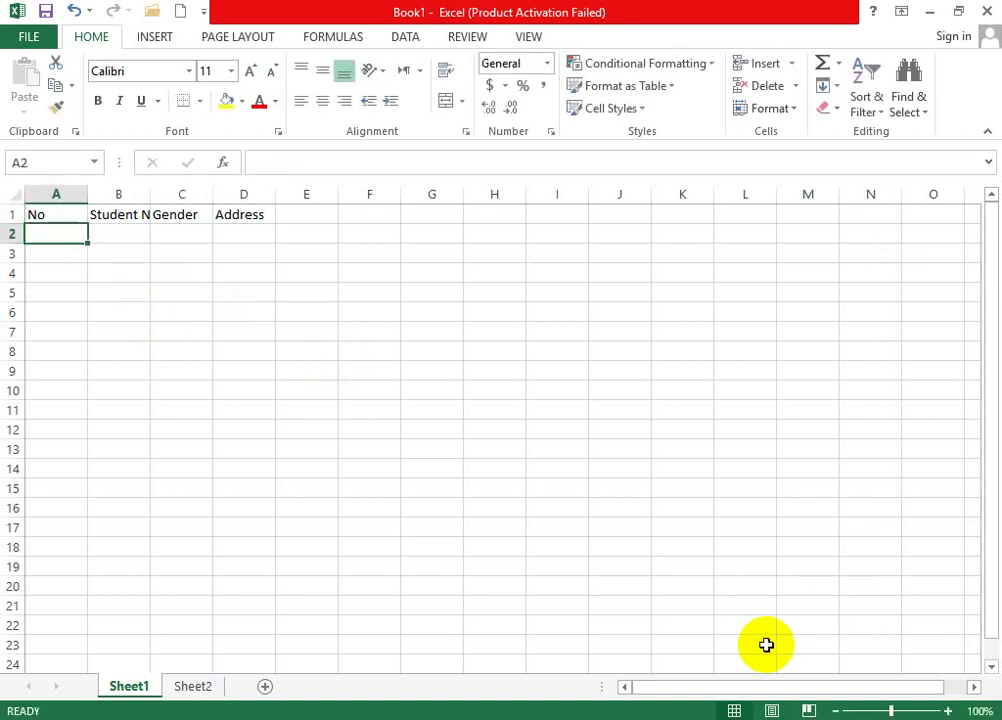
- Review the headings in A1 to D1 and the empty cells beneath them, and leave D2 selected
{"action": "left_click", "coordinate": [52, 214]}
{"action": "left_click", "coordinate": [110, 214]}
{"action": "left_click", "coordinate": [181, 217]}
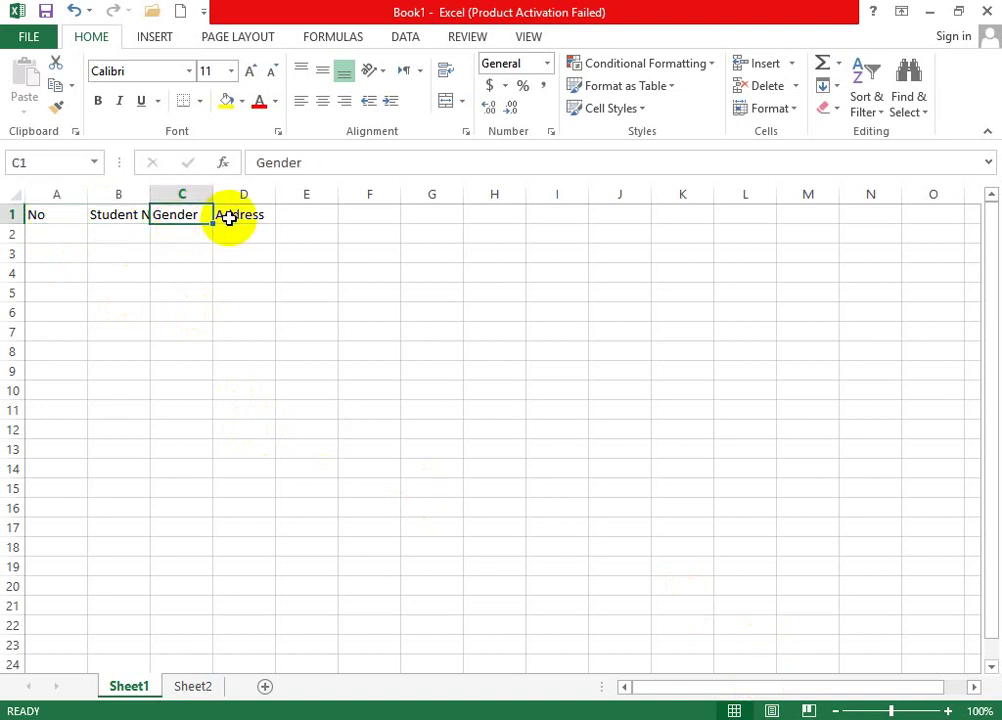
{"action": "left_click", "coordinate": [245, 215]}
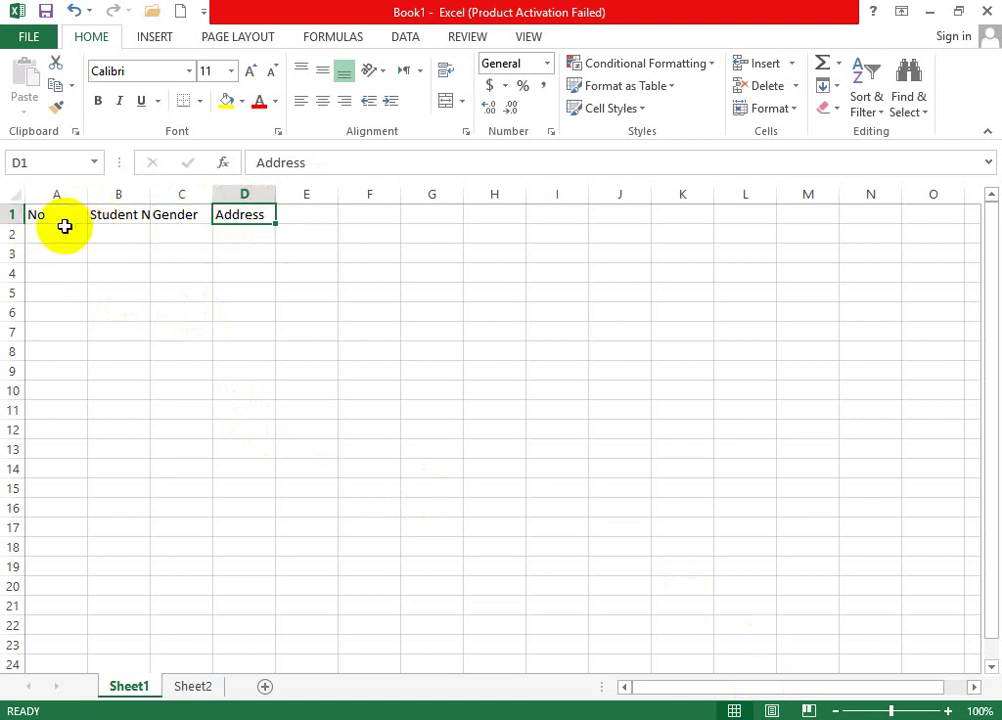
{"action": "left_click_drag", "start_coordinate": [65, 230], "coordinate": [118, 392]}
{"action": "left_click", "coordinate": [205, 258]}
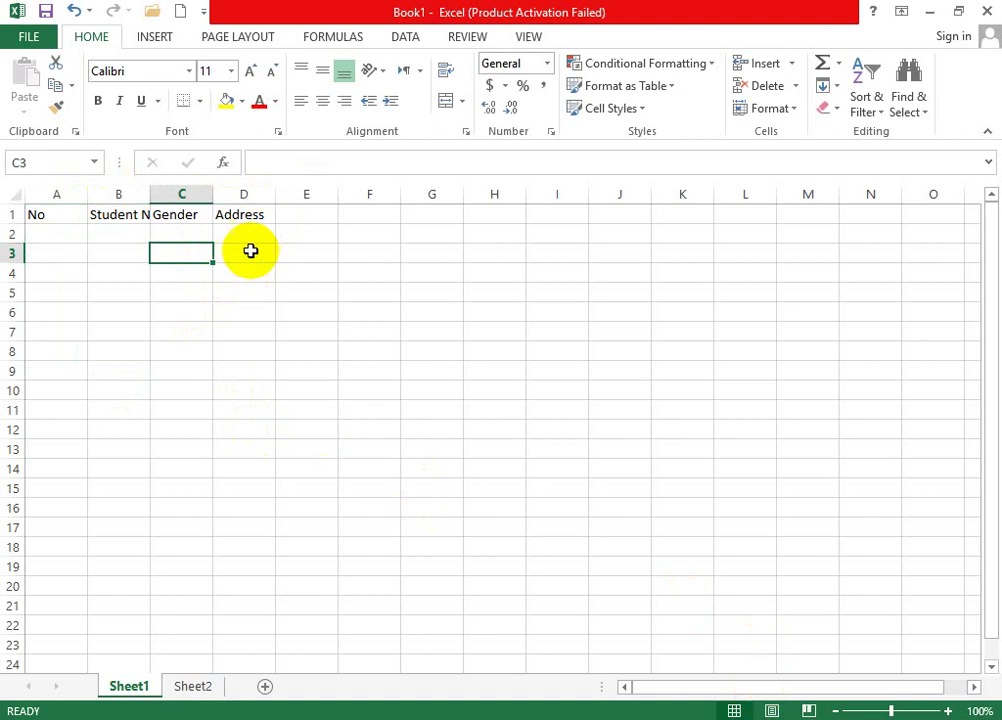
{"action": "left_click", "coordinate": [239, 233]}
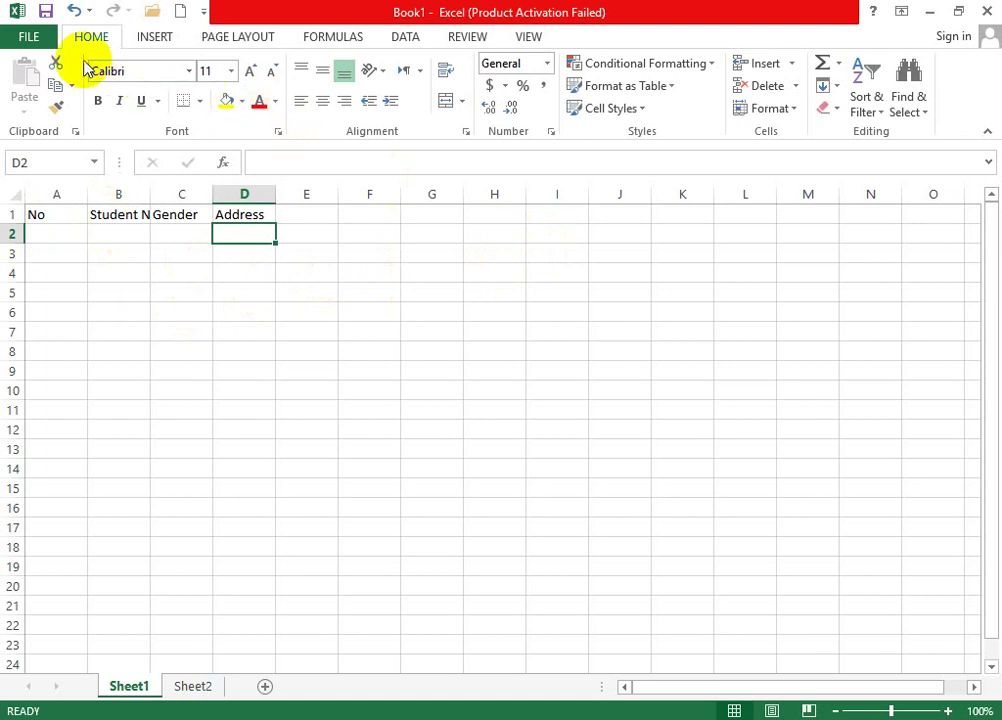
- Save the workbook in the Documents folder as an Excel Workbook named Buuga_Xisaabaadka
{"action": "left_click", "coordinate": [37, 38]}
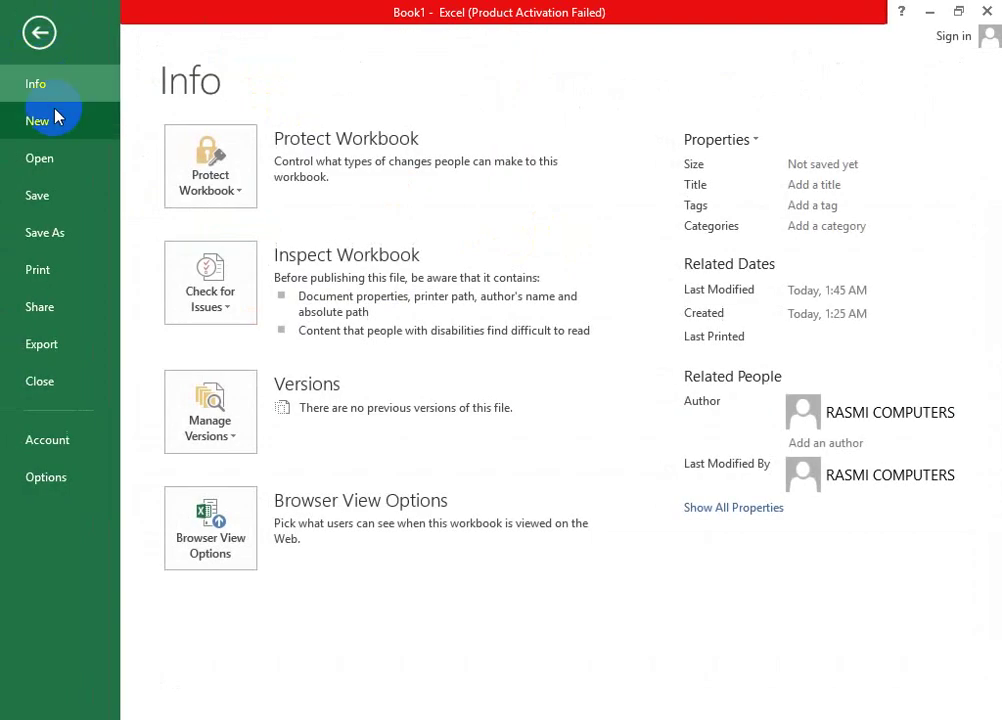
{"action": "left_click", "coordinate": [58, 197]}
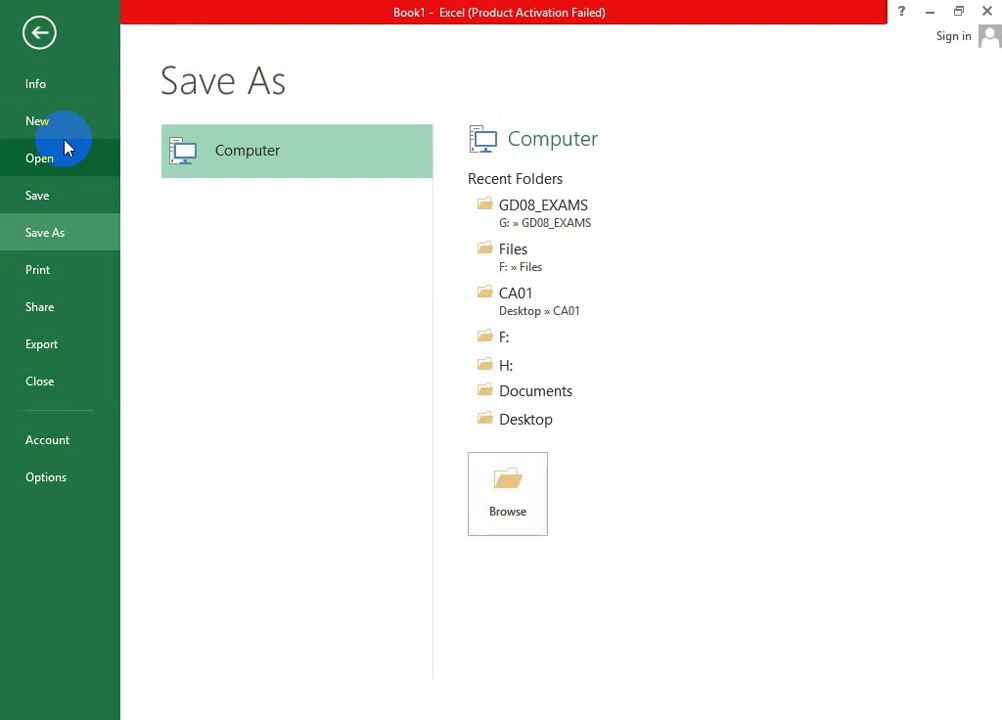
{"action": "left_click", "coordinate": [507, 500]}
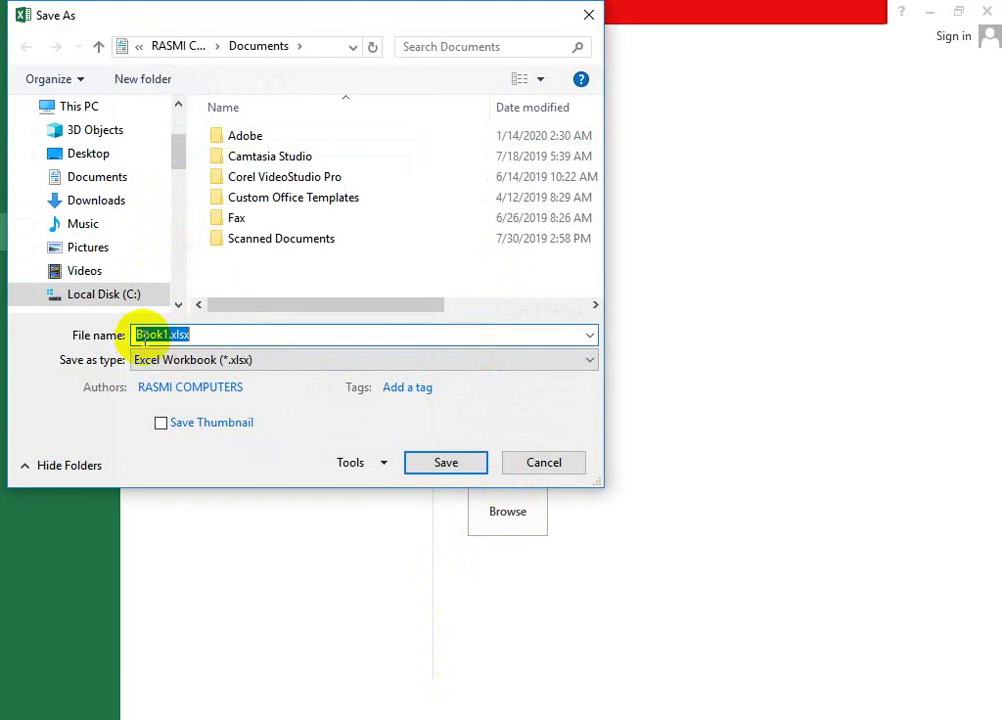
{"action": "type", "text": "Buuga"}
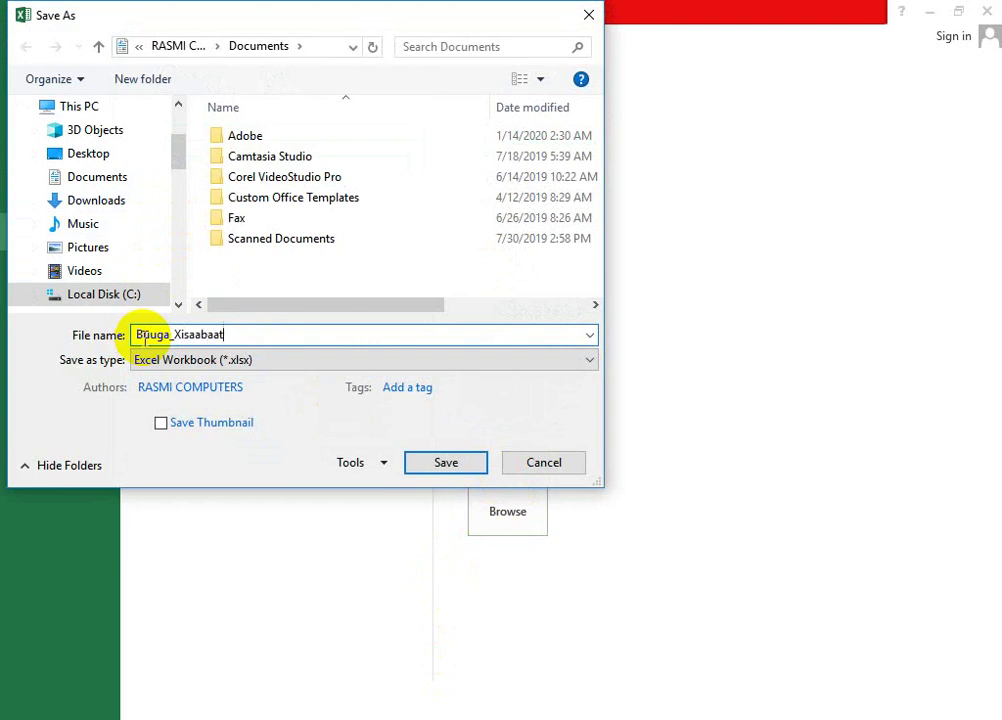
{"action": "type", "text": "_Xisaabaadka"}
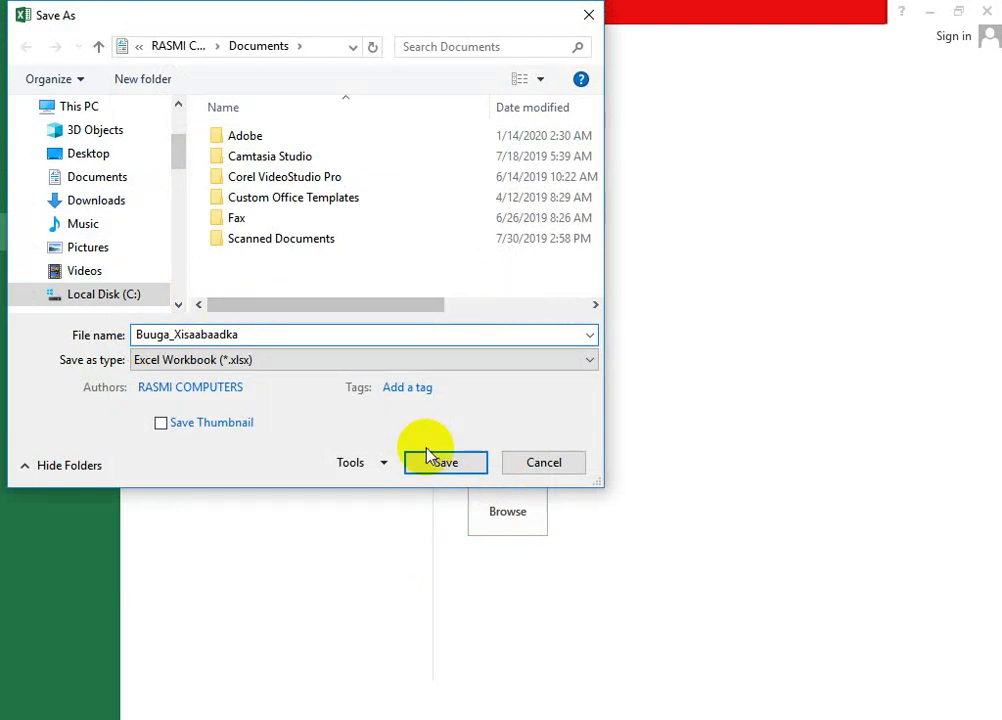
{"action": "left_click", "coordinate": [443, 466]}
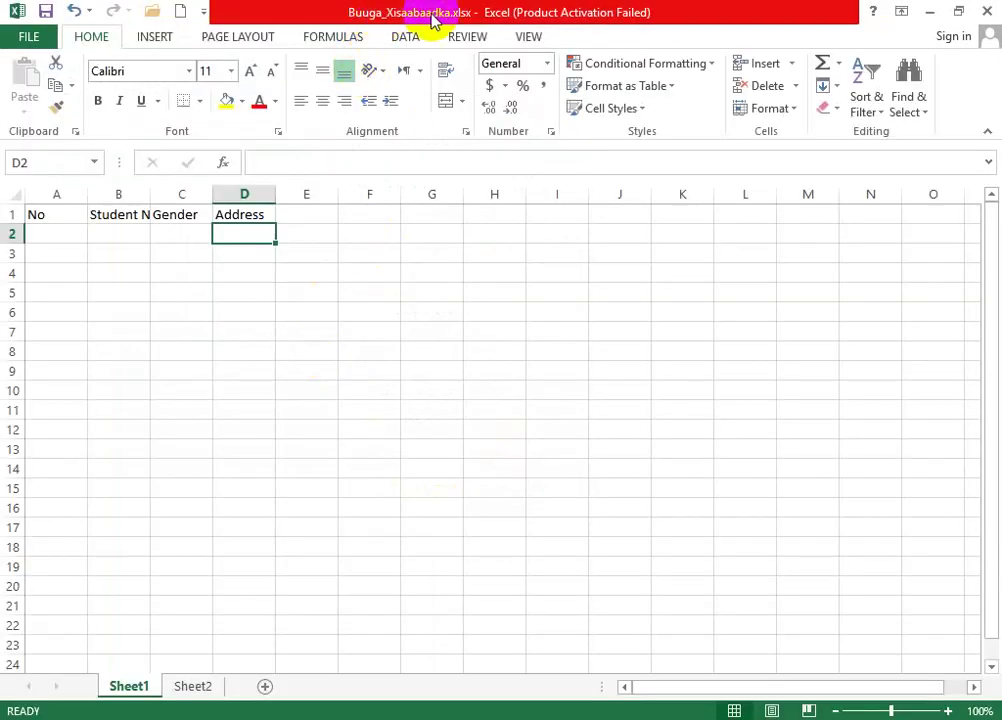
{"action": "left_click", "coordinate": [354, 330]}
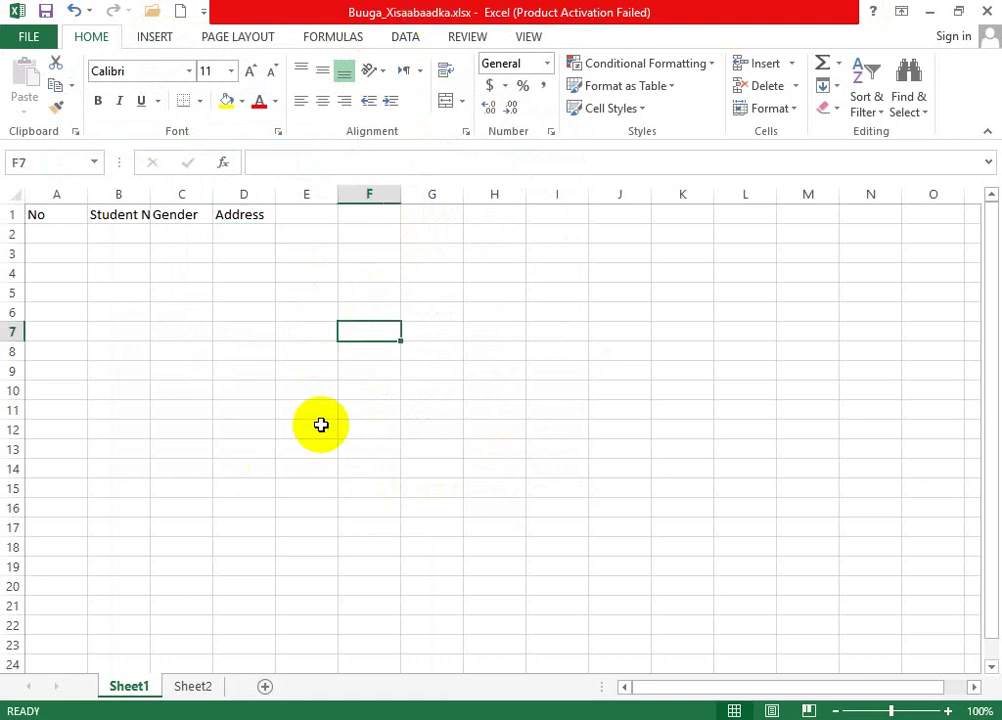
- Close the Buuga_Xisaabaadka workbook, and close Book2 without saving its changes
{"action": "left_click", "coordinate": [988, 10]}
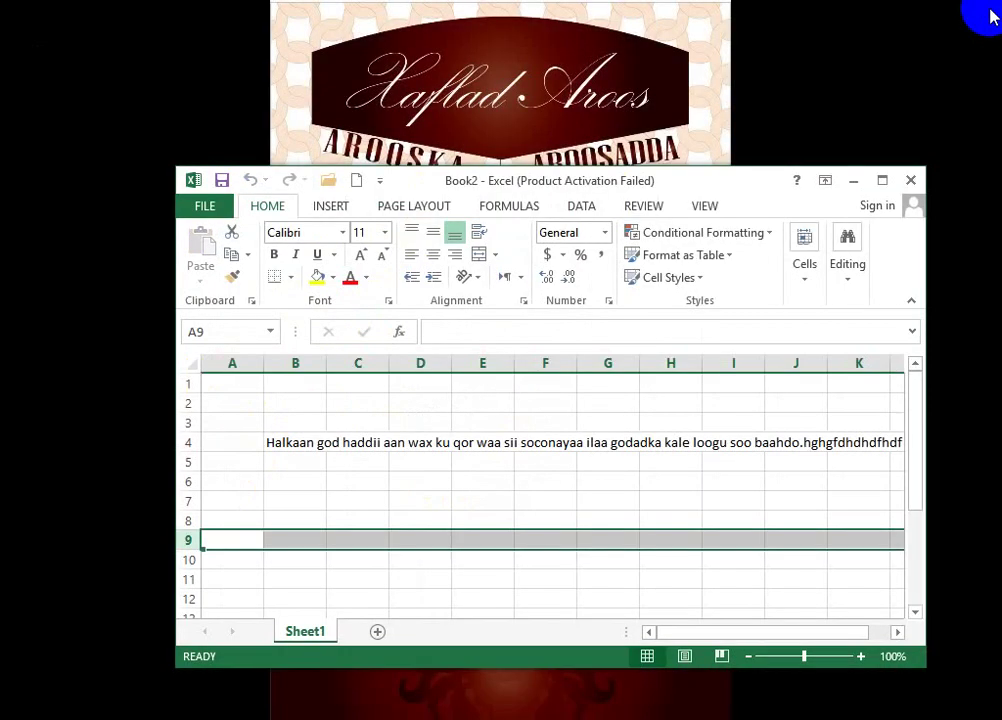
{"action": "left_click", "coordinate": [910, 181]}
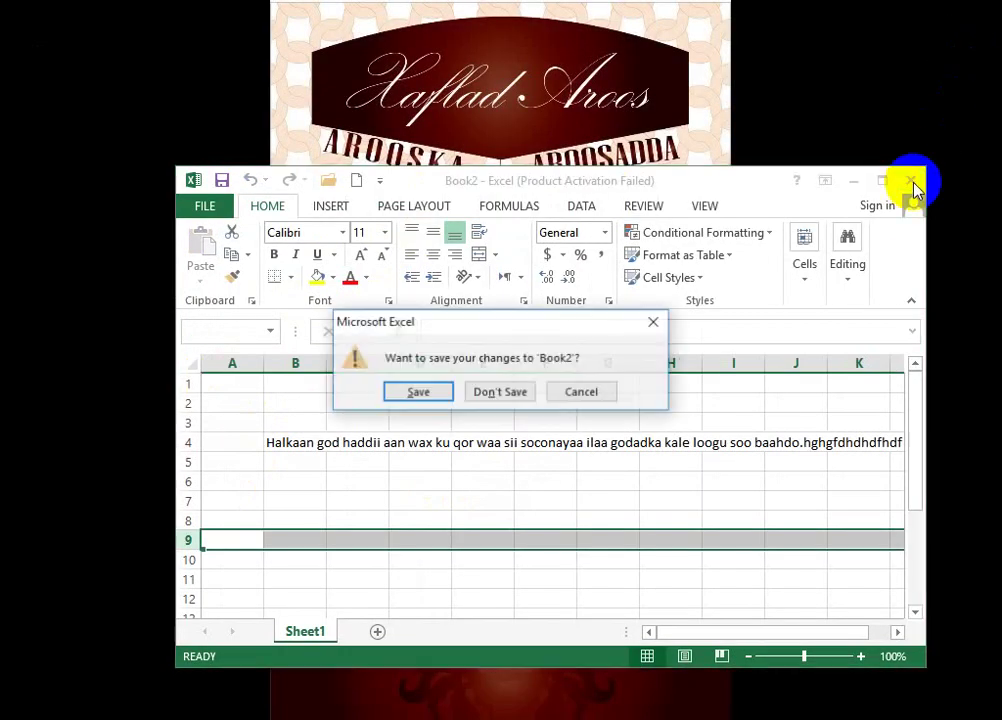
{"action": "left_click", "coordinate": [521, 394]}
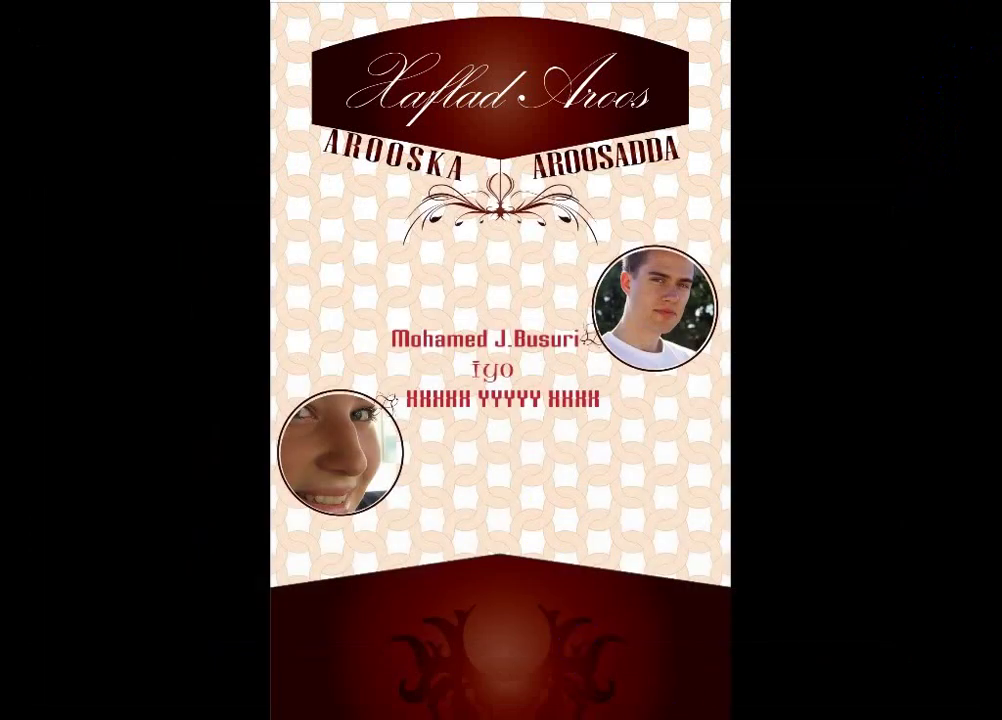